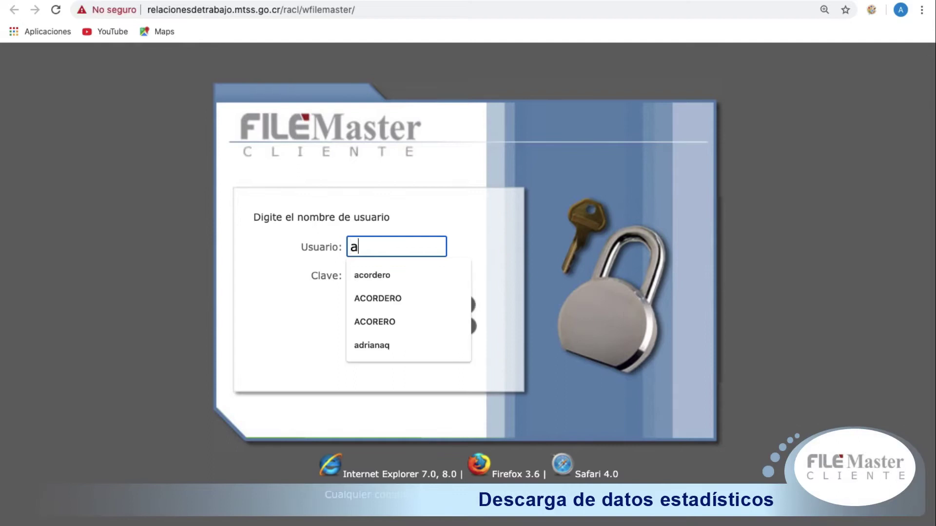
Step: Log in to FileMaster Cliente with the username and account password to reach Lista Colecciones
type("ero")
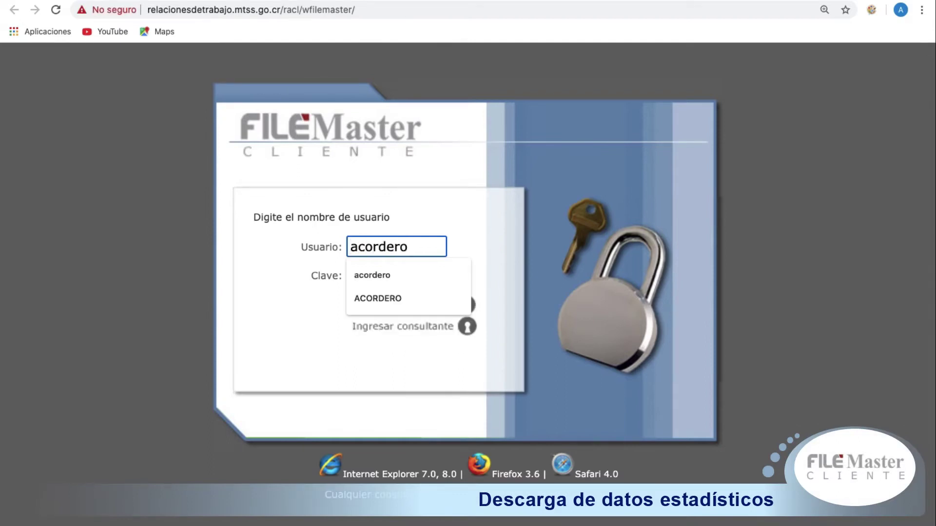
left_click(284, 347)
left_click(360, 273)
left_click(360, 273)
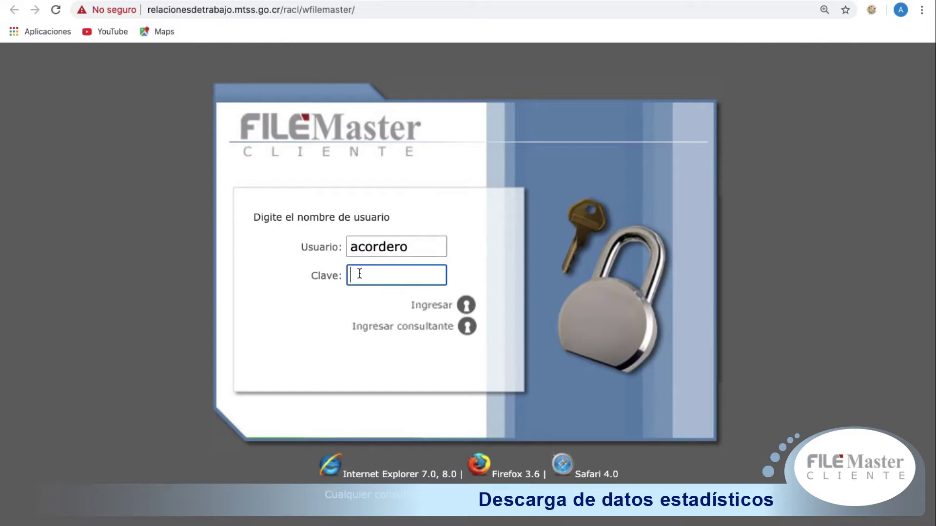
type("******")
left_click(418, 307)
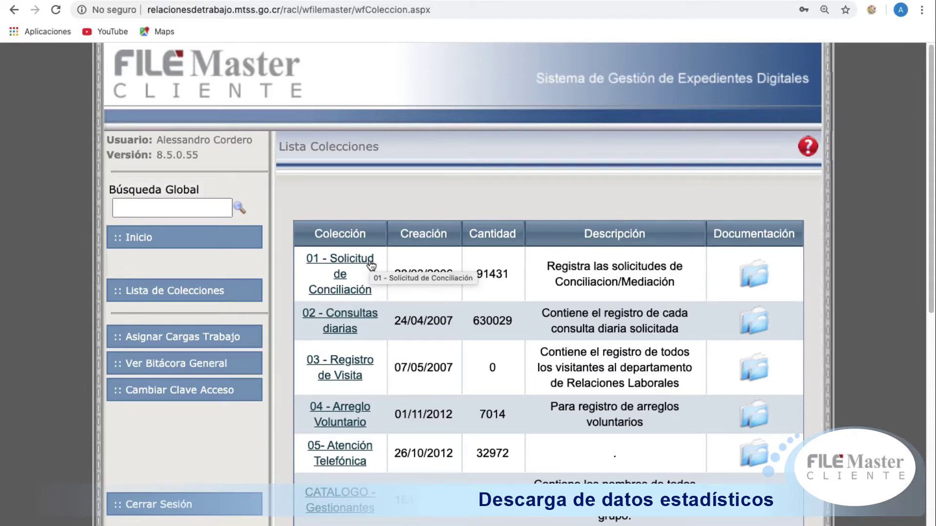
Step: Generate the 01 - Solicitud de Conciliación report for 01/06/2020–30/06/2020, all users, and download it as XLSX
left_click(359, 263)
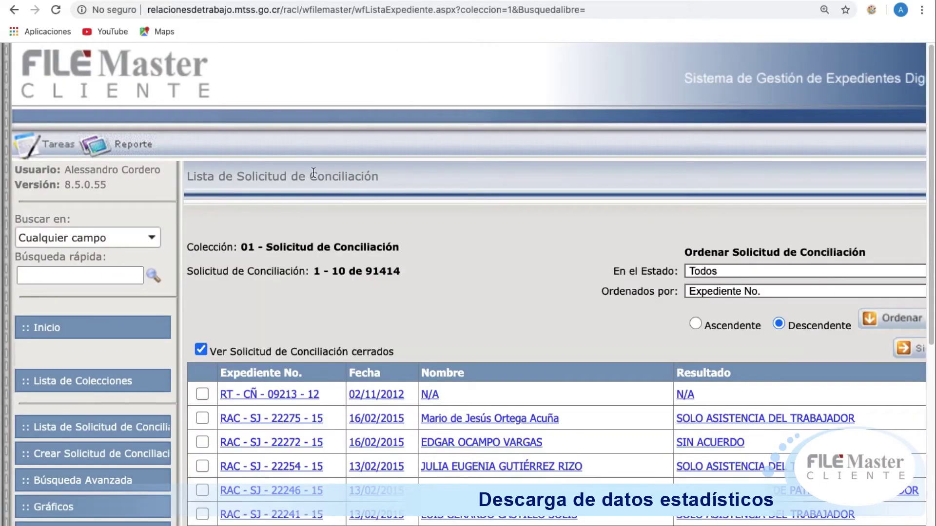
left_click(144, 144)
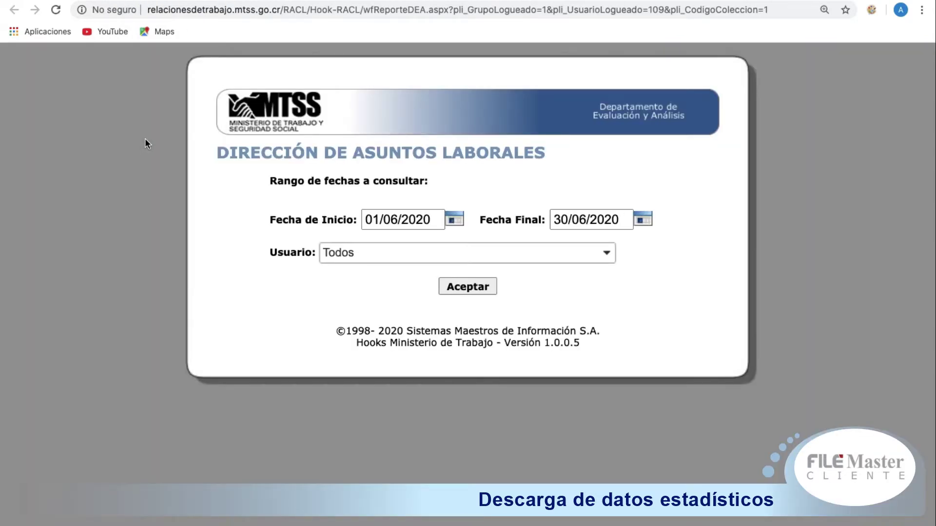
left_click(454, 220)
left_click(642, 220)
left_click(611, 251)
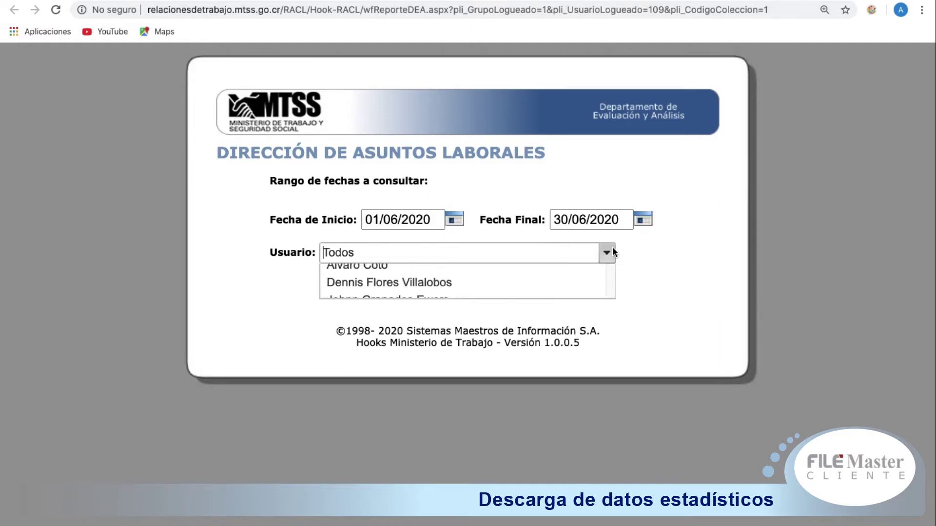
left_click(658, 305)
left_click(471, 292)
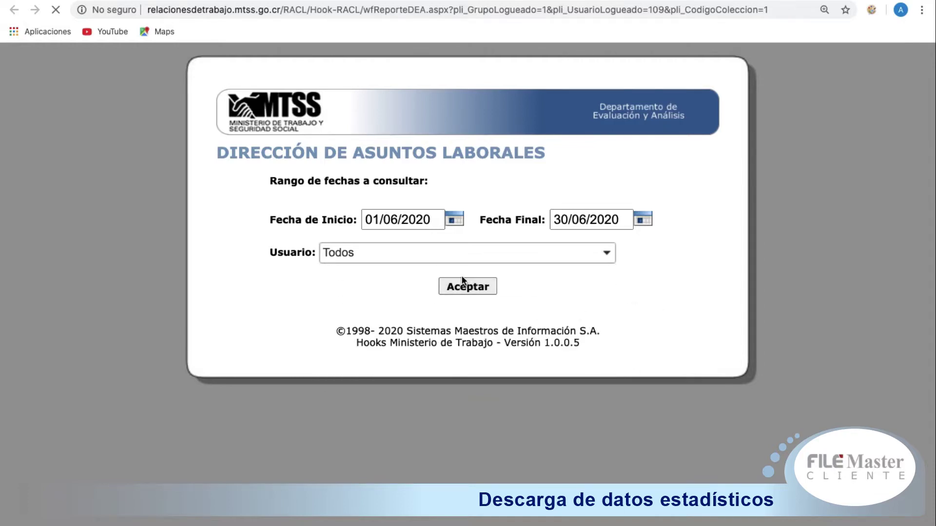
left_click(294, 276)
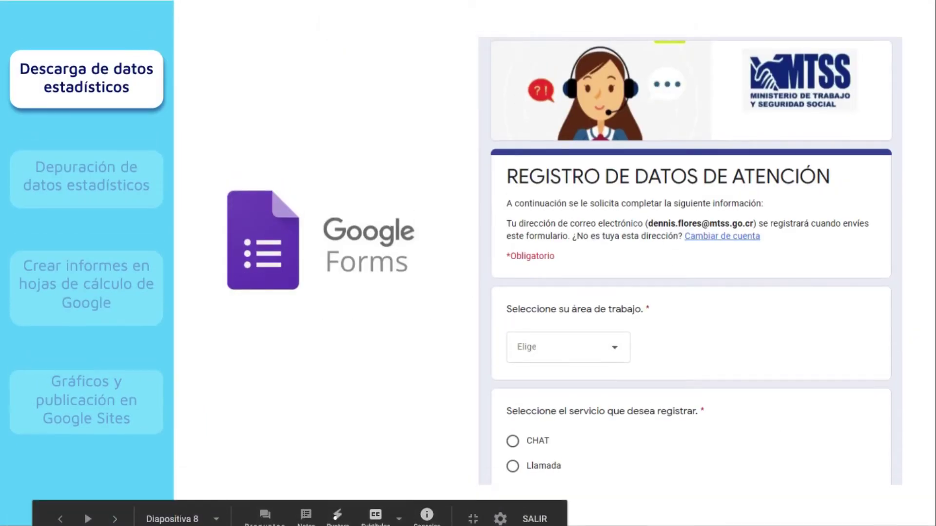
Step: Move to the download-instructions slide and follow its FORMULARIO GENERAL (respuestas) spreadsheet link
key("Right")
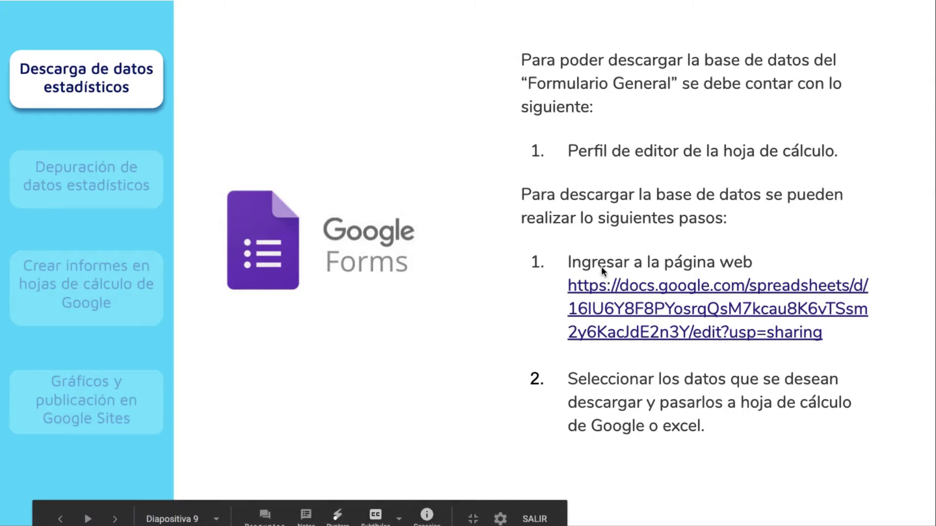
left_click(612, 289)
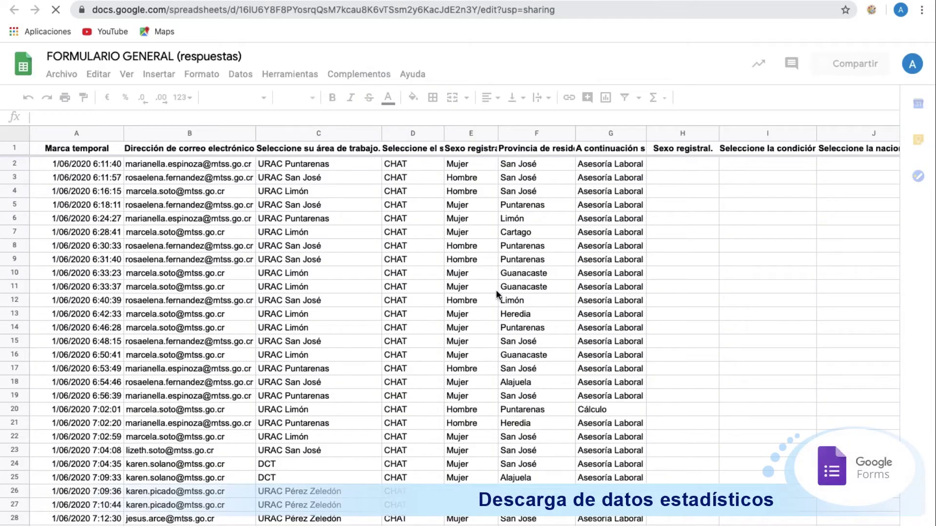
Step: Select the FORMULARIO GENERAL responses from A1 through column G and show the Archivo > Descargar formats
left_click(142, 158)
left_click_drag(143, 159, 612, 437)
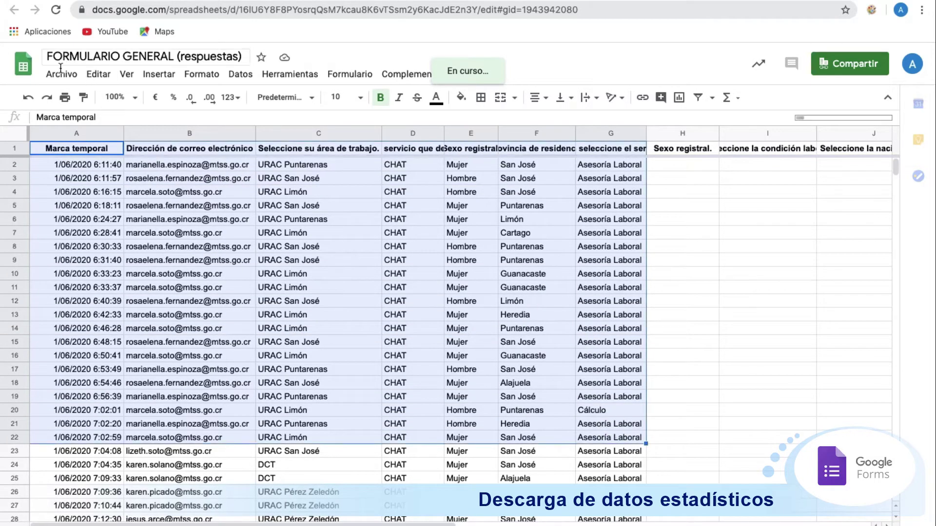
left_click(61, 73)
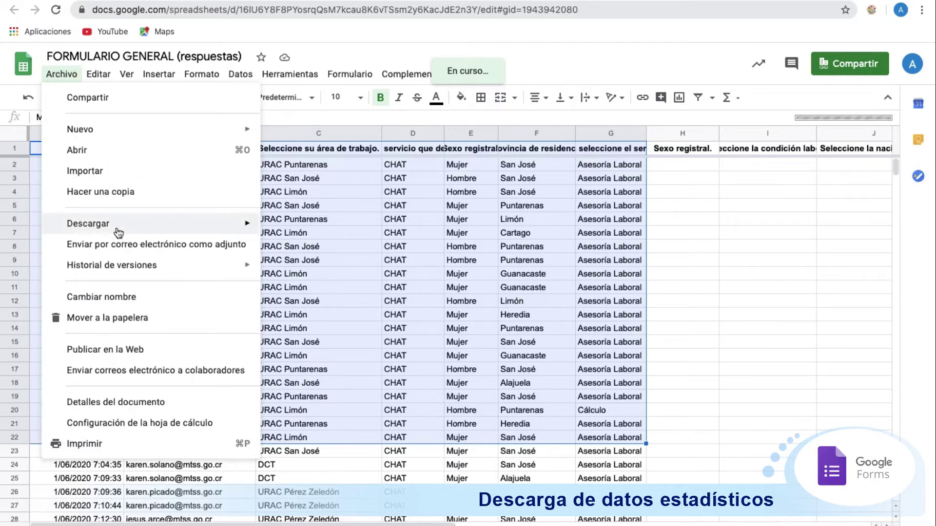
mouse_move(117, 233)
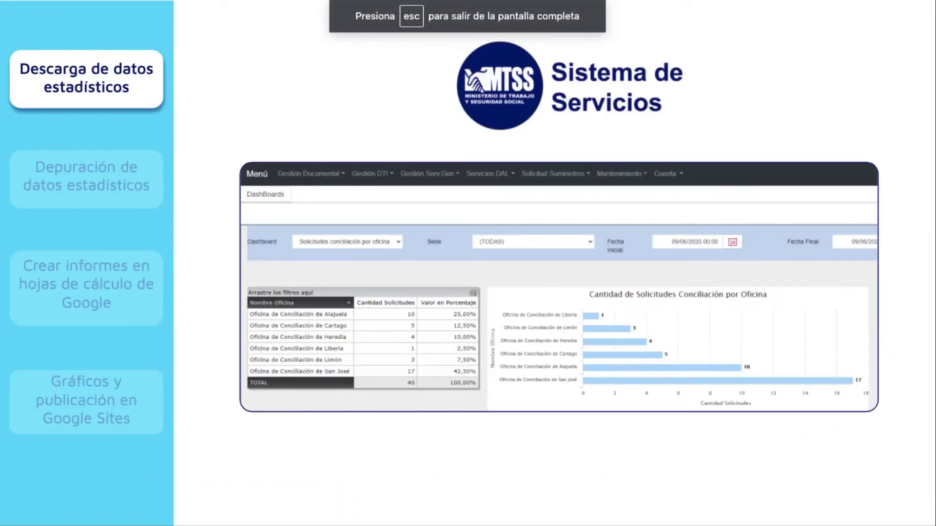
Step: Move to the Sistema de Servicios steps slide and follow its servicios.mtss.go.cr Login link
key("Right")
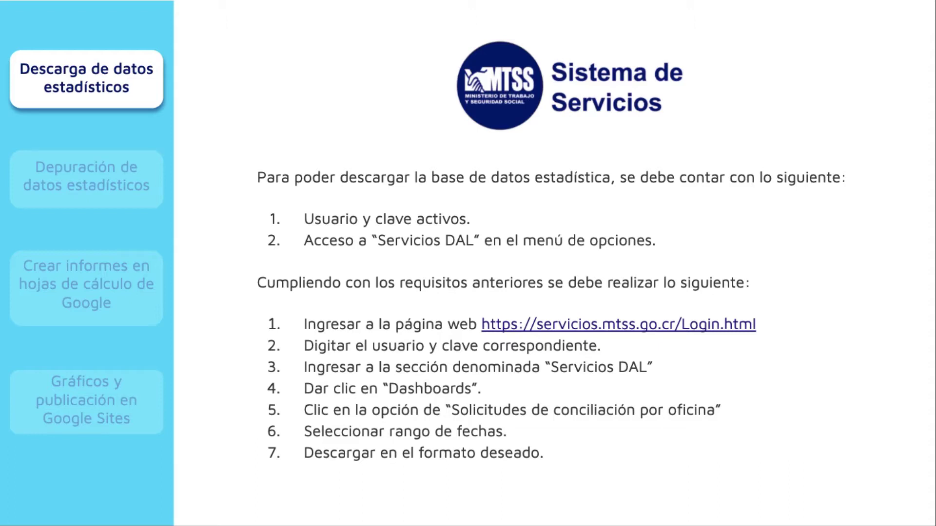
left_click(545, 326)
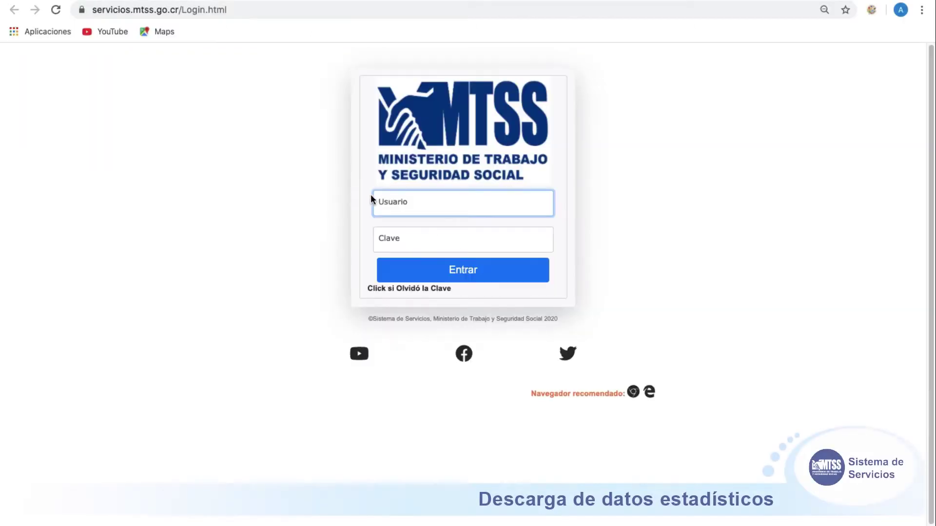
Step: Sign in to Sistema de Servicios with the user ID number and account password
left_click(390, 202)
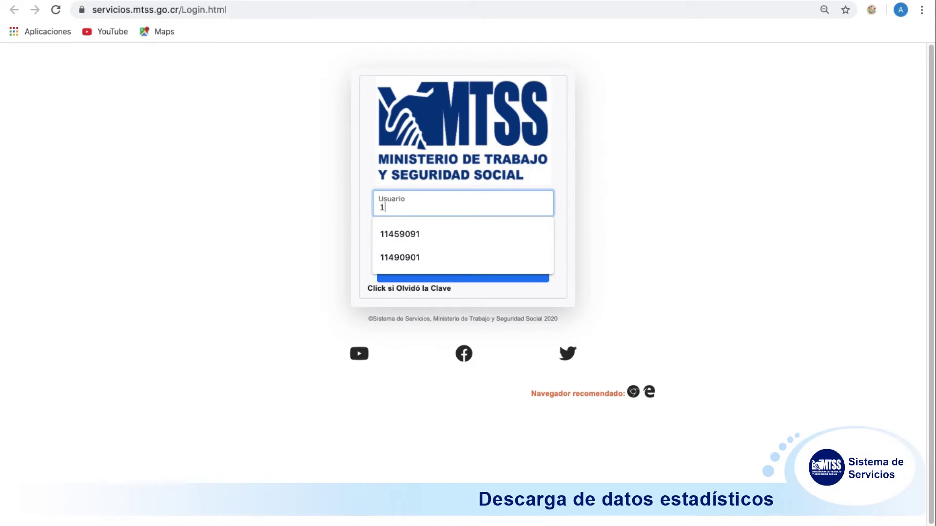
left_click(390, 239)
type("******")
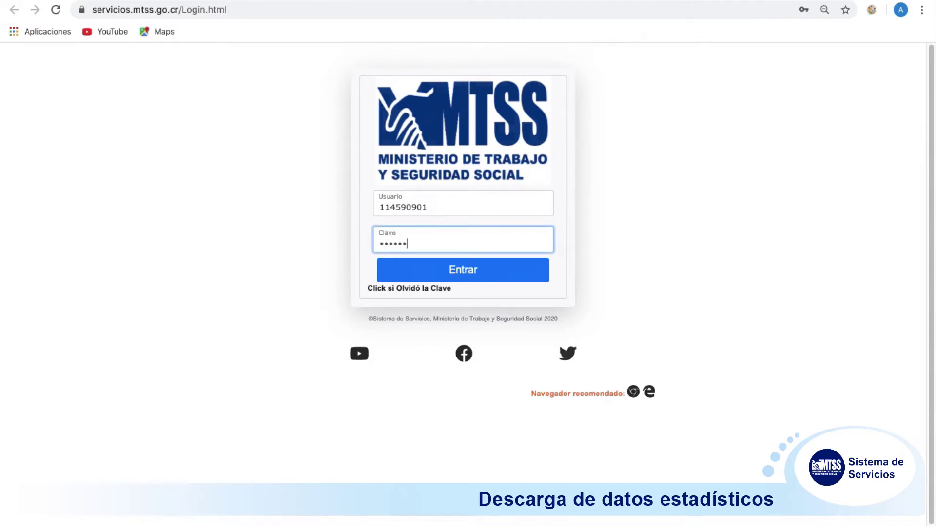
key("Return")
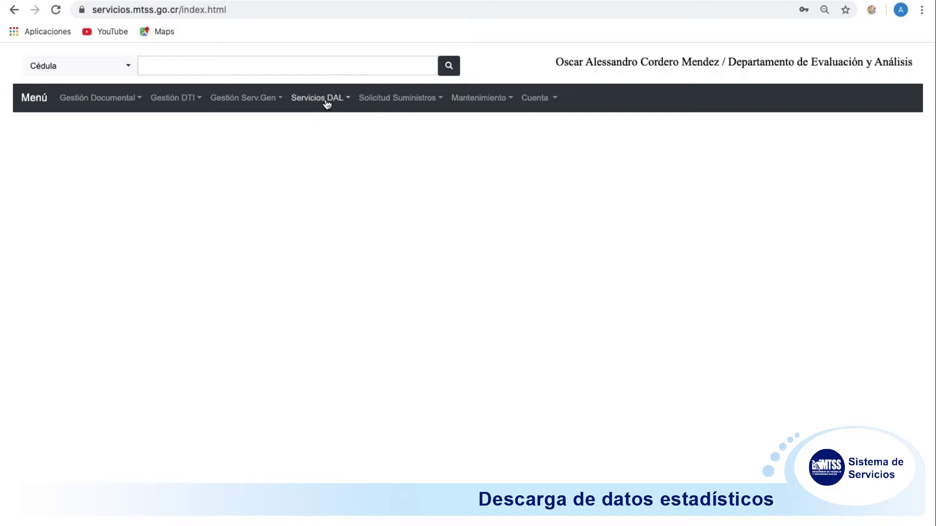
Step: Open the Solicitudes conciliación por oficina dashboard from Servicios DAL > DashBoards
left_click(325, 101)
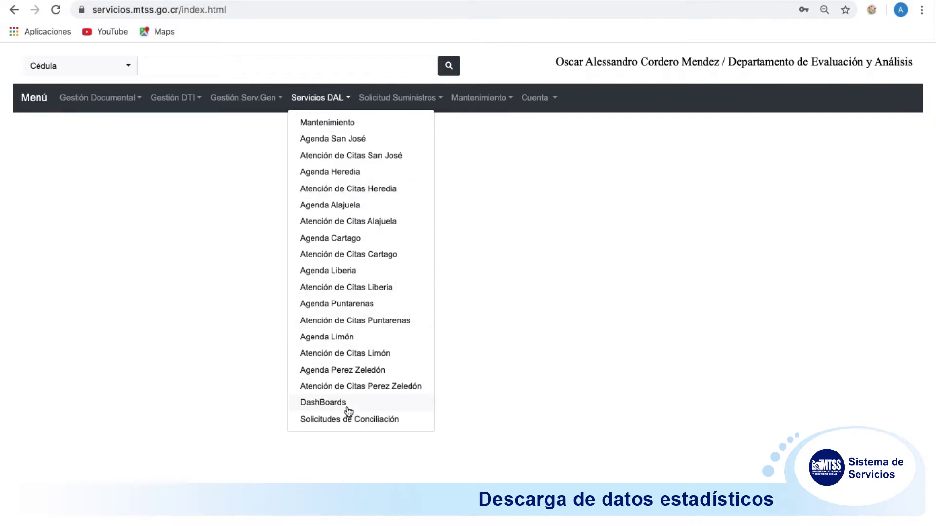
left_click(343, 404)
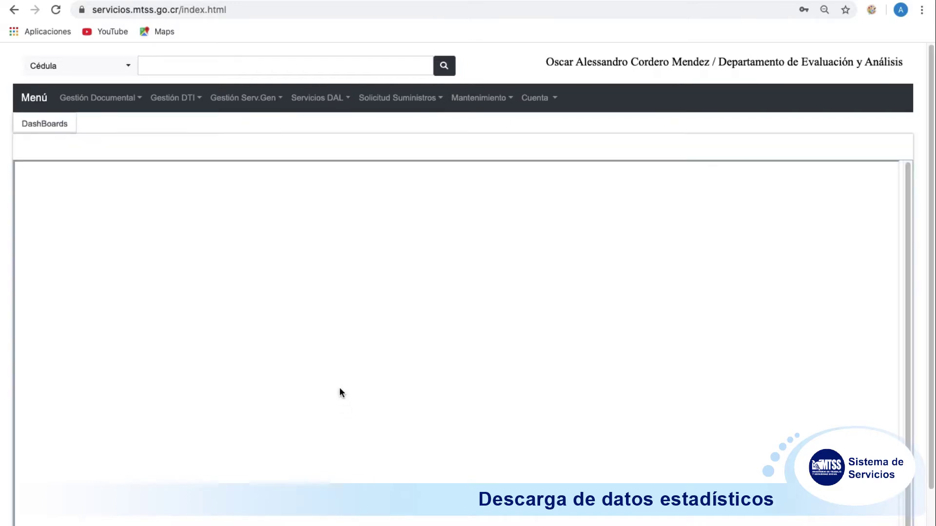
left_click(207, 181)
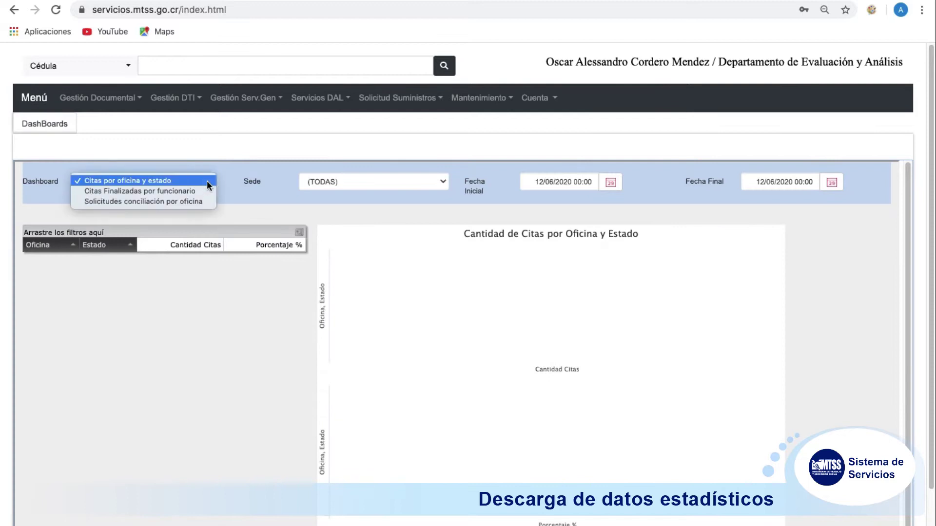
left_click(184, 202)
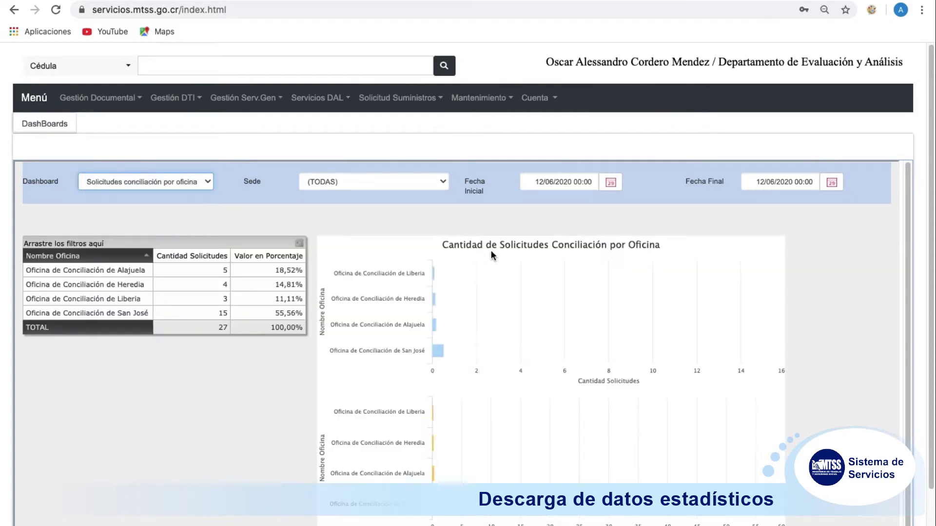
Step: Check the dashboard's 12/06/2020 date range and export the office table to XLSX
left_click(609, 183)
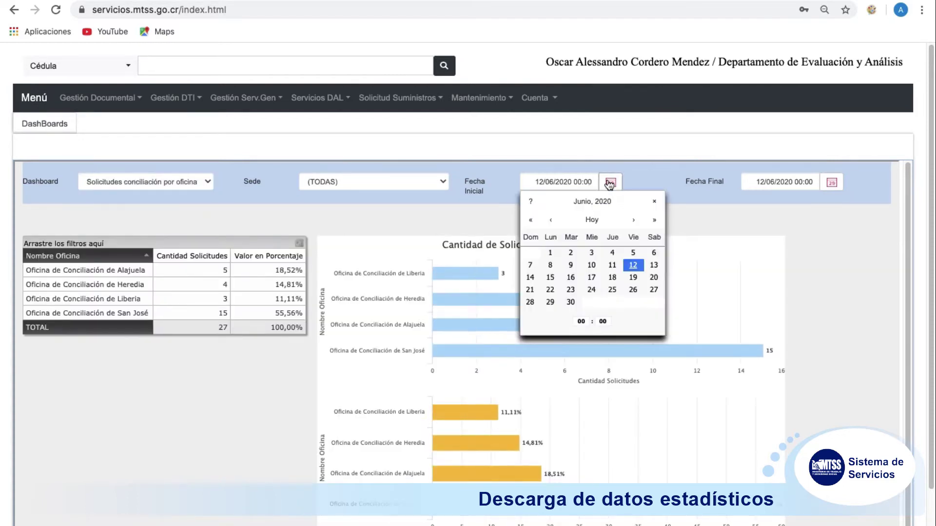
left_click(838, 189)
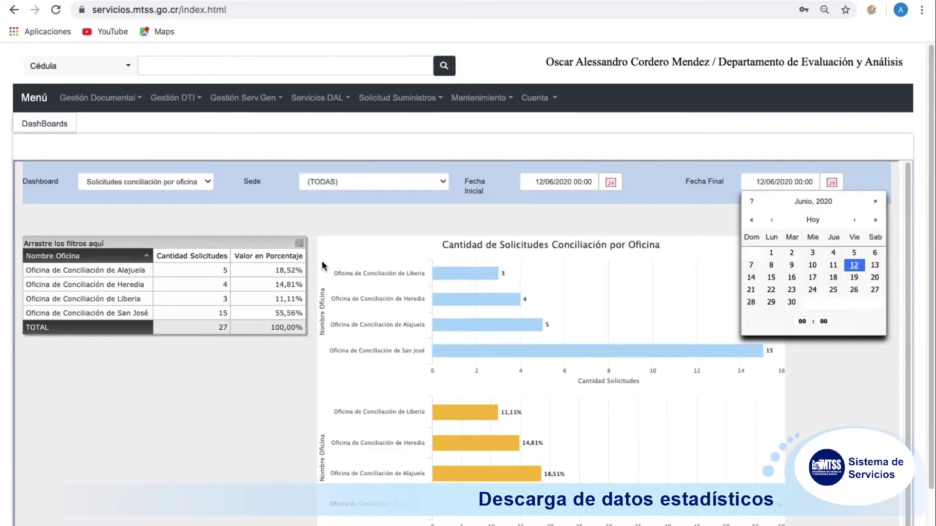
left_click(300, 245)
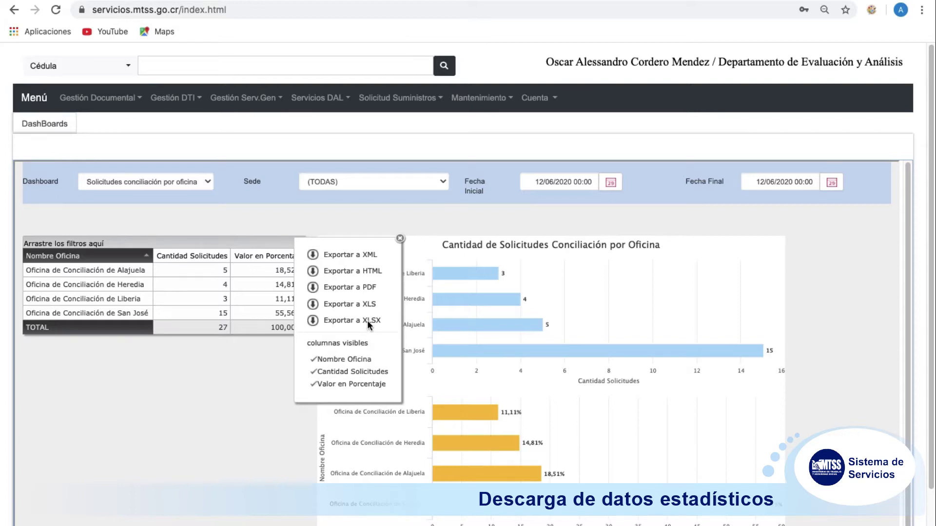
left_click(313, 320)
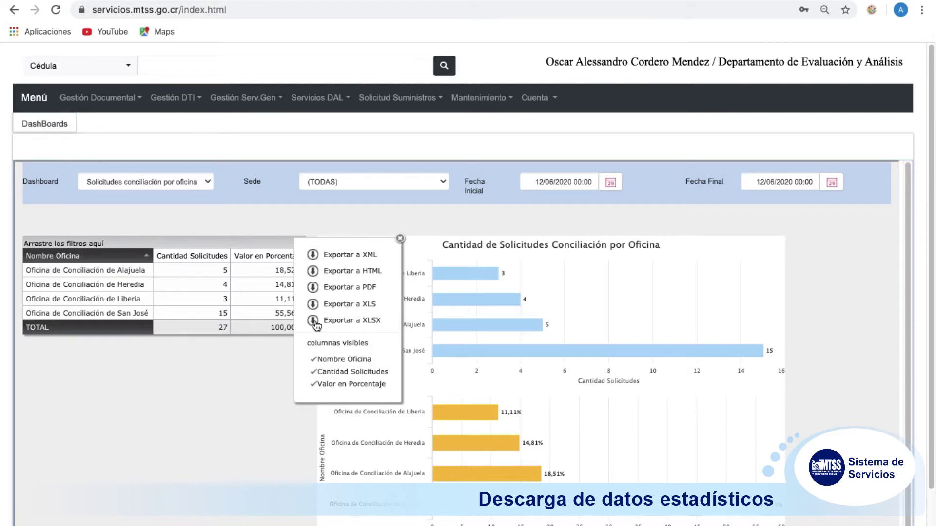
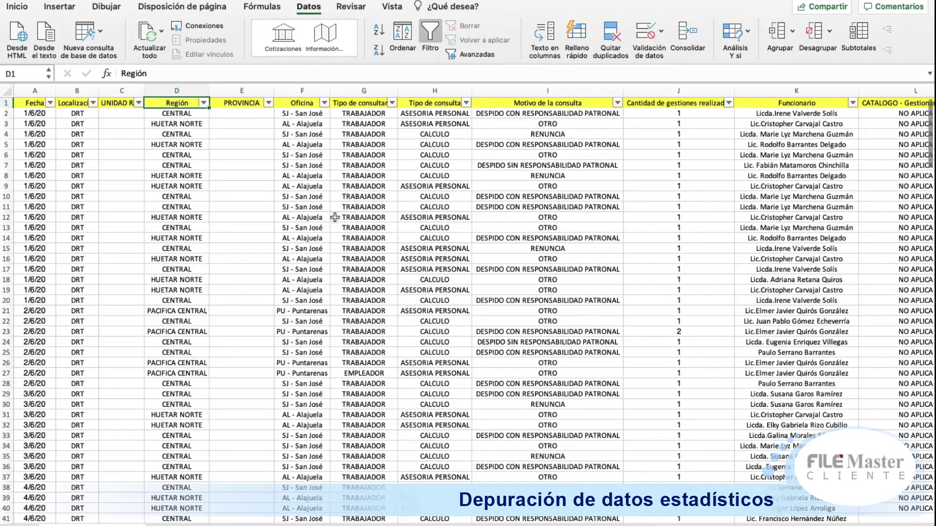
key("Left")
key("Left")
key("Left")
key("Right")
key("Right")
key("Right")
key("Right")
key("Right")
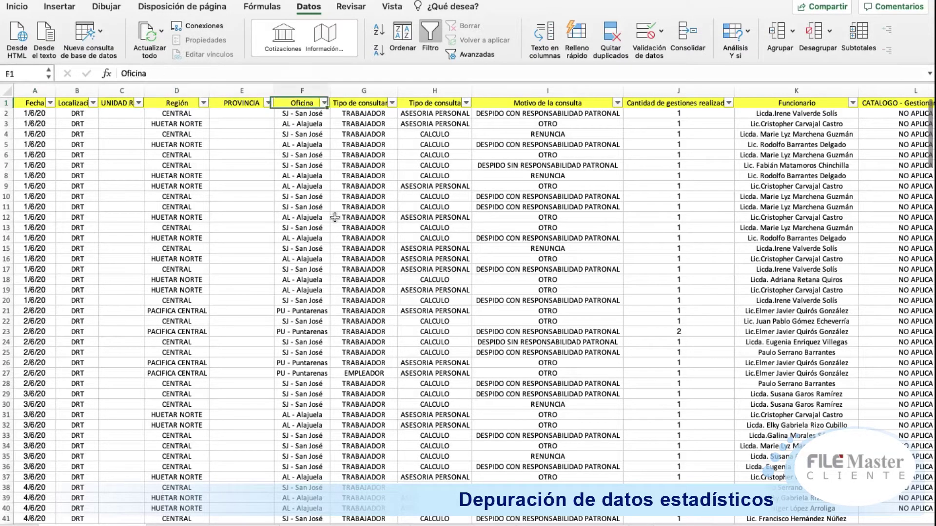
key("Right")
key("Right")
key("Right")
key("Right")
key("Right")
key("Right")
key("Right")
key("Right")
key("Right")
key("Right")
key("Right")
key("Right")
key("Right")
key("Right")
key("Right")
key("Right")
key("Left")
key("Left")
key("Left")
key("Left")
key("Left")
key("Left")
key("Left")
key("Left")
key("Left")
key("Left")
key("Left")
key("Left")
key("Left")
key("Left")
key("Left")
key("Left")
key("Left")
key("Left")
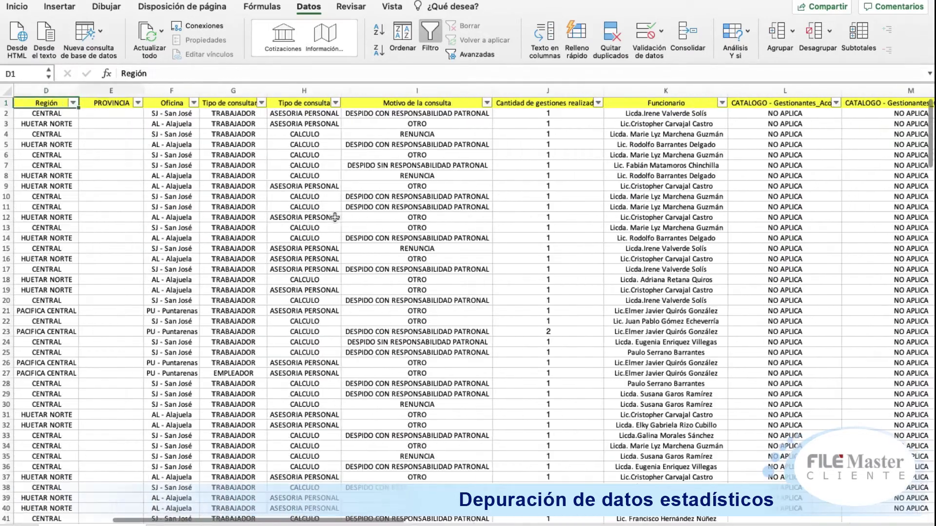
key("Left")
key("Left")
key("Left")
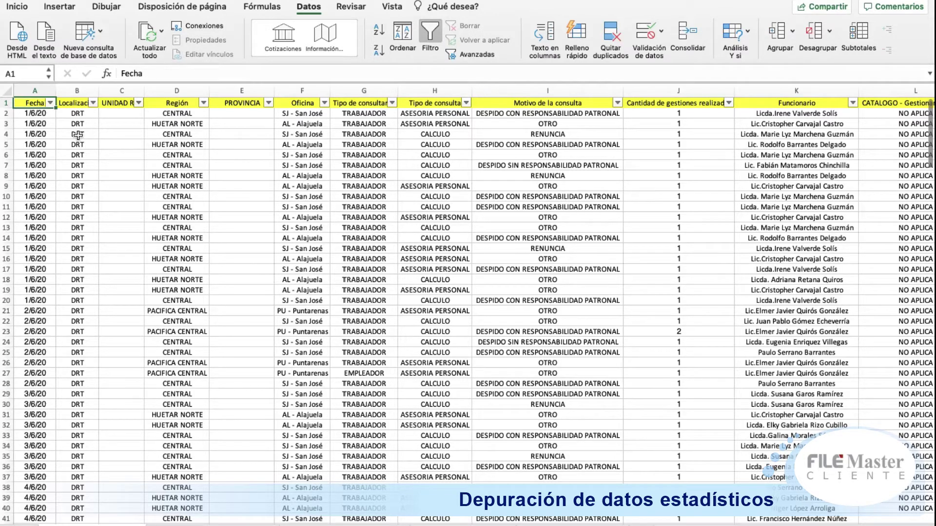
left_click(50, 103)
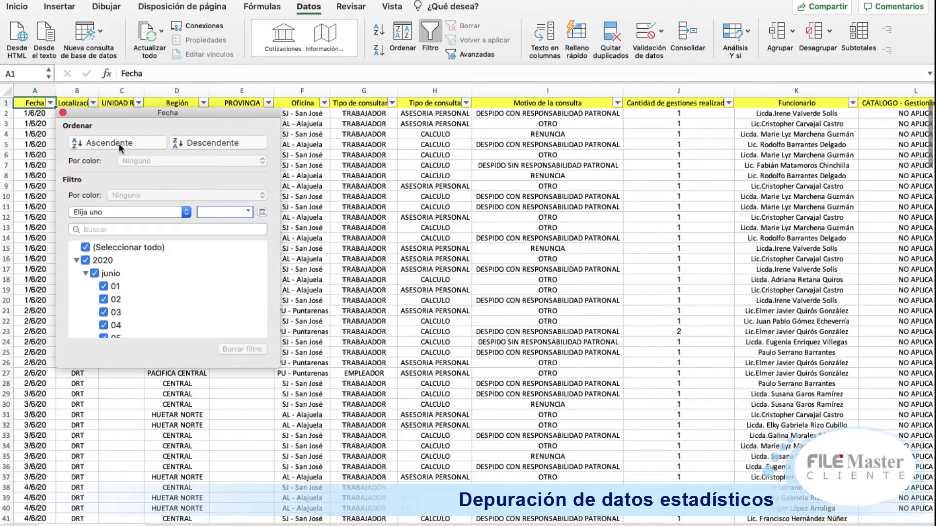
left_click(317, 219)
left_click(117, 155)
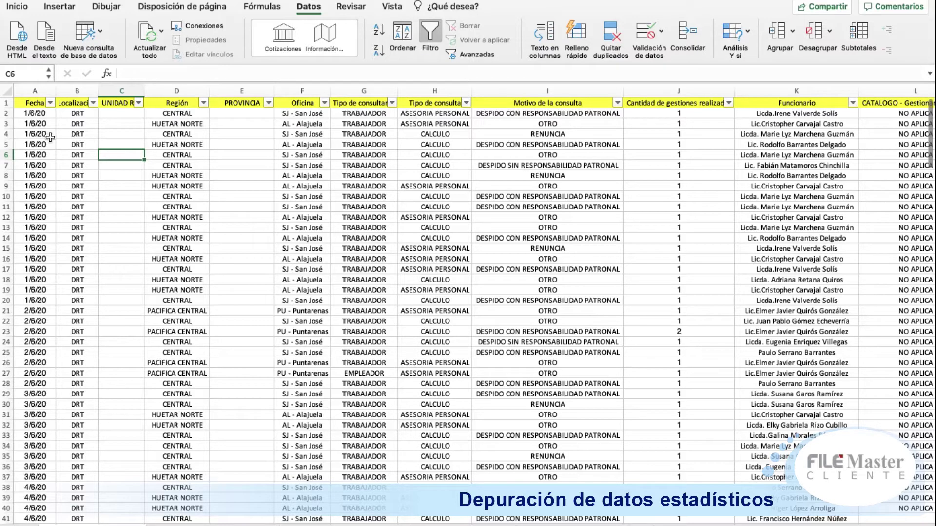
left_click(92, 103)
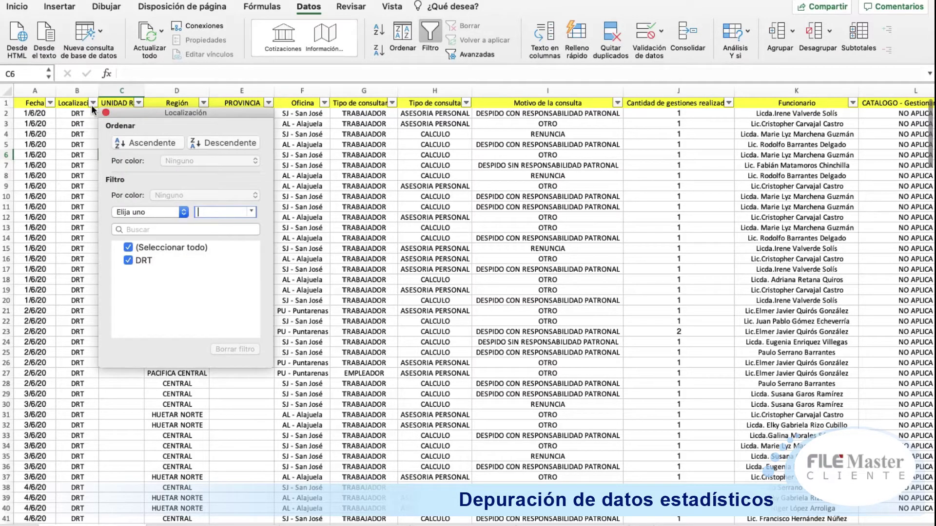
left_click(348, 127)
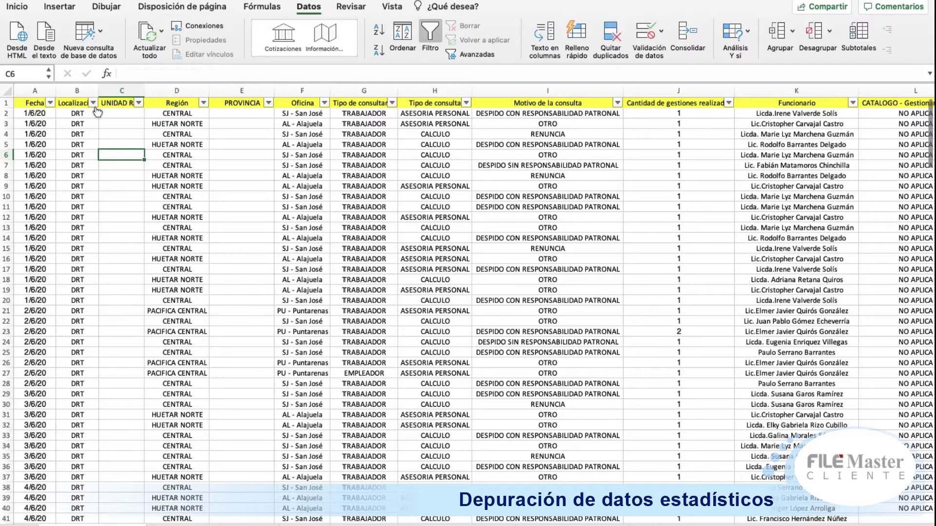
key("Right")
key("Right")
key("Right")
key("Right")
key("Right")
key("Right")
key("Right")
key("Right")
key("Right")
key("Right")
key("Right")
key("Right")
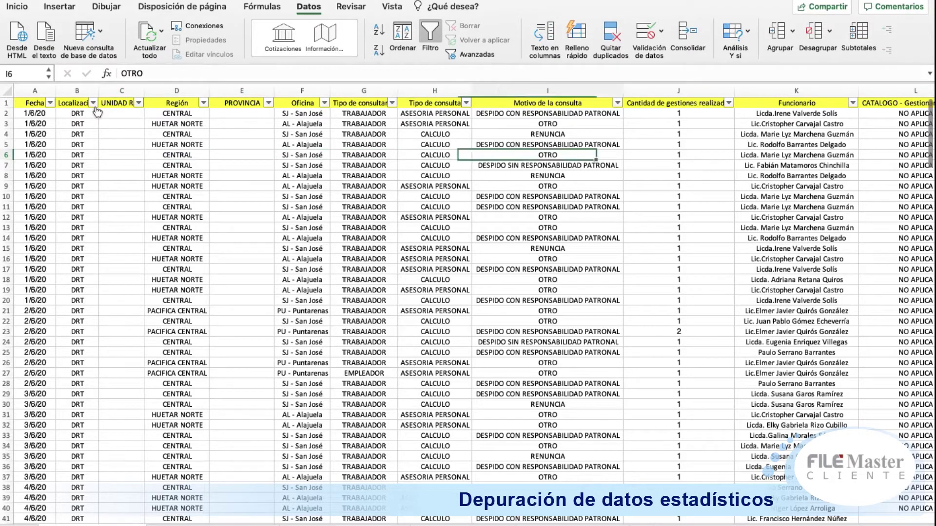
key("Left")
key("Left")
key("Left")
key("Left")
key("Left")
key("Left")
key("Left")
key("Left")
key("Left")
key("Left")
key("Left")
key("Left")
key("Left")
key("Left")
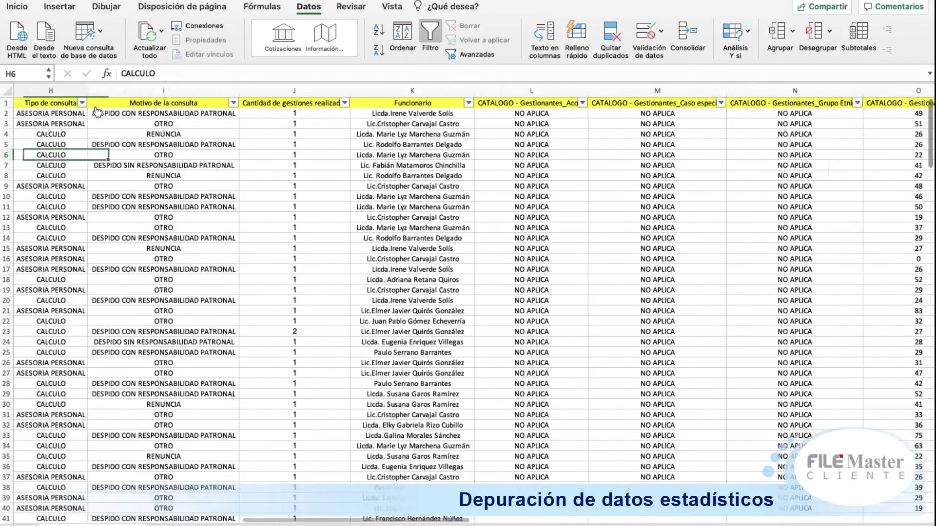
key("Right")
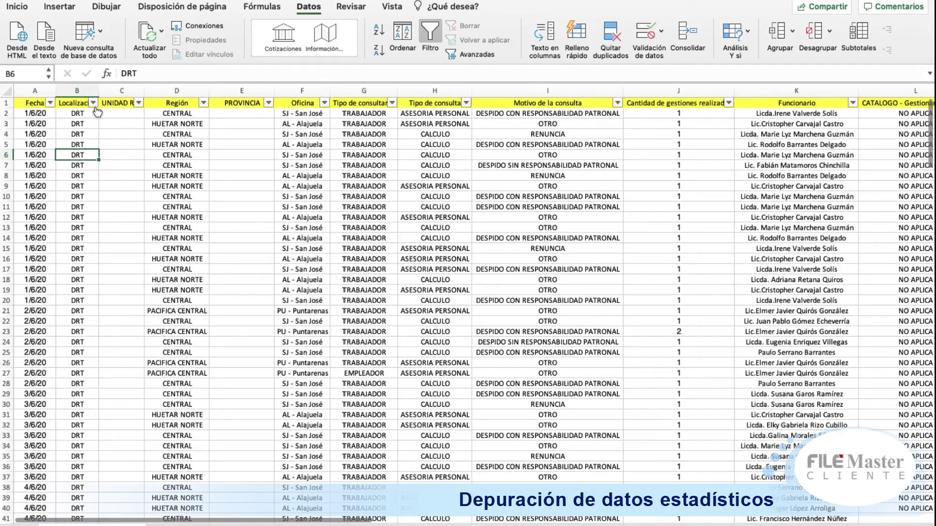
left_click(139, 103)
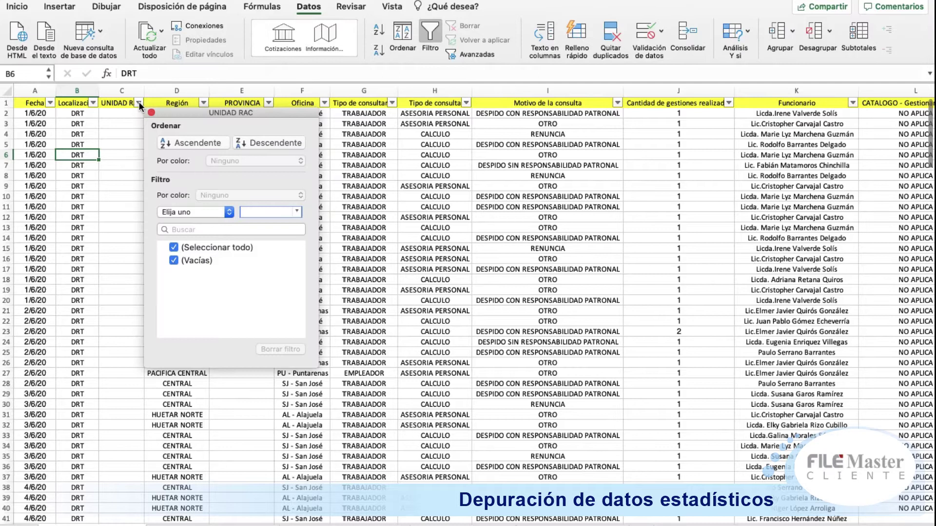
left_click(134, 138)
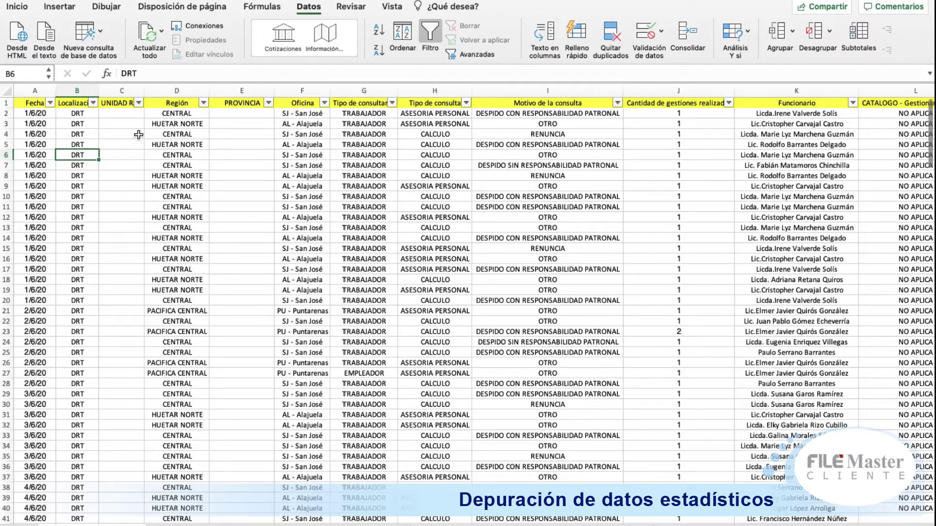
left_click(220, 144)
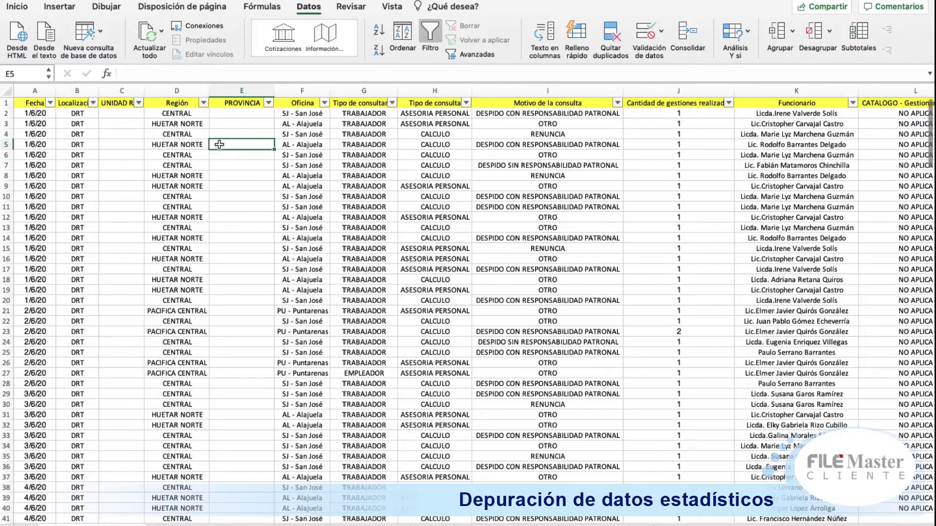
left_click(186, 136)
left_click(288, 130)
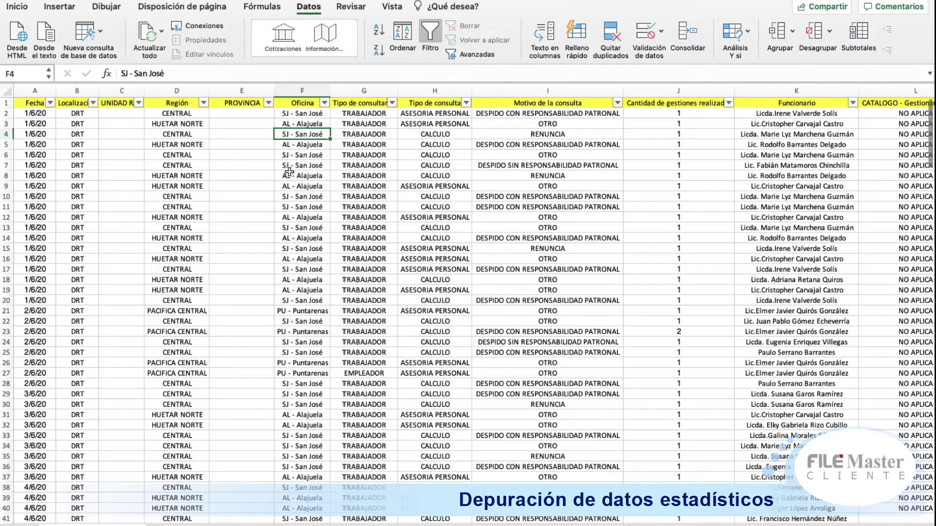
key("Right")
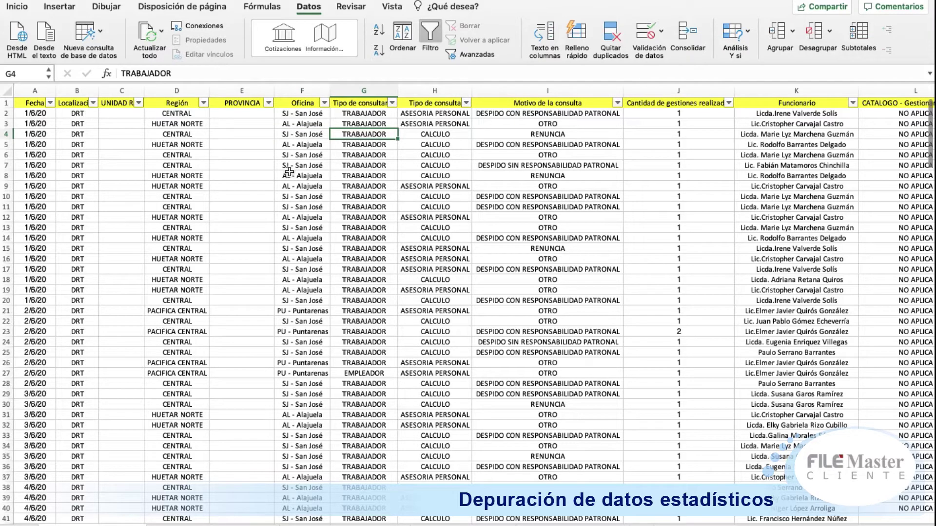
left_click(393, 103)
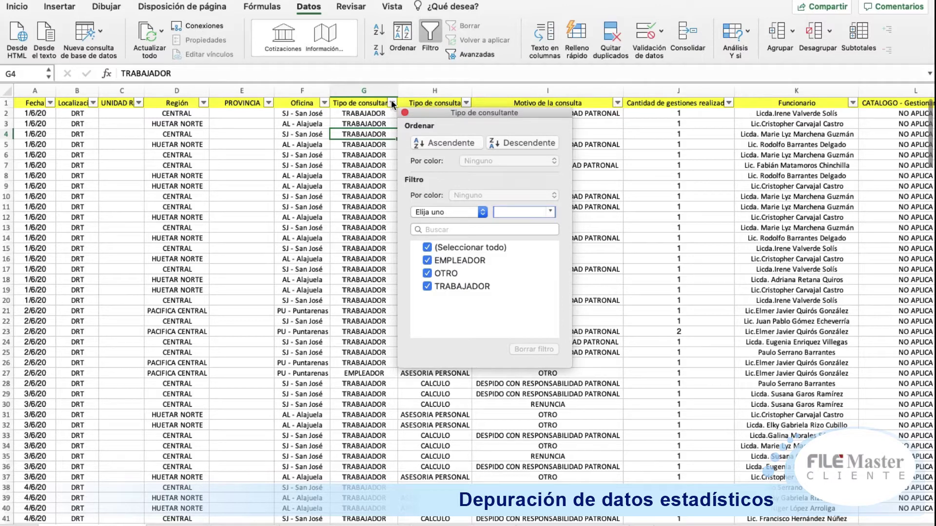
left_click(202, 102)
left_click(203, 102)
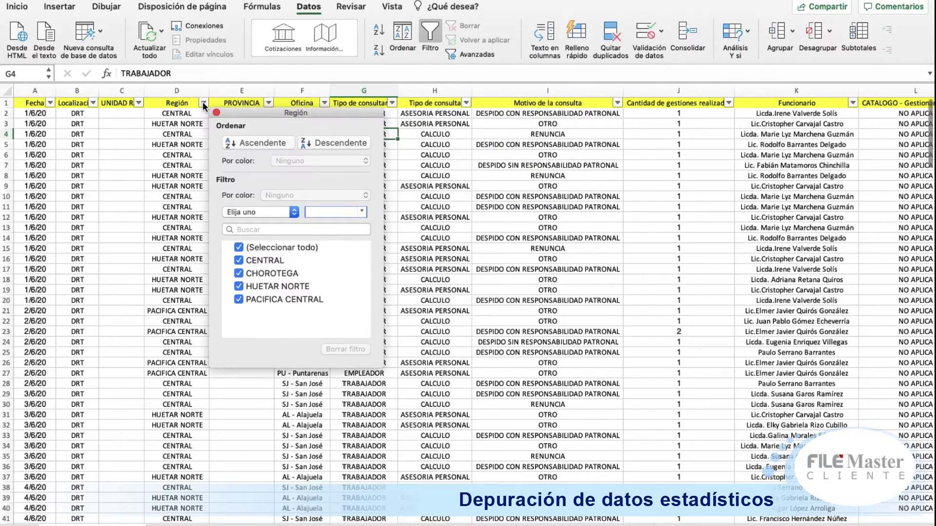
left_click(393, 102)
left_click(393, 101)
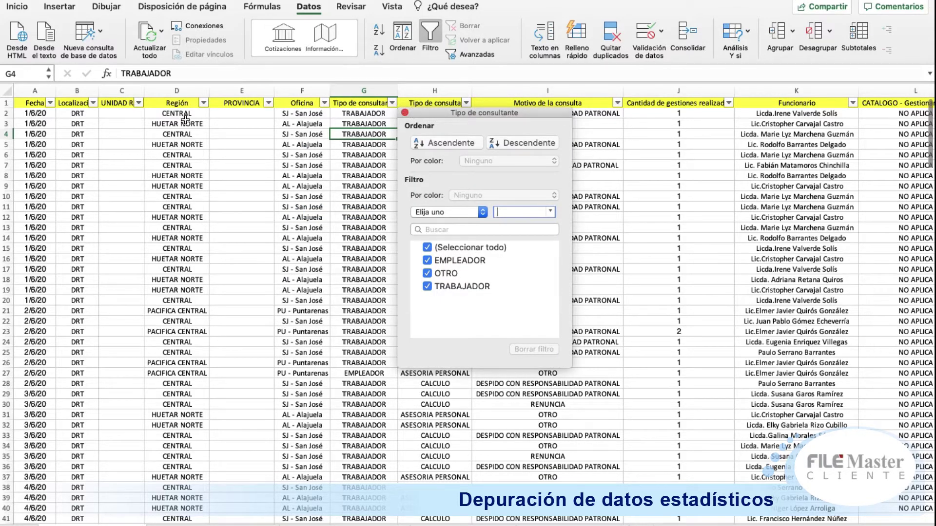
left_click(204, 102)
left_click(204, 101)
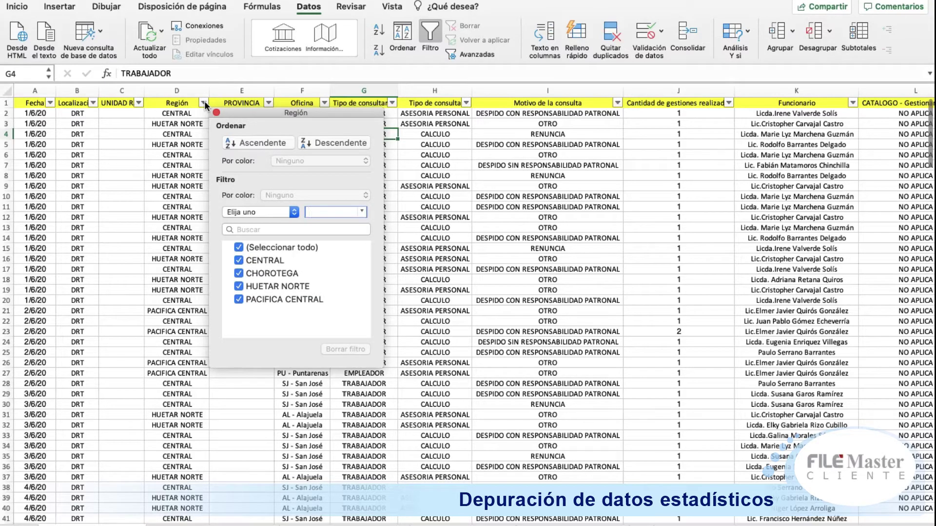
left_click(167, 197)
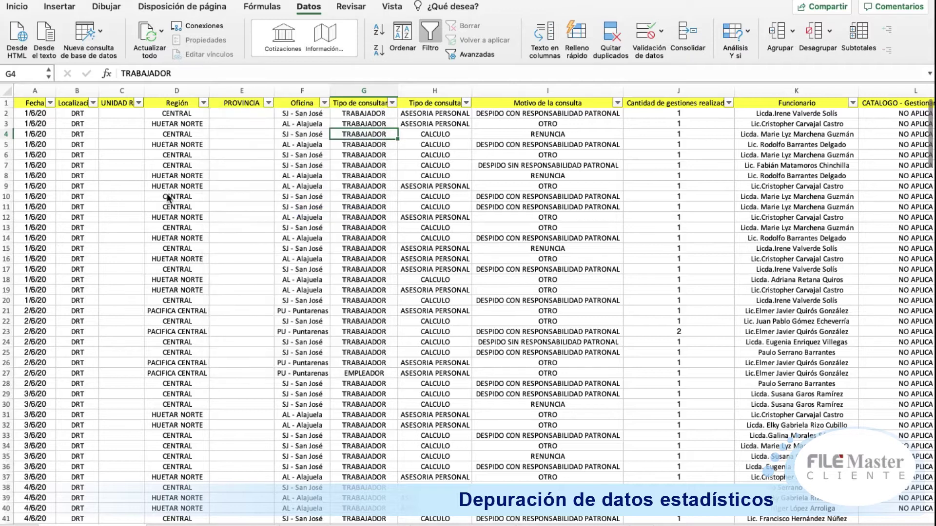
left_click(392, 103)
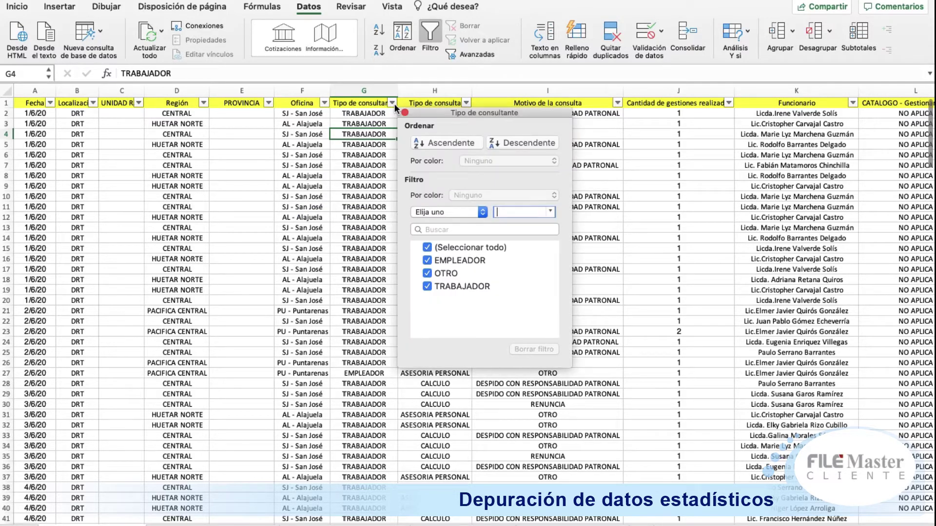
left_click(203, 193)
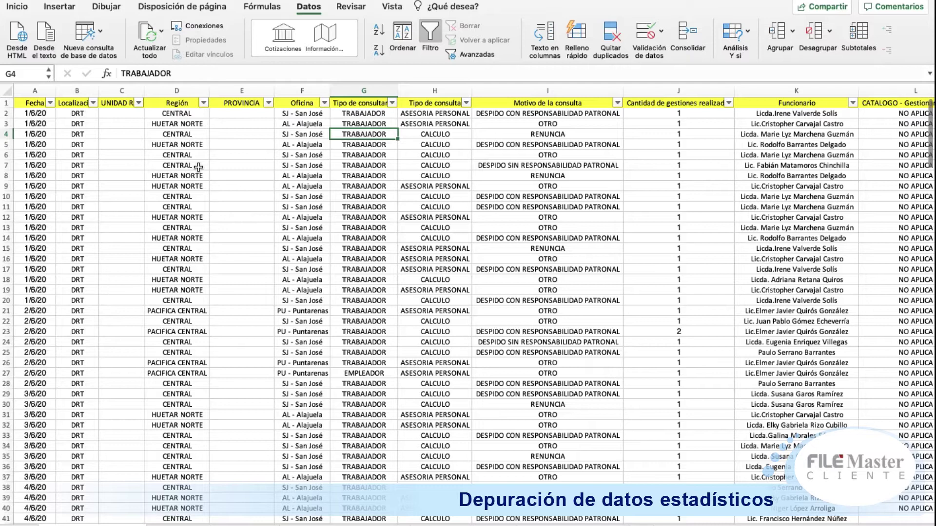
left_click(466, 102)
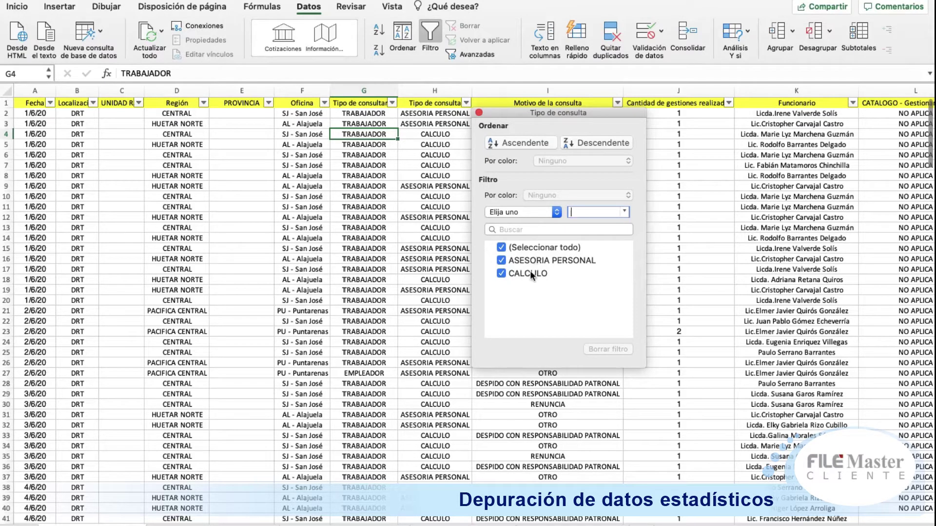
left_click(712, 203)
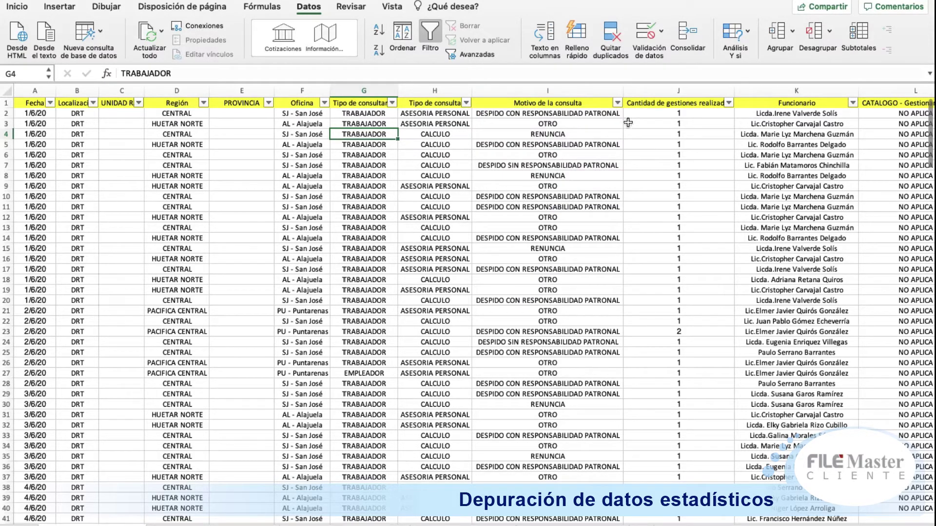
left_click(617, 103)
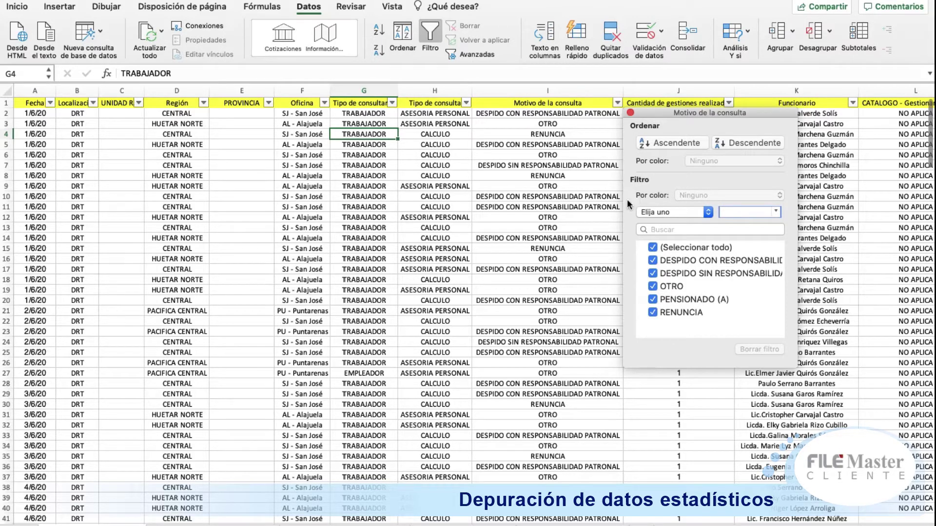
left_click(581, 249)
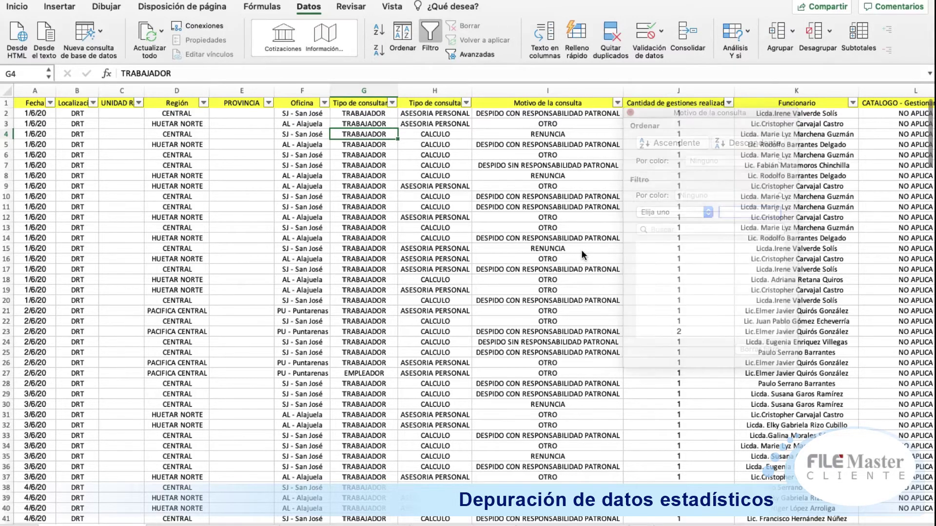
left_click(728, 104)
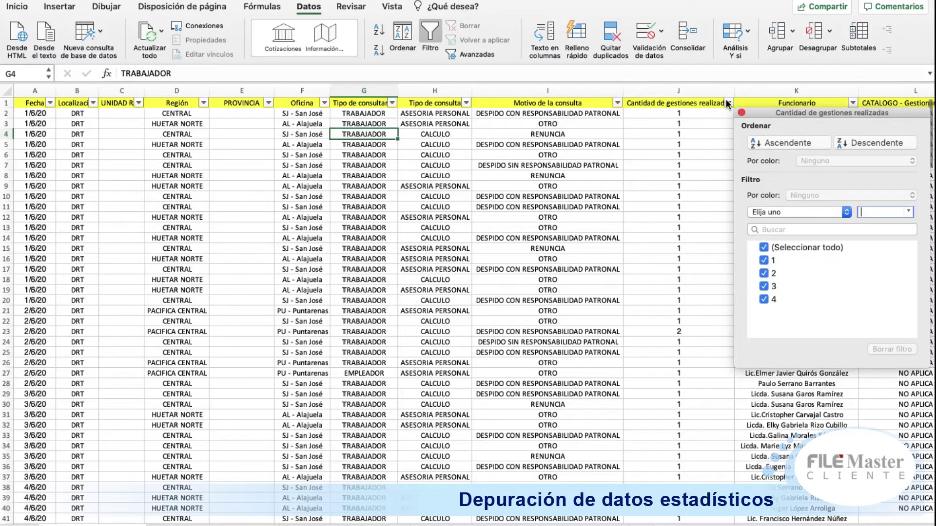
left_click(704, 138)
left_click(703, 138)
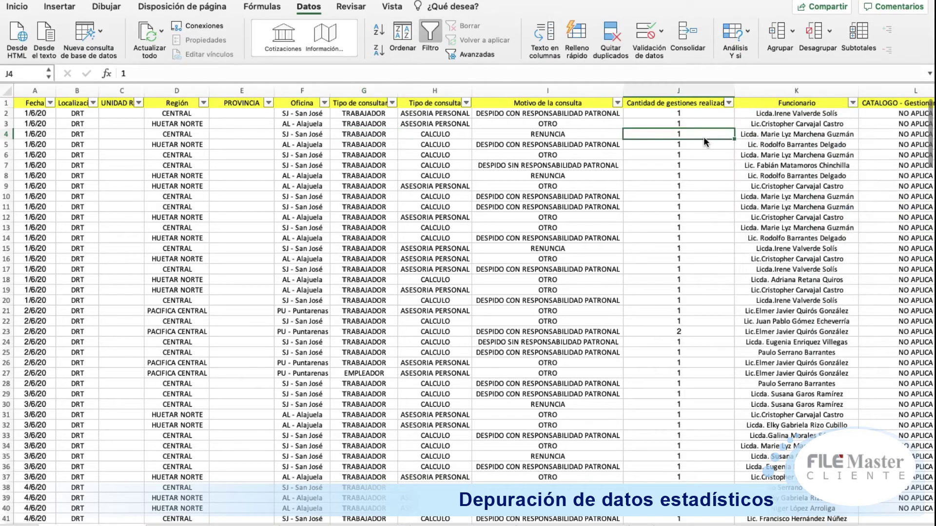
key("Right")
key("Right")
key("Right")
key("Left")
key("Left")
key("Left")
key("Right")
key("Right")
key("Right")
key("Right")
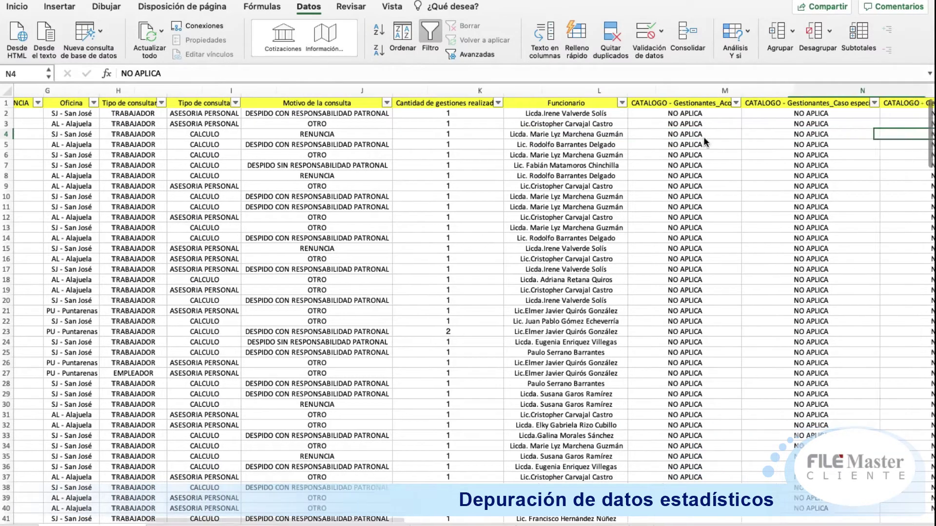
key("Left")
key("Left")
key("Left")
key("Left")
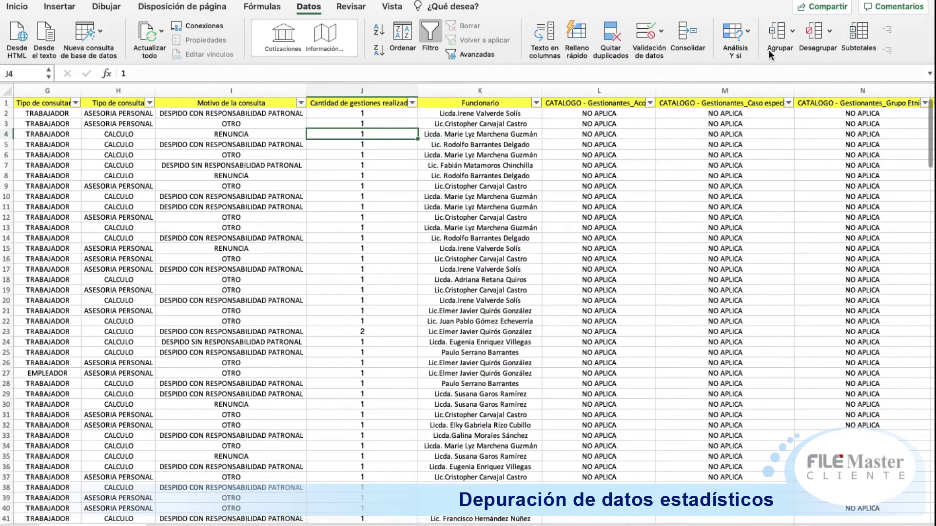
left_click(546, 104)
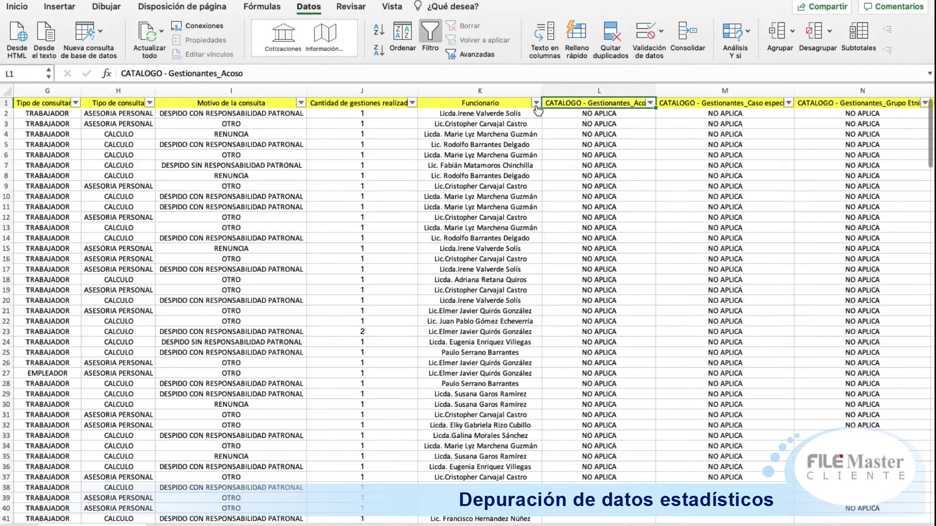
Step: Scroll through the Funcionario names list, close it without filtering, and scroll the sheet right
left_click(535, 103)
scroll(666, 265, "down", 5)
scroll(667, 269, "down", 5)
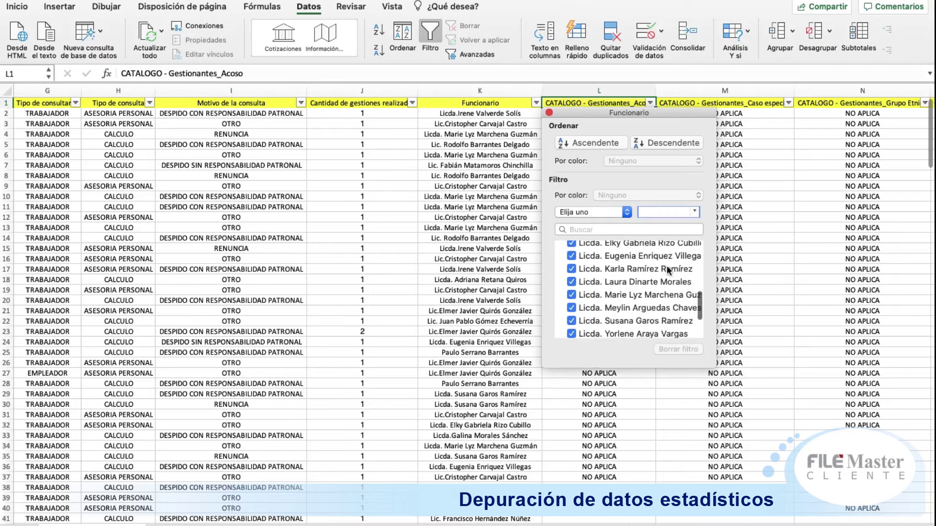
left_click(808, 211)
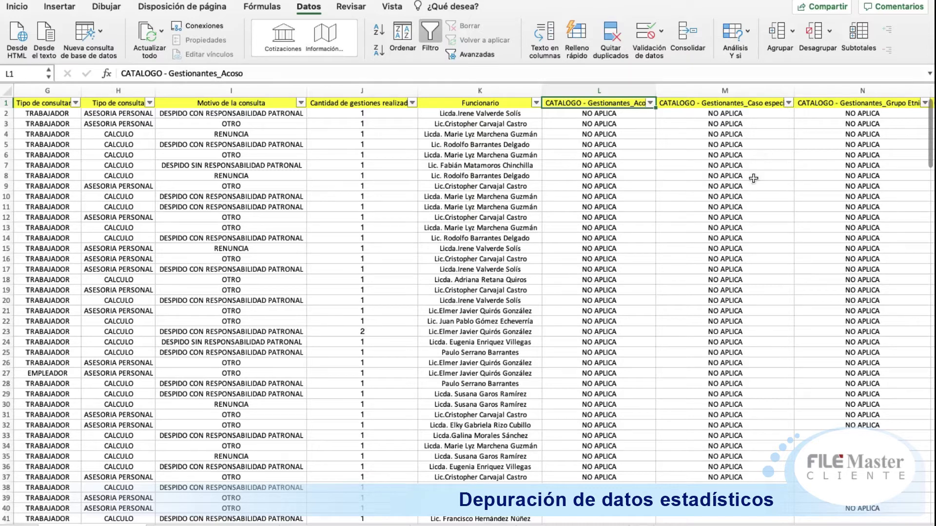
left_click_drag(420, 519, 539, 519)
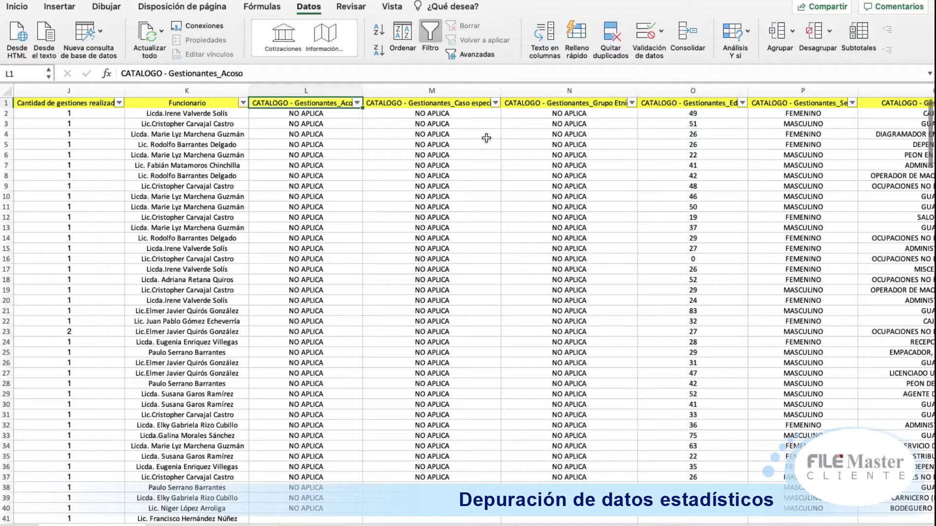
left_click(495, 103)
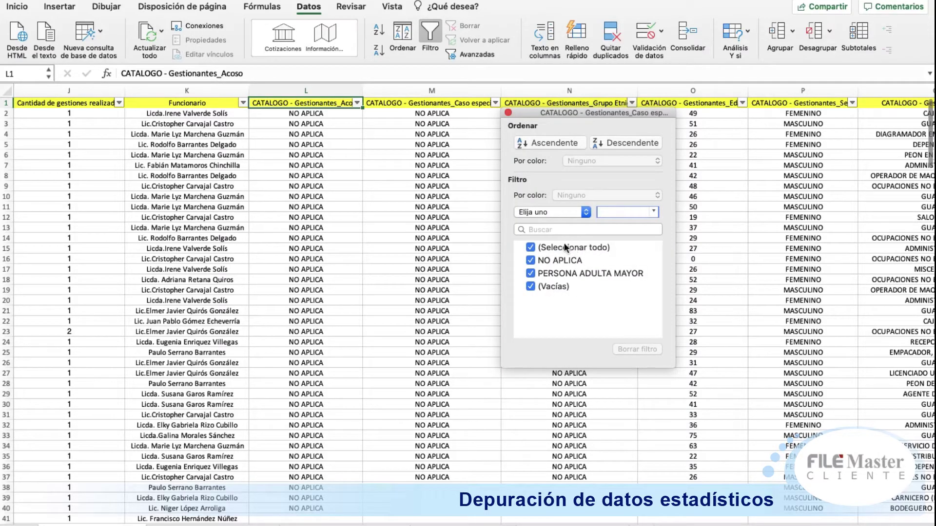
left_click(457, 237)
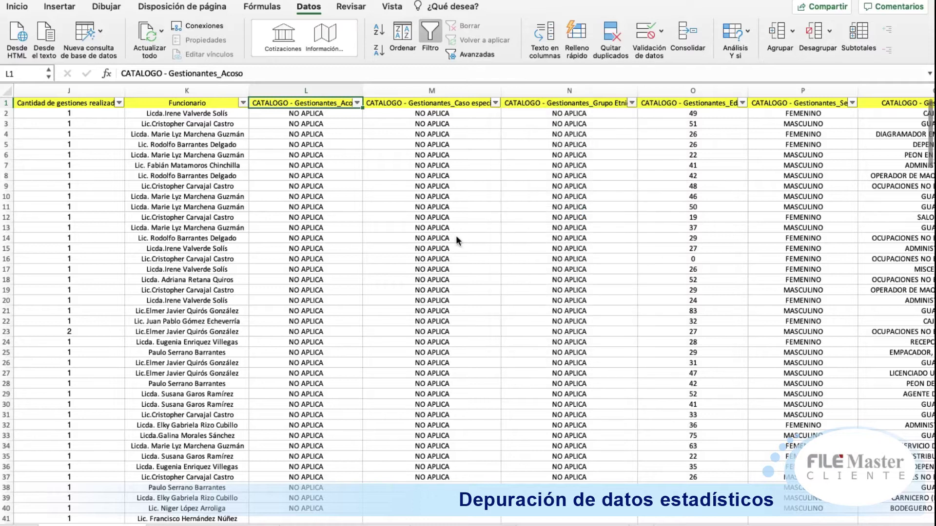
left_click(632, 103)
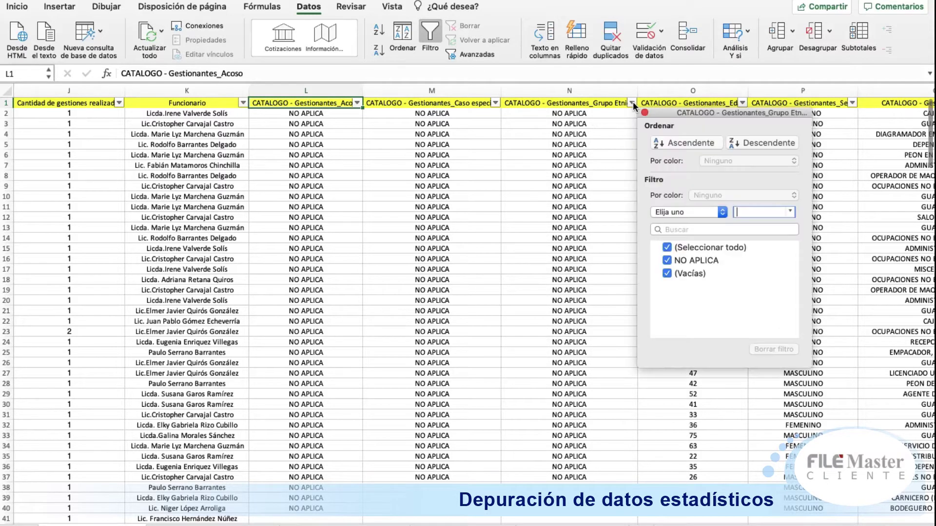
left_click(568, 188)
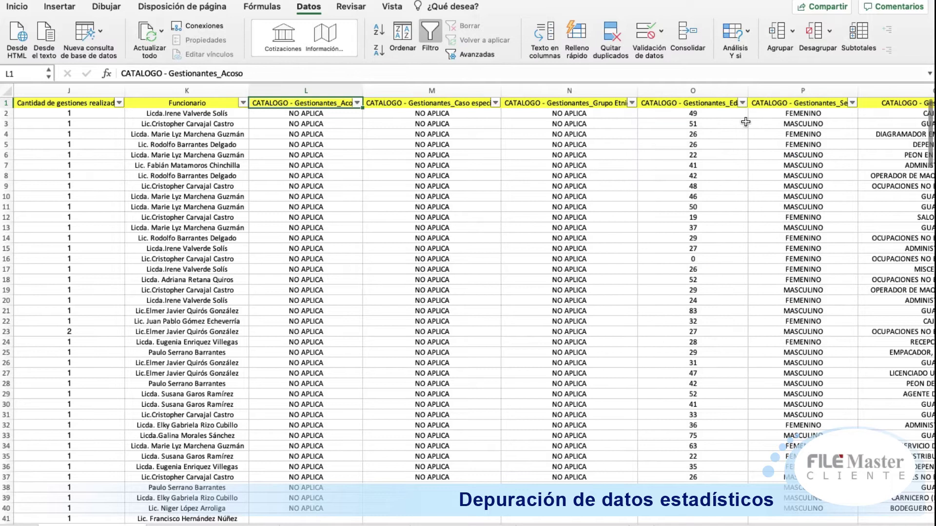
key("Left")
key("Right")
key("Right")
key("Right")
key("Right")
key("Right")
key("Right")
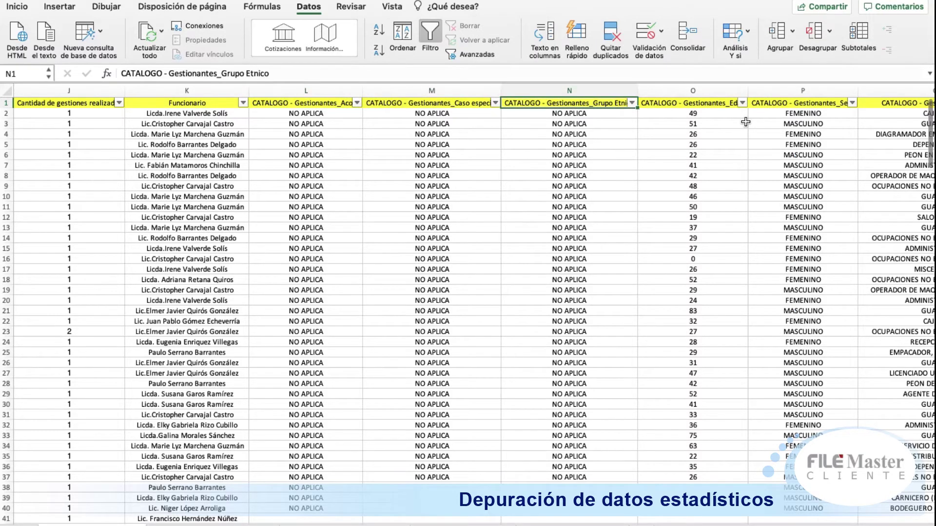
scroll(746, 121, "right", 5)
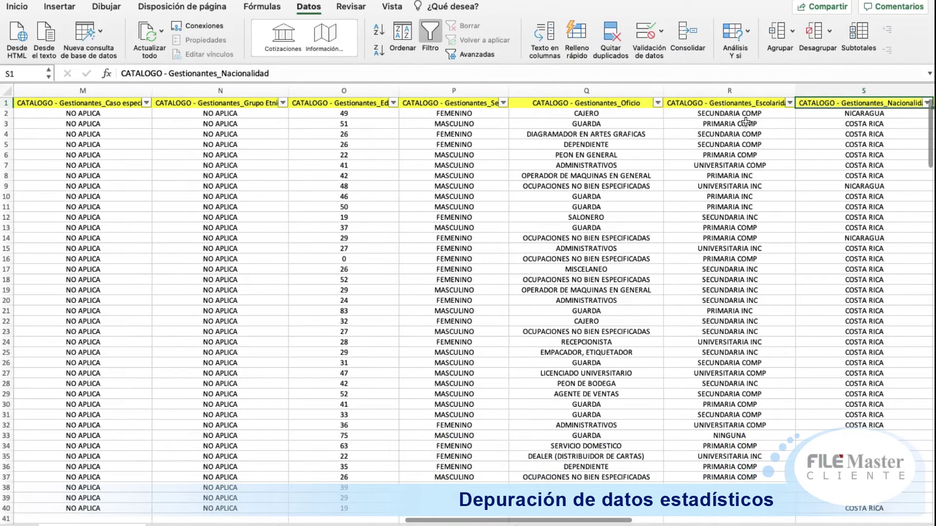
key("Left")
key("Left")
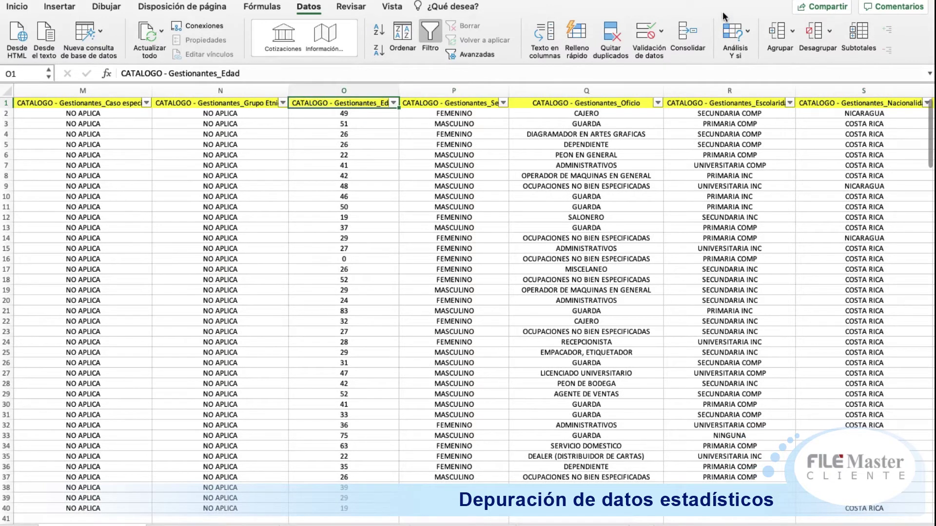
left_click(392, 103)
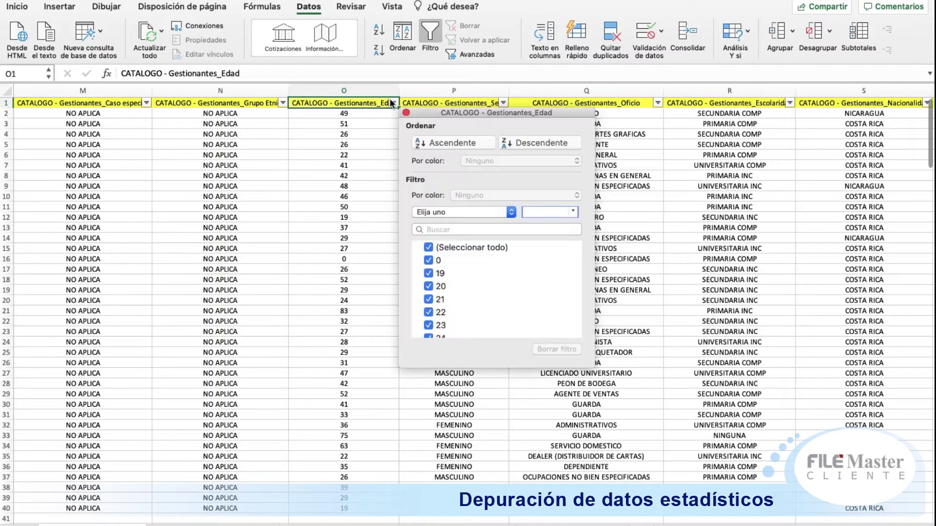
left_click(642, 235)
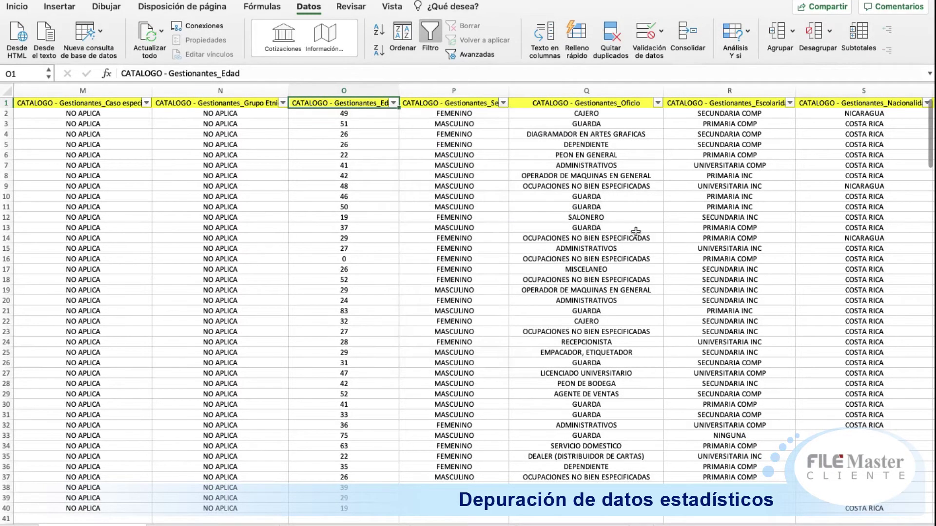
left_click(502, 103)
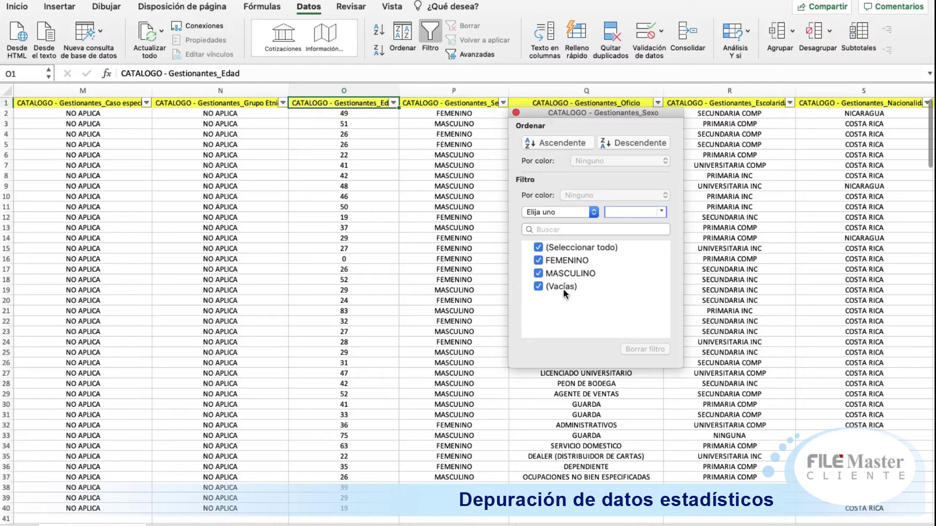
left_click(427, 226)
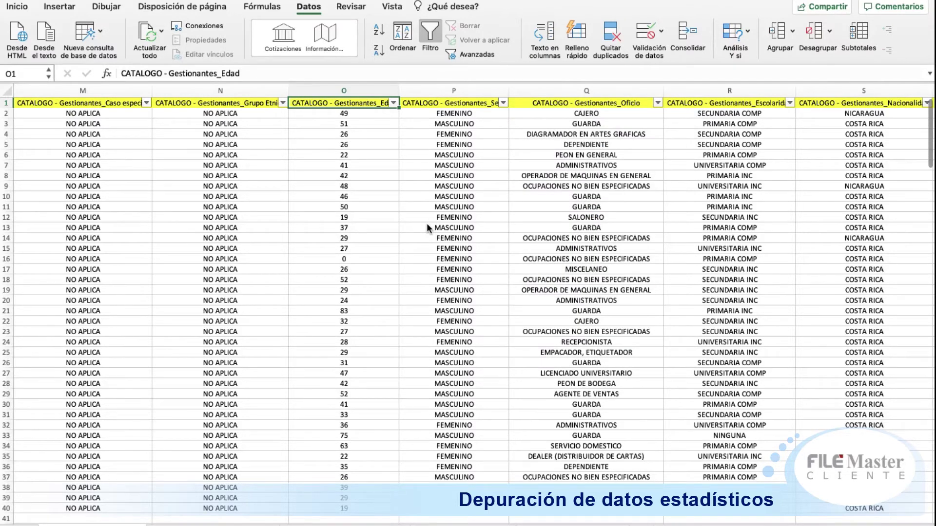
key("Left")
key("Left")
key("Left")
key("Left")
key("Left")
key("Left")
key("Left")
key("Left")
key("Left")
key("Left")
key("Left")
key("Left")
key("Left")
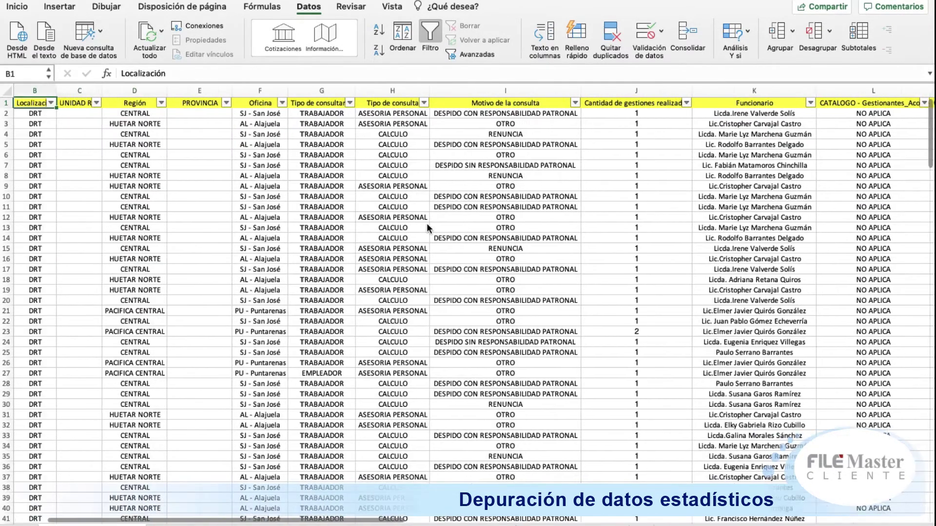
key("Left")
key("Right")
key("Right")
key("Right")
key("Right")
key("Right")
key("Right")
key("Right")
key("Right")
key("Right")
key("Right")
key("Right")
key("Right")
key("Right")
key("Right")
key("Right")
key("Right")
key("Right")
key("Right")
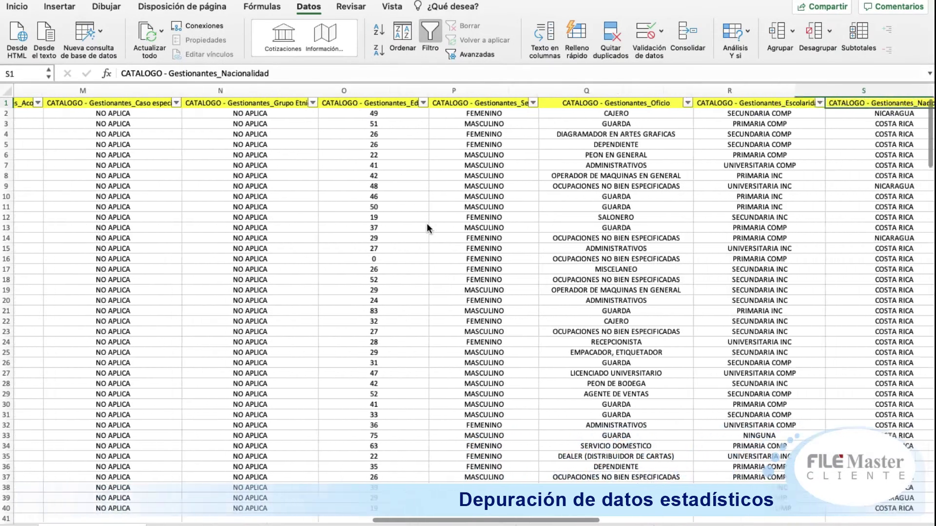
key("Right")
key("Right")
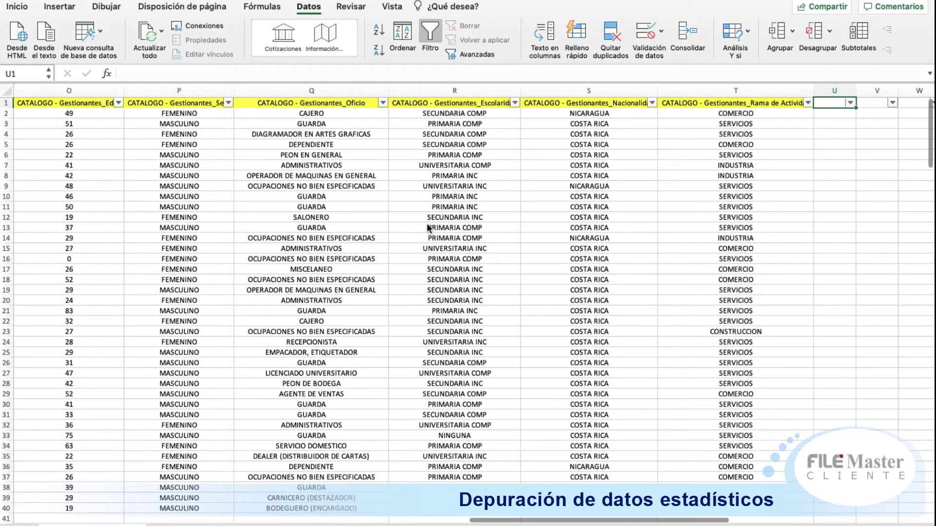
left_click(382, 103)
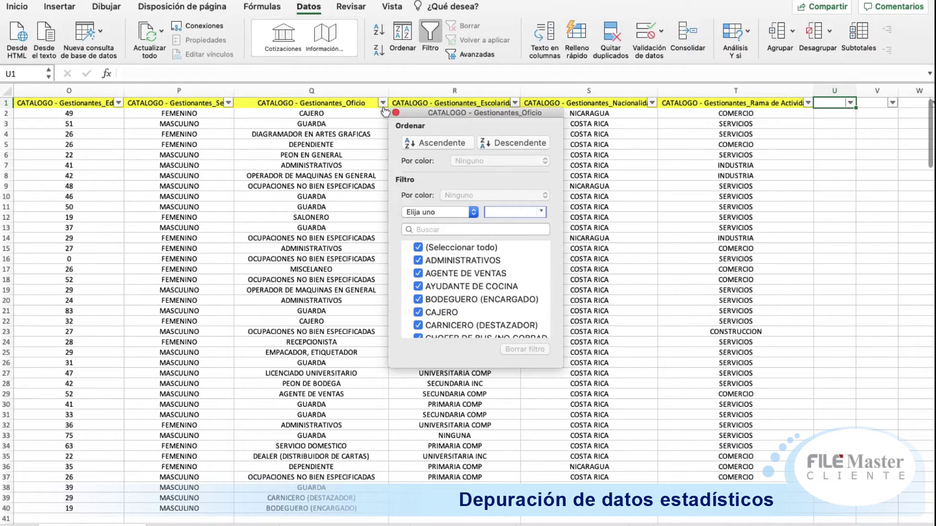
scroll(496, 295, "down", 5)
scroll(496, 294, "down", 8)
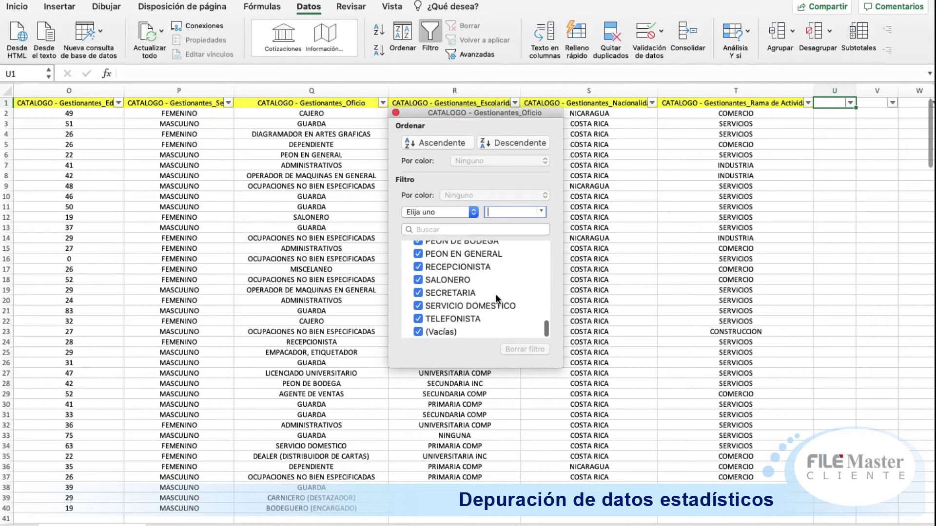
left_click(629, 135)
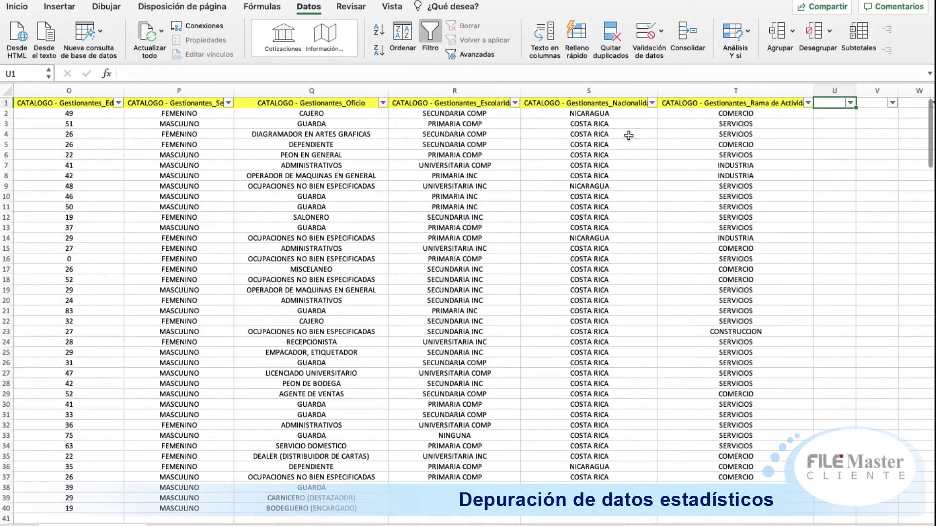
left_click(514, 103)
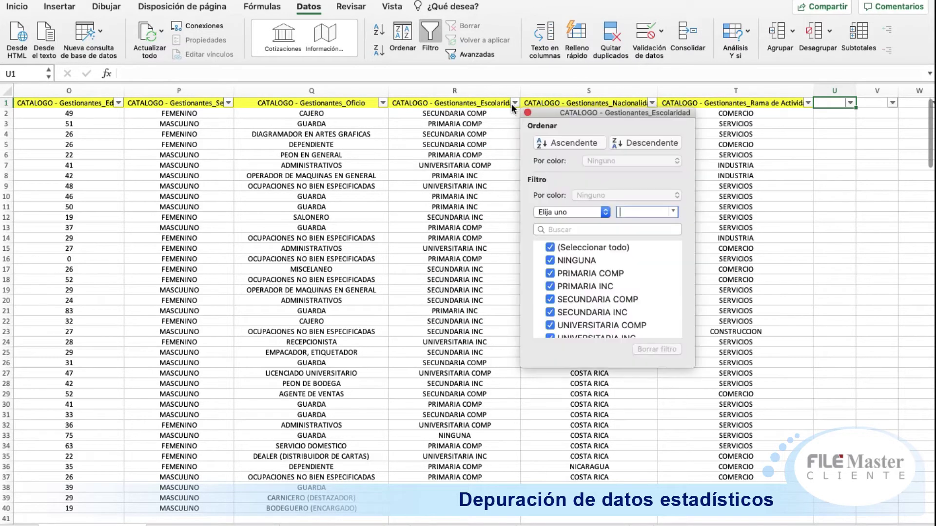
left_click(384, 104)
left_click(384, 104)
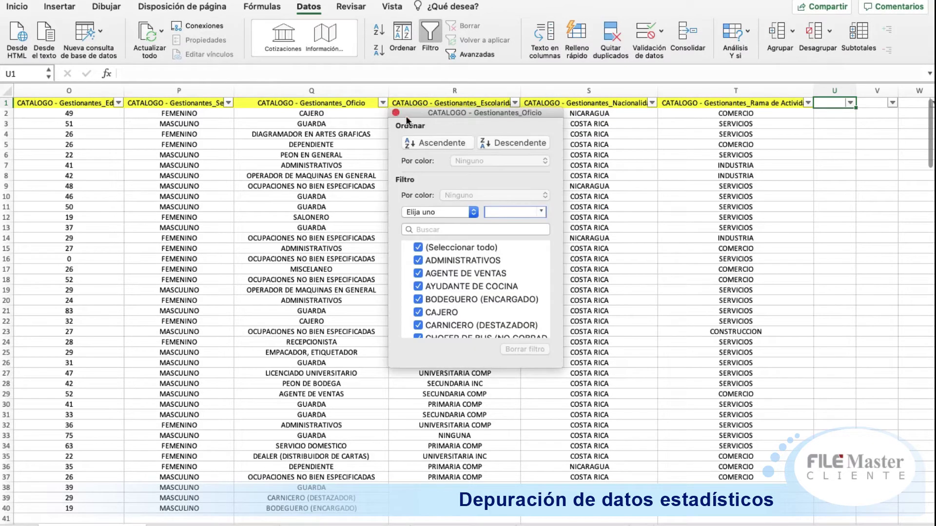
left_click(651, 103)
left_click(651, 103)
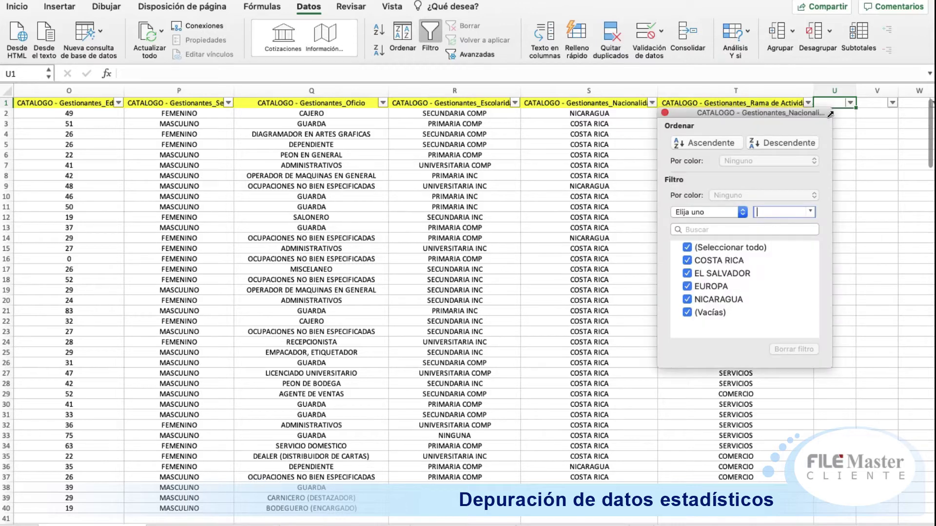
left_click(807, 103)
left_click(808, 103)
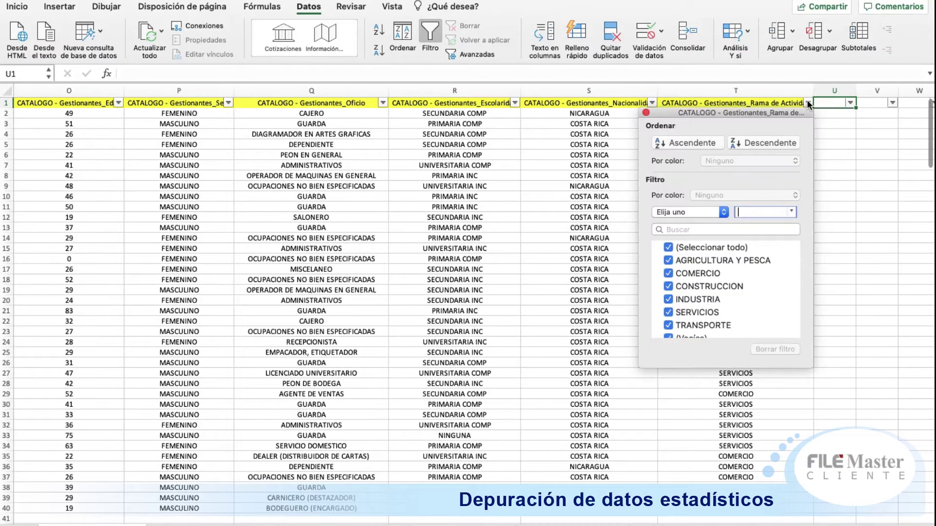
left_click(570, 295)
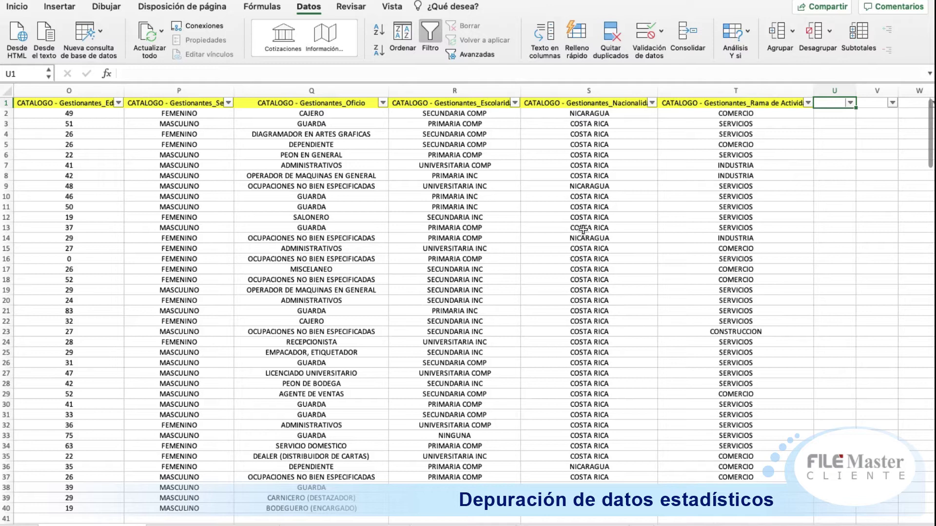
key("Left")
key("Left")
key("Left")
key("Left")
key("Left")
key("Left")
key("Left")
key("Left")
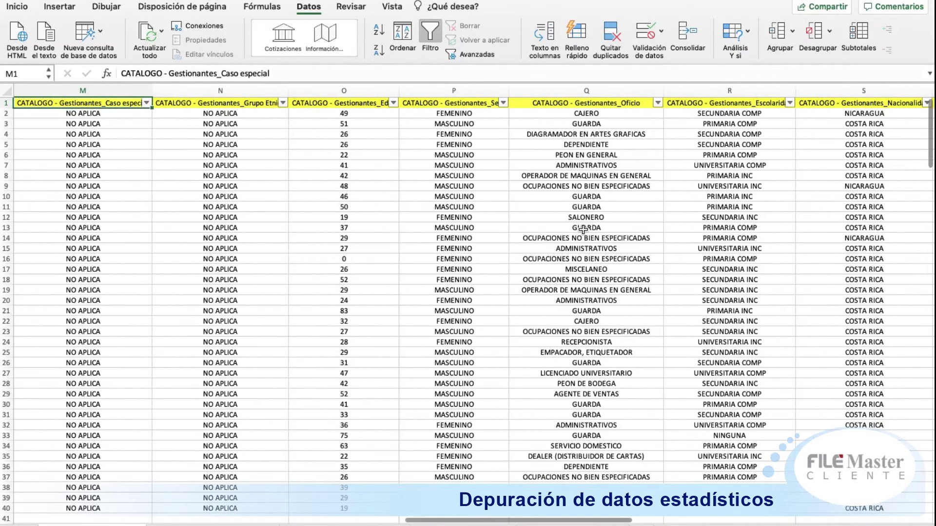
key("Left")
key("Right")
key("Right")
key("Right")
key("Right")
key("Right")
key("Right")
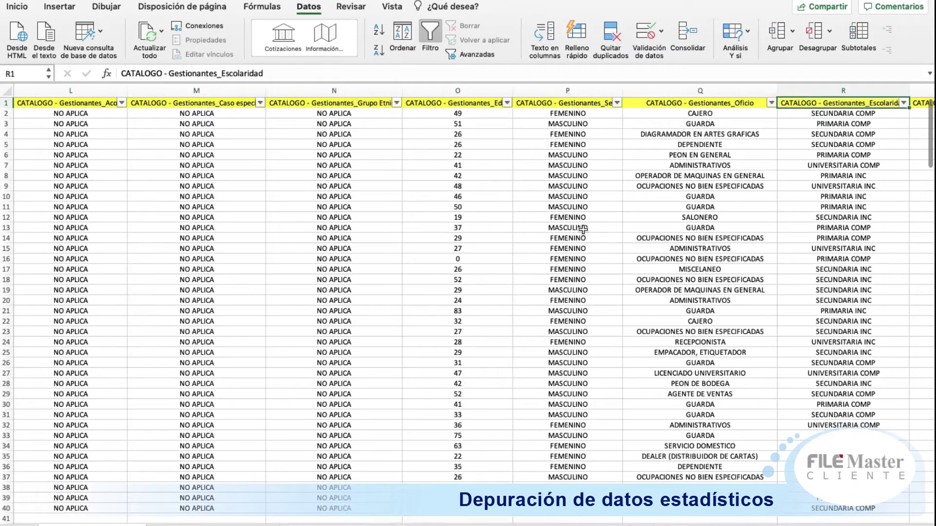
key("Right")
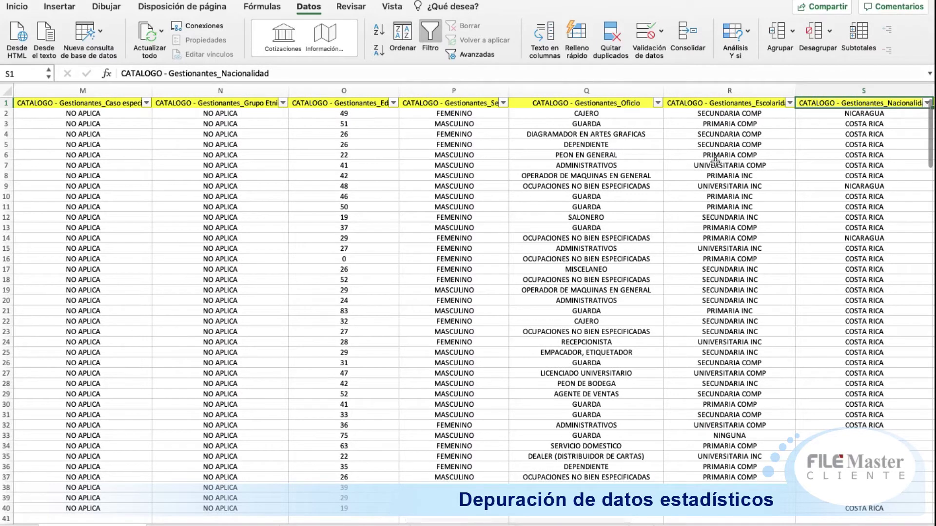
left_click(504, 102)
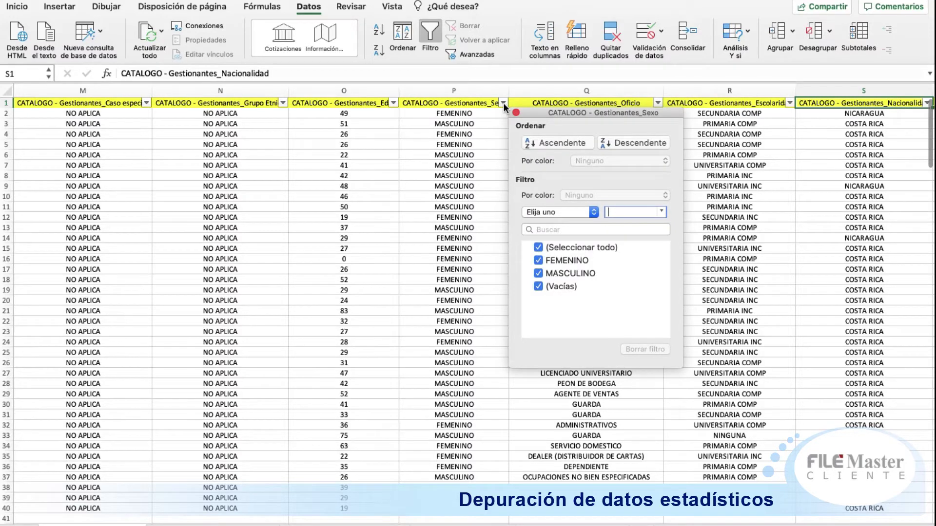
Step: Filter the Sexo column to show only blank entries
left_click(558, 246)
left_click(560, 291)
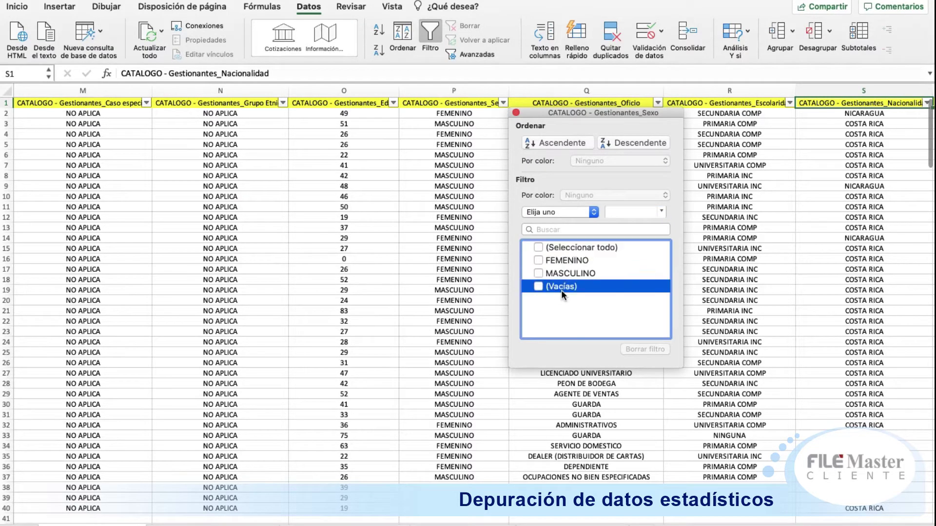
left_click(538, 286)
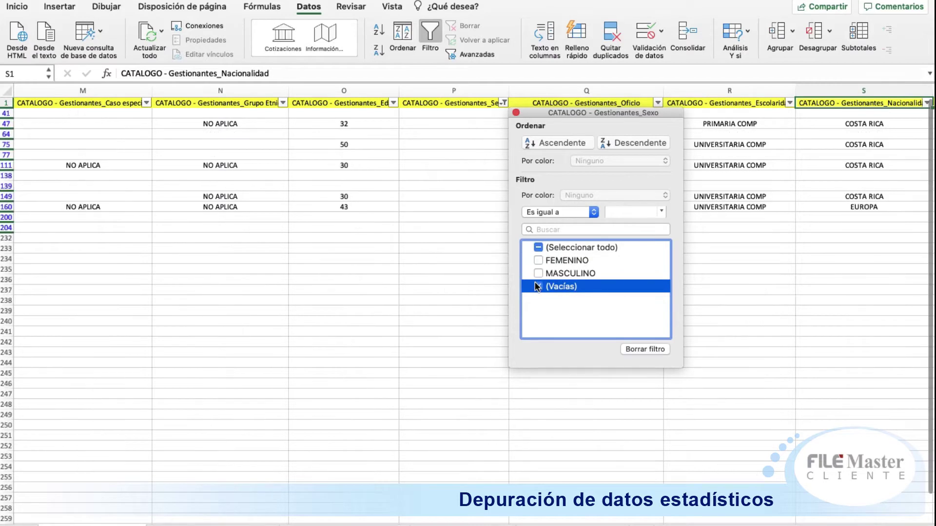
left_click(416, 303)
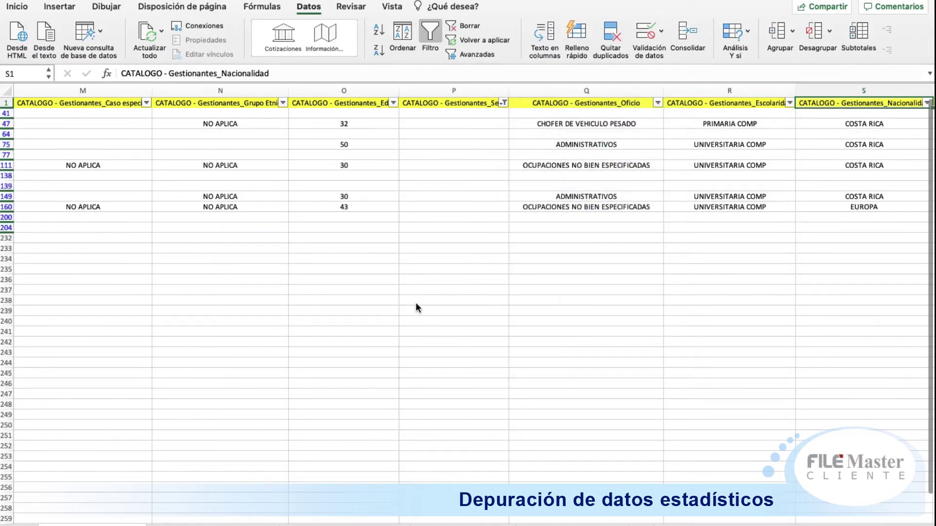
left_click(460, 192)
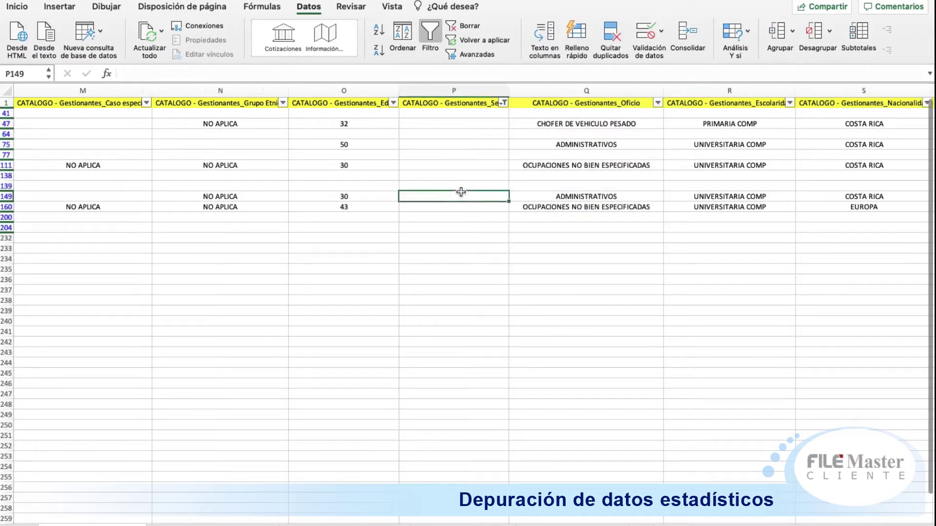
Step: Also filter Oficio to blanks, leaving rows 41, 64, 77, 138, 139, 200 and 204, then review row 41
left_click(656, 103)
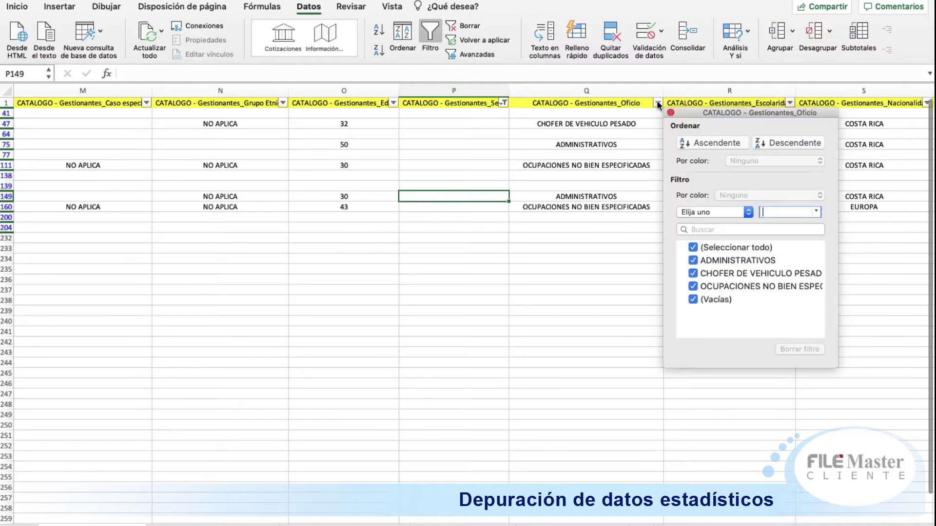
left_click(709, 247)
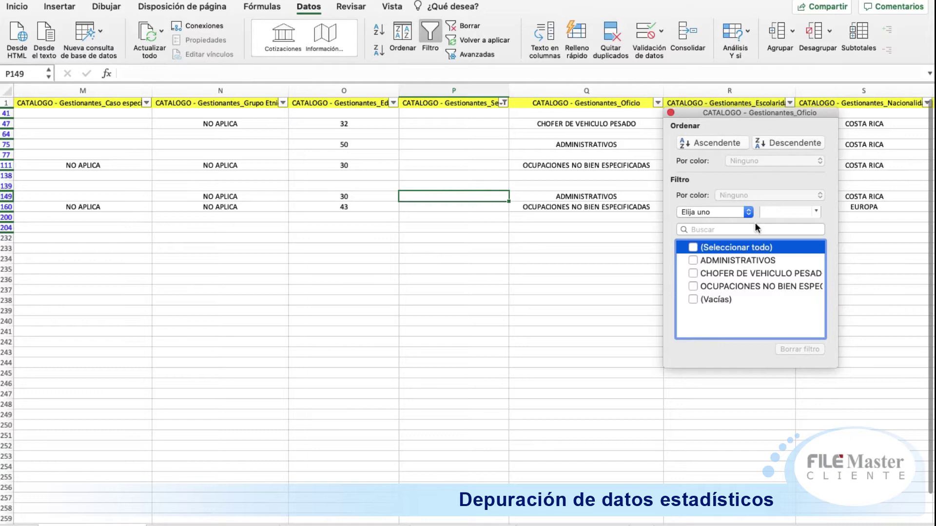
left_click(717, 296)
left_click(578, 308)
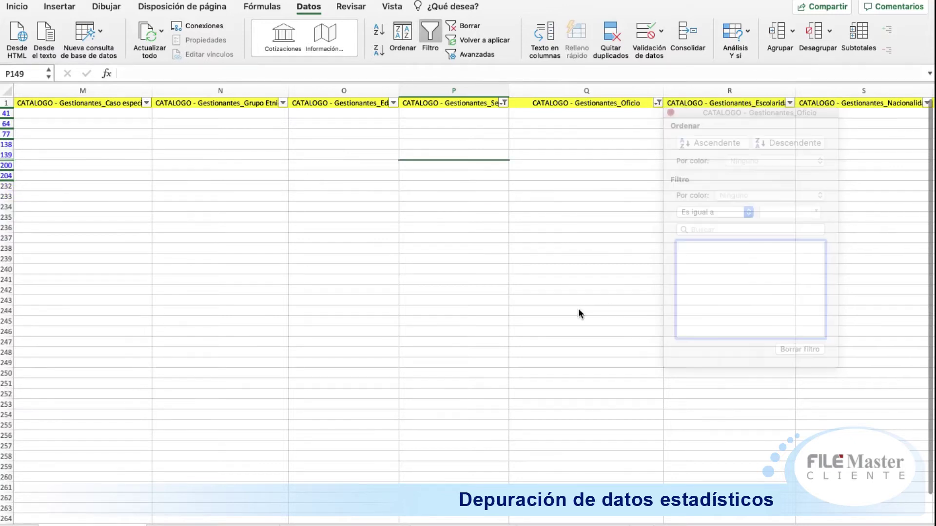
left_click(488, 115)
key("Left")
key("Left")
key("Left")
key("Left")
key("Left")
key("Left")
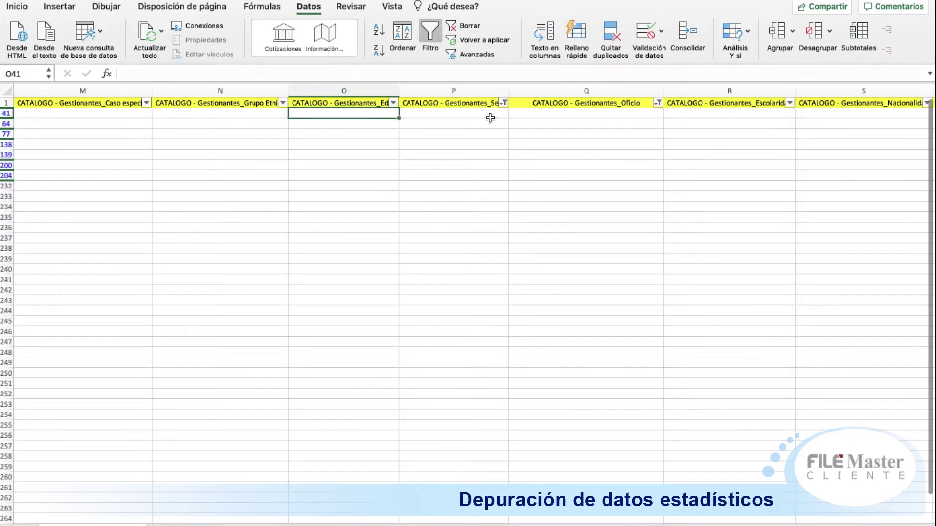
Step: Review row 41 and replace its Localización value DRT with VACIO in B41
key("Right")
key("Right")
key("Right")
key("Right")
key("Right")
key("Right")
key("Right")
key("Right")
key("Right")
key("Right")
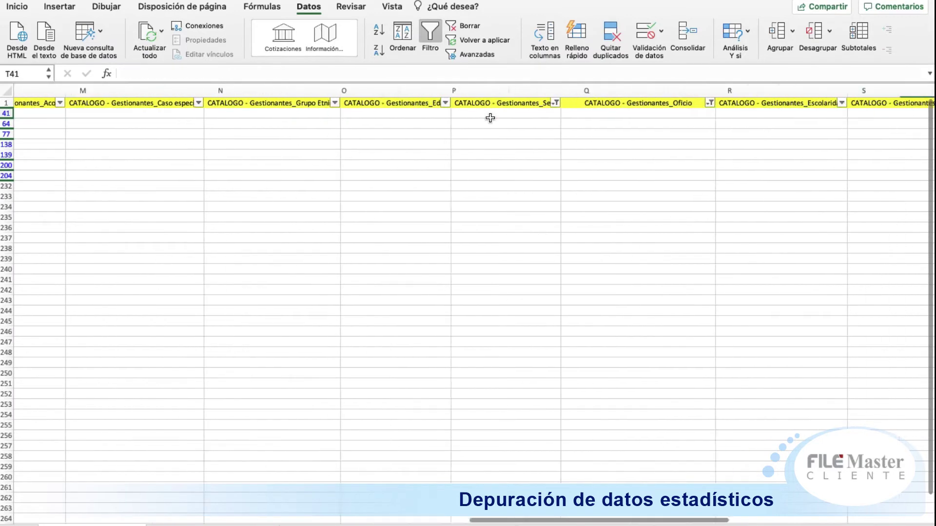
key("Left")
key("Left")
key("Left")
key("Left")
key("Left")
key("Left")
key("Left")
key("Left")
key("Left")
key("Left")
key("Left")
key("Left")
key("Left")
key("Left")
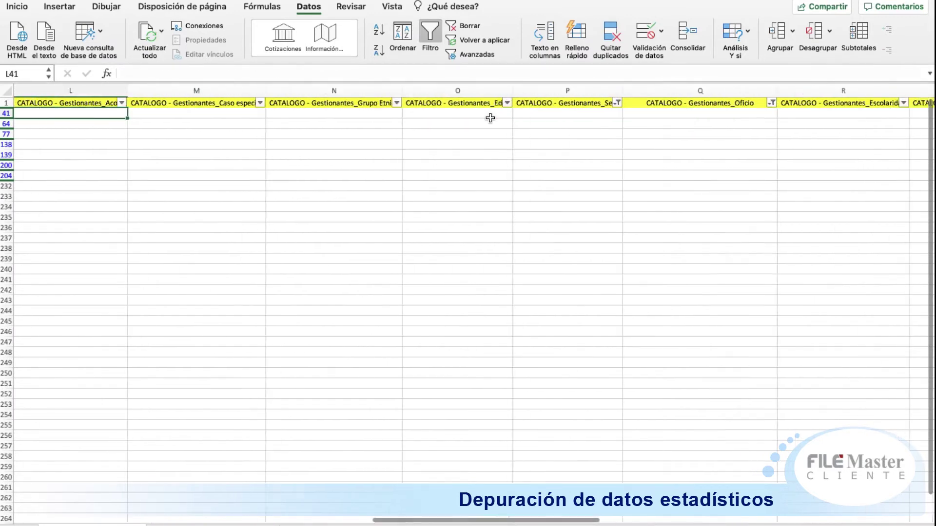
key("Left")
key("Left")
key("Left")
key("Left")
key("Left")
key("Right")
key("Right")
key("Left")
key("Down")
key("Up")
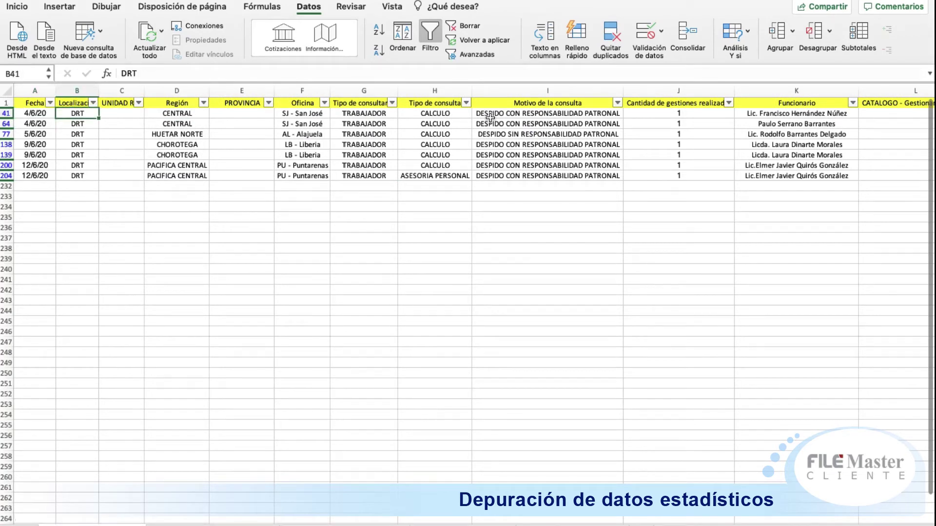
type("VAC")
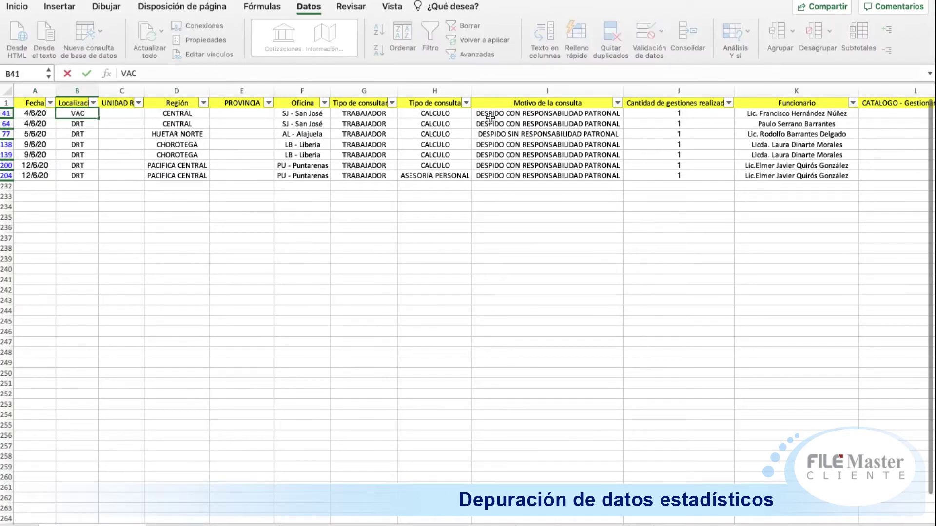
type("IO")
key("Return")
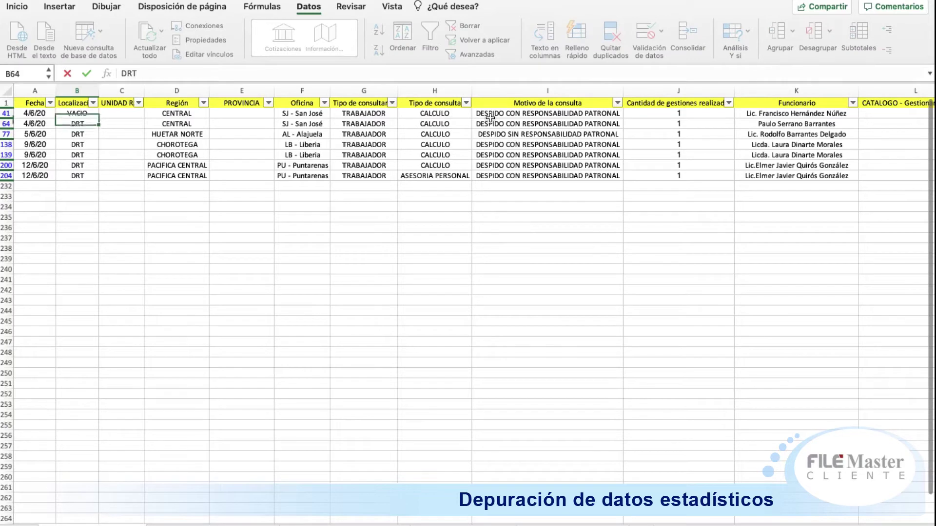
key("Up")
Step: Copy VACIO from B41 into the Localización cells of all seven filtered rows
key("super+c")
key("shift+Down")
key("shift+Down")
key("shift+Down")
key("shift+Down")
key("shift+Down")
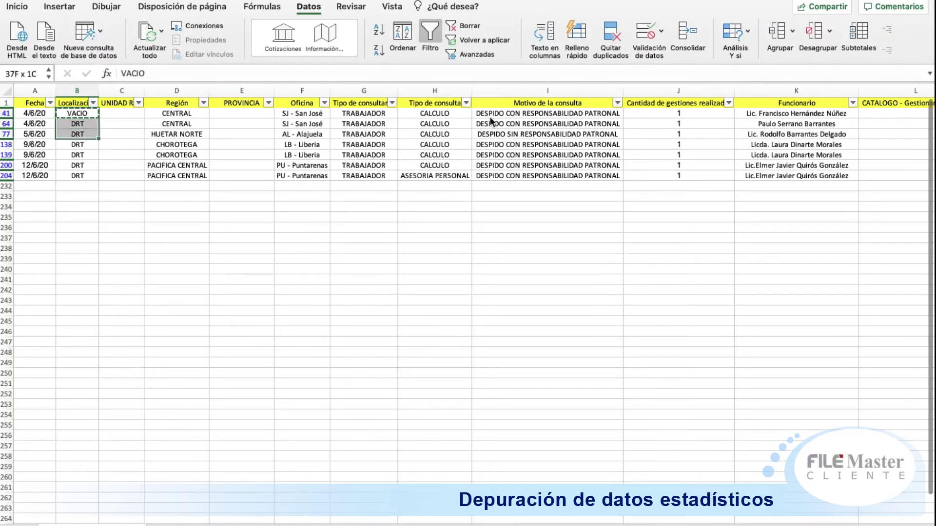
key("shift+Down")
key("super+v")
left_click(538, 229)
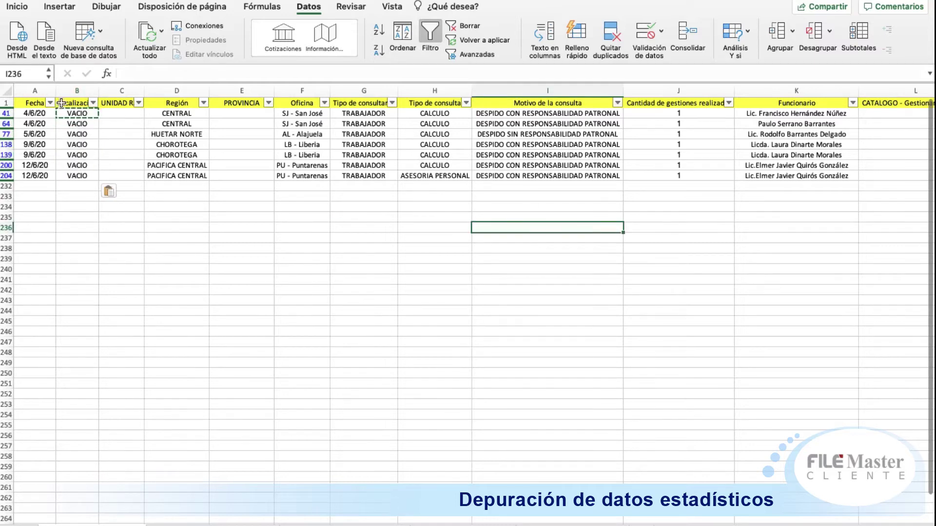
left_click(2, 103)
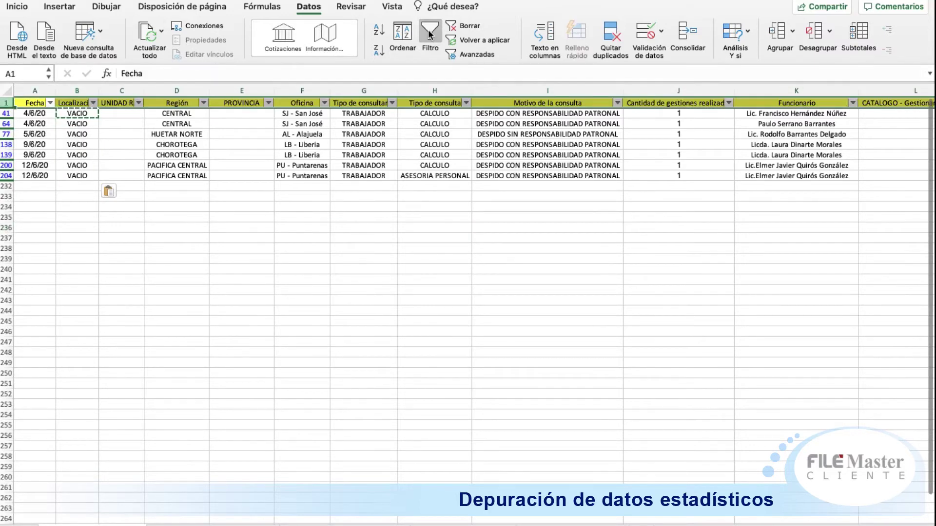
Step: Clear all filters, then inspect the Localización, Oficio and Escolaridad value lists without changes
left_click(429, 33)
left_click(430, 34)
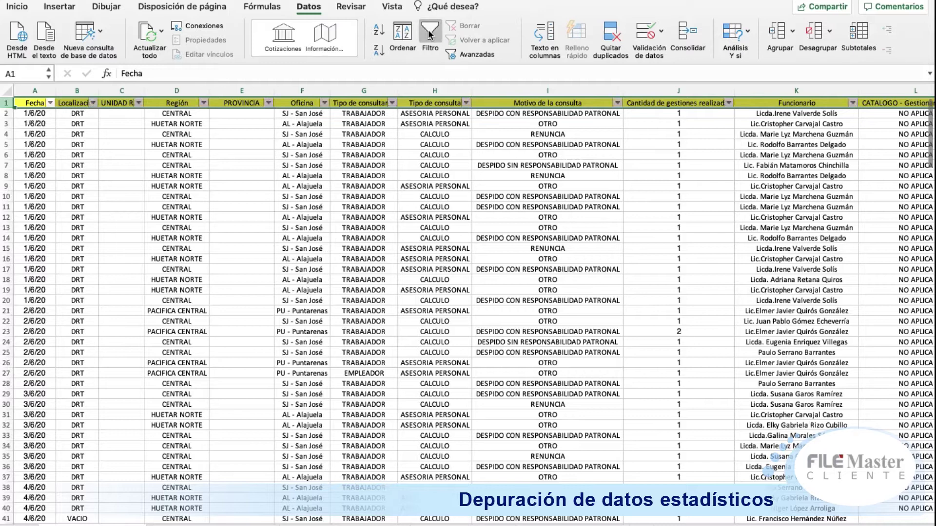
left_click(207, 195)
left_click(92, 103)
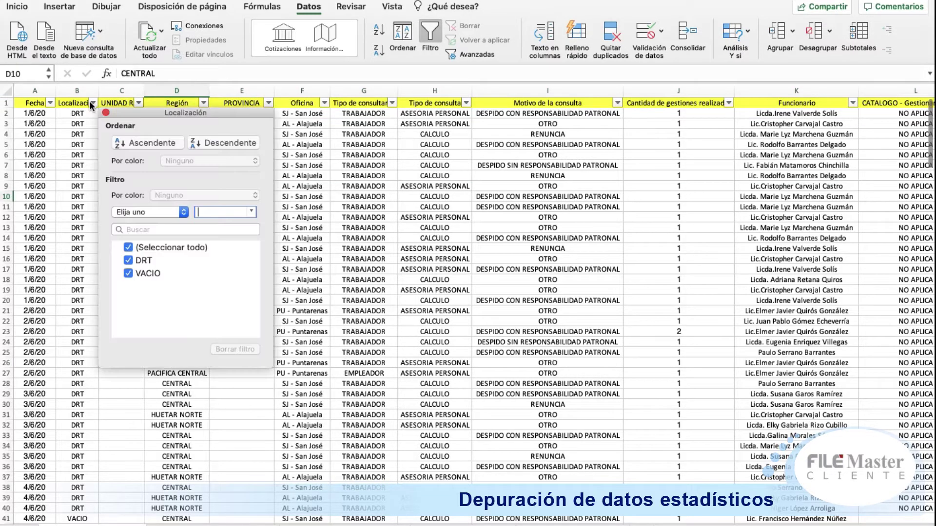
left_click(61, 135)
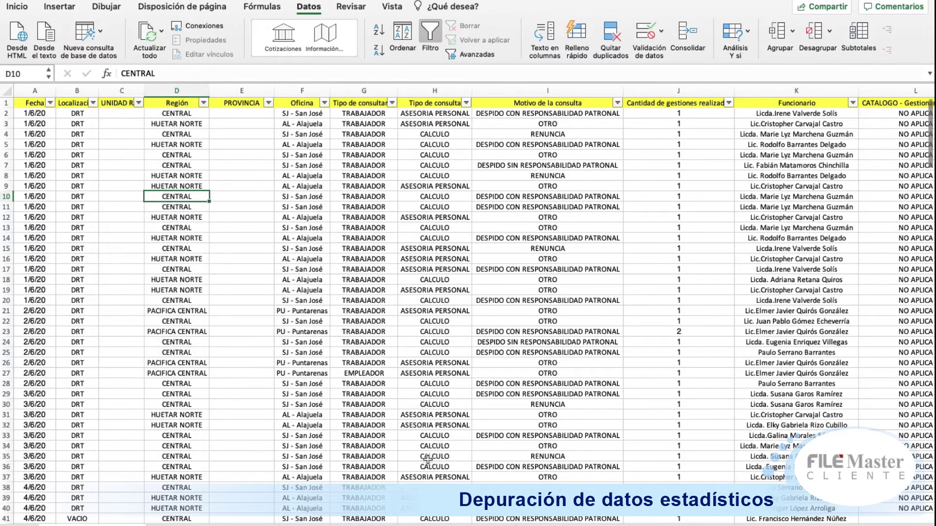
left_click_drag(359, 519, 800, 515)
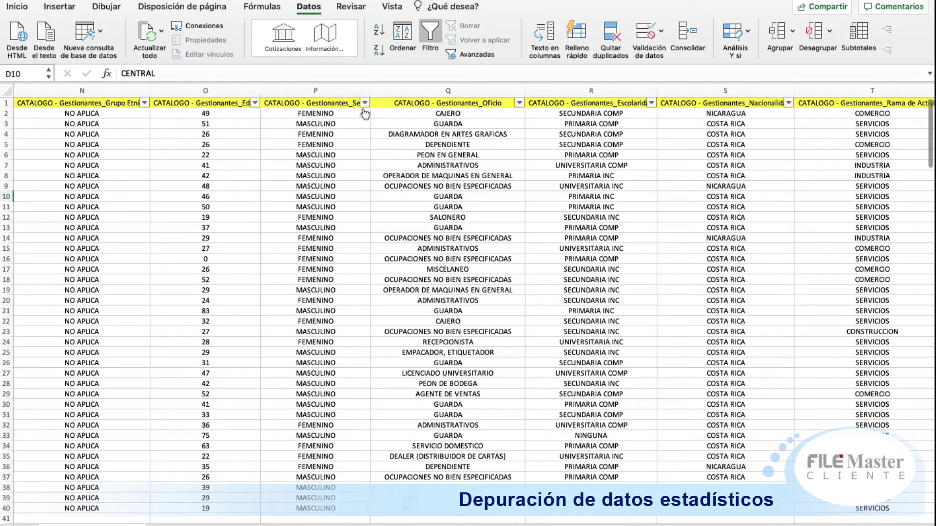
left_click(519, 103)
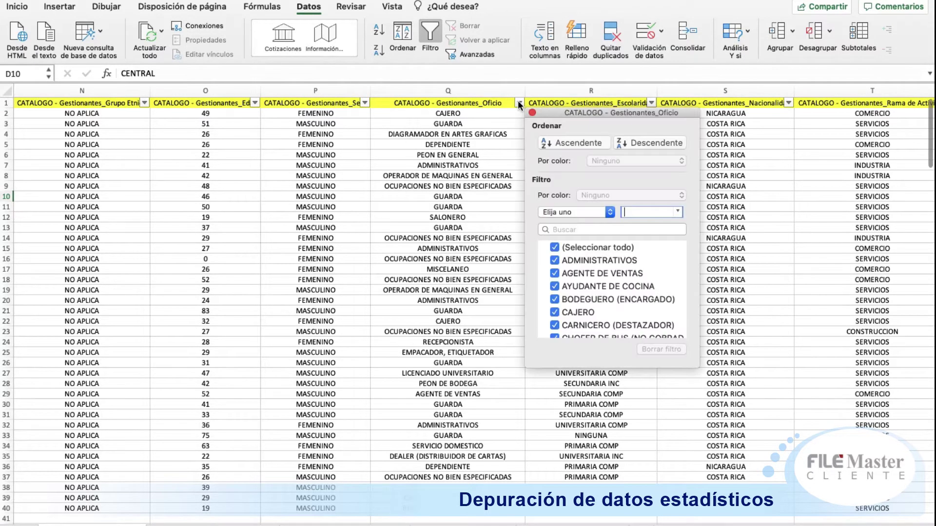
left_click(652, 103)
left_click(653, 101)
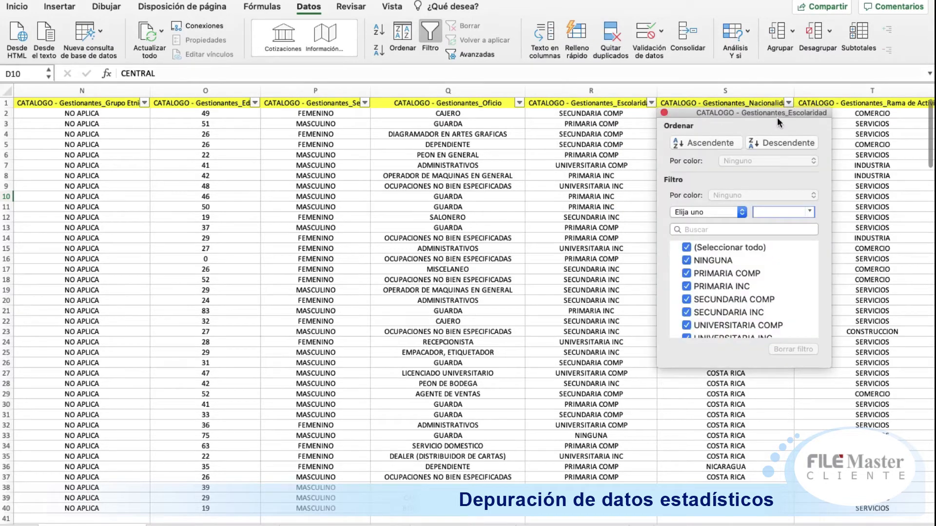
Step: Filter Nacionalidad to blank entries and review the same seven remaining rows, 41 through 204
left_click(788, 102)
left_click(788, 103)
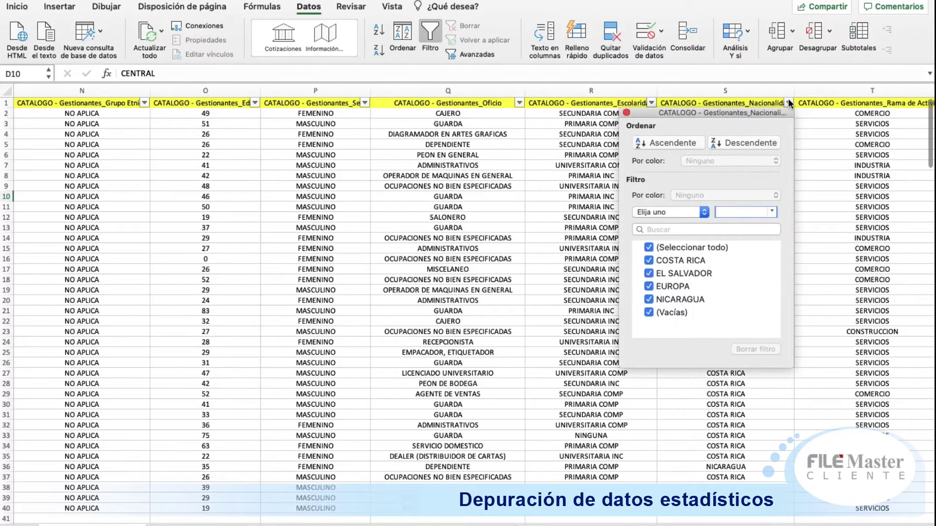
left_click(703, 244)
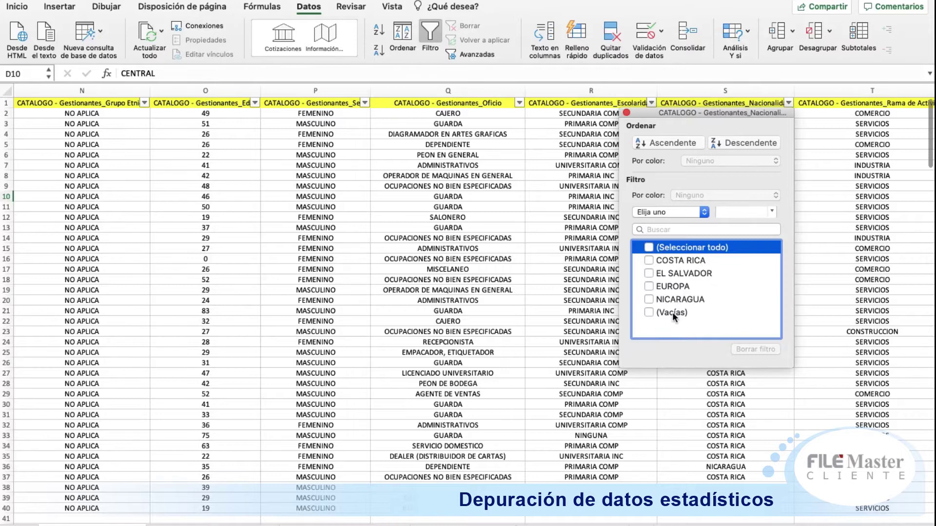
left_click(672, 312)
left_click(534, 267)
left_click(590, 176)
key("Up")
key("Up")
key("Up")
key("Up")
key("Right")
key("Right")
key("Right")
key("Right")
key("Left")
key("Left")
key("Left")
key("Left")
key("Left")
key("Left")
key("Left")
key("Left")
key("Left")
key("Left")
key("Left")
key("Left")
key("Left")
key("Left")
key("Left")
key("Left")
key("Left")
key("Left")
key("Left")
key("Left")
key("Left")
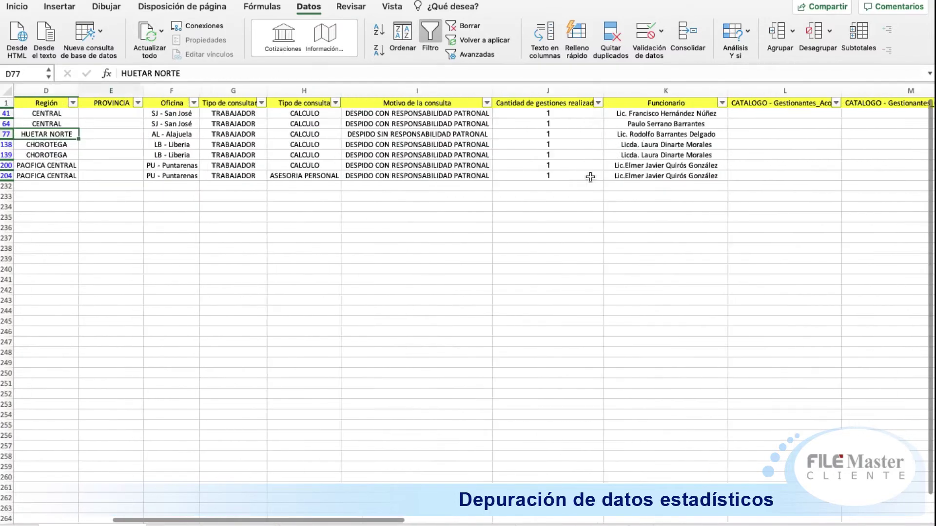
key("Down")
key("Up")
Step: Confirm row 77 reads VACIO, drop the Nacionalidad filter, restore header filter arrows, and review row 6
key("Right")
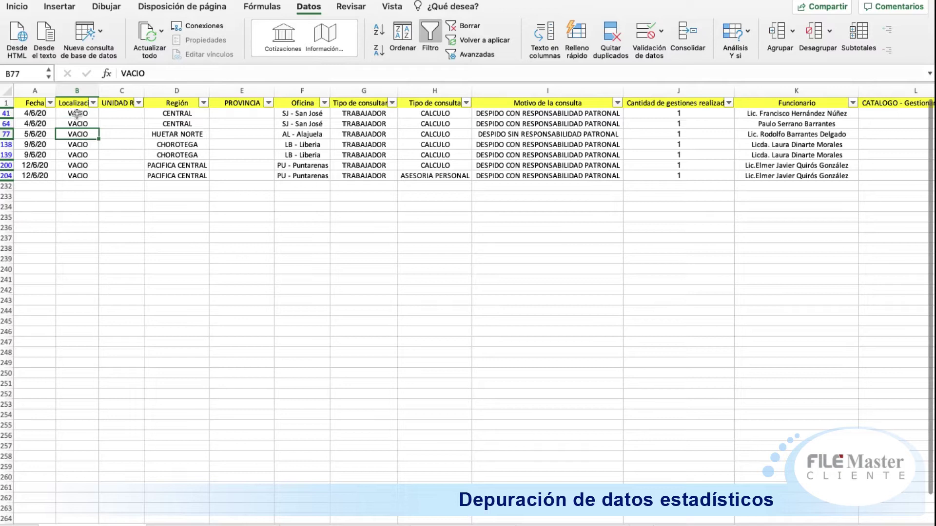
left_click(16, 100)
left_click(430, 37)
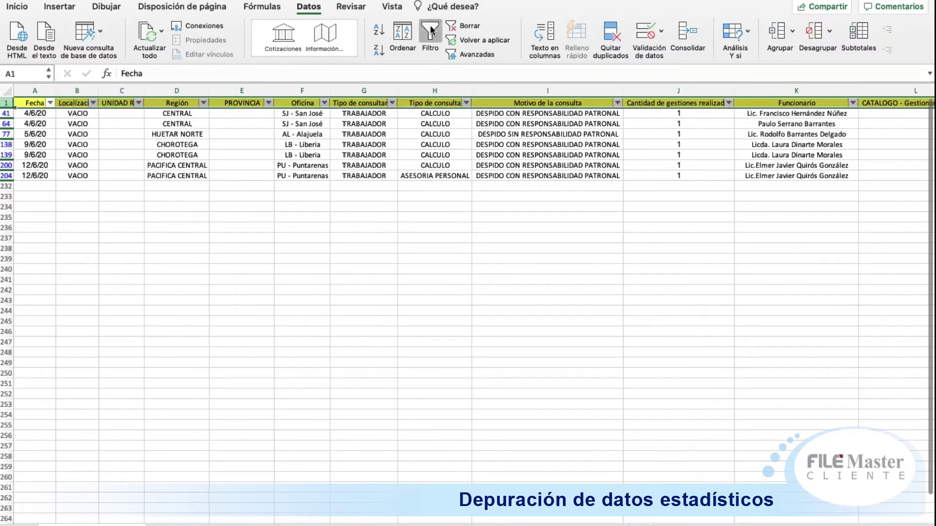
left_click(684, 276)
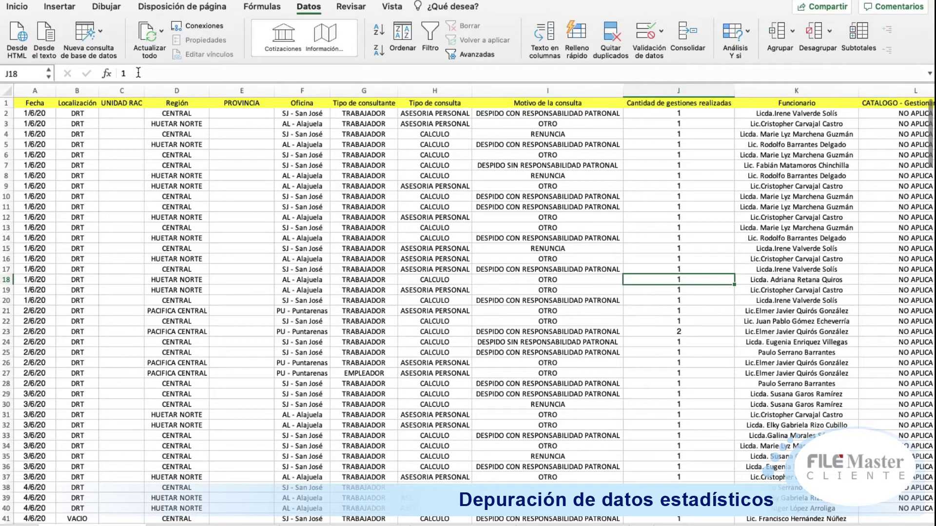
left_click(4, 103)
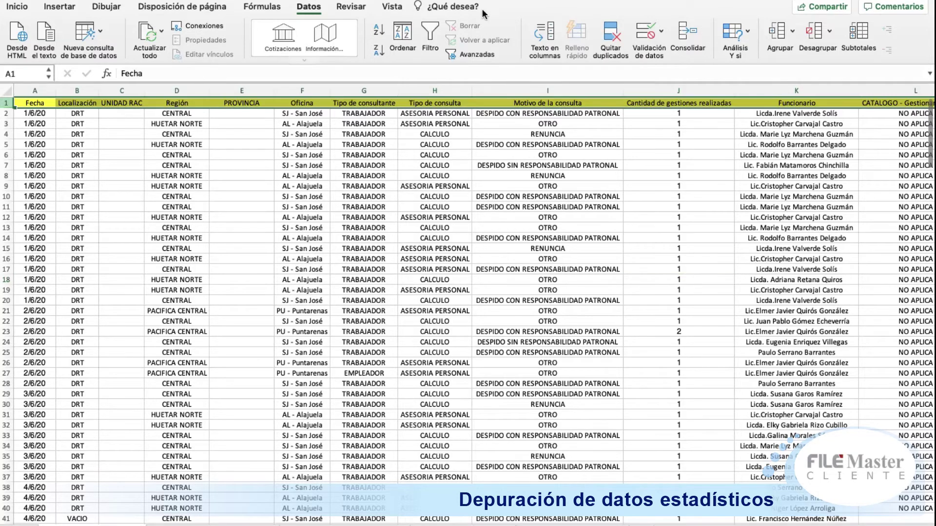
left_click(441, 40)
left_click(544, 156)
key("Right")
key("Right")
key("Right")
key("Right")
key("Right")
key("Right")
key("Right")
key("Right")
key("Right")
key("Right")
key("Right")
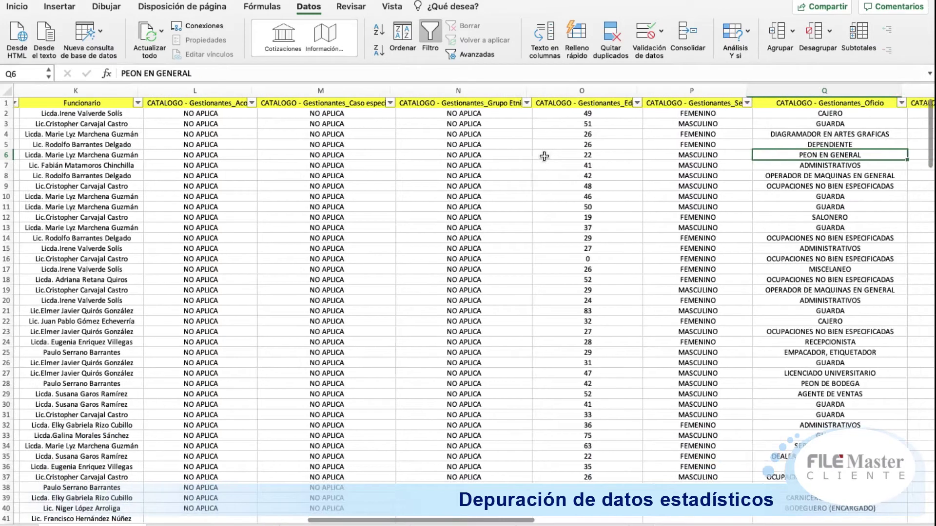
key("Left")
key("Left")
key("Left")
key("Left")
key("Left")
key("Left")
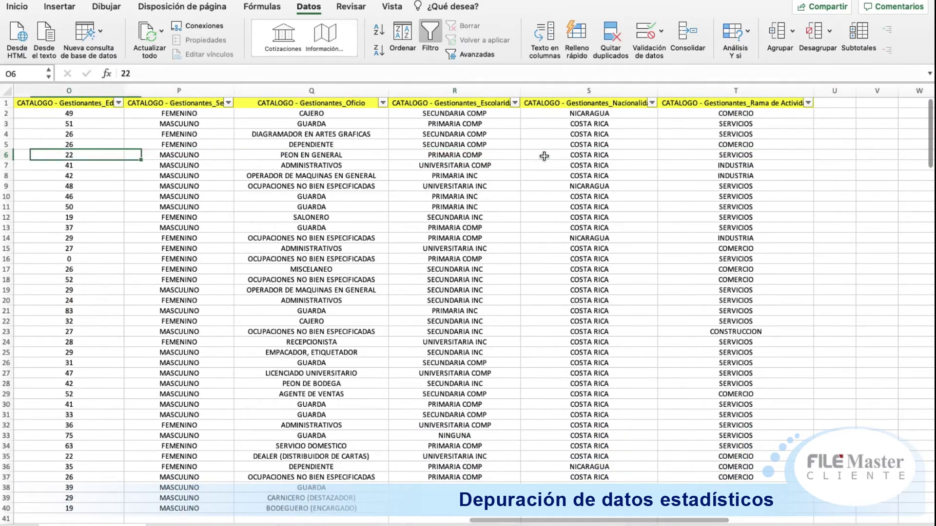
key("Left")
key("Right")
key("Right")
key("Right")
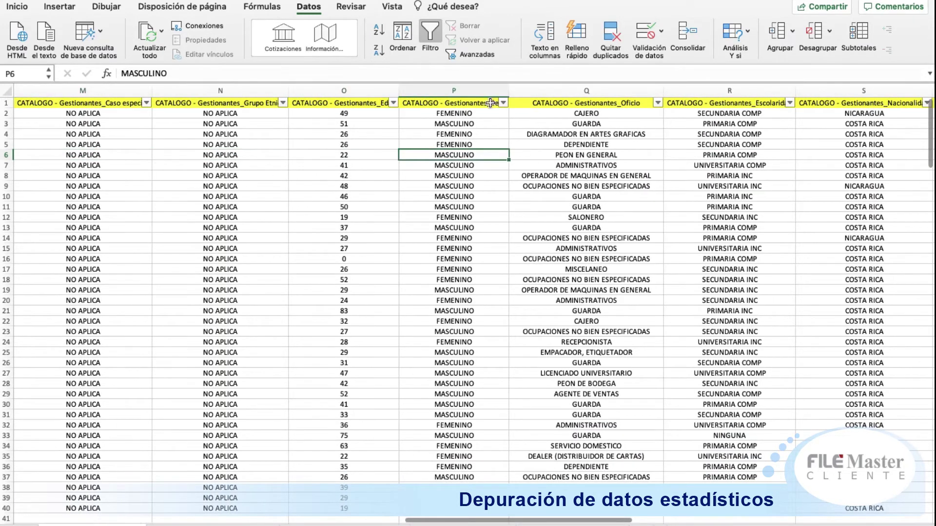
Step: Filter the Sexo column to show only blank entries
left_click(502, 102)
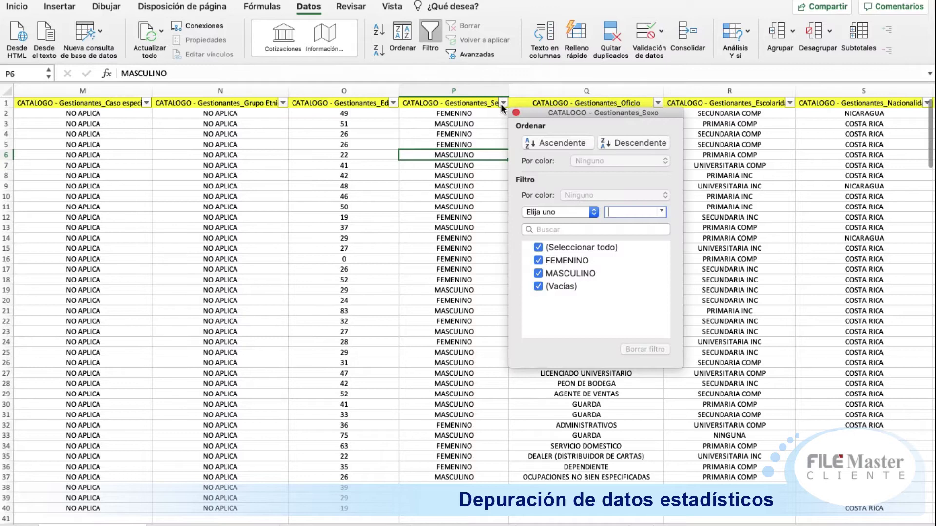
left_click(562, 248)
left_click(553, 286)
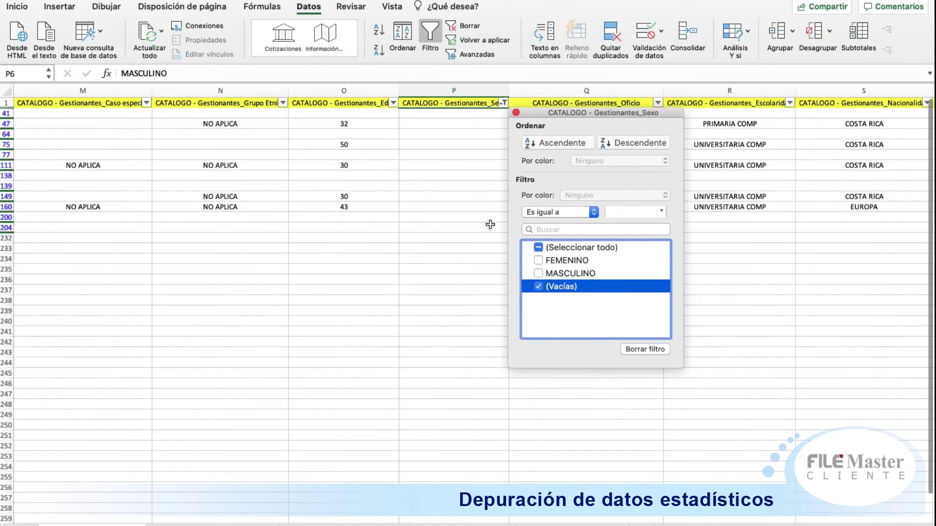
left_click(460, 173)
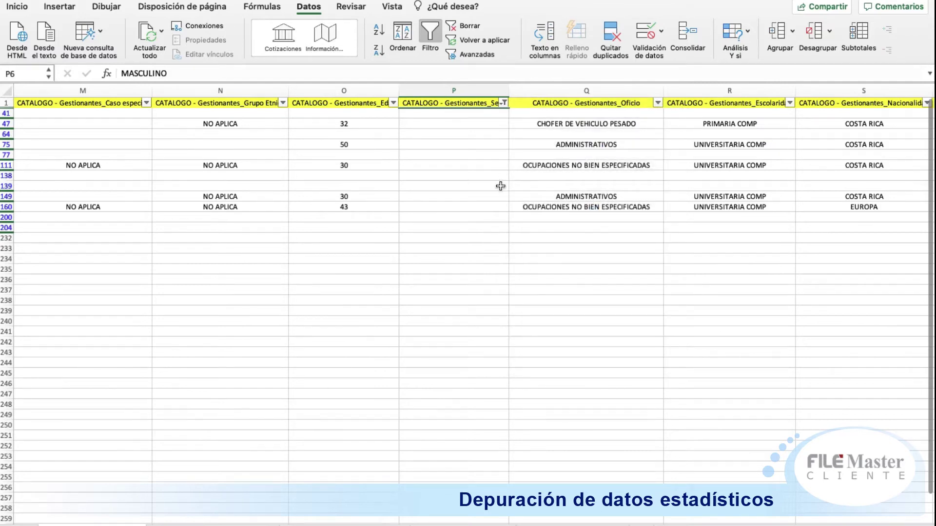
left_click(483, 186)
Step: Limit Oficio to ADMINISTRATIVOS, CHOFER DE VEHICULO PESADO and OCUPACIONES NO BIEN ESPECIFICADAS, leaving rows 47, 75, 111, 149, 160
left_click(658, 103)
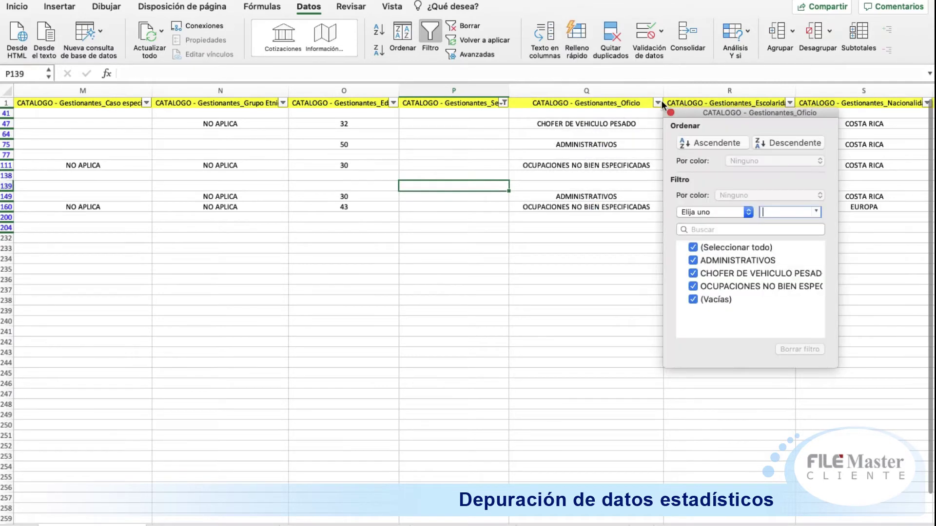
left_click(711, 246)
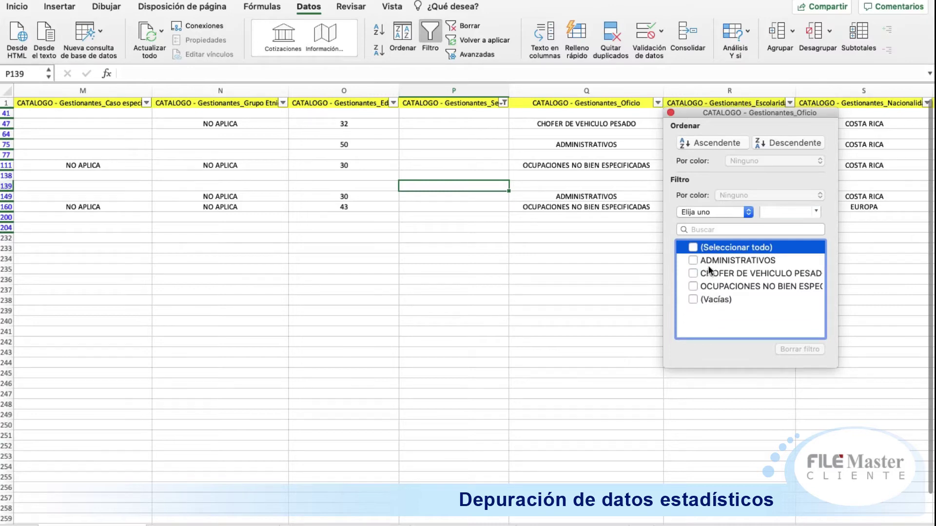
left_click(709, 263)
left_click(706, 305)
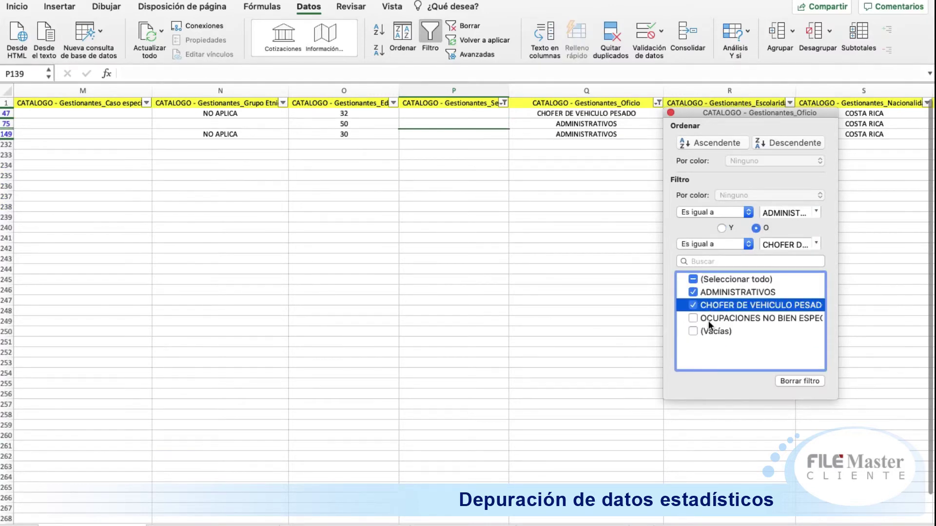
left_click(708, 321)
left_click(555, 296)
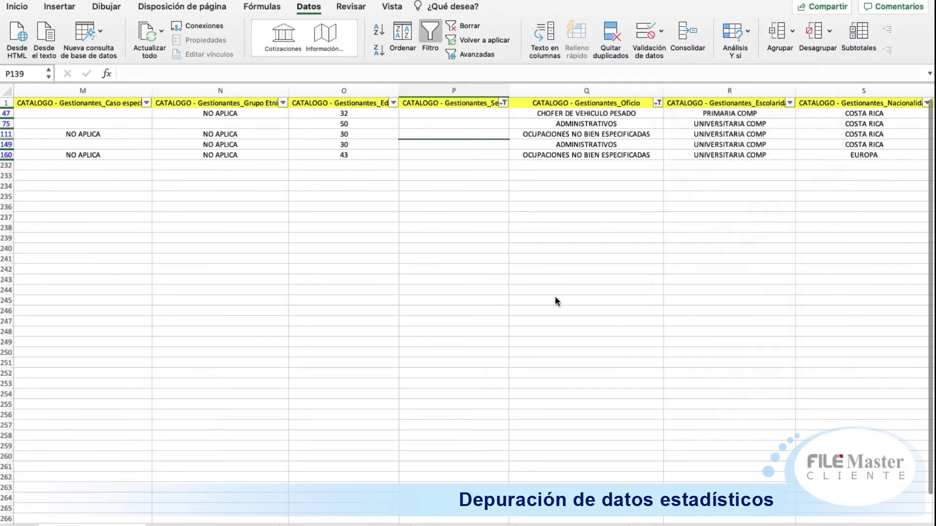
left_click(450, 157)
key("Left")
key("Left")
key("Left")
key("Left")
key("Left")
key("Left")
key("Left")
key("Left")
key("Left")
key("Left")
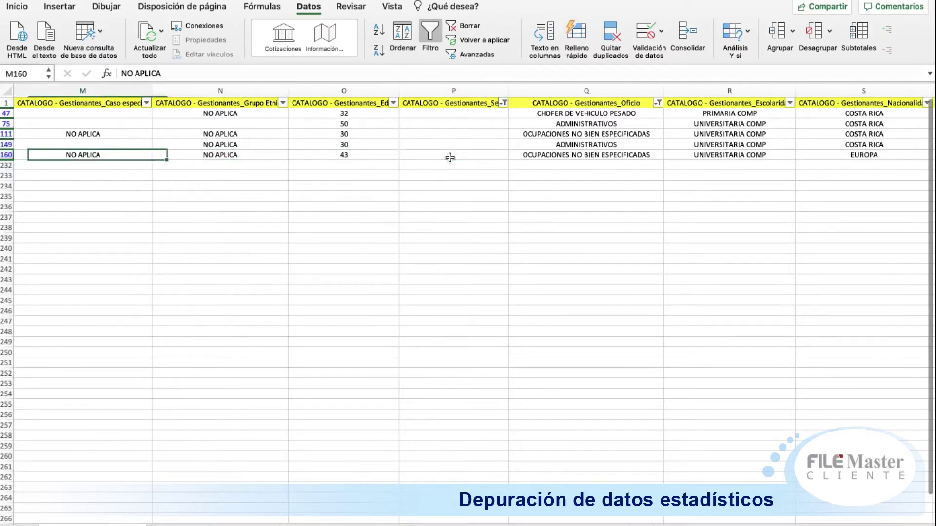
key("Left")
key("Left")
key("Left")
key("Left")
key("Left")
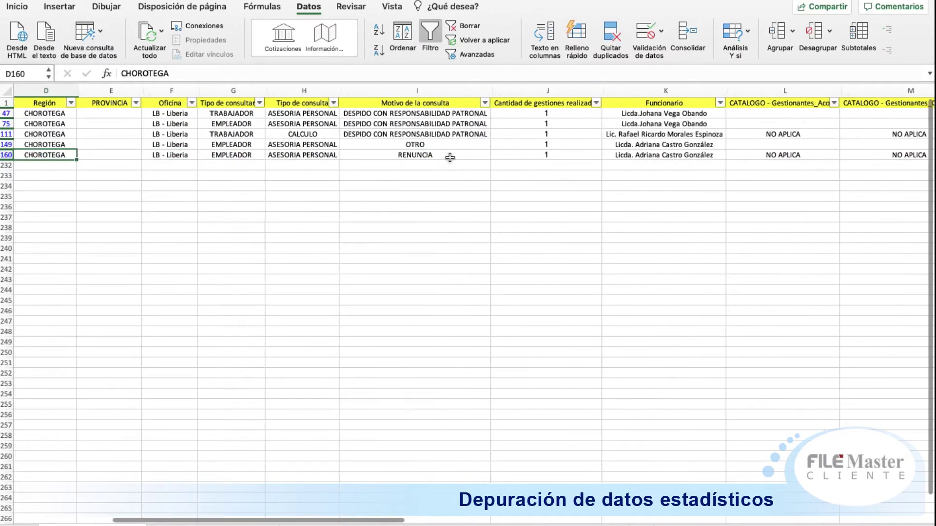
key("Right")
key("Right")
key("Right")
key("Right")
key("Right")
key("Right")
key("Right")
key("Right")
key("Right")
key("Right")
key("Right")
key("Right")
key("Right")
key("Right")
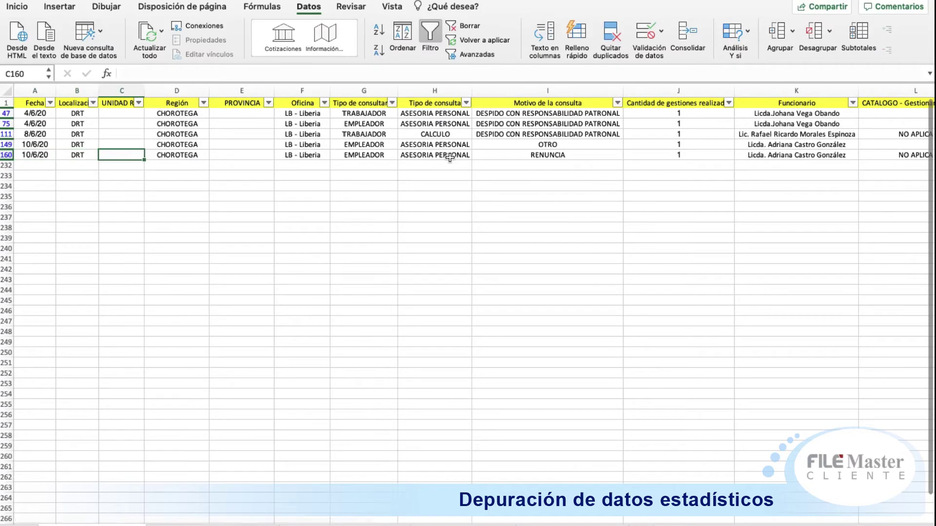
key("Right")
key("Right")
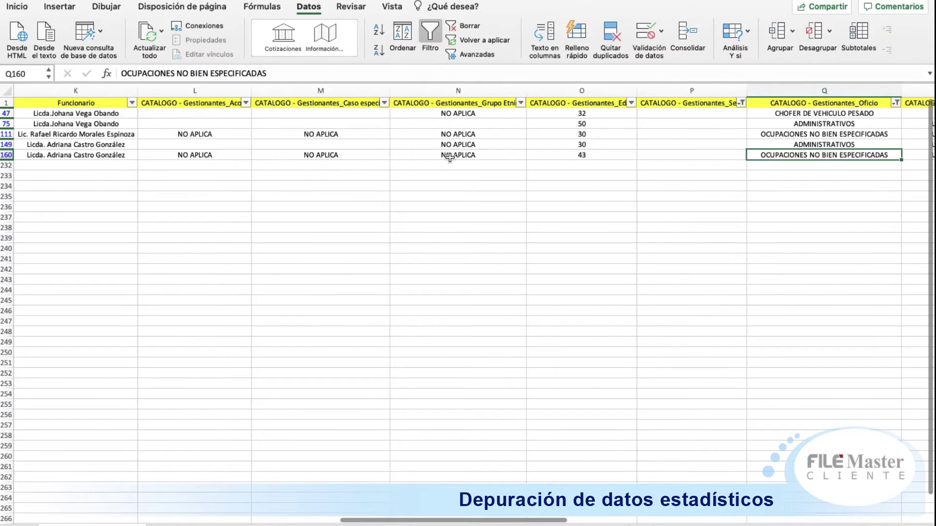
key("Right")
key("Left")
key("Left")
key("Left")
key("Left")
key("Left")
key("Left")
key("Left")
key("Left")
key("Left")
key("Left")
key("Left")
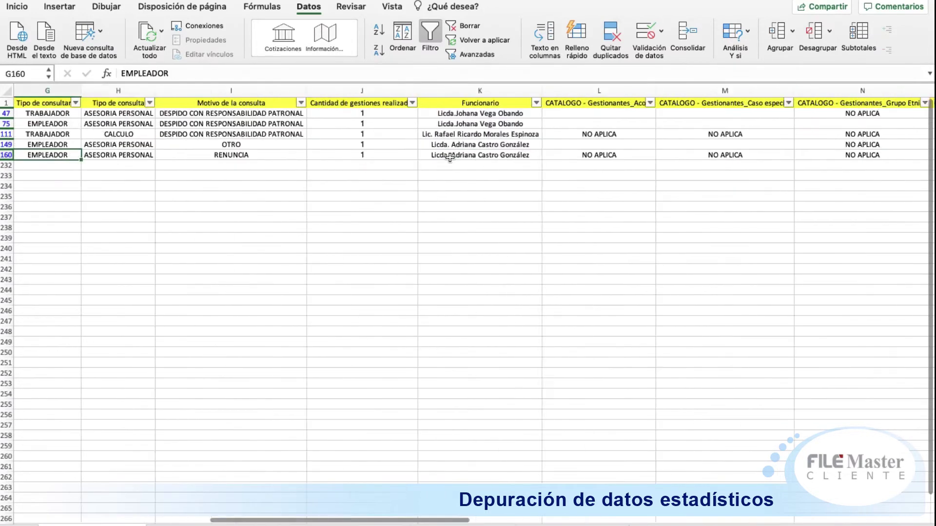
key("Left")
key("Left")
key("Left")
key("Left")
key("Left")
key("Left")
key("Up")
key("Up")
key("Up")
key("Right")
key("Right")
key("Right")
key("Right")
key("Right")
key("Right")
key("Right")
key("Right")
key("Right")
key("Right")
key("Right")
key("Right")
key("Right")
key("Right")
key("Right")
key("Right")
key("Right")
key("Right")
key("Right")
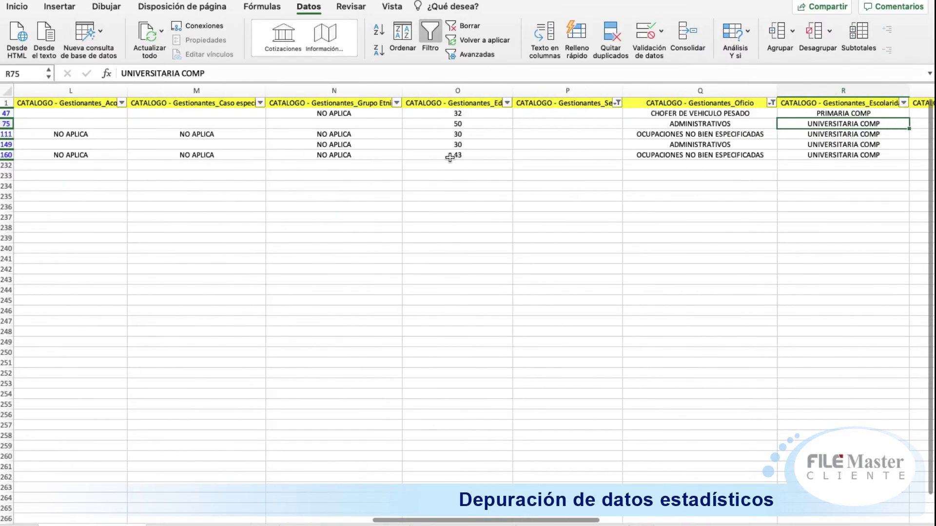
key("Left")
key("Left")
key("Left")
key("Left")
key("Left")
key("Left")
key("Left")
key("Left")
key("Left")
key("Left")
key("Left")
key("Left")
key("Left")
key("Left")
key("Left")
key("Left")
key("Left")
key("Left")
key("Left")
key("Right")
key("Right")
key("Right")
key("Right")
key("Right")
key("Right")
key("Right")
key("Right")
key("Right")
key("Right")
key("Right")
key("Right")
key("Right")
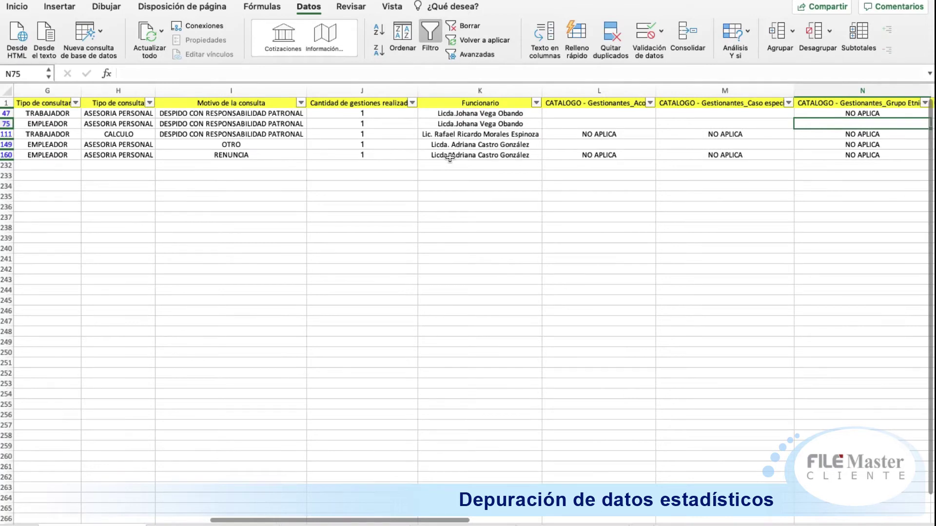
key("Right")
key("Right")
key("Right")
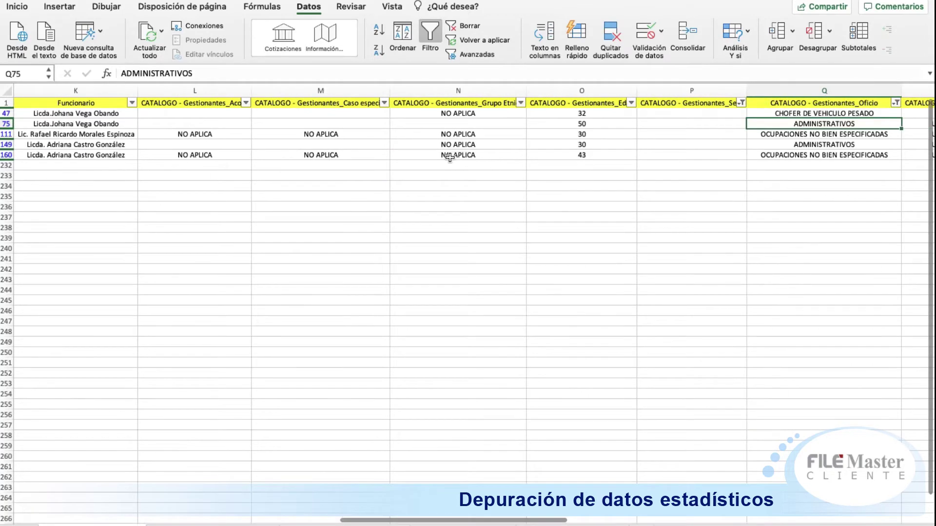
key("Left")
key("Left")
key("Right")
key("Up")
key("Down")
key("Down")
key("Down")
key("Down")
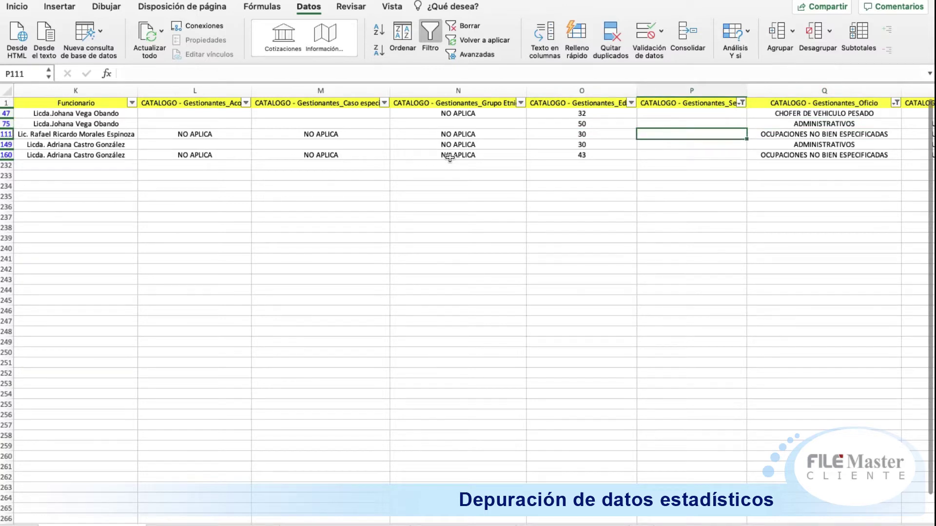
key("Right")
key("Right")
key("Right")
key("Left")
key("Left")
key("Left")
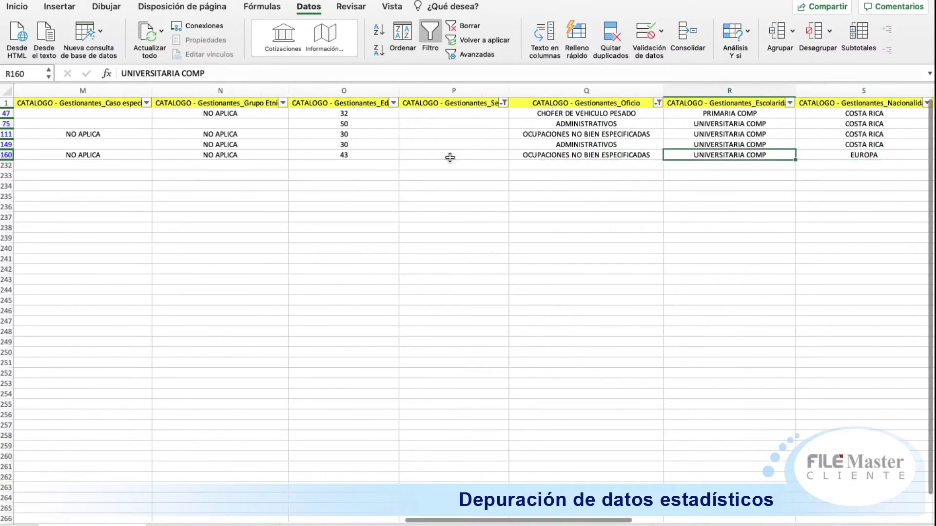
key("Left")
key("Left")
key("Left")
key("Left")
key("Left")
key("Left")
key("Left")
key("Left")
key("Left")
key("Left")
key("Left")
key("Left")
key("Left")
key("Left")
key("Left")
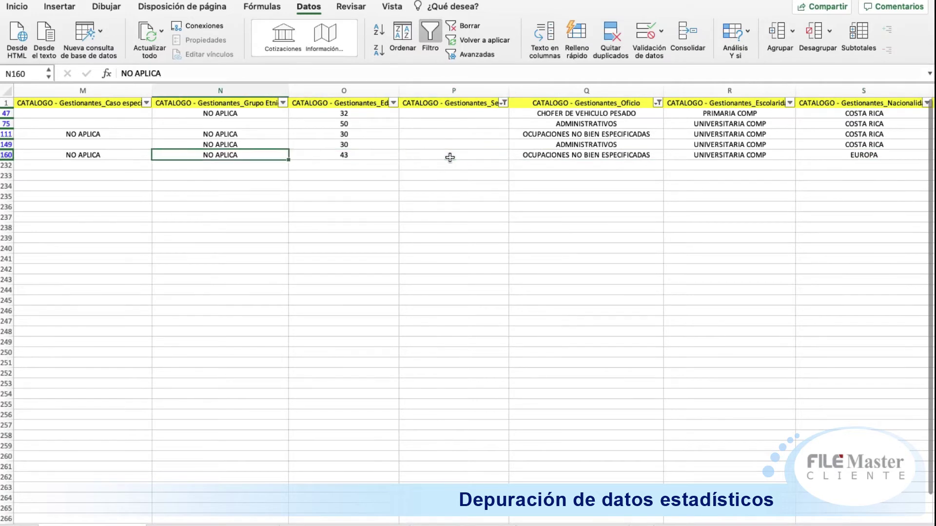
key("Right")
key("Right")
key("Right")
key("Right")
key("Right")
key("Right")
key("Right")
key("Right")
key("Right")
key("Right")
key("Right")
key("Right")
key("Right")
key("Right")
key("Right")
key("Right")
key("Right")
key("Left")
key("Left")
key("Right")
key("Left")
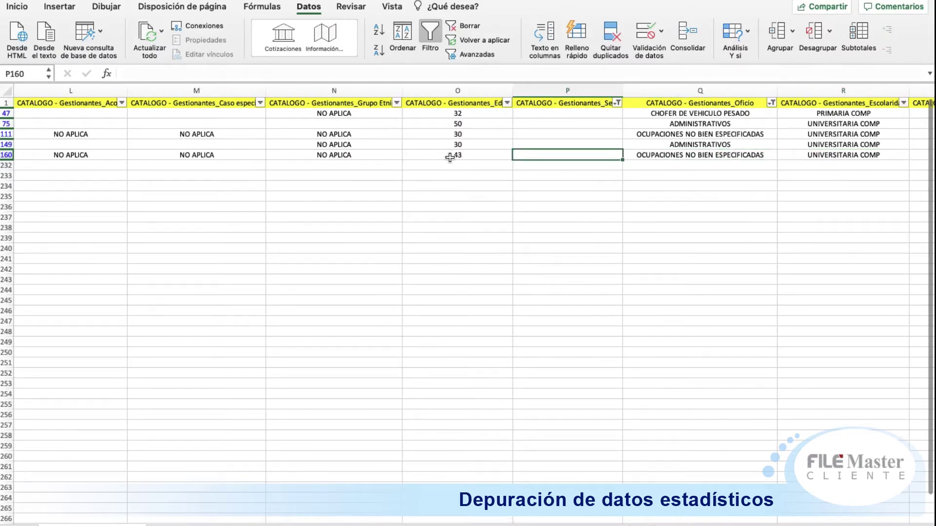
Step: Enter Sexo FEMENINO in P160 and P47, and MASCULINO in P149, P111 and P75
type("FEMENINO")
key("Up")
type("MASCULINO")
key("Up")
type("MASCULINO")
key("Up")
type("MASCULINO")
key("Up")
type("FEMENINO")
key("Return")
Step: Review rows 75 and 47 across their Oficio, Edad, Escolaridad and Nacionalidad values
key("Right")
key("Right")
key("Right")
key("Right")
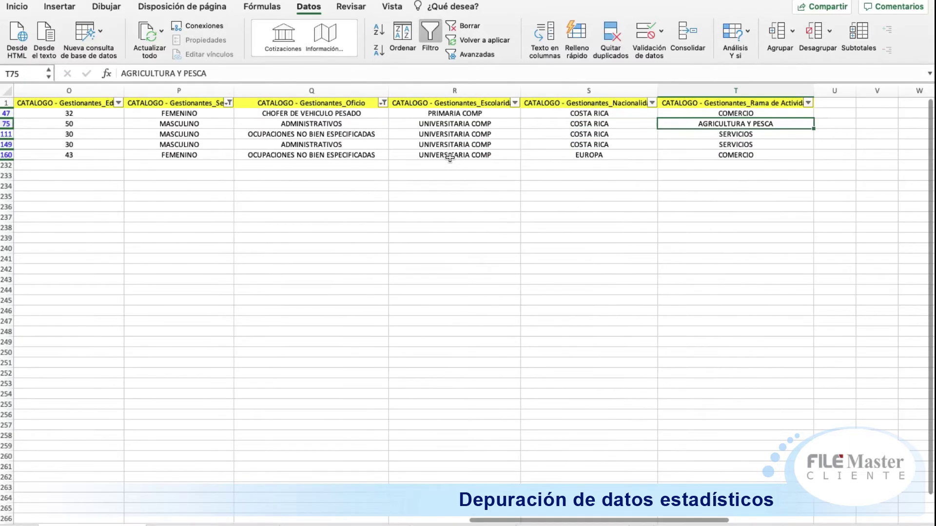
key("Left")
key("Left")
key("Left")
key("Left")
key("Left")
key("Left")
key("Left")
key("Left")
key("Left")
key("Right")
key("Right")
key("Right")
key("Right")
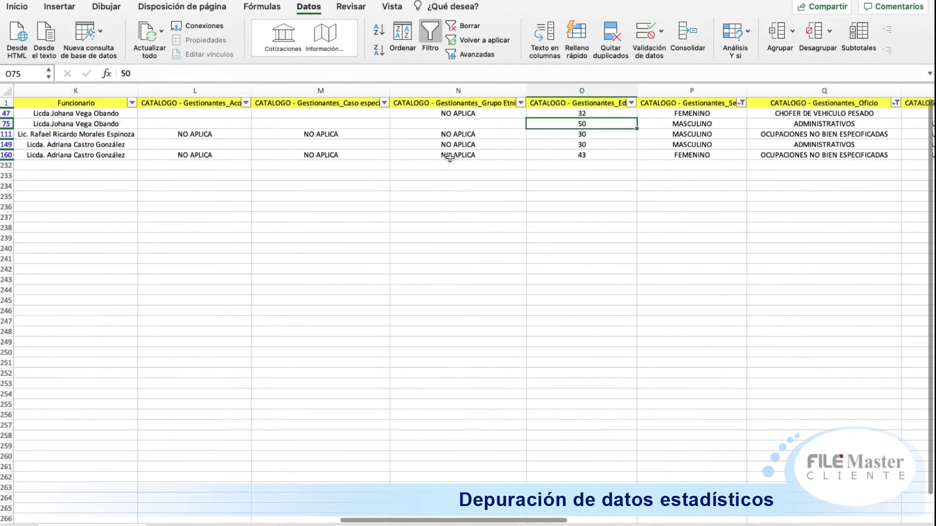
key("Right")
key("Right")
key("Left")
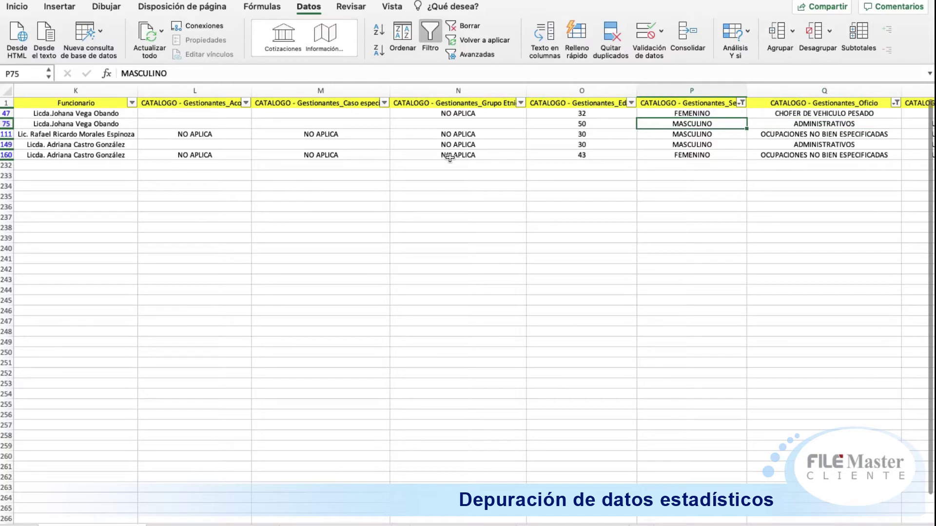
key("Up")
key("Up")
key("Down")
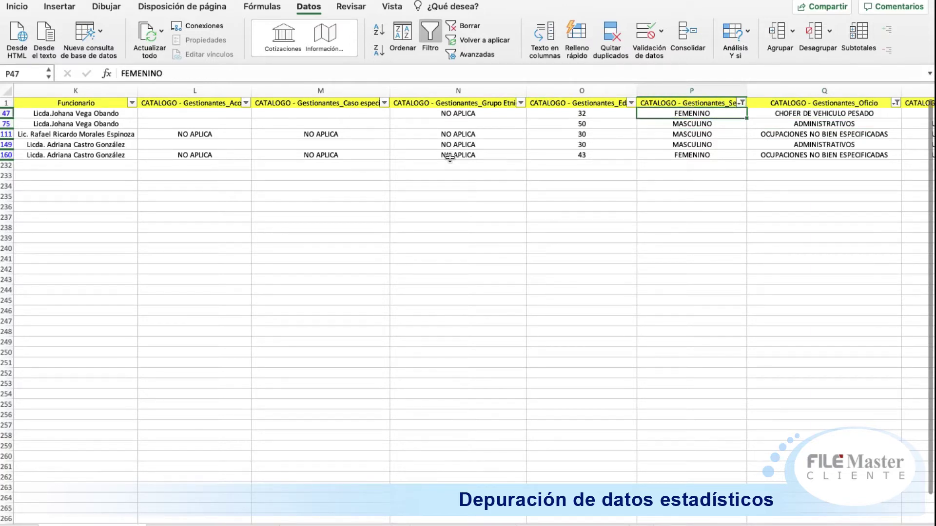
key("Right")
key("Right")
key("Right")
key("Left")
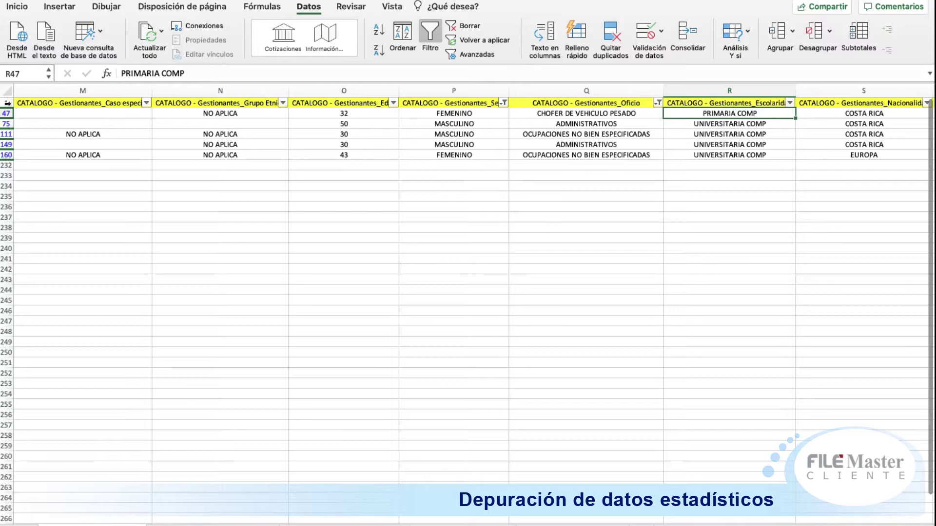
Step: Remove the Sexo and Oficio filters via Datos > Filtro, re-add filter arrows, and review the headers
left_click(5, 102)
left_click(433, 39)
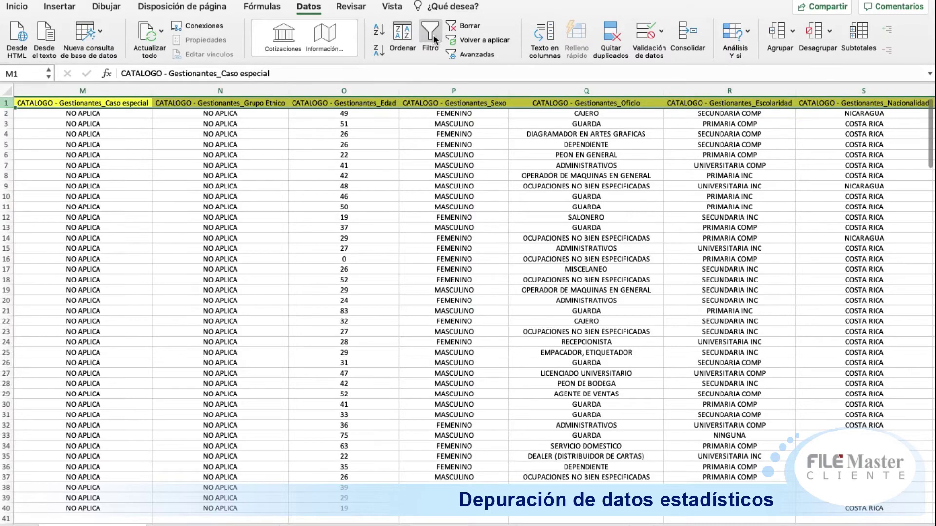
left_click(484, 185)
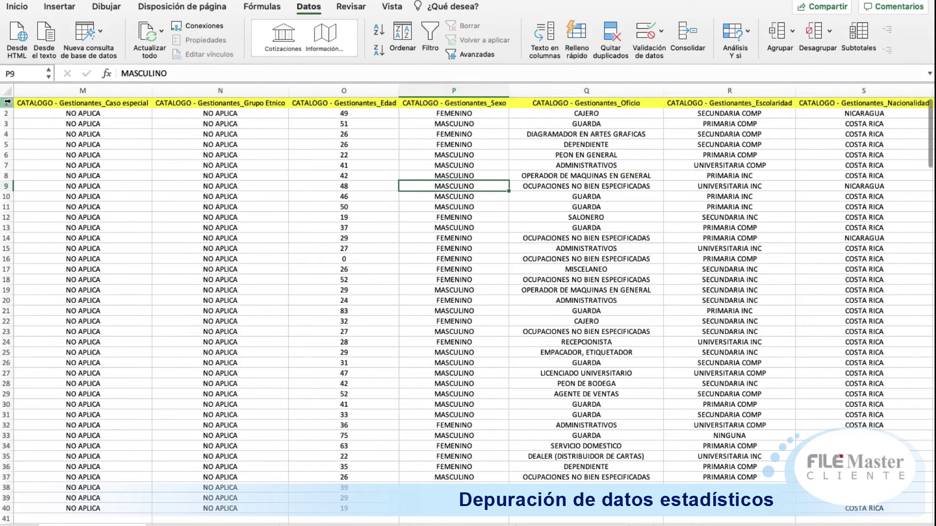
left_click(6, 102)
left_click(430, 38)
left_click(466, 143)
key("Up")
key("Up")
key("Up")
key("Up")
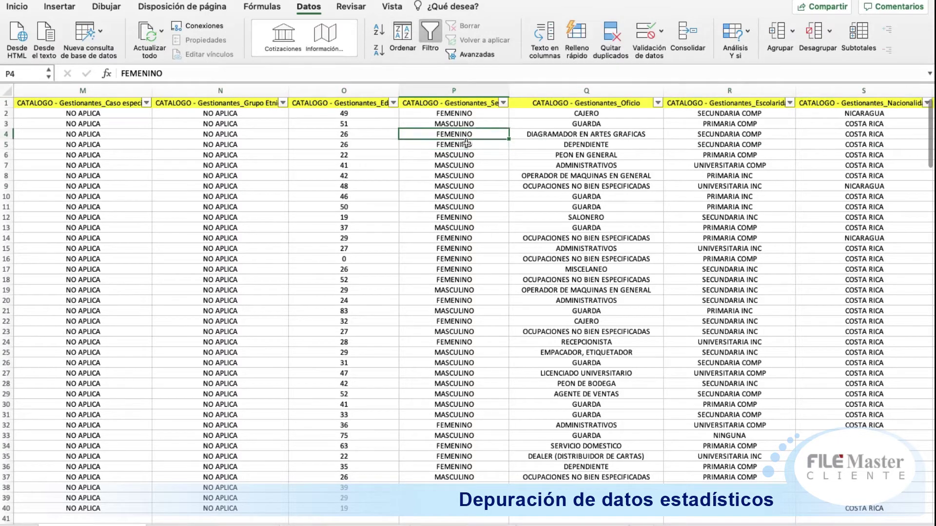
key("Left")
key("Left")
key("Left")
key("Left")
key("Left")
key("Left")
key("Left")
key("Right")
key("Right")
key("Right")
key("Right")
key("Right")
key("Right")
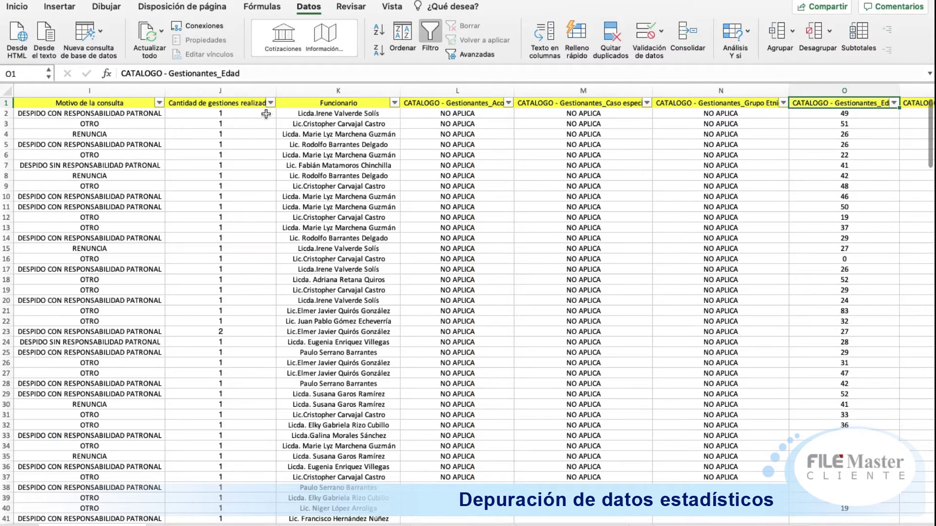
key("Right")
key("Right")
key("Right")
key("Right")
key("Right")
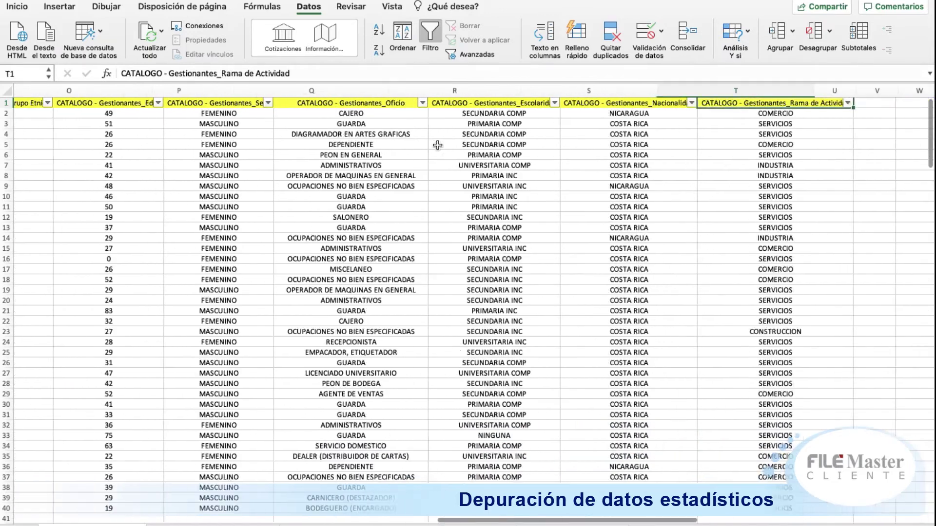
Step: Filter Nacionalidad to blanks, leaving rows 41 through 204, and confirm their Localización reads VACIO
left_click(651, 103)
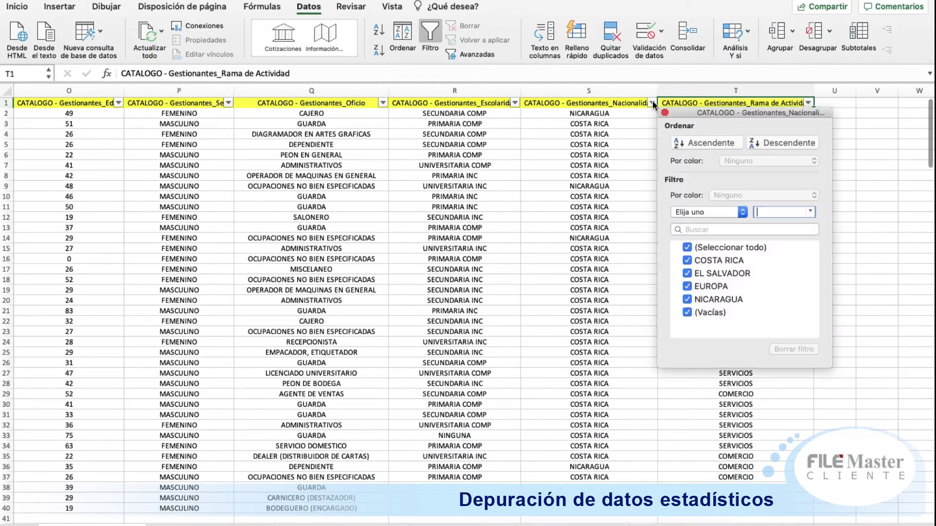
left_click(720, 247)
left_click(714, 311)
left_click(607, 165)
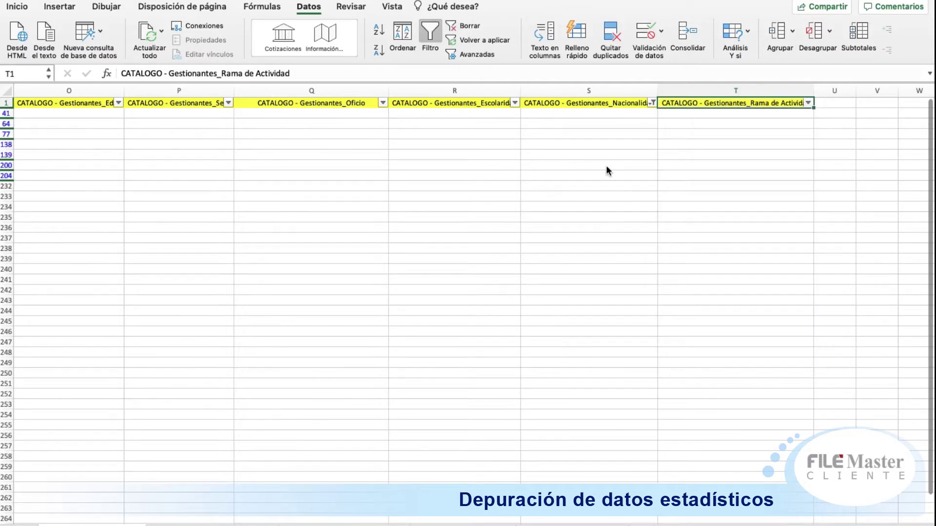
key("Down")
key("Left")
key("Left")
key("Left")
key("Left")
key("Left")
key("Left")
key("Left")
key("Left")
key("Left")
key("Left")
key("Left")
key("Left")
key("Left")
key("Left")
key("Left")
key("Left")
key("Left")
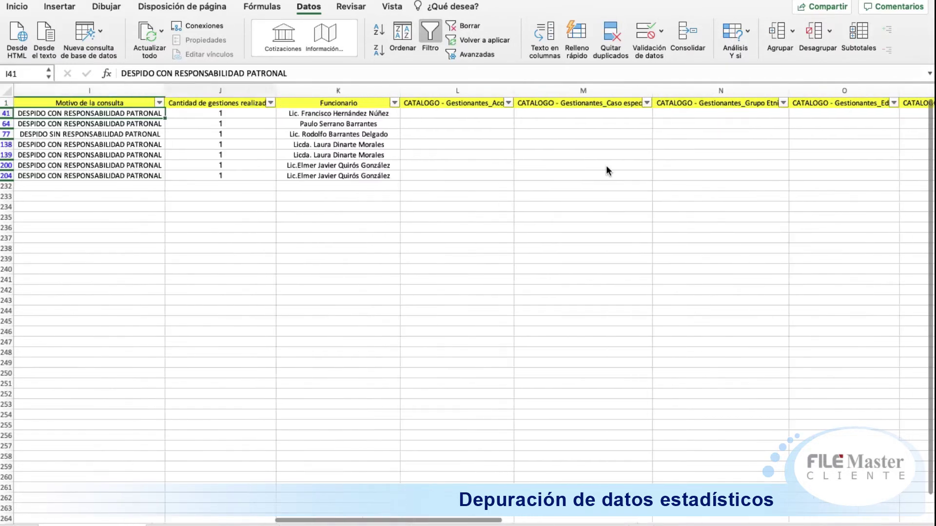
key("Left")
key("Left")
key("Right")
key("Up")
key("Down")
key("Down")
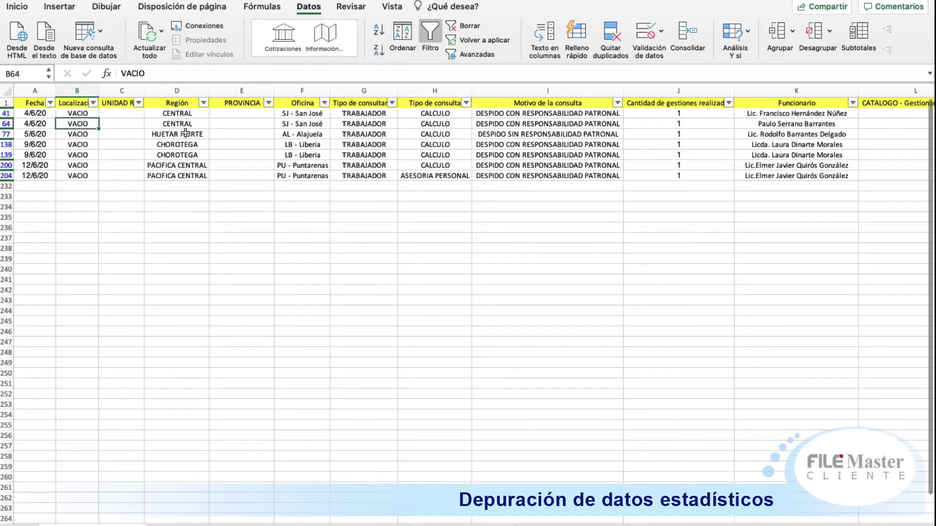
left_click(6, 103)
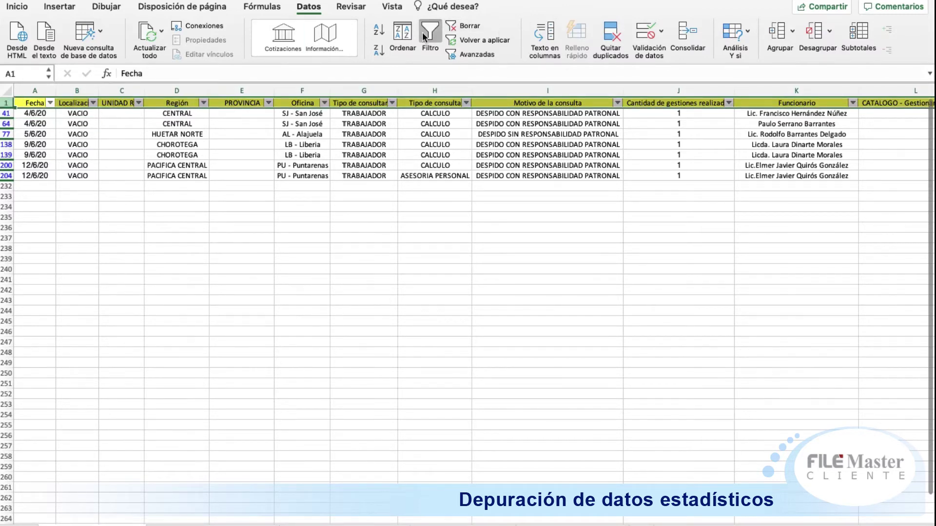
Step: Clear the Nacionalidad filter and filter Localización to DRT only, hiding the VACIO rows
left_click(423, 36)
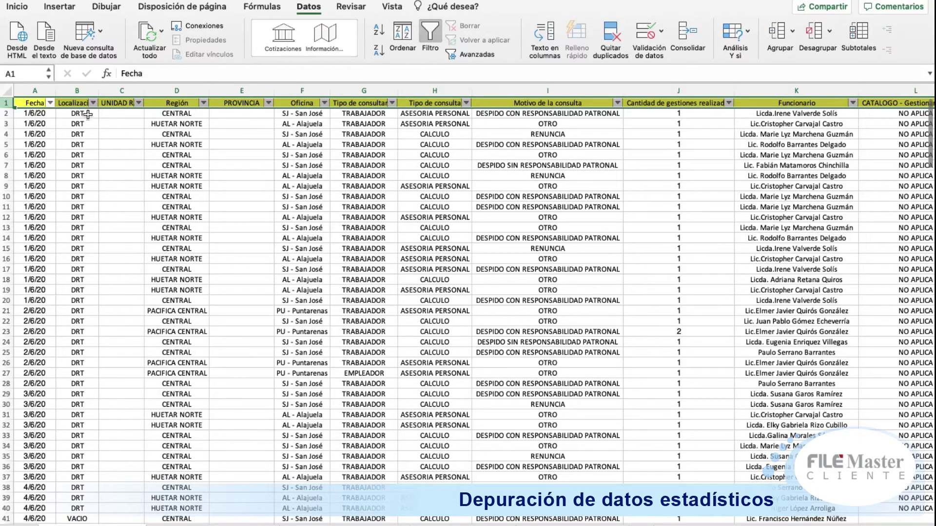
left_click(93, 103)
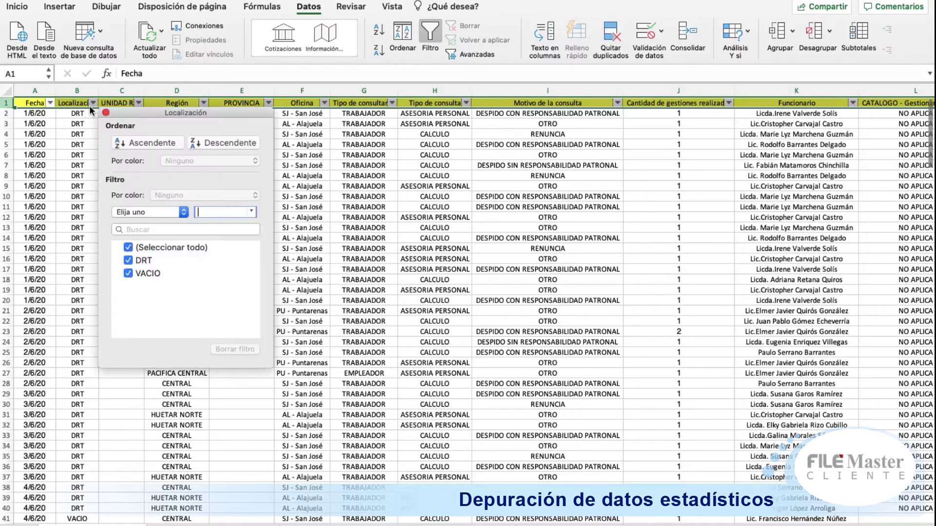
left_click(129, 274)
left_click(409, 220)
left_click(304, 183)
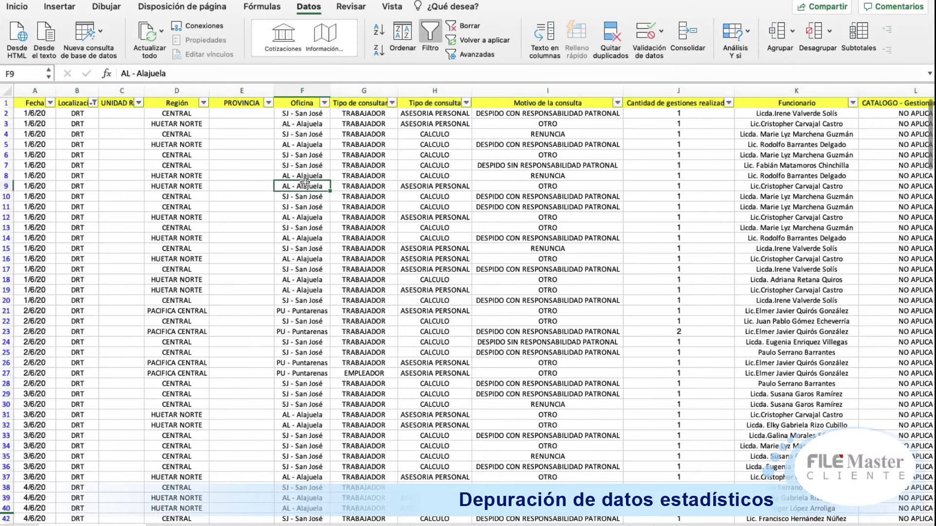
left_click(352, 146)
Step: Check the headers toward Región and the empty PROVINCIA cell in row 2
key("Up")
key("Up")
key("Up")
key("Up")
key("Left")
key("Left")
key("Left")
key("Left")
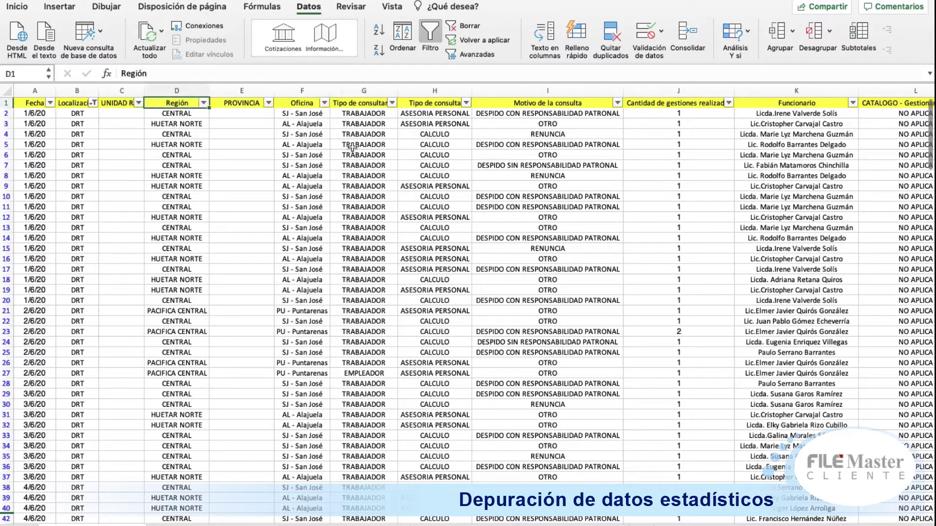
key("Right")
key("Right")
key("Down")
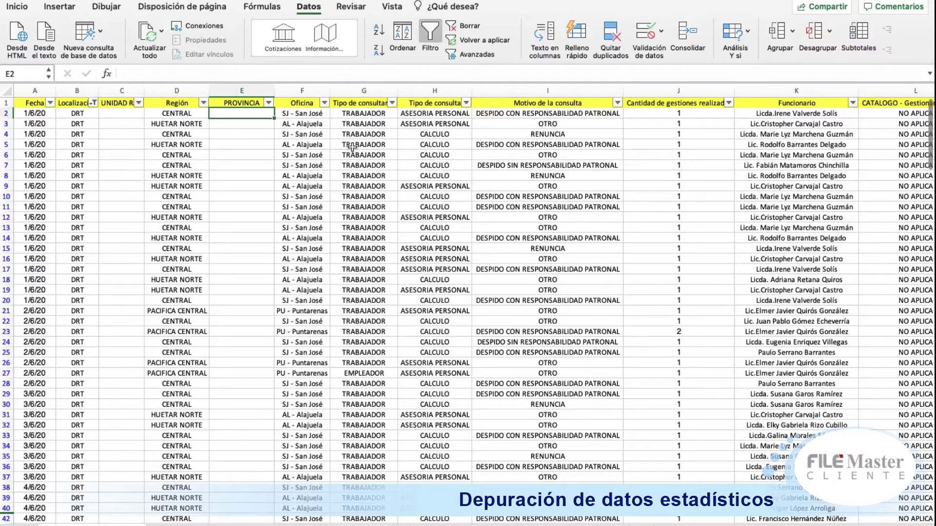
left_click(204, 103)
Step: Filter the Región column to CENTRAL only, leaving Oficina unchanged
left_click(275, 247)
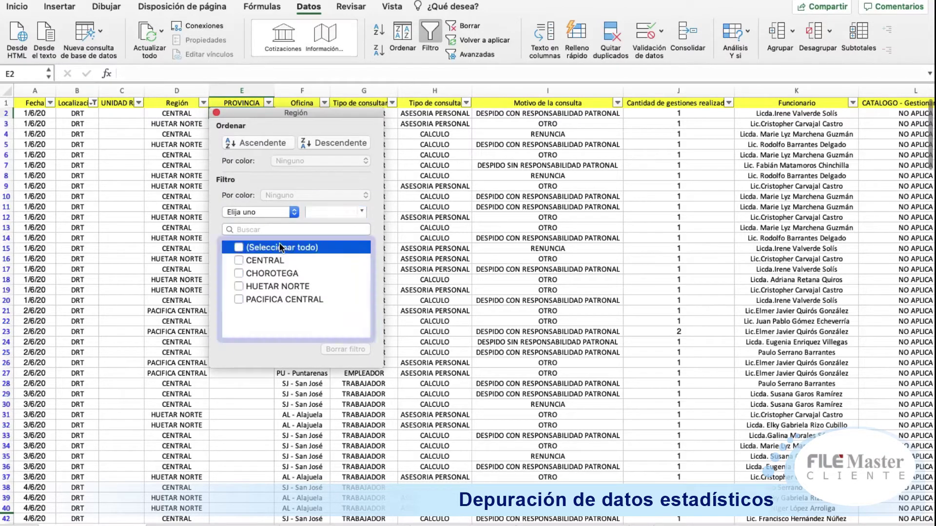
left_click(270, 260)
left_click(114, 193)
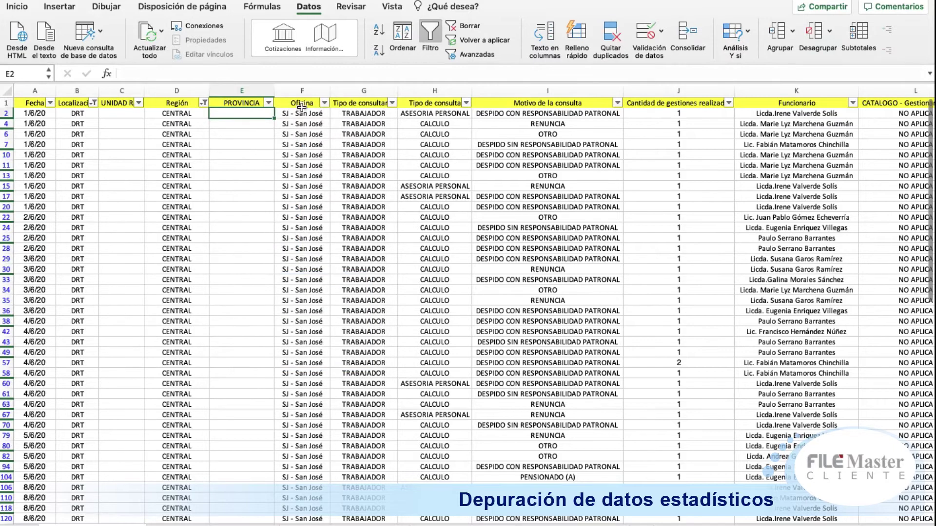
left_click(324, 103)
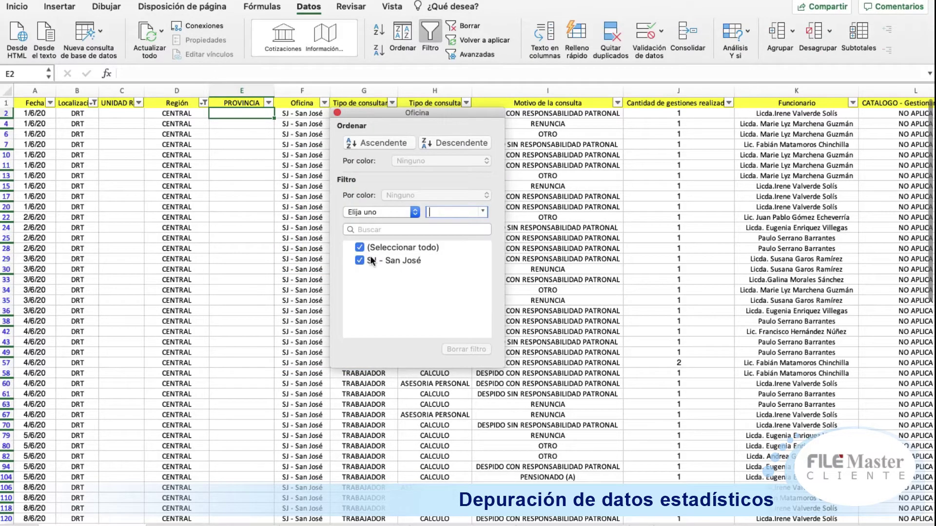
left_click(164, 148)
Step: Enter UNIDAD RAC SAN JOSE in C2 and SAN JOSE in E2, then autofit column C
left_click(126, 113)
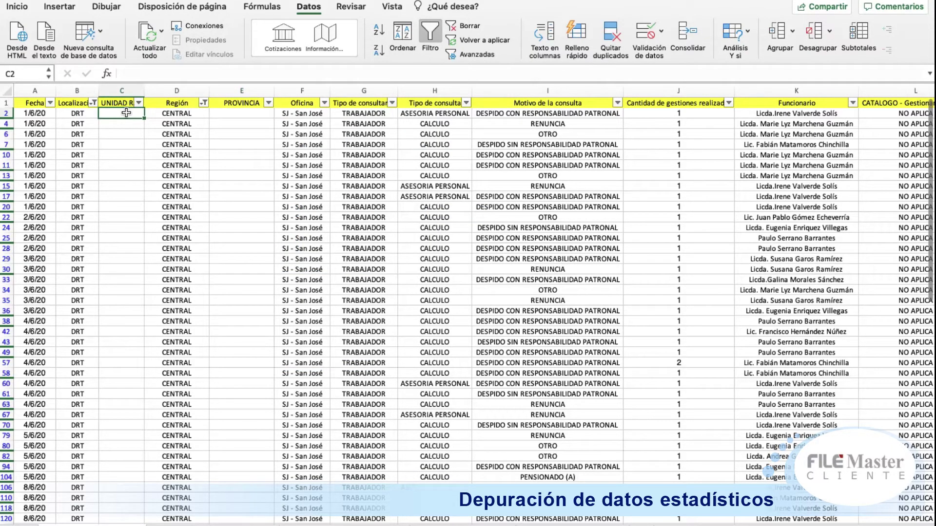
double_click(126, 112)
type("UNIDAD RAC")
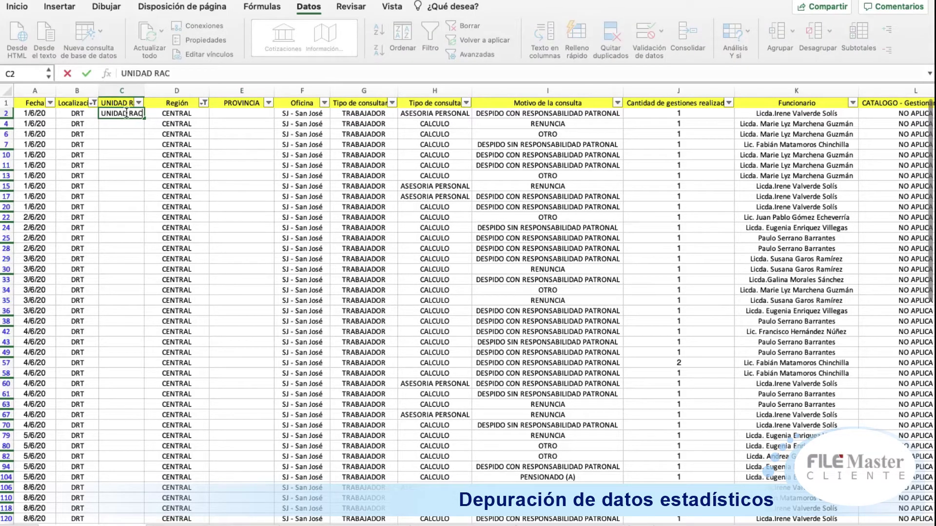
type(" SAN JOSE")
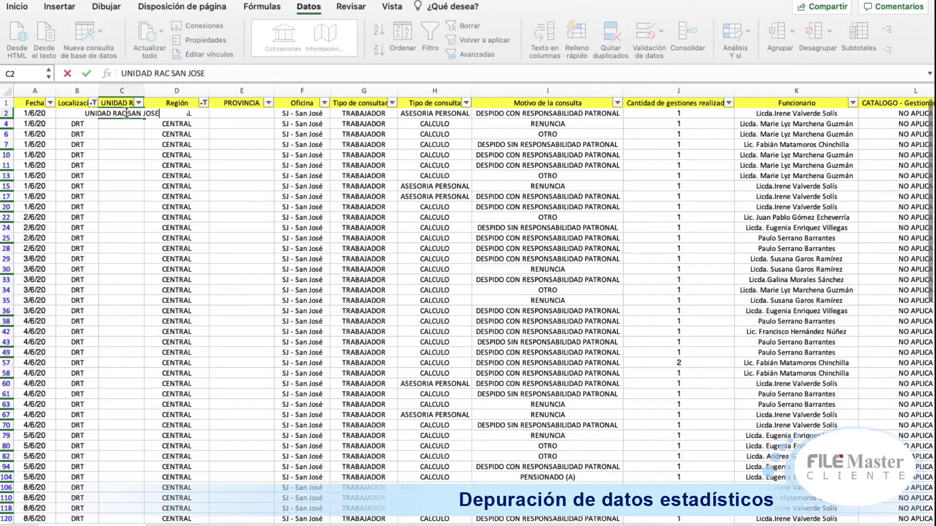
key("Tab")
key("Tab")
type("SAN JOSE")
key("shift+Tab")
key("shift+Tab")
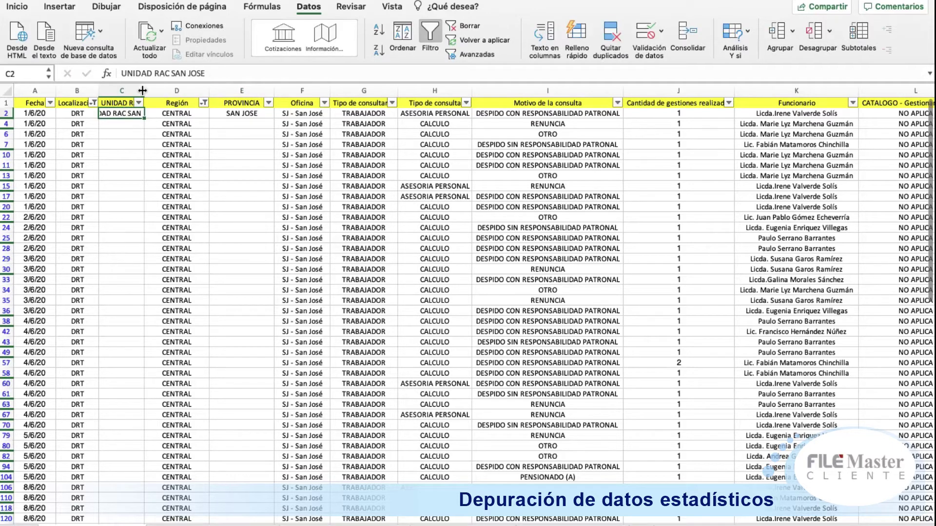
double_click(144, 90)
key("shift+Right")
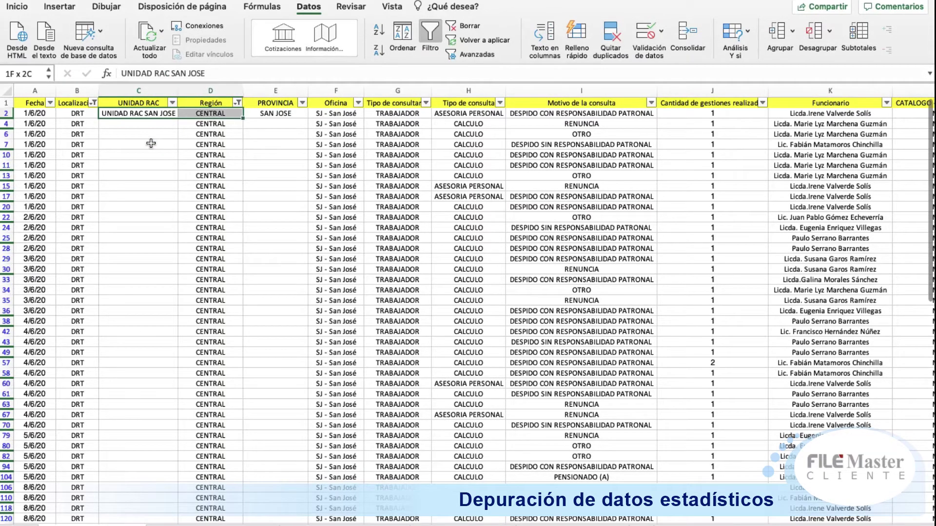
Step: Copy C2:E2 and paste it down every visible CENTRAL row through row 232
key("shift+Right")
key("shift+Down")
key("super+c")
key("shift+Down")
key("shift+Down")
key("shift+Down")
key("shift+Down")
key("shift+Down")
key("shift+Down")
key("shift+Down")
key("shift+Down")
key("shift+Down")
key("shift+Down")
key("shift+Down")
key("shift+Down")
key("shift+Down")
key("shift+Down")
key("shift+Down")
key("shift+Down")
key("shift+Down")
key("shift+Down")
key("shift+Down")
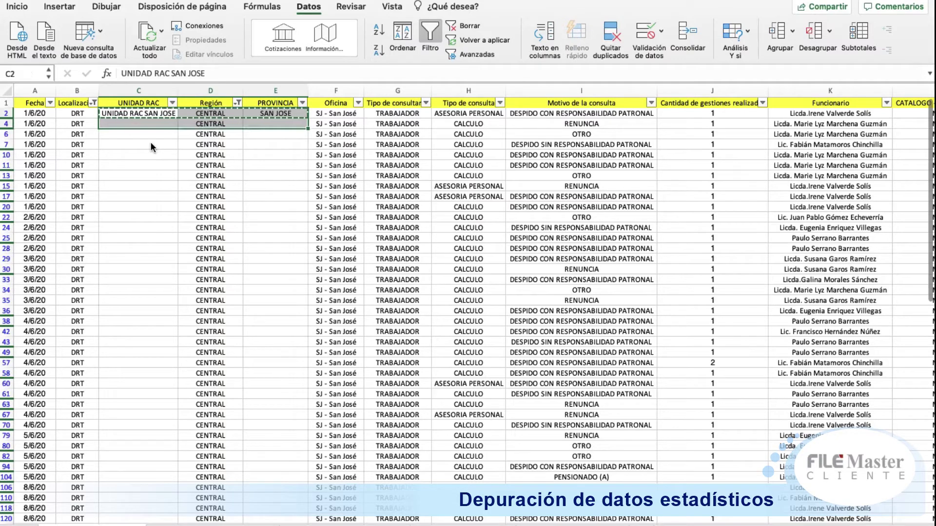
key("shift+Down")
key("shift+Down")
key("shift+Down")
key("shift+Down")
key("shift+Down")
key("shift+Down")
key("shift+Down")
key("shift+Down")
key("shift+Down")
key("shift+Down")
key("shift+Down")
key("shift+Down")
key("shift+Down")
key("shift+Down")
key("shift+Down")
key("shift+Down")
key("shift+Down")
key("shift+Down")
key("shift+Down")
key("shift+Down")
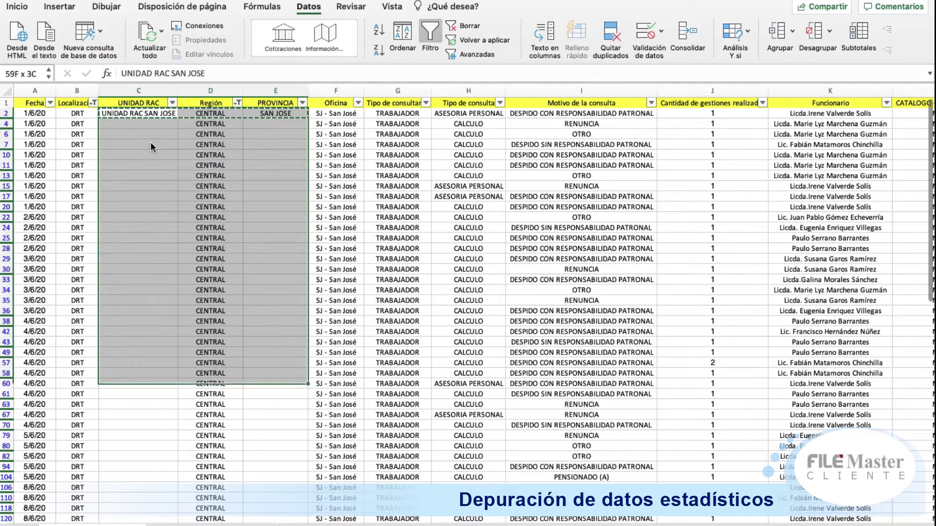
key("shift+Down")
key("shift+Down")
key("shift+Down")
key("shift+Down")
key("shift+Down")
key("shift+Down")
key("shift+Down")
key("shift+Down")
key("shift+Down")
key("shift+Down")
key("shift+Down")
key("shift+Down")
key("shift+Down")
key("shift+Down")
key("shift+Down")
key("shift+Down")
key("shift+Down")
key("shift+Down")
key("shift+Down")
key("shift+Down")
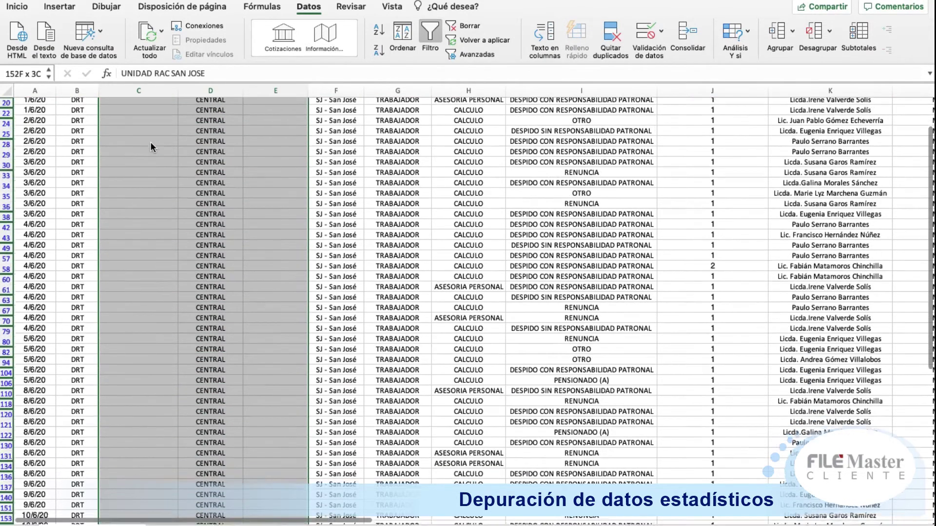
key("shift+Down")
key("shift+Down")
key("shift+Down")
key("shift+Down")
key("shift+Down")
key("shift+Down")
key("shift+Down")
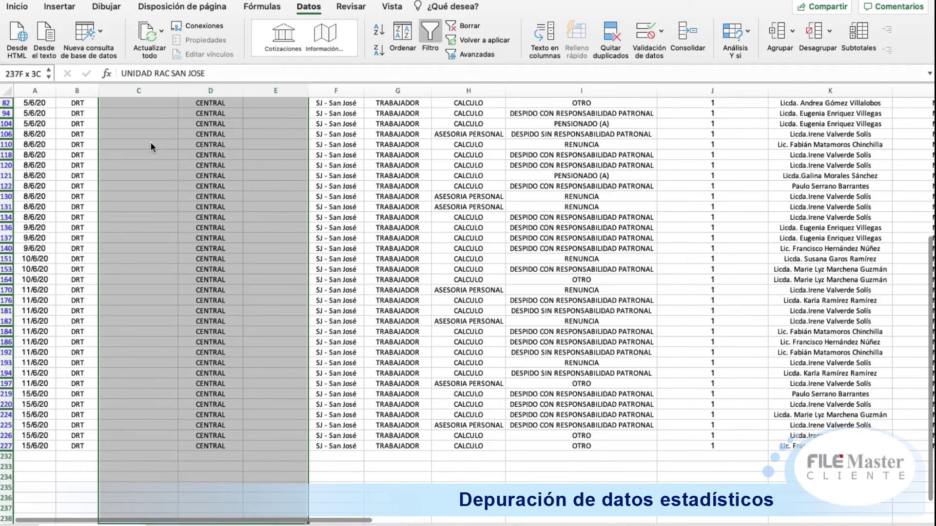
key("shift+Up")
key("shift+Up")
key("shift+Up")
key("shift+Up")
key("shift+Up")
key("shift+Up")
key("shift+Up")
key("shift+Up")
key("shift+Up")
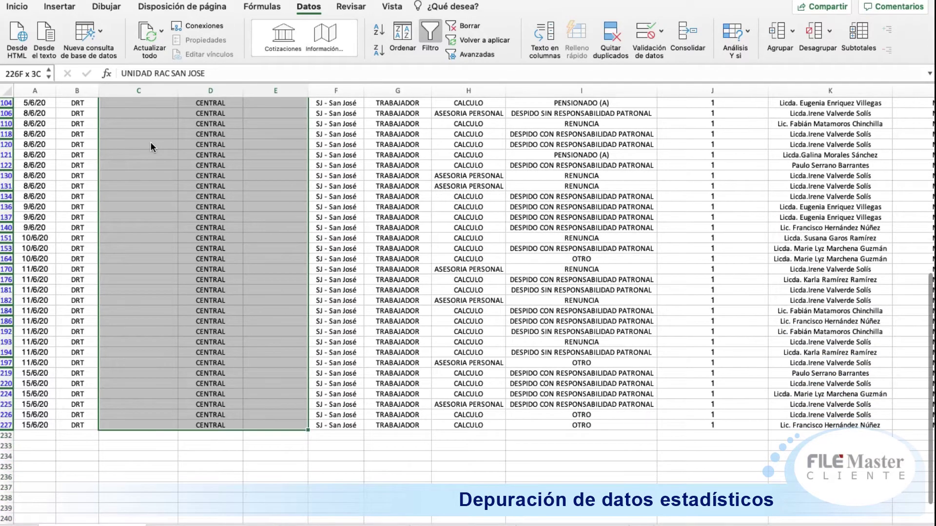
key("super+v")
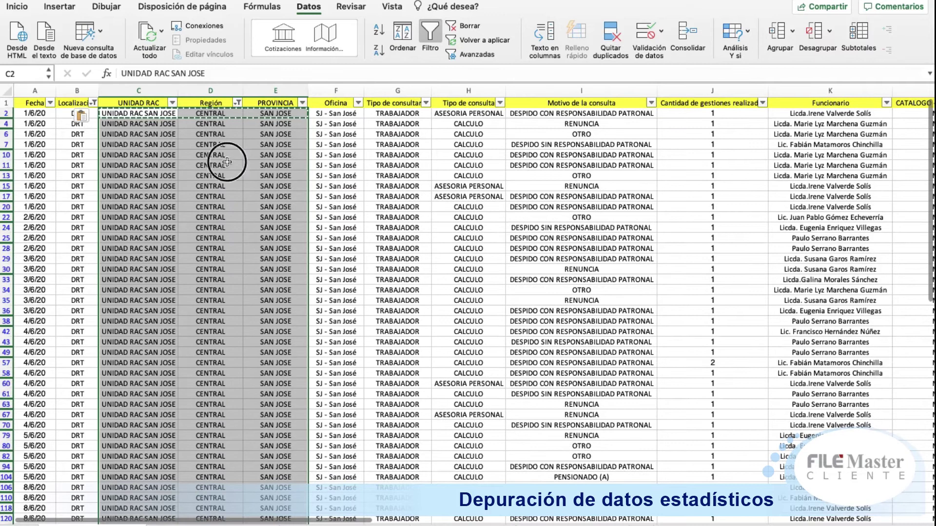
left_click(229, 156)
left_click(5, 102)
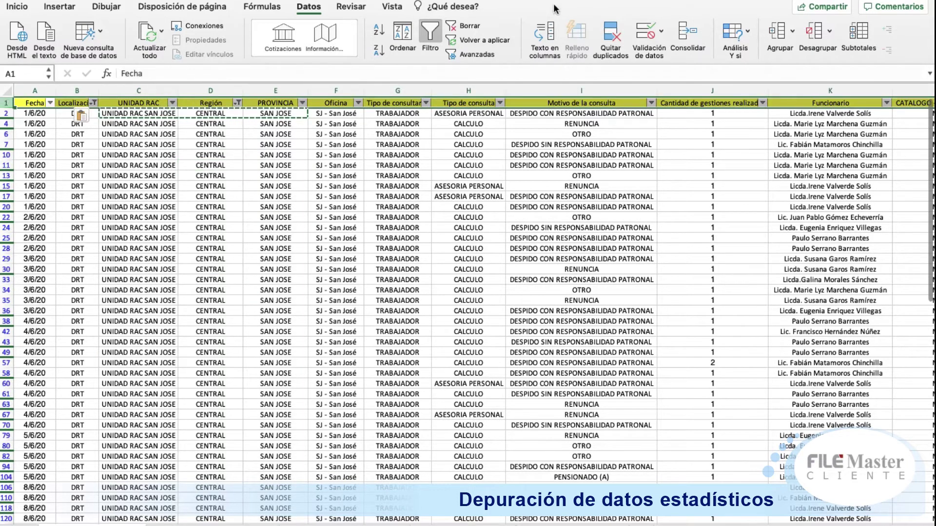
Step: Toggle Datos > Filtro off and on to clear the CENTRAL region filter
left_click(436, 30)
left_click(437, 29)
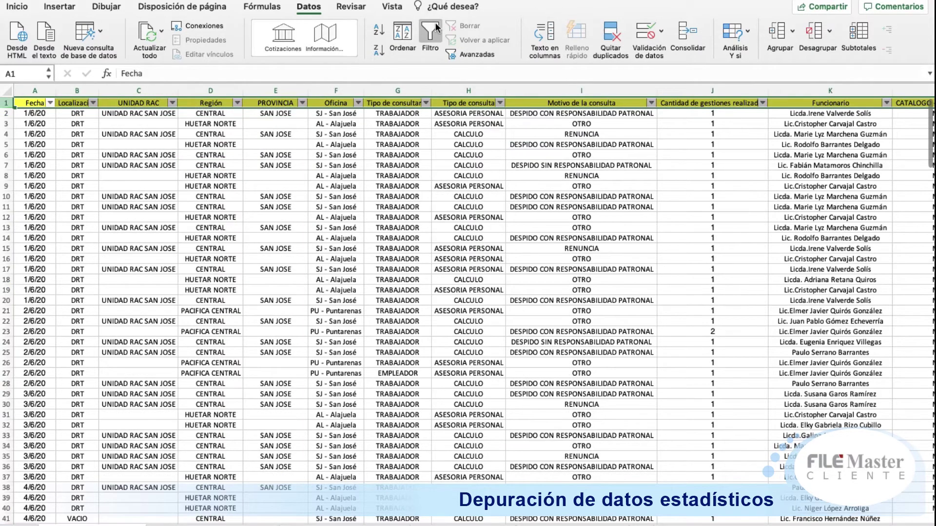
left_click(340, 185)
Step: Filter Localización to DRT only and check that HUETAR NORTE rows now appear
left_click(94, 103)
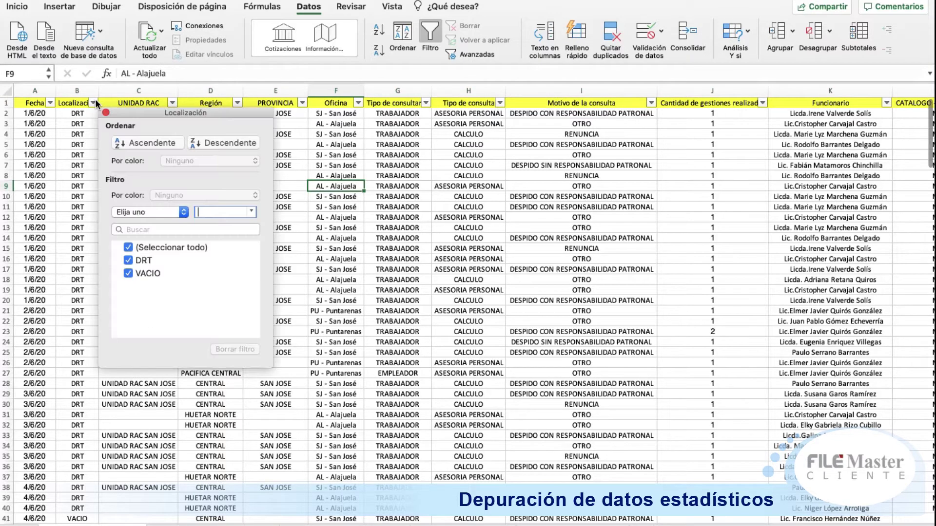
left_click(154, 249)
left_click(145, 260)
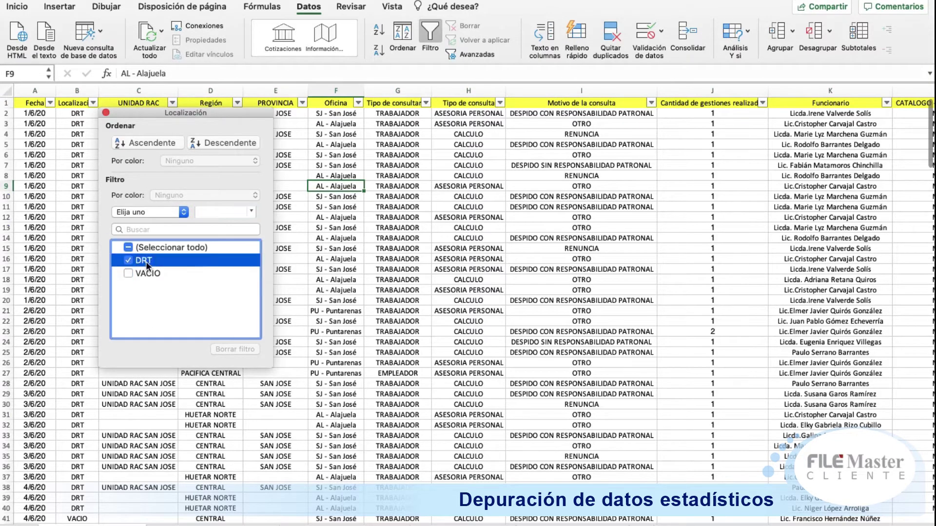
left_click(348, 227)
left_click(222, 143)
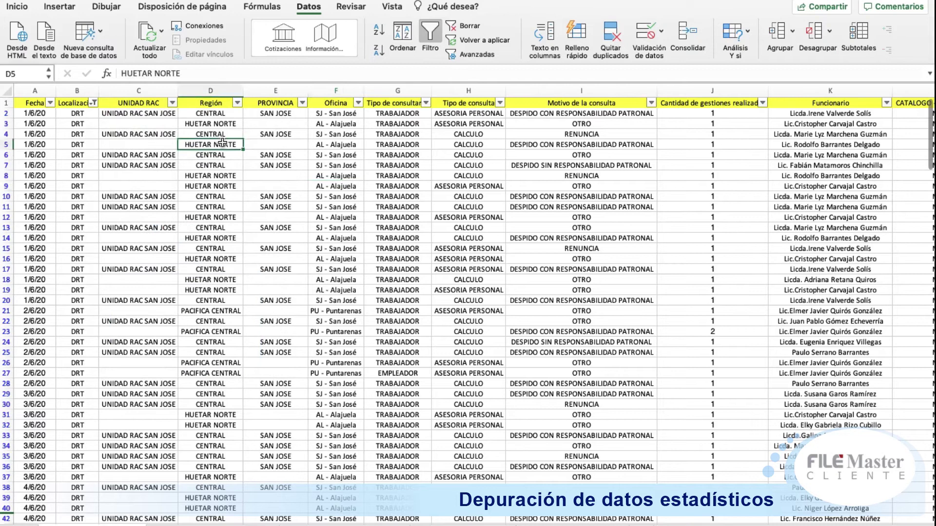
key("Up")
key("Up")
key("Up")
key("Up")
key("Right")
key("Right")
key("Right")
key("Right")
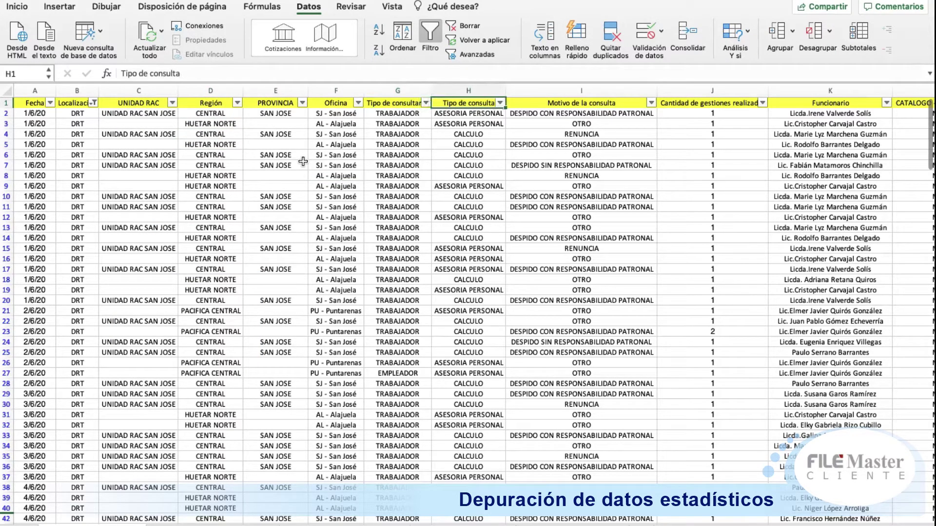
left_click(428, 103)
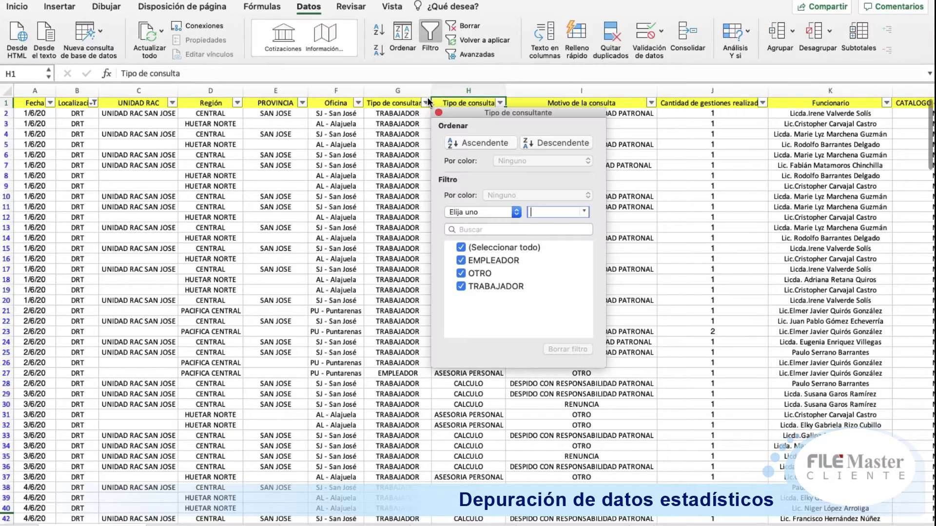
key("Escape")
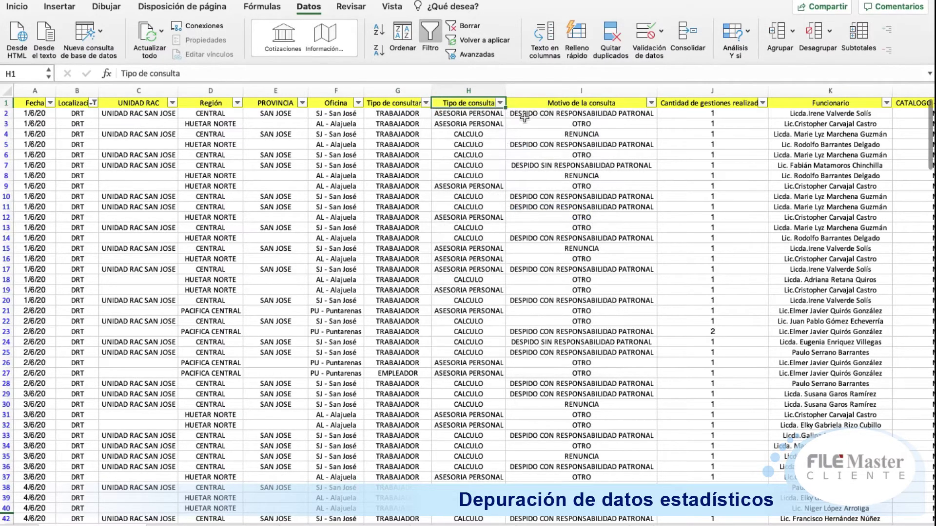
left_click(500, 102)
left_click(706, 204)
left_click(651, 103)
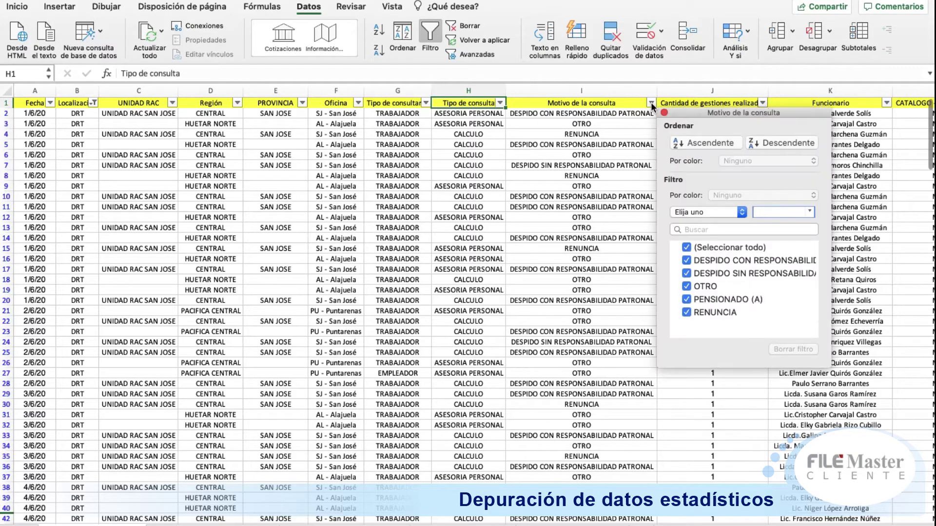
left_click(511, 181)
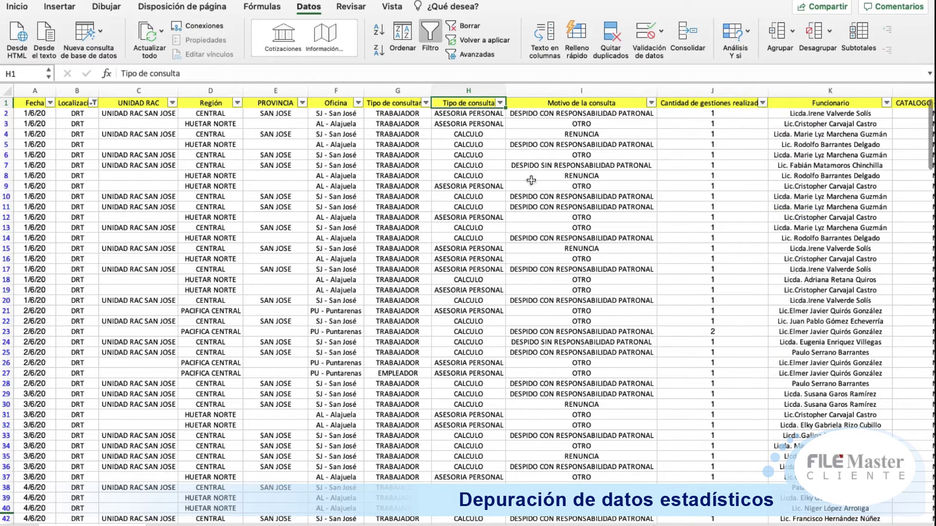
left_click(763, 103)
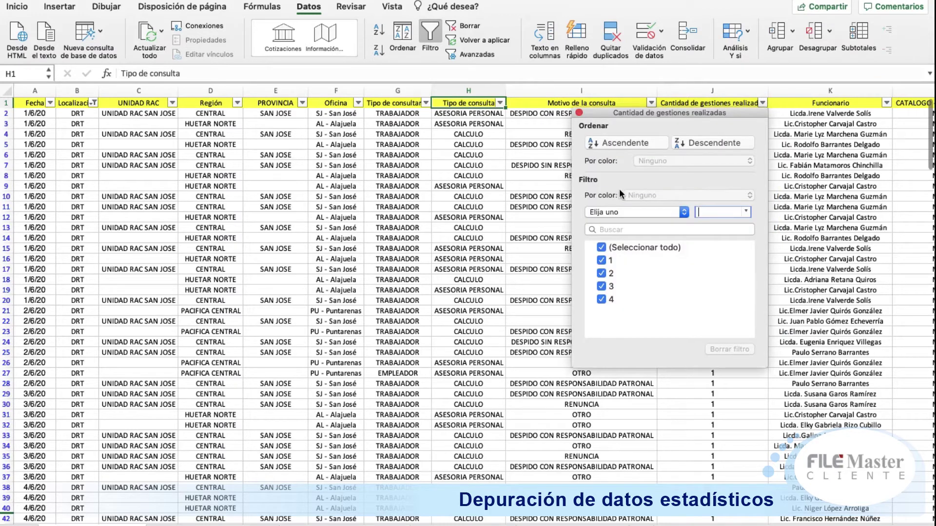
left_click(887, 103)
left_click(887, 102)
left_click(887, 103)
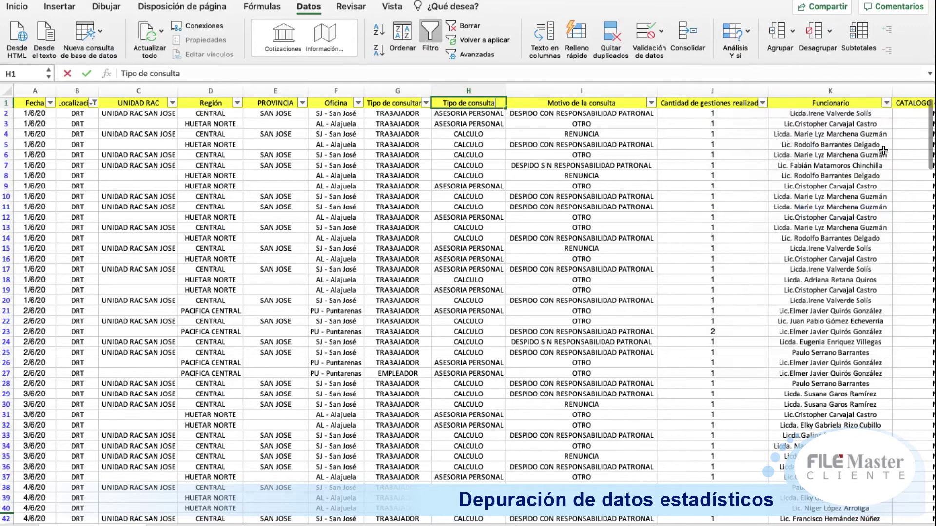
left_click(887, 104)
scroll(821, 294, "down", 10)
scroll(820, 294, "down", 3)
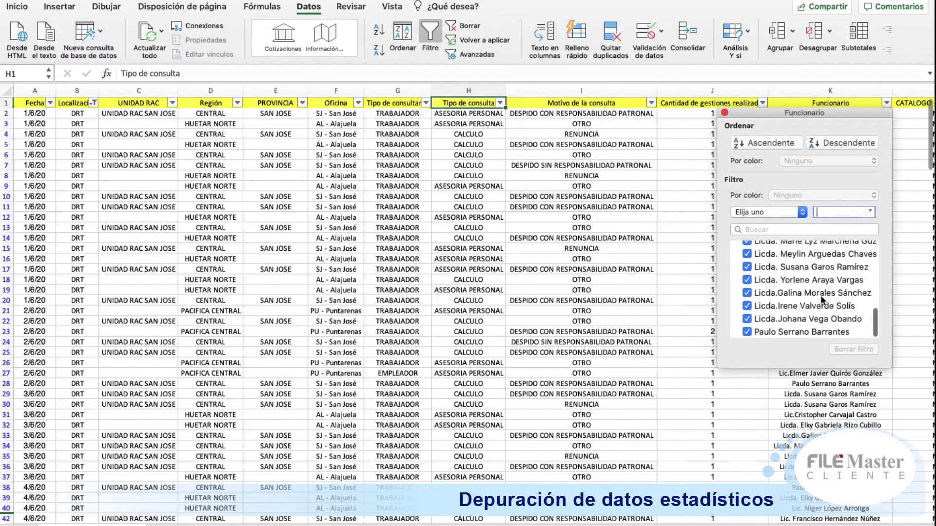
left_click(569, 209)
key("Right")
key("Right")
key("Right")
key("Right")
key("Right")
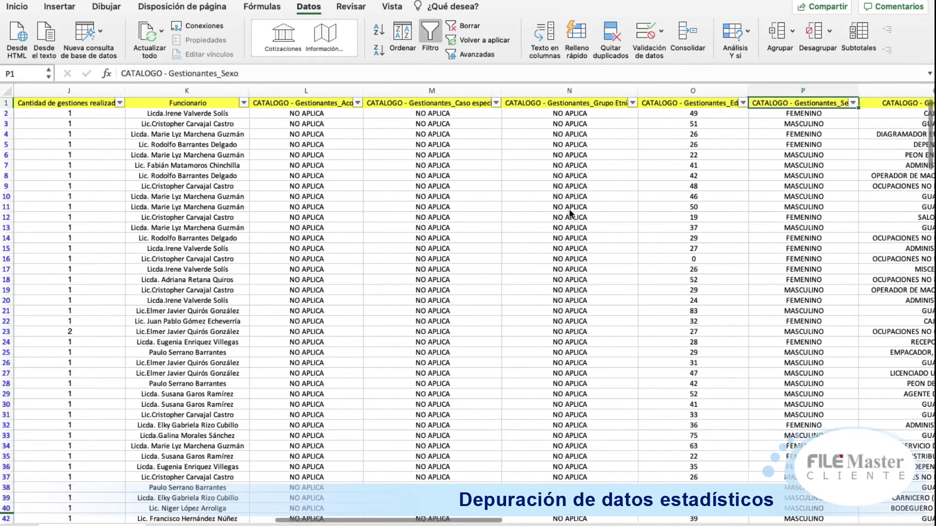
Step: Filter the Gestionantes_Acoso column to show only (Vacías) blank cells
left_click(358, 104)
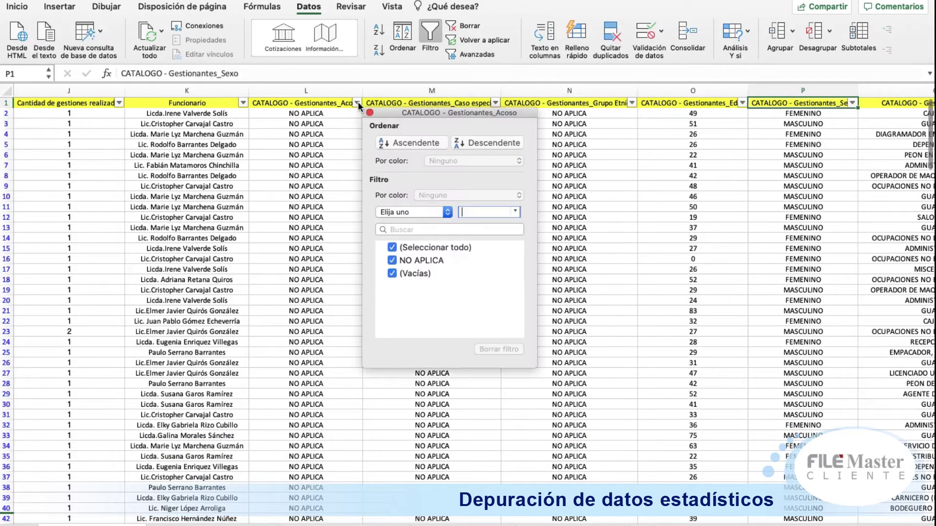
left_click(447, 245)
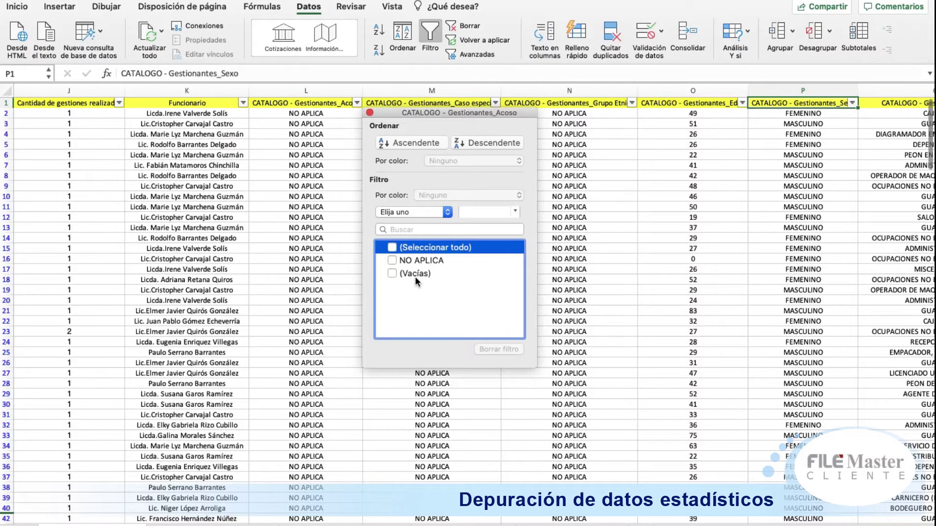
left_click(415, 272)
left_click(314, 247)
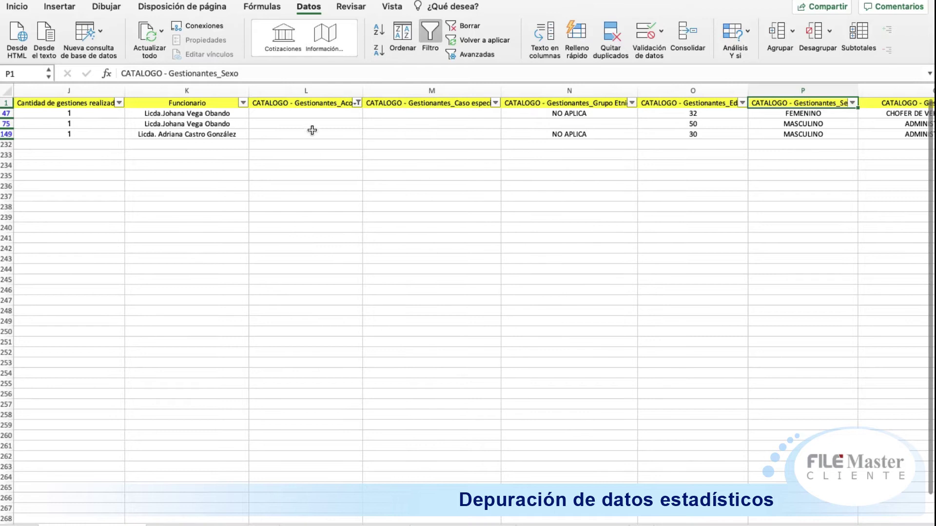
Step: Enter NO APLICA in the blank Acoso cells of rows 149, 75 and 47, then show all values
left_click(311, 134)
type("NO")
key("Up")
type("NO APLICA")
key("Up")
type("NO APLICA")
key("Right")
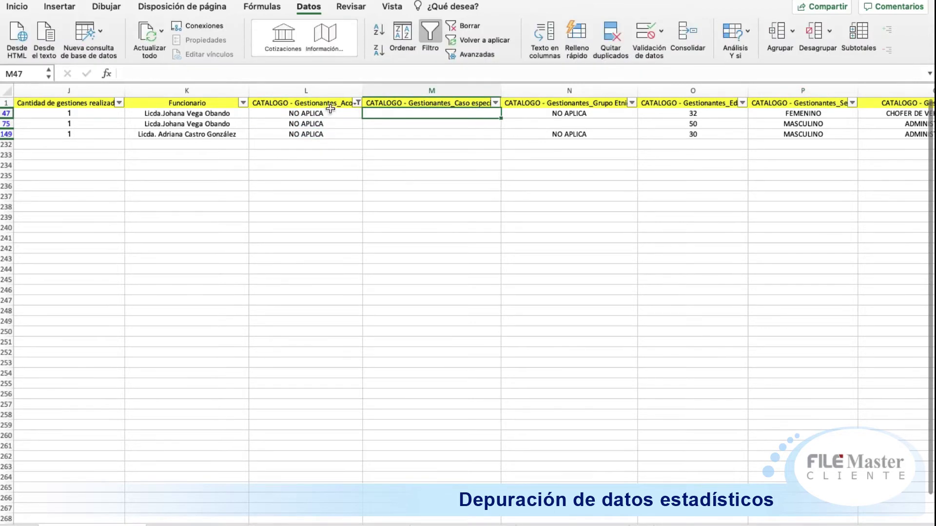
left_click(358, 103)
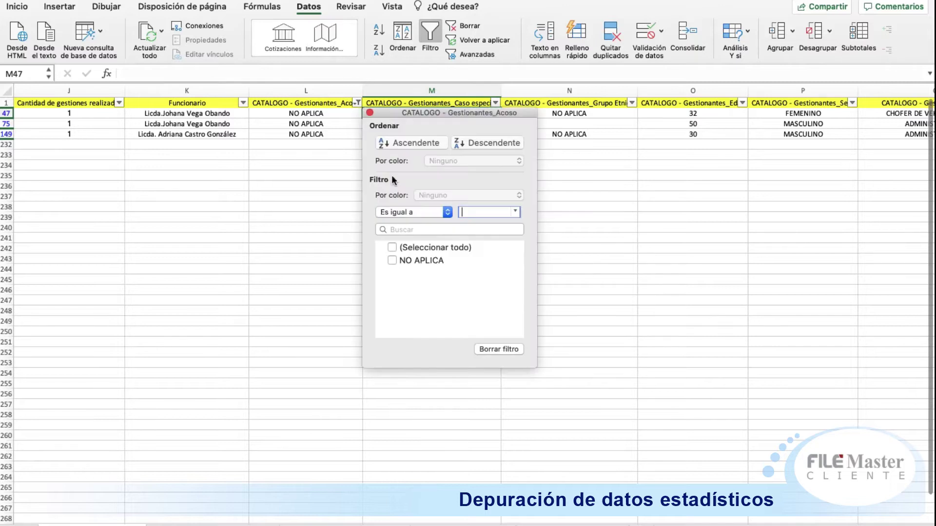
left_click(420, 243)
Step: Filter the Caso especial column to show only (Vacías) blank cells
left_click(590, 157)
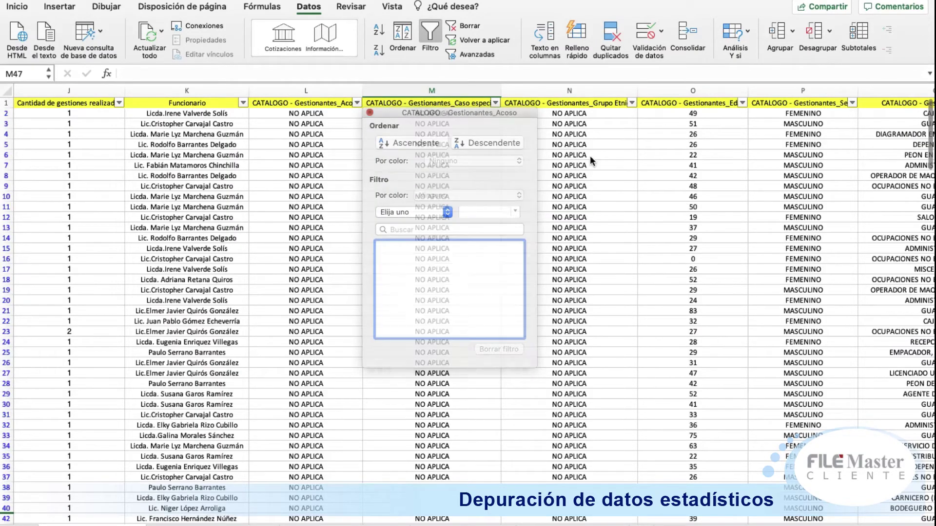
left_click(632, 103)
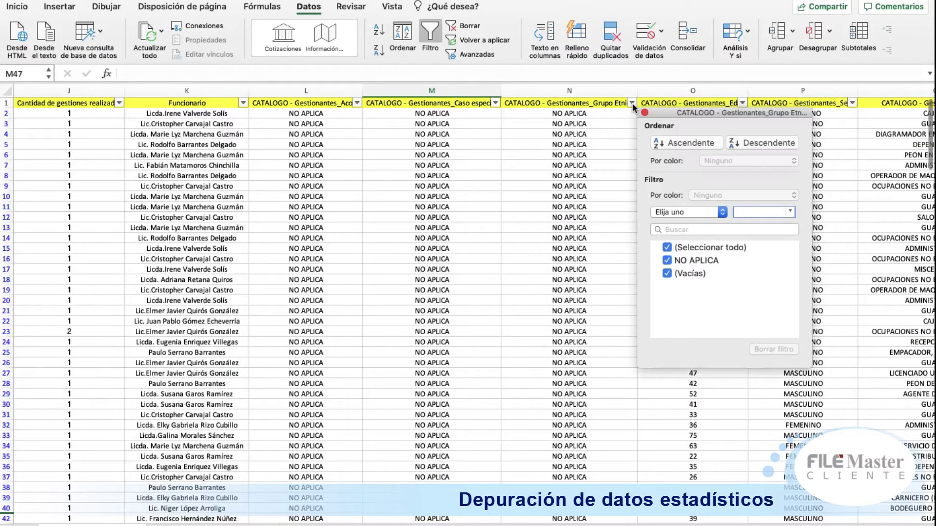
left_click(494, 103)
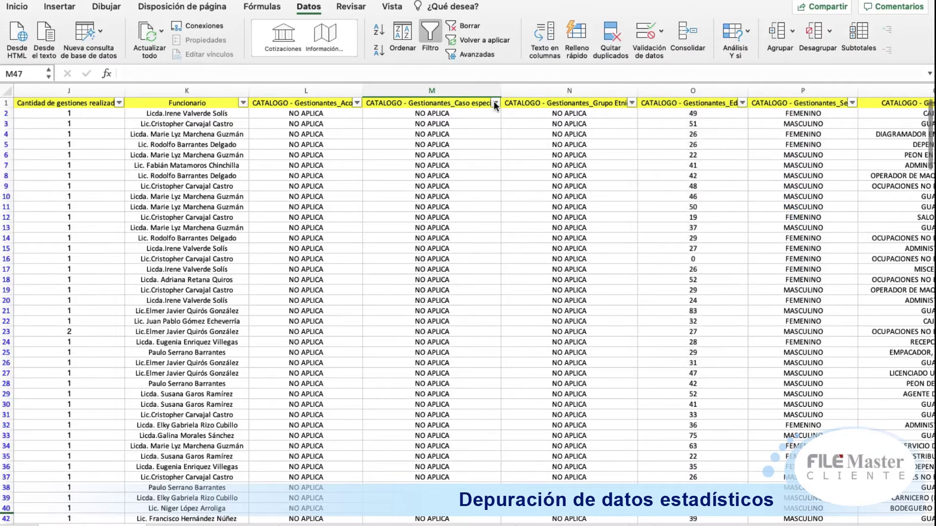
left_click(494, 103)
left_click(574, 247)
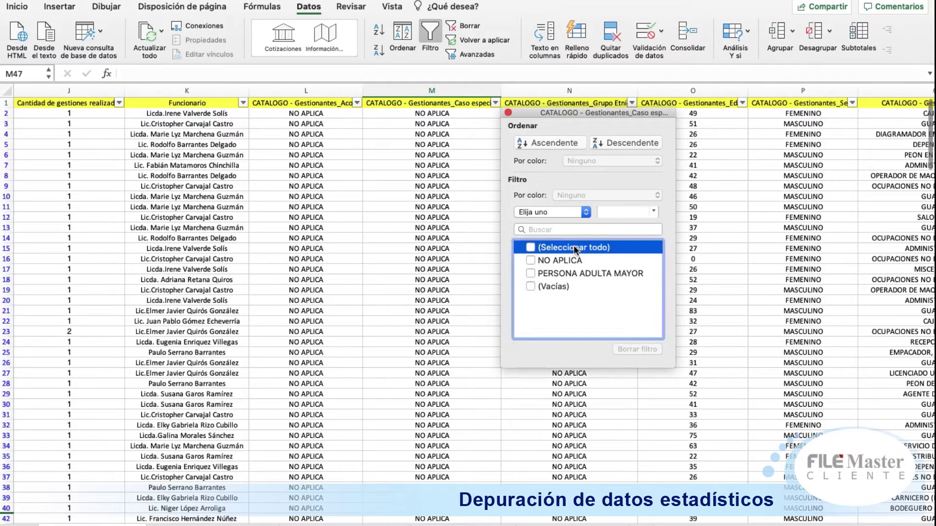
left_click(551, 286)
left_click(444, 215)
Step: Enter NO APLICA in Caso especial rows 149, 75 and 47, then reselect all values
left_click(422, 135)
type("NO APLICA")
key("Up")
type("NO APLICA")
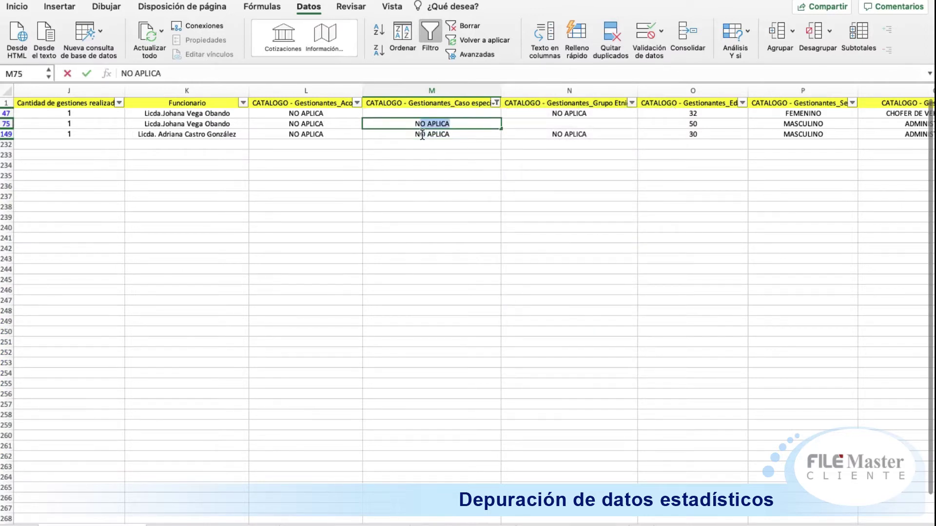
key("Up")
type("NO APLICA")
key("Down")
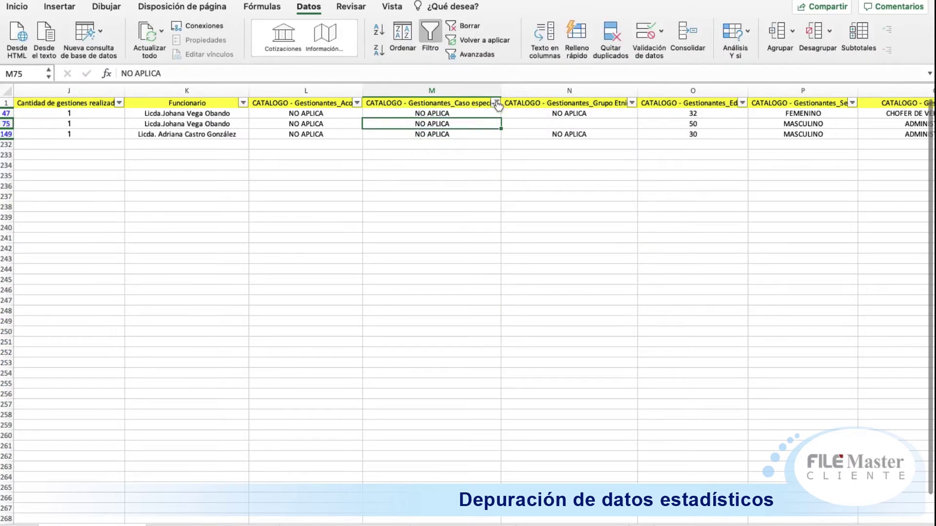
left_click(496, 103)
left_click(530, 247)
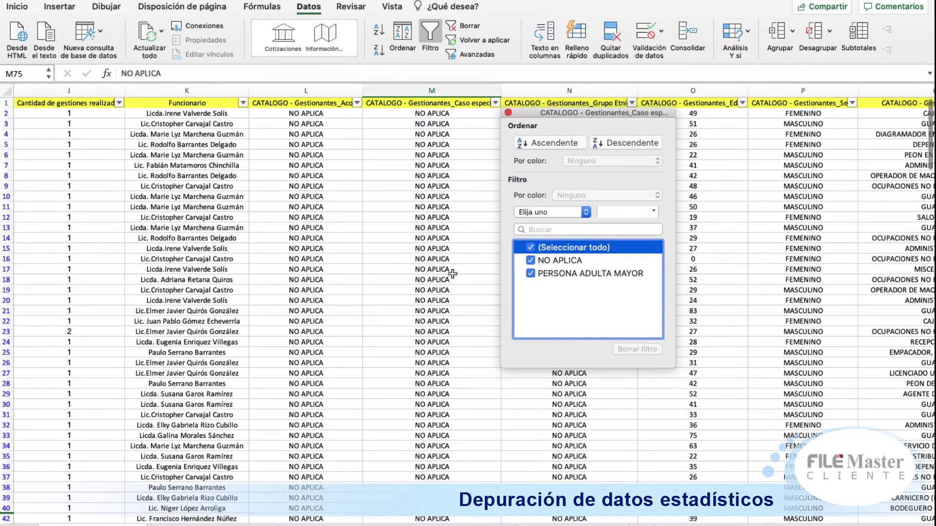
left_click(461, 261)
Step: Filter Grupo Etnico to blanks, enter NO APLICA in N75, then reselect all values
left_click(632, 103)
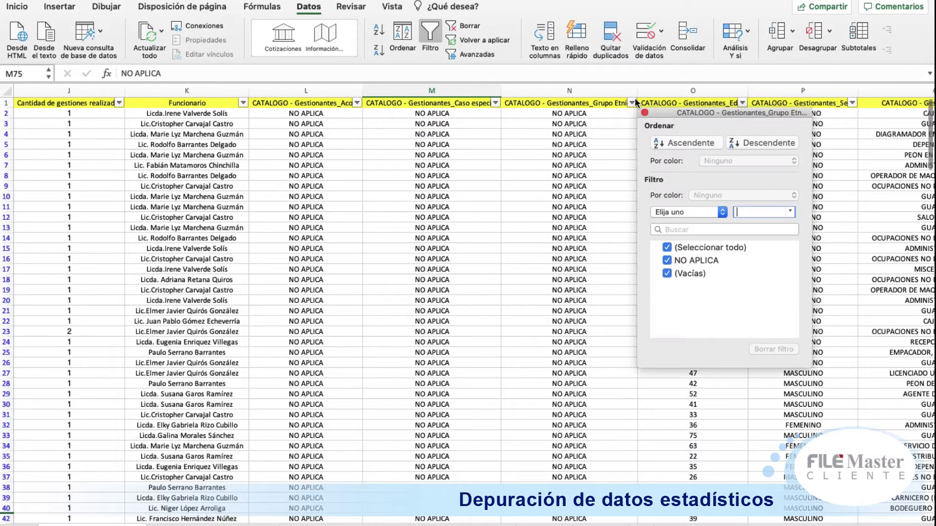
left_click(696, 246)
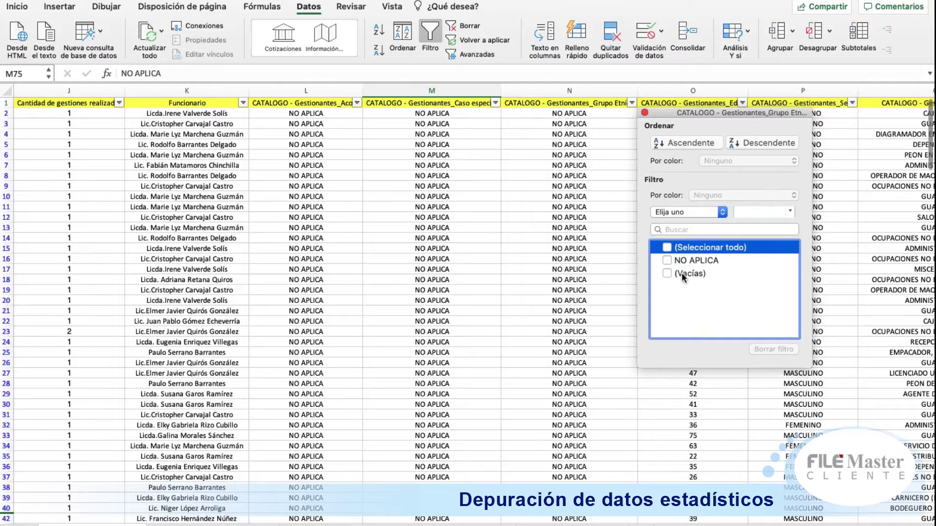
left_click(682, 273)
left_click(537, 119)
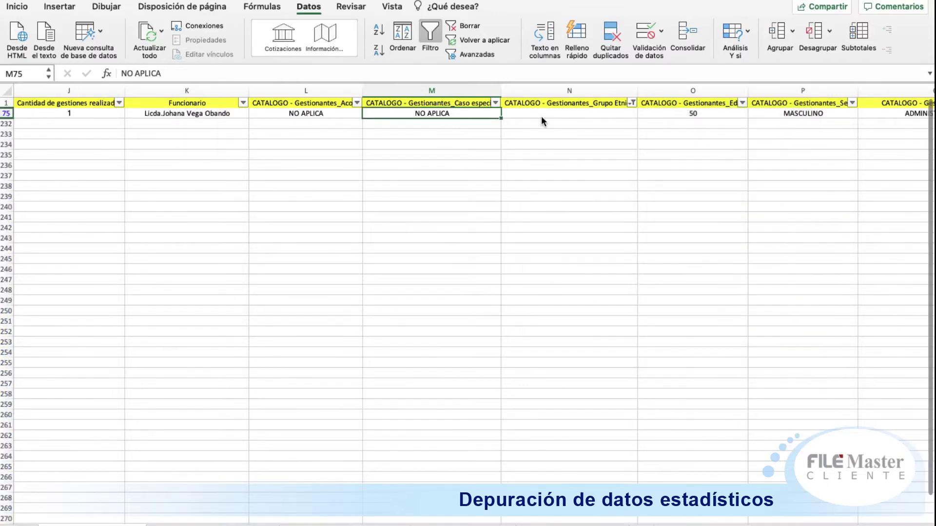
left_click(548, 113)
type("NO APLICA")
key("Return")
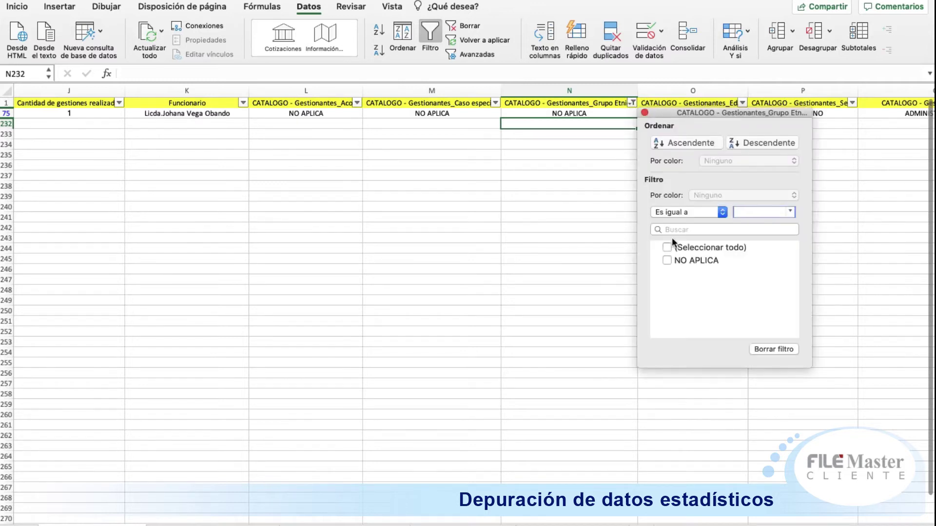
left_click(670, 247)
left_click(531, 206)
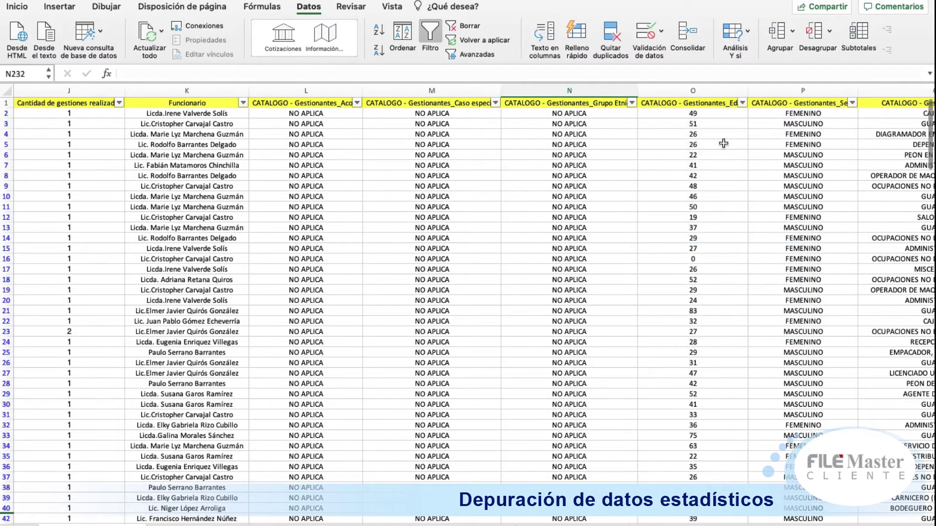
Step: Filter Gestionantes_Edad to age 0 to review those rows, then reselect all ages
left_click(742, 104)
left_click(632, 247)
scroll(621, 251, "down", 5)
scroll(622, 254, "down", 10)
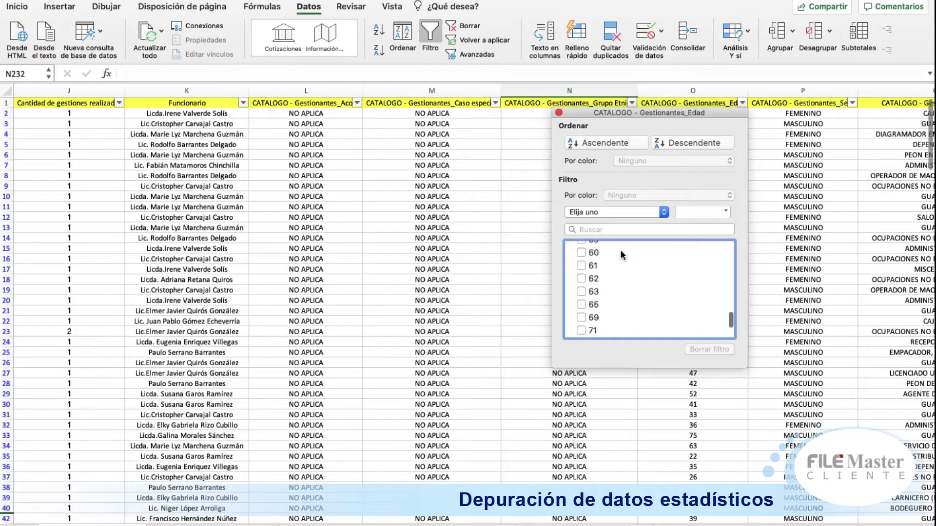
scroll(620, 250, "up", 15)
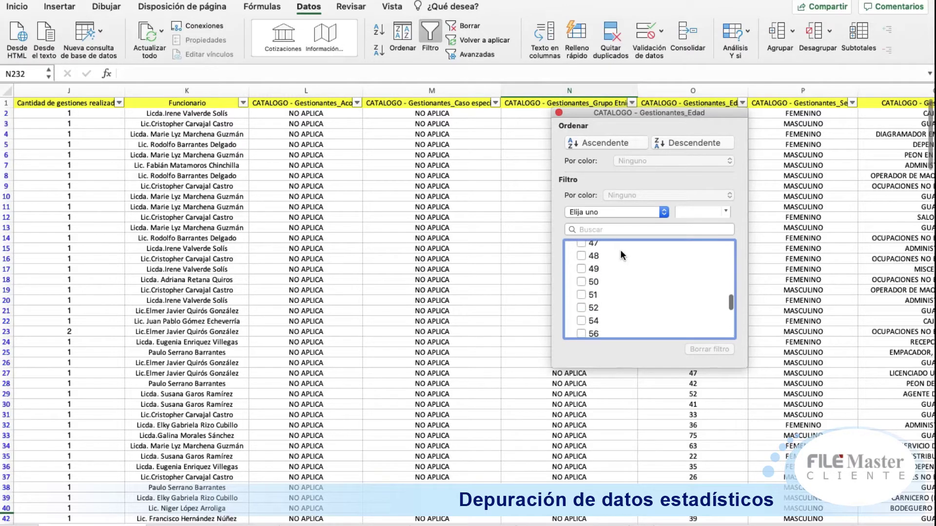
scroll(620, 250, "down", 12)
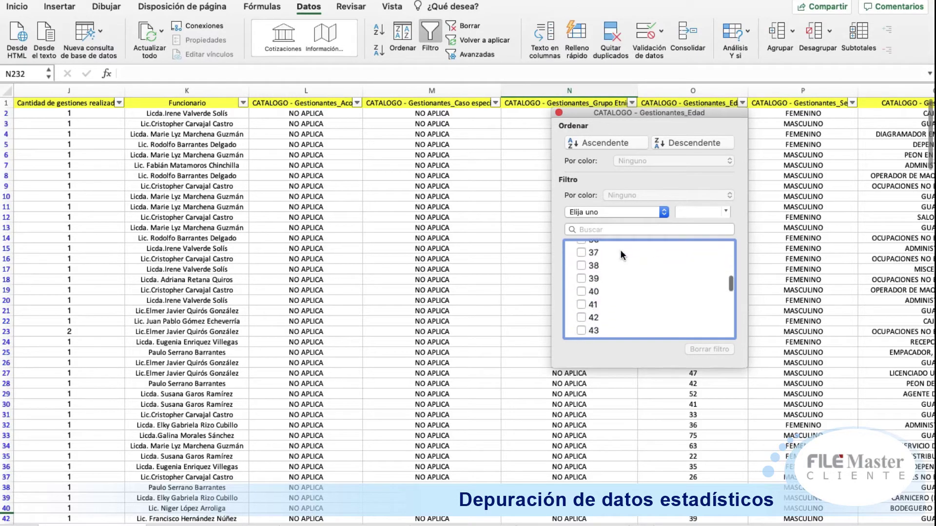
scroll(620, 250, "up", 3)
scroll(620, 250, "up", 12)
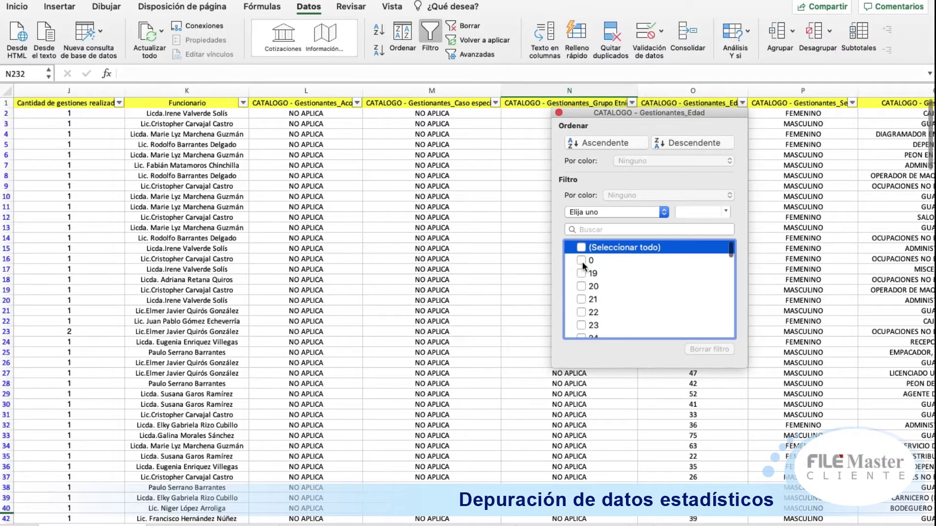
left_click(581, 260)
left_click(461, 236)
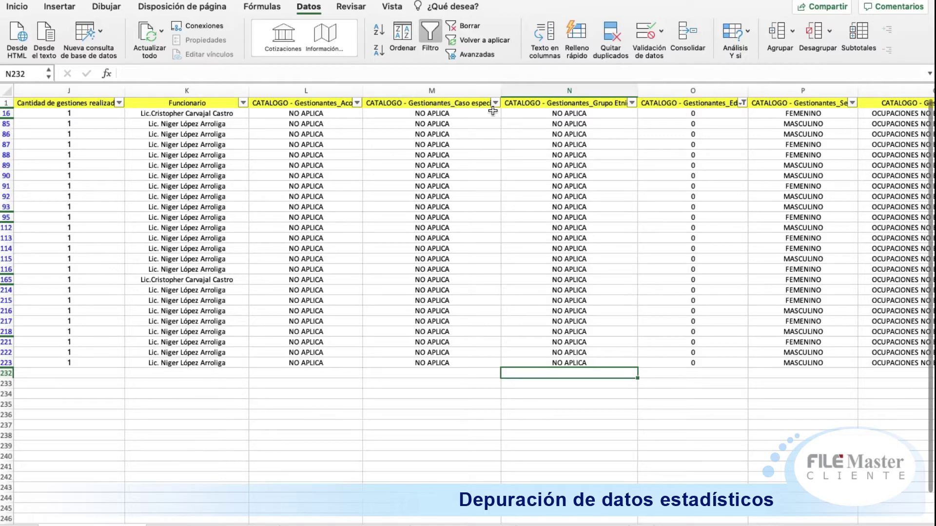
left_click(743, 102)
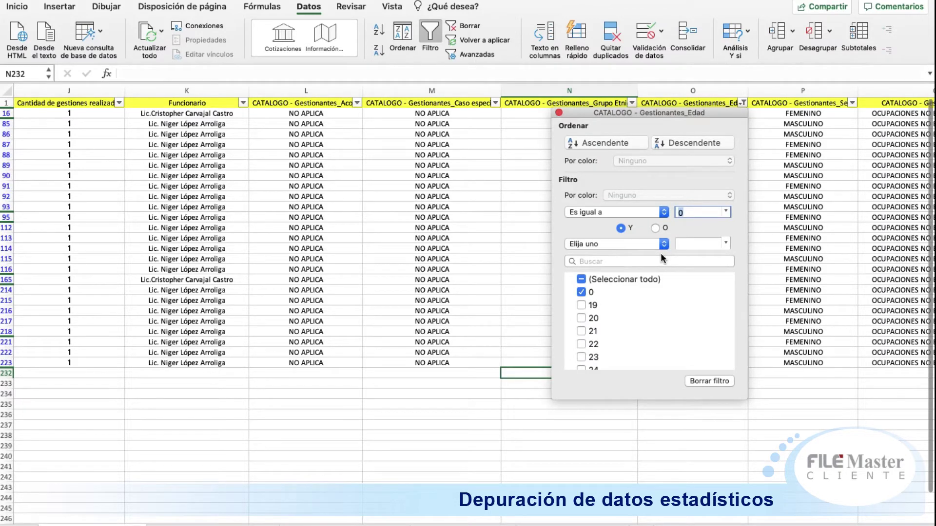
left_click(581, 279)
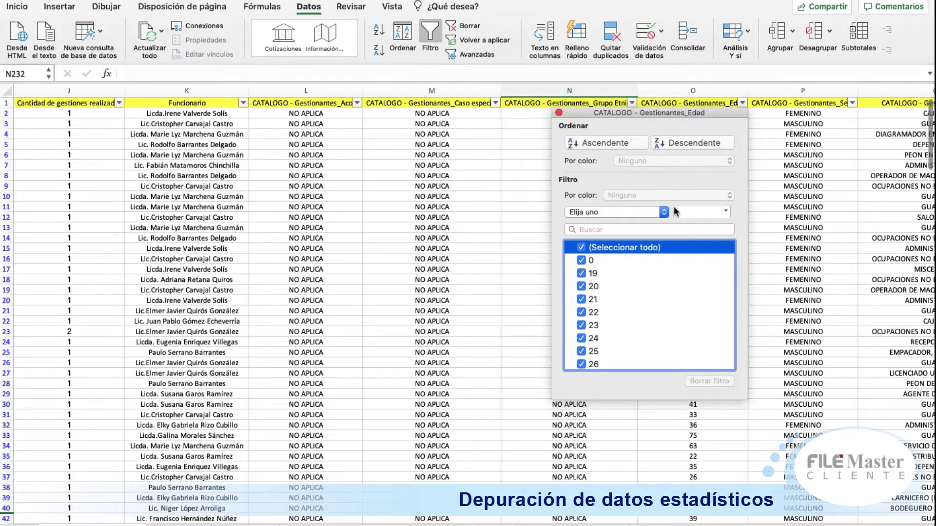
Step: Apply a Mayor o igual que 65 condition to the Edad filter, leaving 13 rows visible
left_click(664, 213)
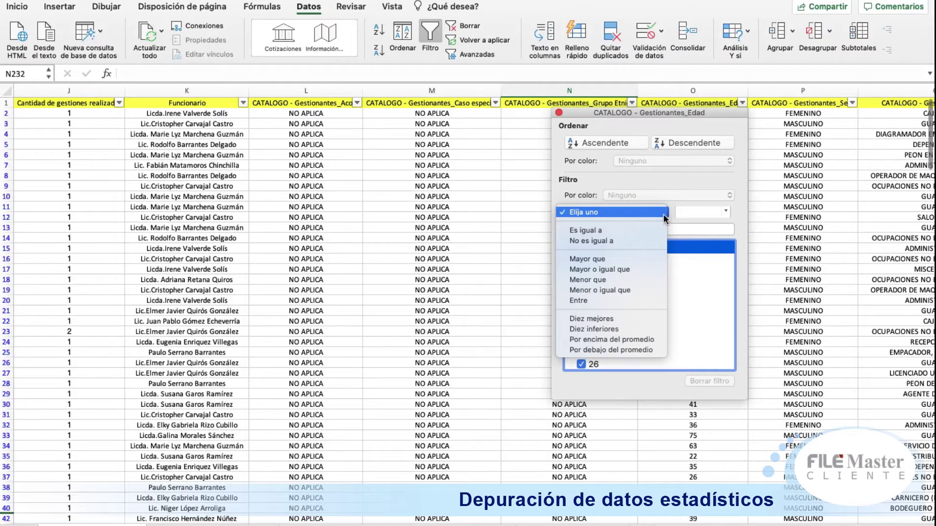
left_click(590, 300)
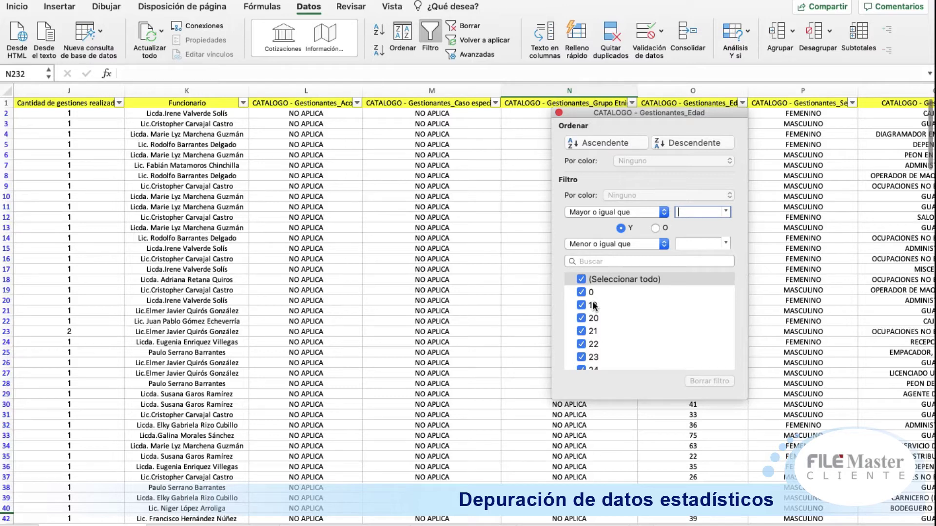
type("65")
left_click(687, 316)
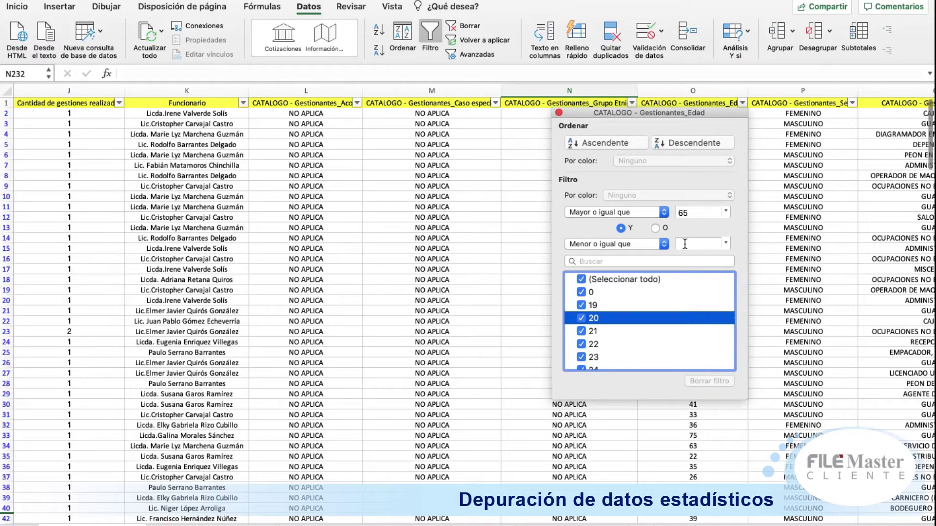
left_click(686, 244)
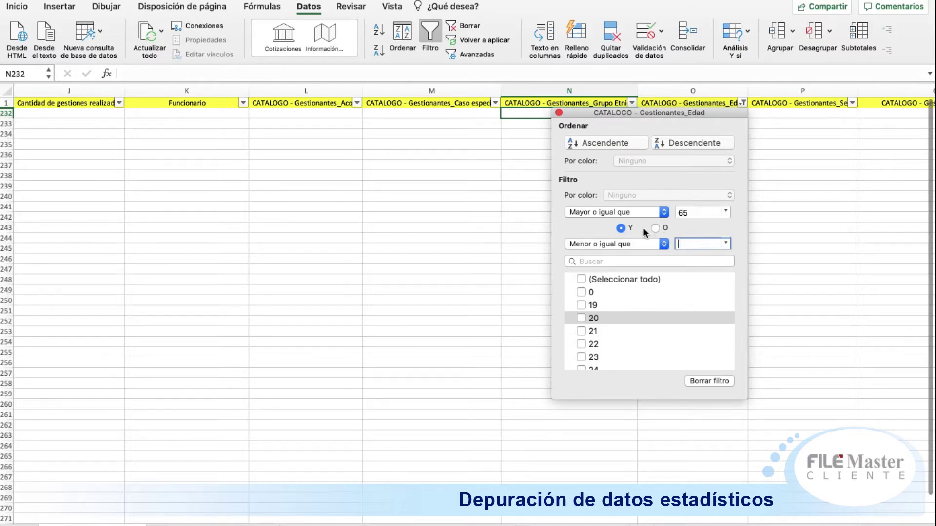
left_click(692, 211)
key("BackSpace")
key("BackSpace")
left_click(709, 381)
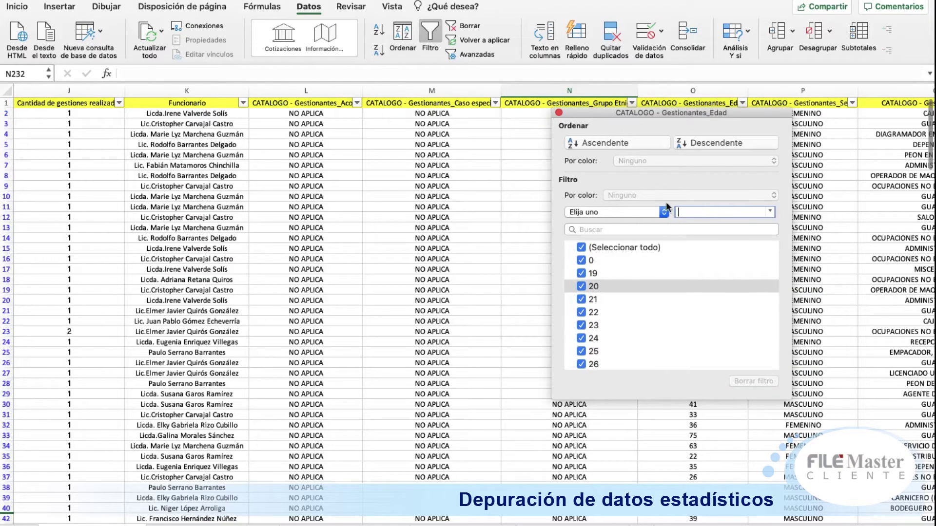
left_click(664, 213)
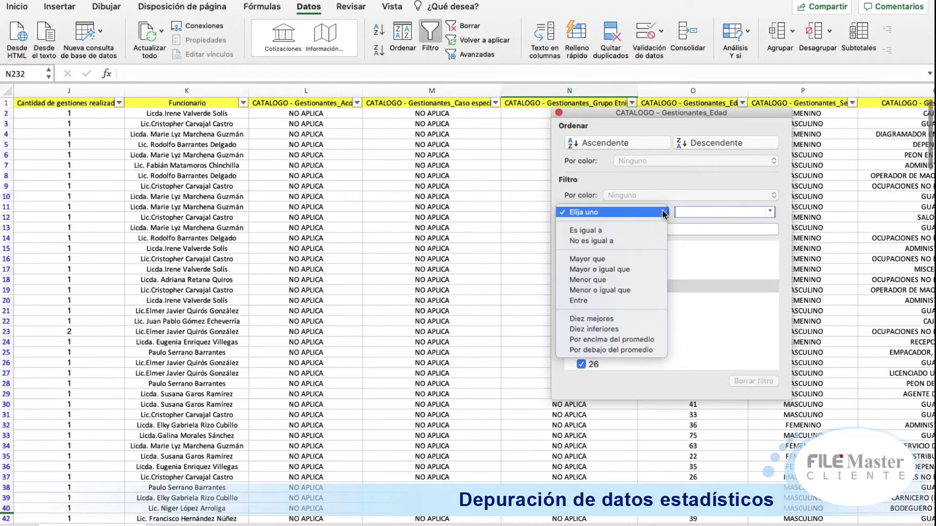
left_click(631, 274)
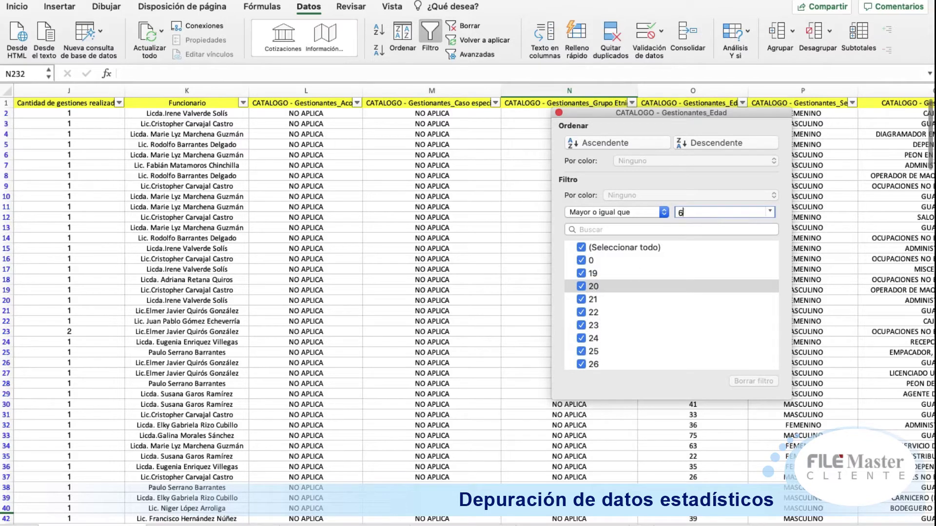
left_click(685, 444)
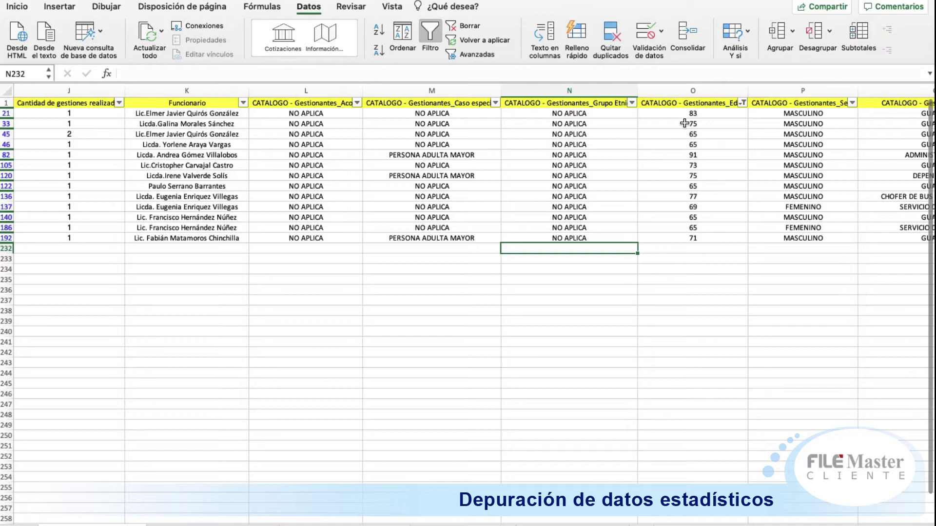
Step: Copy PERSONA ADULTA MAYOR from M82 and paste it into the filtered Caso especial cells M21:M192
left_click(648, 192)
key("Left")
key("Left")
key("Right")
key("Right")
key("Right")
key("Left")
key("Left")
key("Left")
key("Up")
key("Up")
key("Up")
key("Up")
key("super+c")
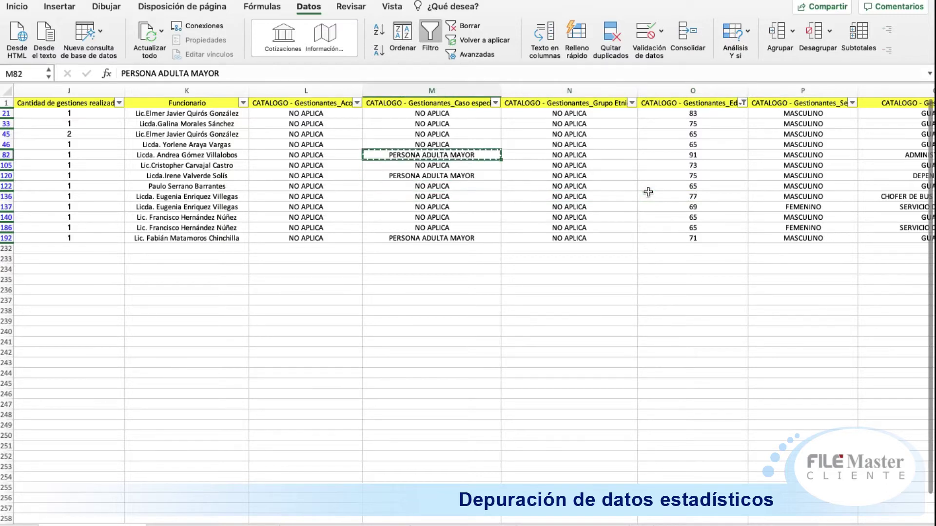
key("Up")
key("Up")
key("Up")
key("Up")
key("shift+Down")
key("shift+Down")
key("shift+Down")
key("shift+Down")
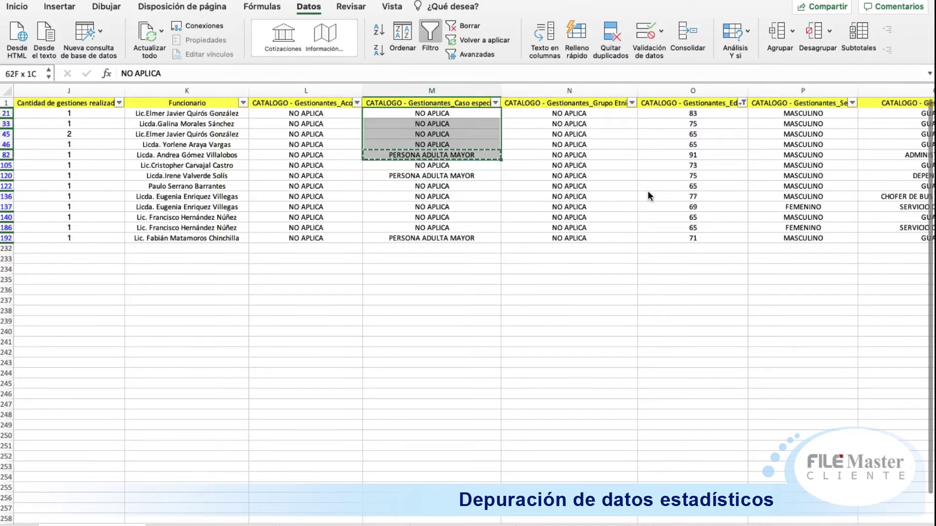
key("shift+Down")
key("shift+Down")
key("shift+Down")
key("shift+Down")
key("shift+Down")
key("shift+Down")
key("shift+Down")
key("shift+Down")
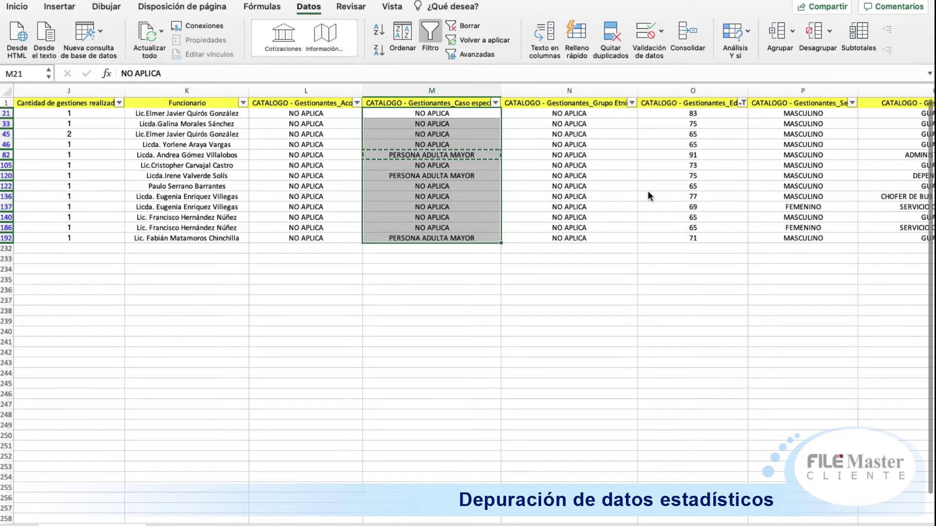
key("super+v")
left_click(627, 298)
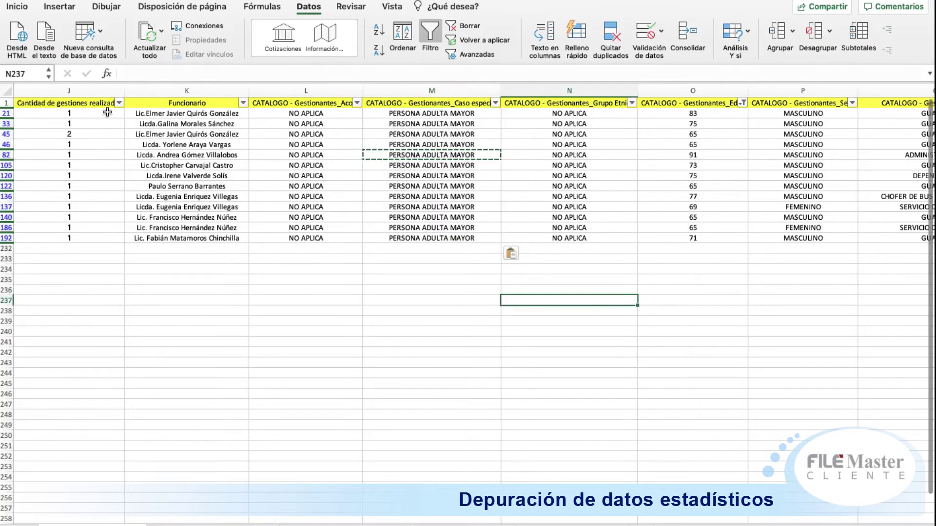
Step: Toggle Filtro off and on to clear the age filter and restore header filters
left_click(5, 104)
left_click(432, 35)
left_click(431, 34)
key("Left")
key("Left")
key("Left")
key("Left")
key("Left")
key("Left")
key("Left")
key("Left")
key("Left")
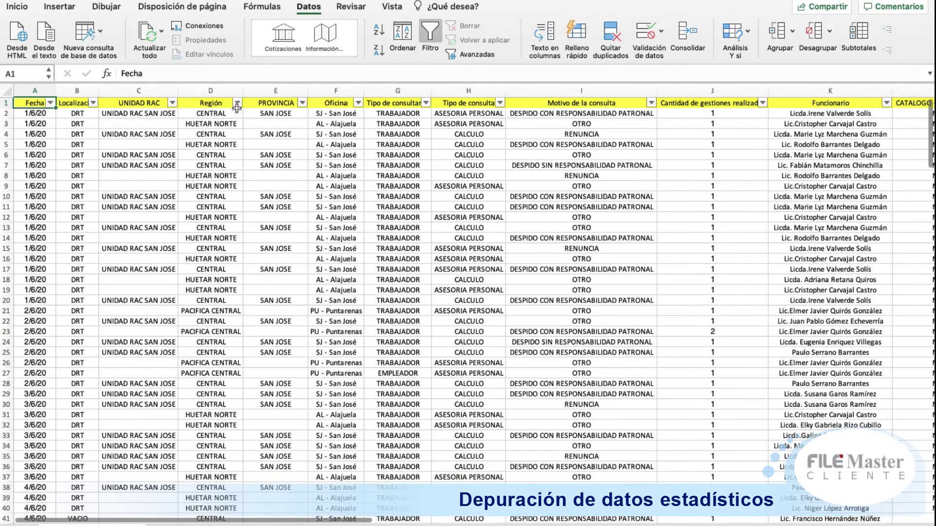
Step: Uncheck VACIO in the Localización filter to hide those rows
left_click(93, 103)
left_click(129, 273)
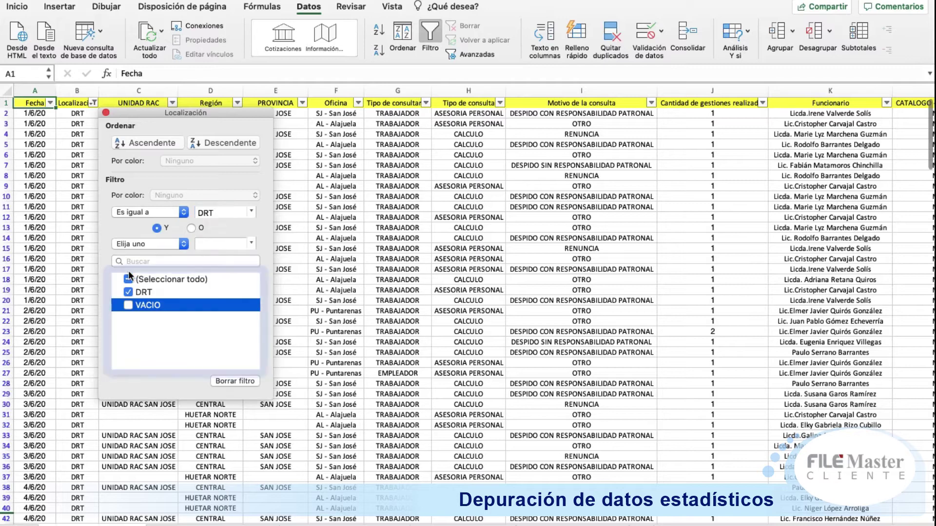
left_click(358, 197)
key("Right")
key("Right")
key("Right")
key("Right")
key("Right")
key("Right")
key("Right")
key("Right")
key("Right")
key("Right")
key("Right")
key("Right")
key("Right")
key("Right")
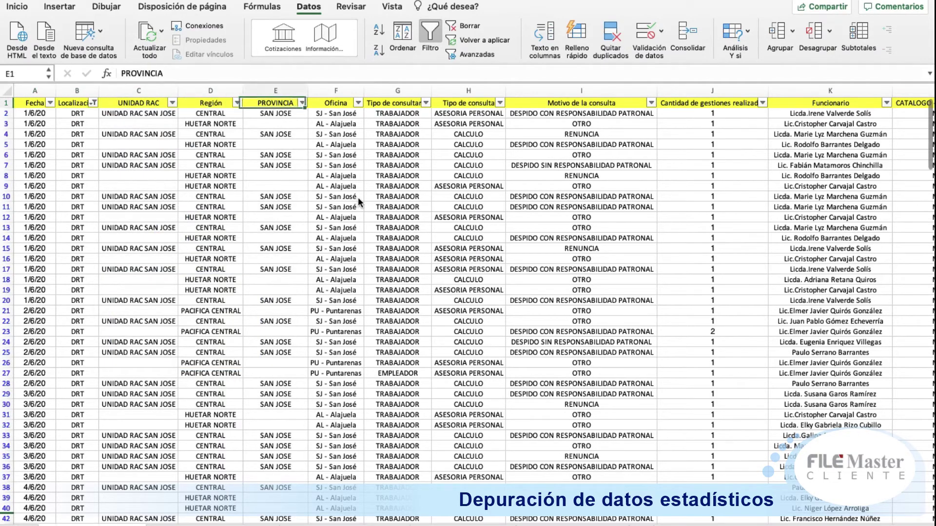
key("Right")
key("Right")
key("Right")
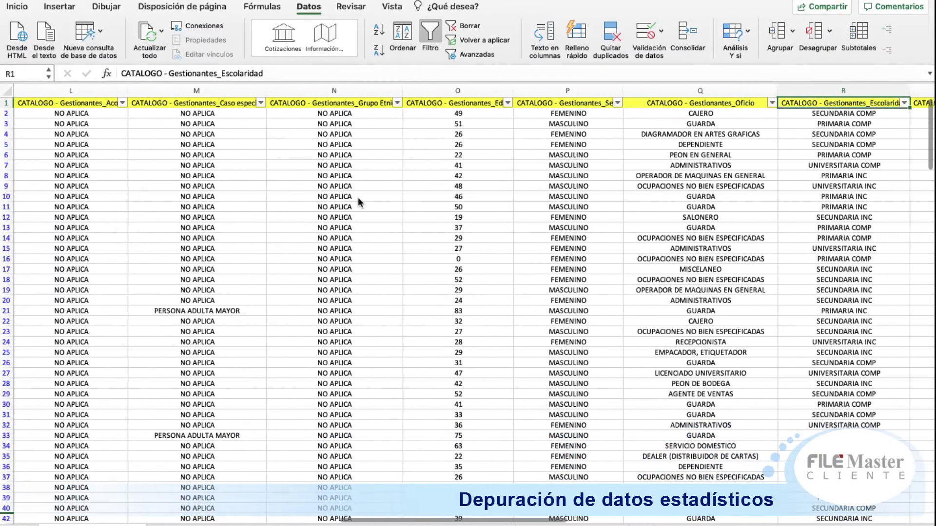
key("Left")
key("Left")
key("Left")
key("Left")
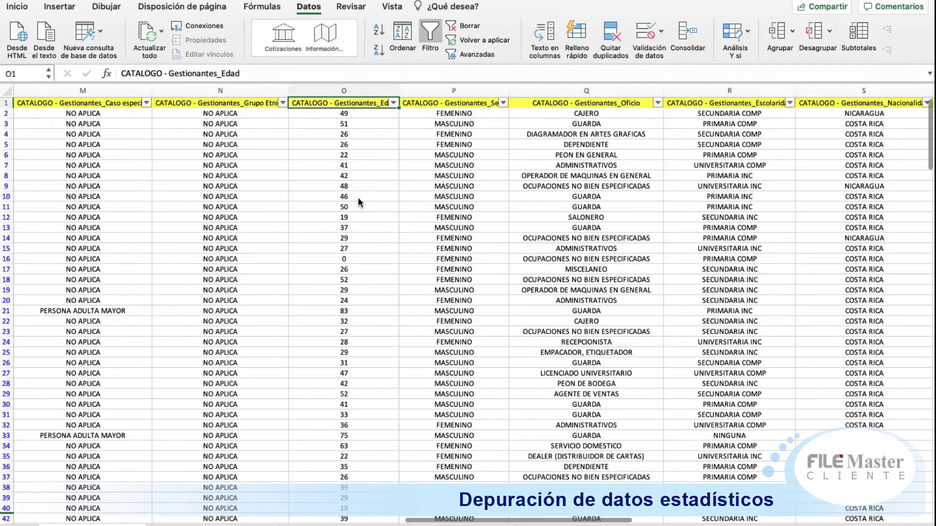
Step: Review the Edad filter's age values and close it without changes
left_click(393, 102)
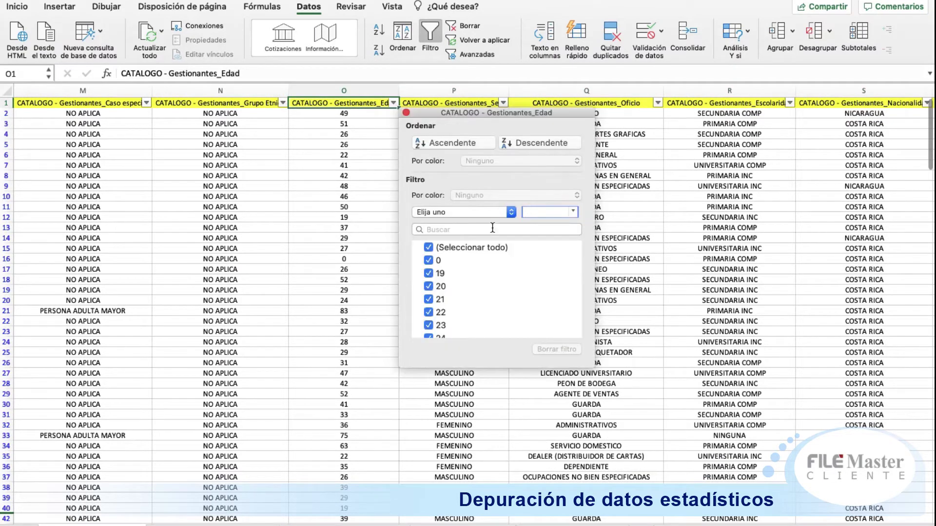
left_click(486, 247)
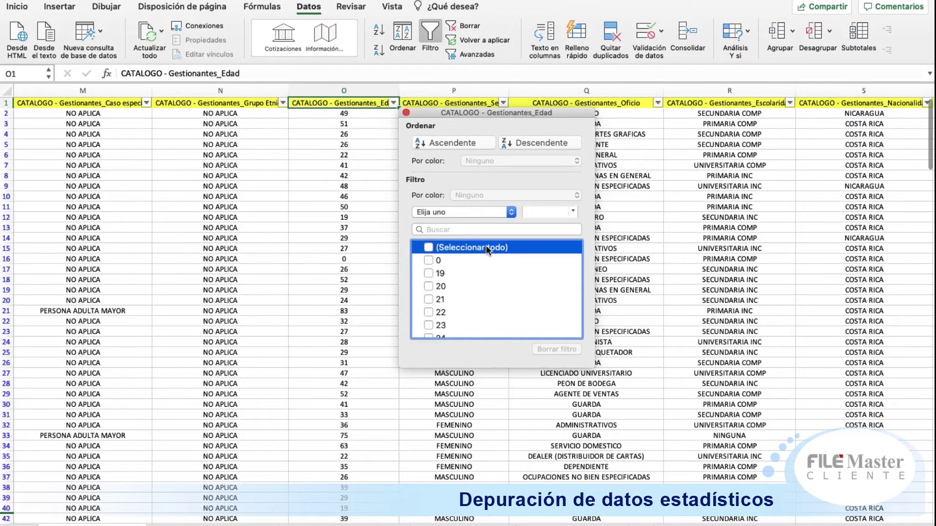
left_click(428, 247)
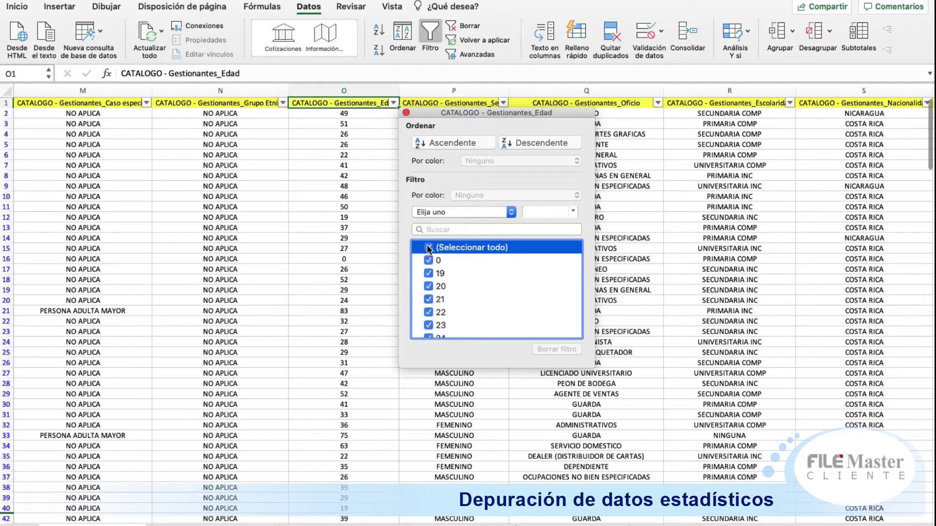
left_click(290, 193)
left_click(420, 159)
key("Up")
key("Up")
key("Up")
key("Up")
key("Up")
key("Down")
key("Right")
Step: Browse the Oficio filter's list of occupations, then close it unchanged
left_click(658, 103)
scroll(760, 267, "up", 1)
scroll(759, 268, "down", 1)
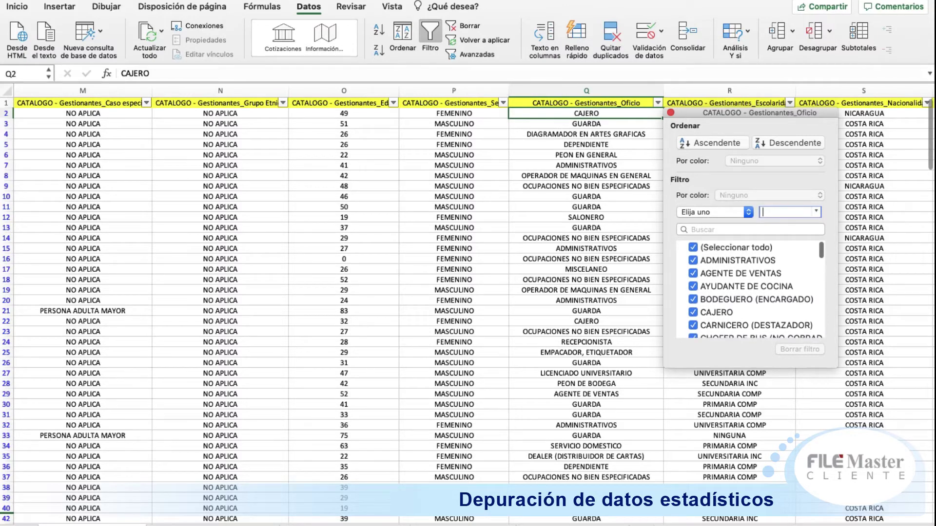
left_click(805, 255)
key("Down")
key("Down")
key("Down")
key("Down")
key("Down")
key("Down")
key("Down")
key("Down")
key("Down")
key("Down")
key("Down")
key("Down")
key("Down")
key("Down")
key("Down")
key("Down")
key("Down")
key("Down")
key("Down")
key("Down")
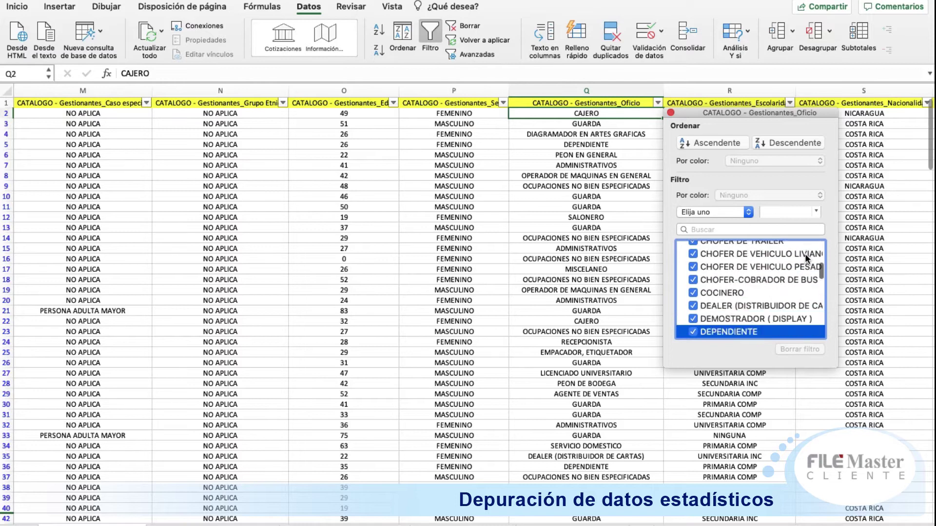
key("Down")
key("Down")
key("Down")
key("Down")
key("Down")
key("Down")
key("Down")
key("Down")
key("Down")
key("Down")
key("Down")
key("Down")
key("Down")
key("Down")
key("Down")
key("Down")
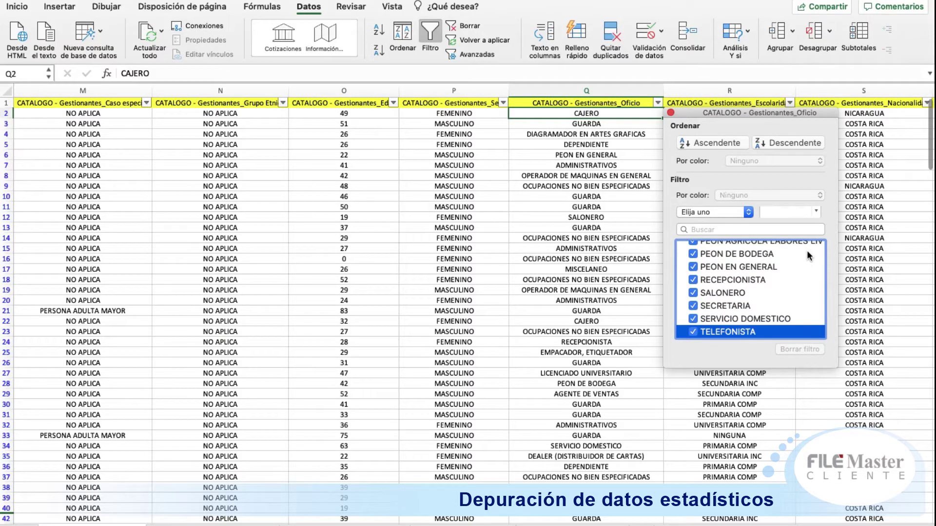
key("Escape")
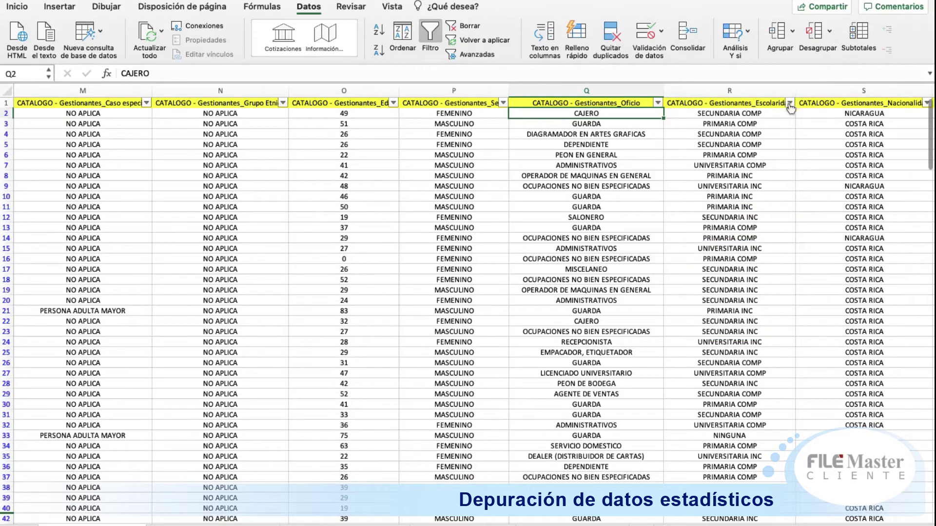
Step: In the Escolaridad filter, uncheck SECUNDARIA COMP and then recheck it, leaving the filter unchanged
left_click(789, 103)
left_click(721, 299)
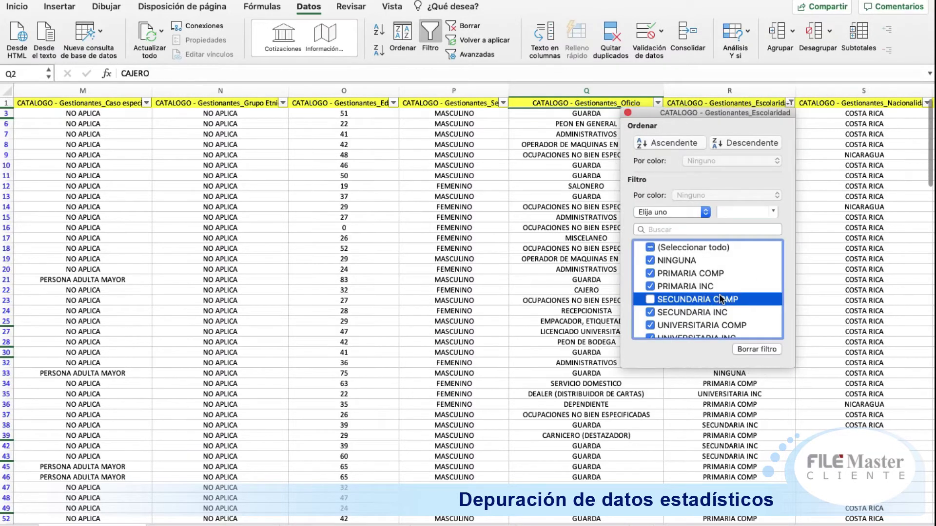
key("Down")
key("Down")
key("Down")
key("Up")
key("Up")
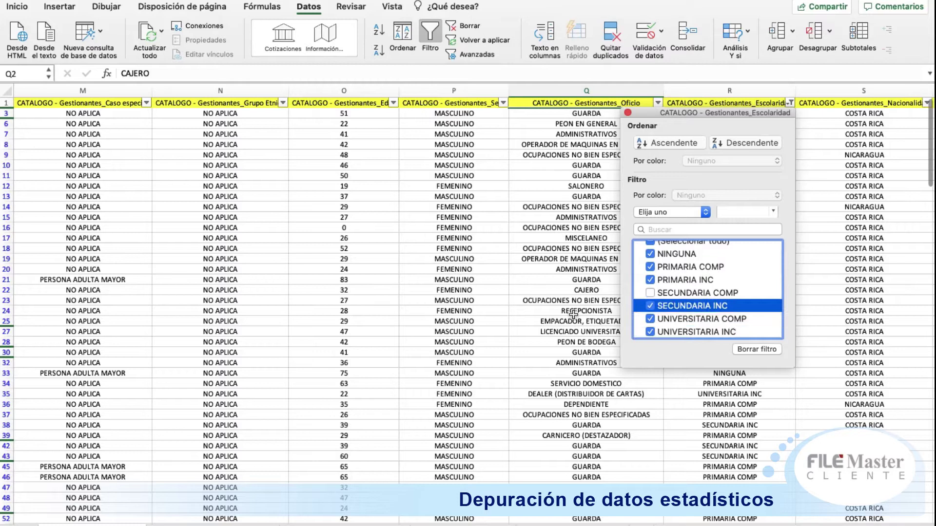
left_click(650, 292)
left_click(823, 271)
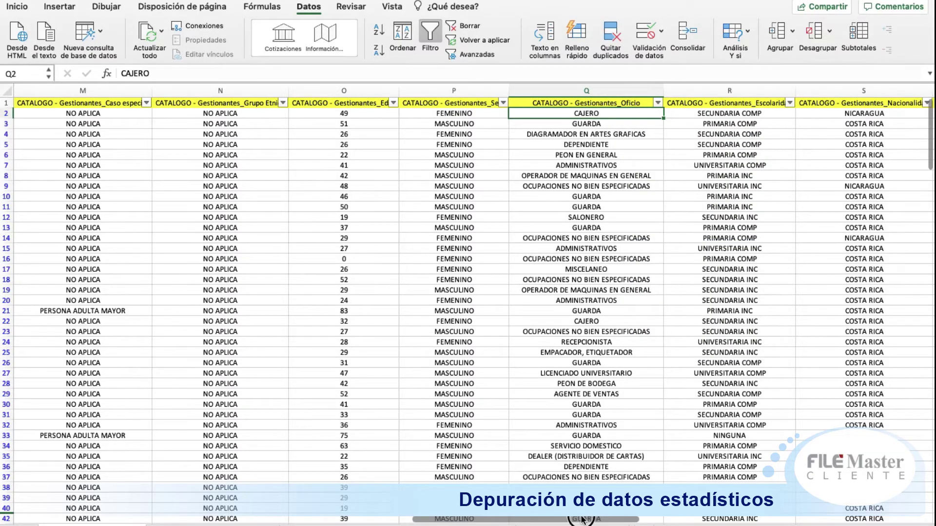
Step: Scroll right and look at the Nacionalidad and Rama de Actividad filter value lists
left_click_drag(564, 519, 701, 519)
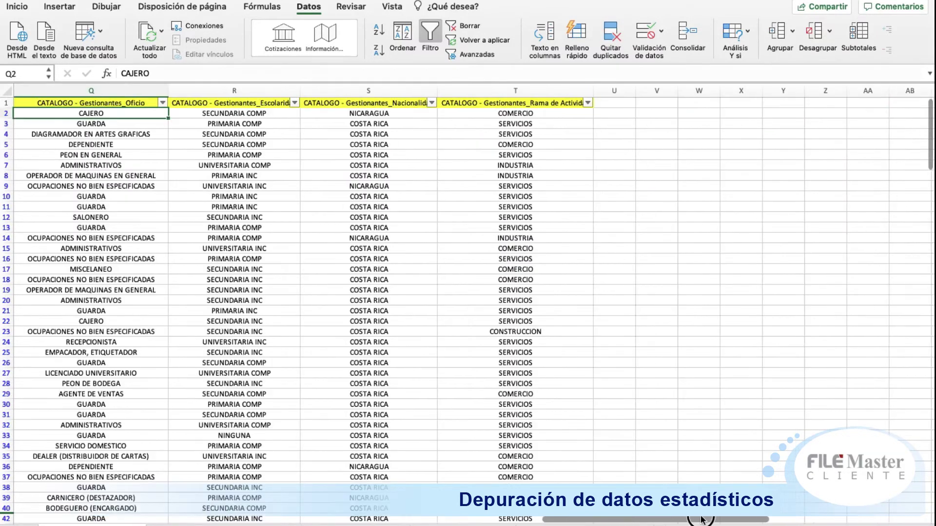
left_click(294, 102)
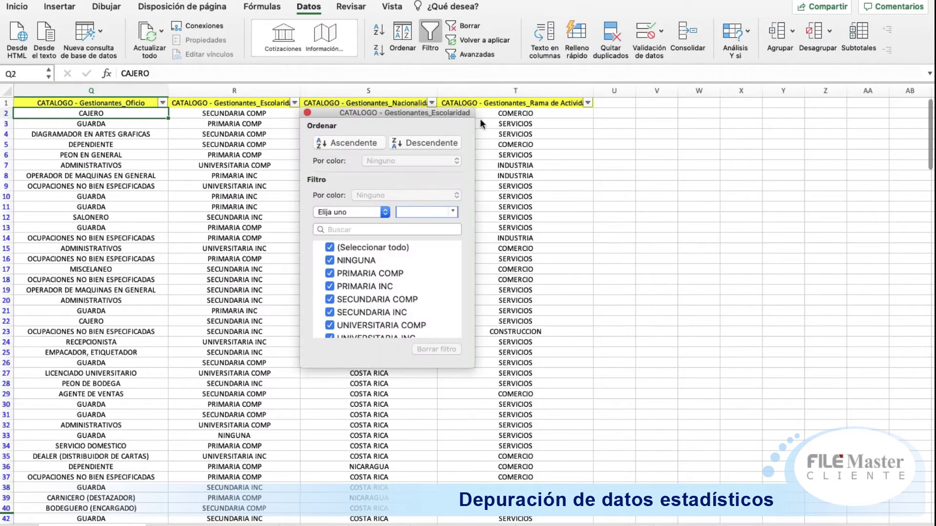
left_click(432, 102)
left_click(432, 103)
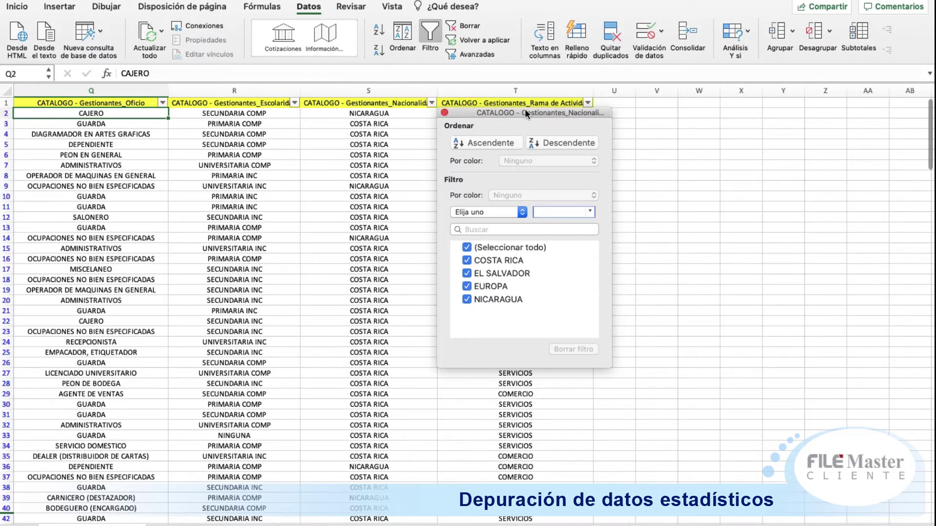
left_click(587, 102)
left_click(587, 103)
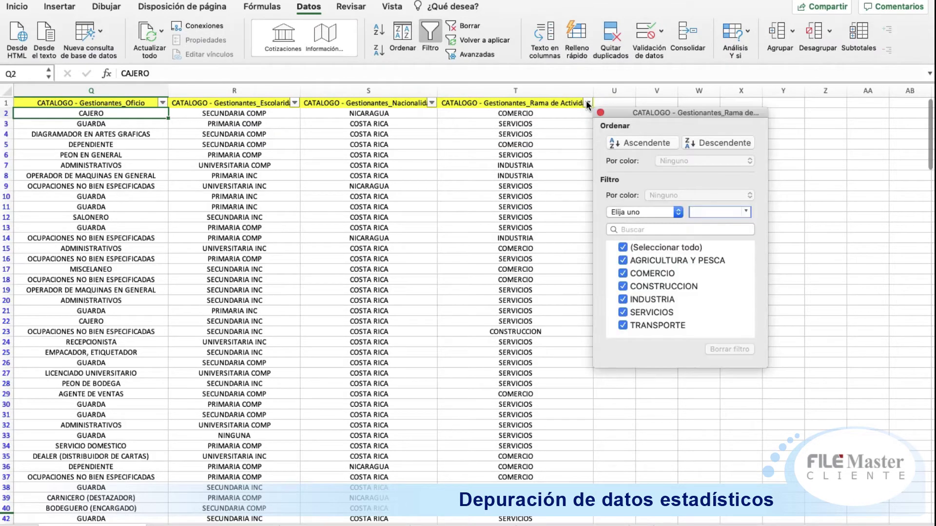
Step: Close the value list and walk the headers from Motivo de la consulta past Rama de Actividad
key("Escape")
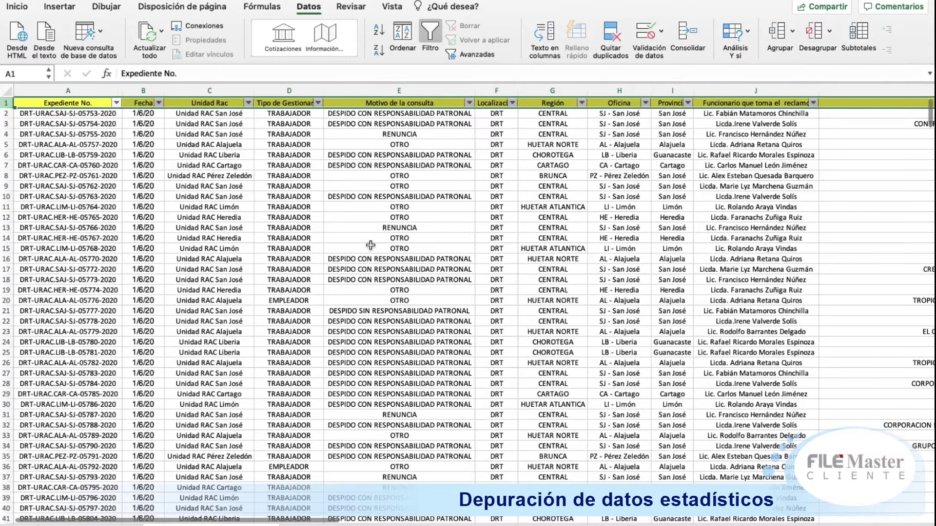
left_click(370, 245)
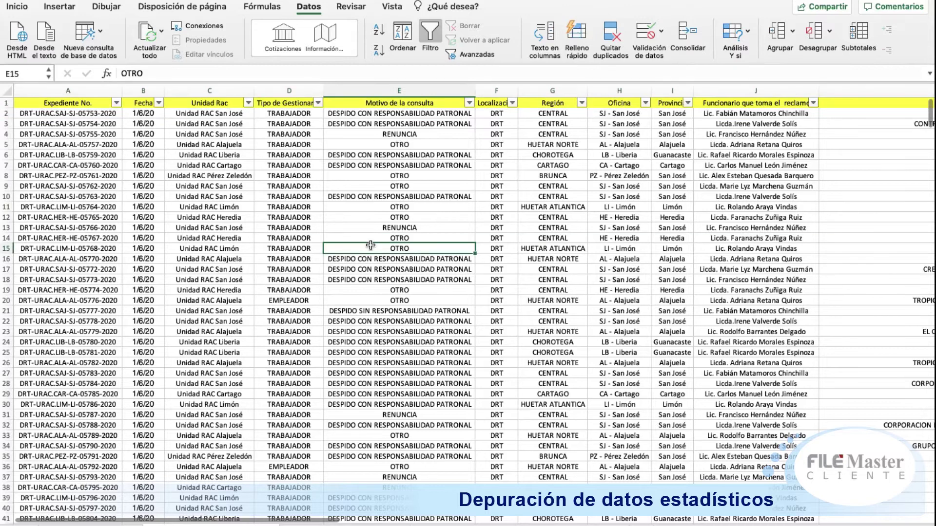
key("Up")
key("Up")
key("Up")
key("Up")
key("Up")
key("Up")
key("Up")
key("Up")
key("Up")
key("Up")
key("Up")
key("Up")
key("Up")
key("Up")
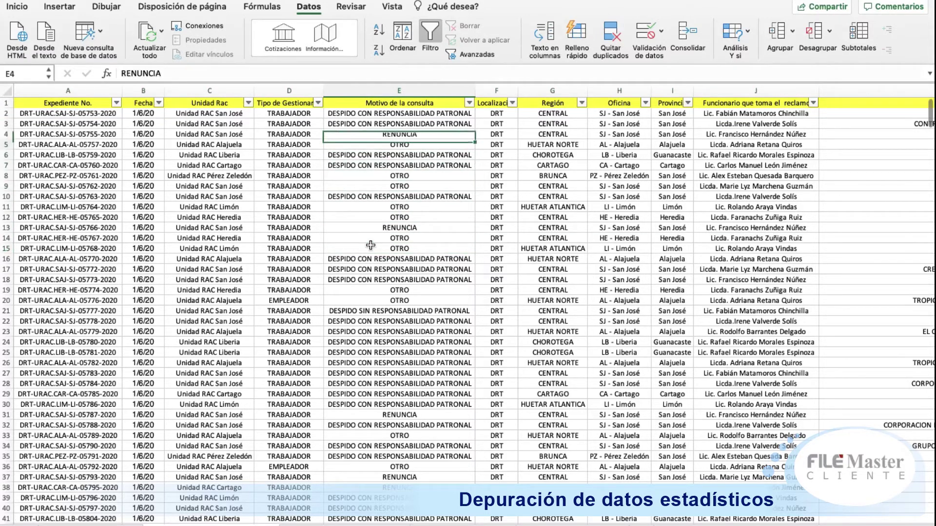
key("Right")
key("Right")
key("Right")
key("Right")
key("Right")
key("Right")
key("Right")
key("Right")
key("Right")
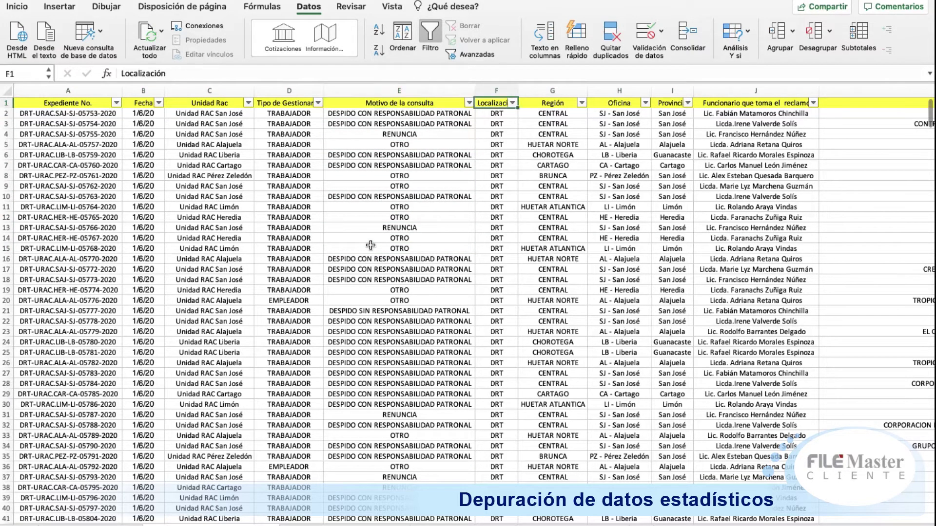
key("Right")
key("Right")
key("Right")
key("Right")
key("Right")
key("Right")
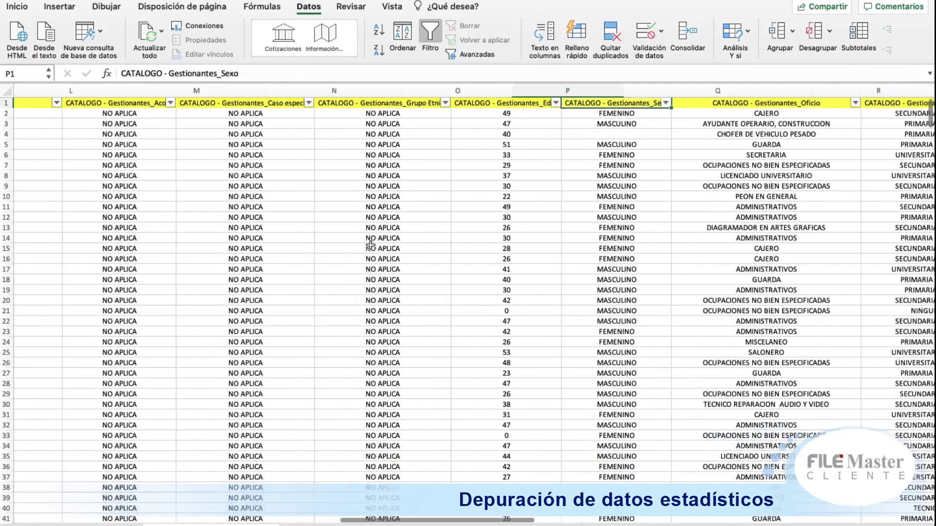
key("Right")
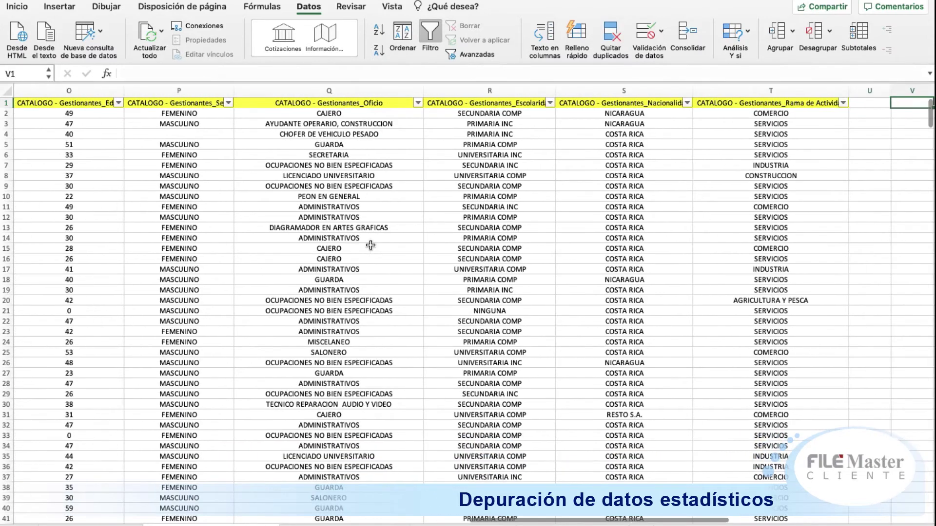
key("Left")
key("Left")
key("Left")
key("Left")
key("Left")
key("Left")
key("Left")
key("Left")
key("Left")
key("Left")
key("Left")
key("Left")
key("Left")
key("Left")
key("Left")
key("Left")
key("Left")
key("Left")
key("Left")
key("Left")
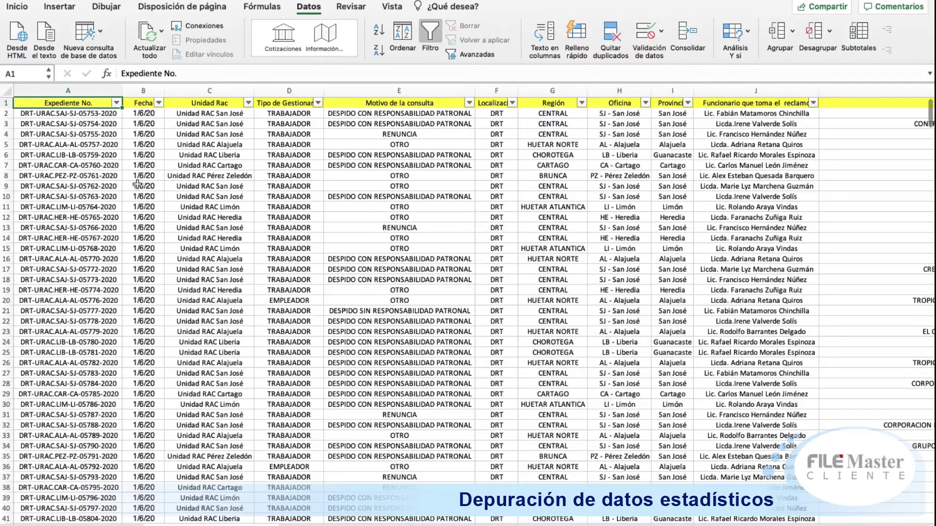
Step: Step through the headers Fecha, Expediente No., Unidad Rac, Nacionalidad and Oficina, then return to the first column
key("Right")
key("Right")
key("Left")
key("Left")
key("Right")
key("Right")
key("Right")
key("Right")
key("Right")
key("Right")
key("Right")
key("Right")
key("Right")
key("Right")
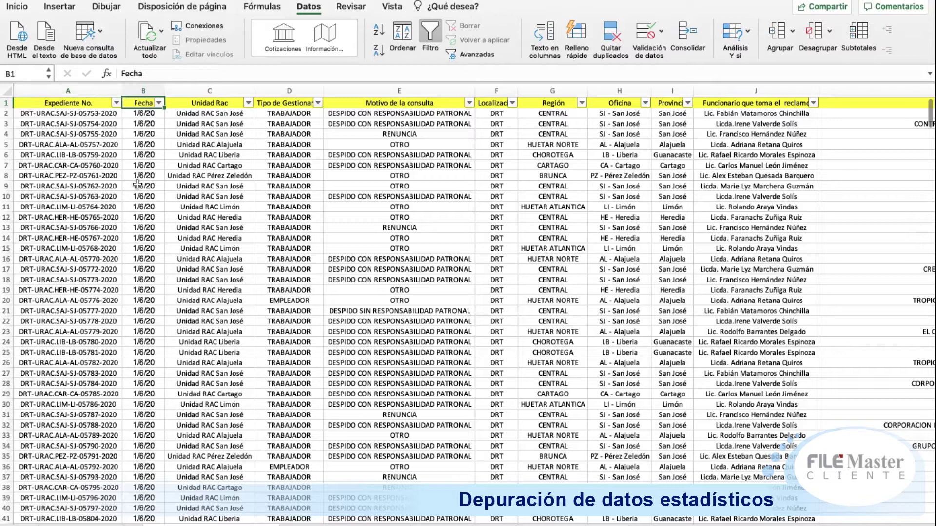
key("Left")
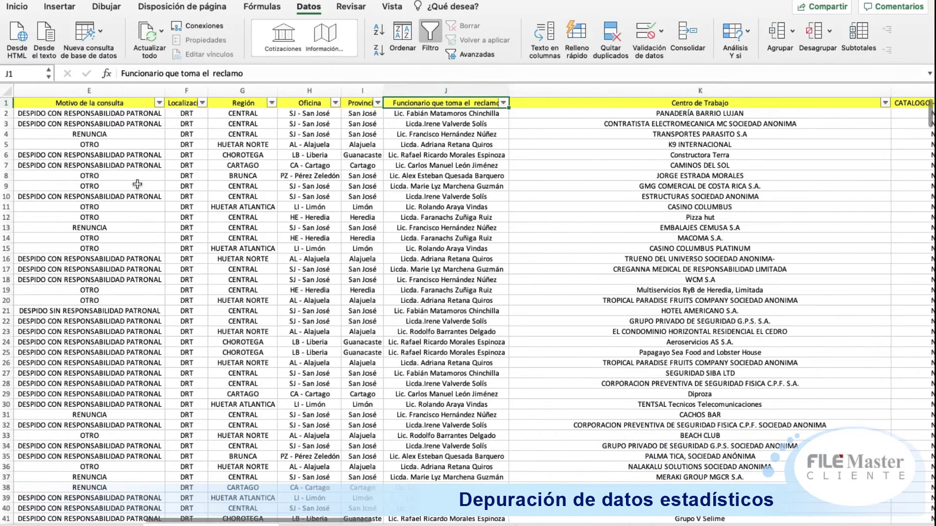
key("Right")
key("Right")
key("Right")
key("Right")
key("Right")
key("Right")
key("Right")
key("Right")
key("Left")
key("Right")
key("Right")
key("Right")
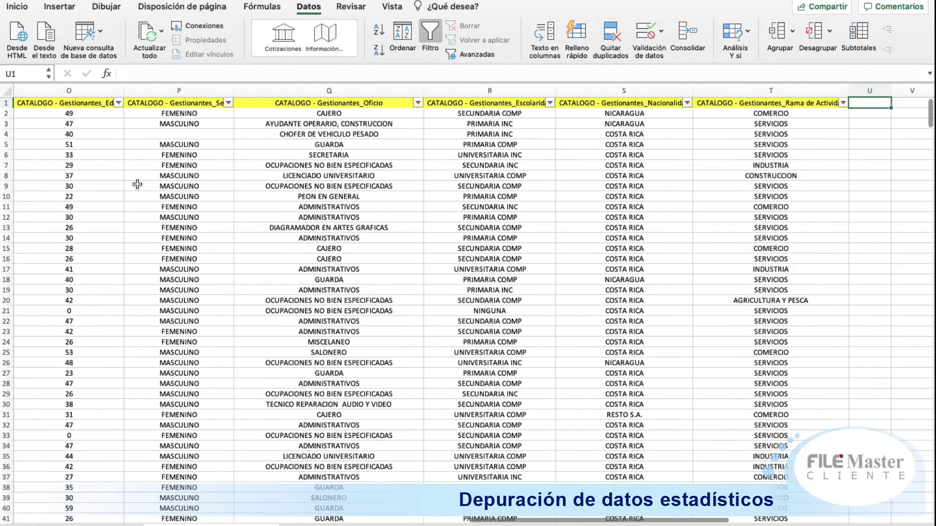
key("Left")
key("Left")
key("Left")
key("Left")
key("Left")
key("Left")
key("Left")
key("Left")
key("Left")
key("Left")
key("Left")
key("Left")
key("Left")
key("Left")
key("Left")
key("Left")
key("Left")
key("Left")
key("Left")
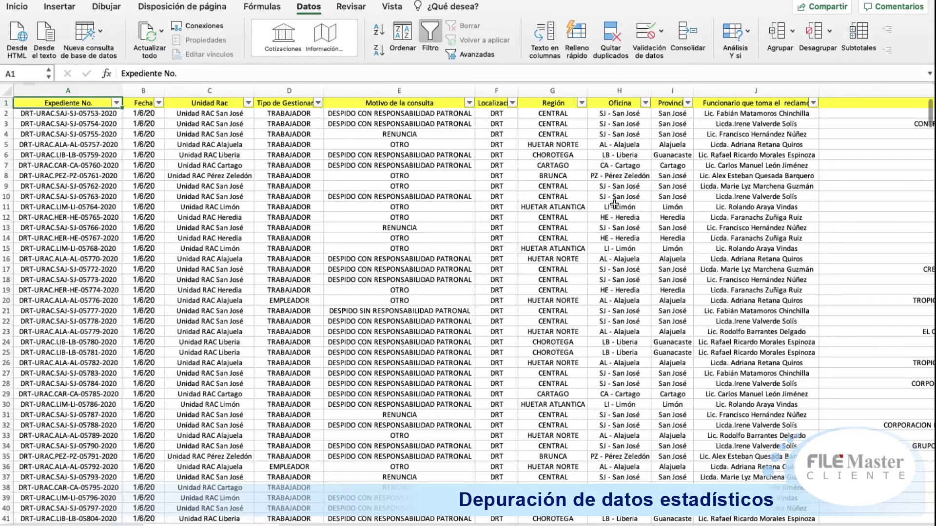
key("Right")
key("Right")
key("Right")
key("Right")
key("Right")
key("Right")
key("Right")
key("Right")
key("Right")
key("Right")
key("Right")
key("Right")
key("Right")
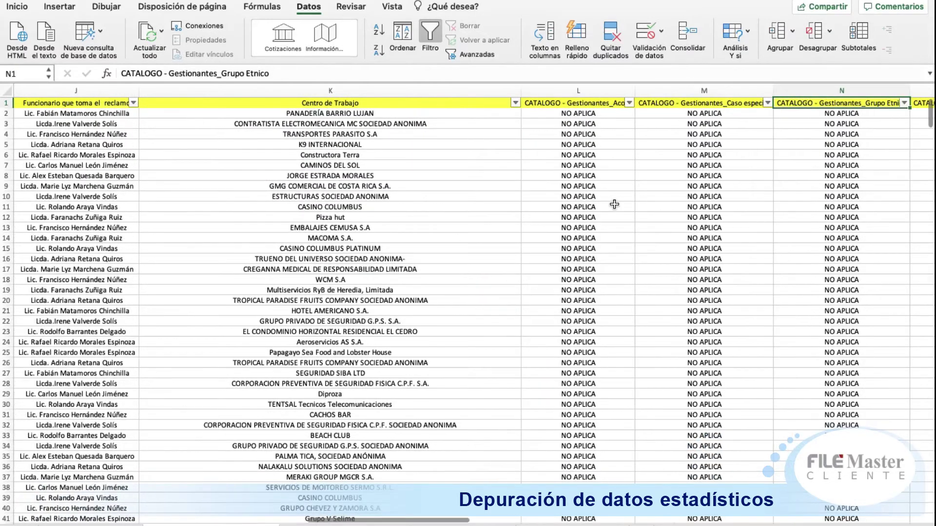
key("Left")
key("Left")
key("Left")
key("Left")
key("Left")
key("Left")
key("Left")
key("Left")
key("Left")
key("Left")
key("Left")
key("Left")
key("Left")
key("Left")
key("Left")
key("Left")
key("Left")
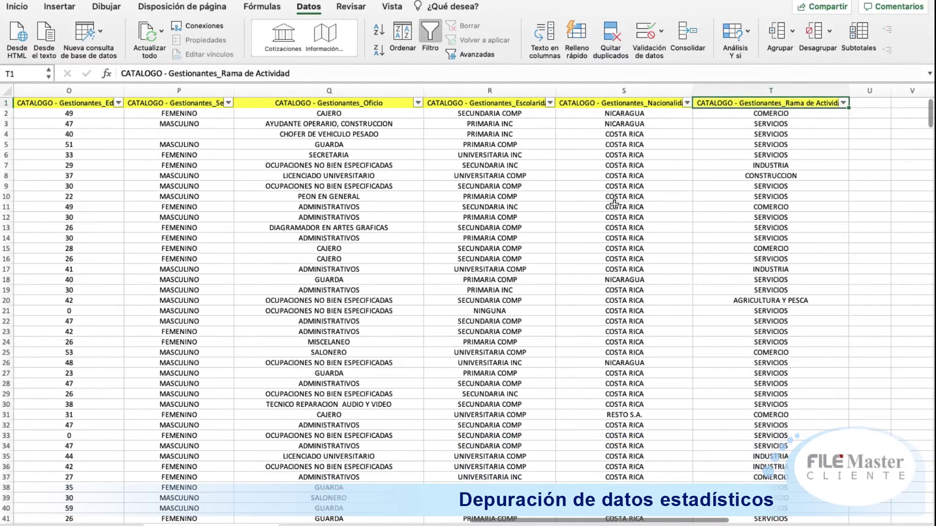
key("Left")
key("Left")
key("Left")
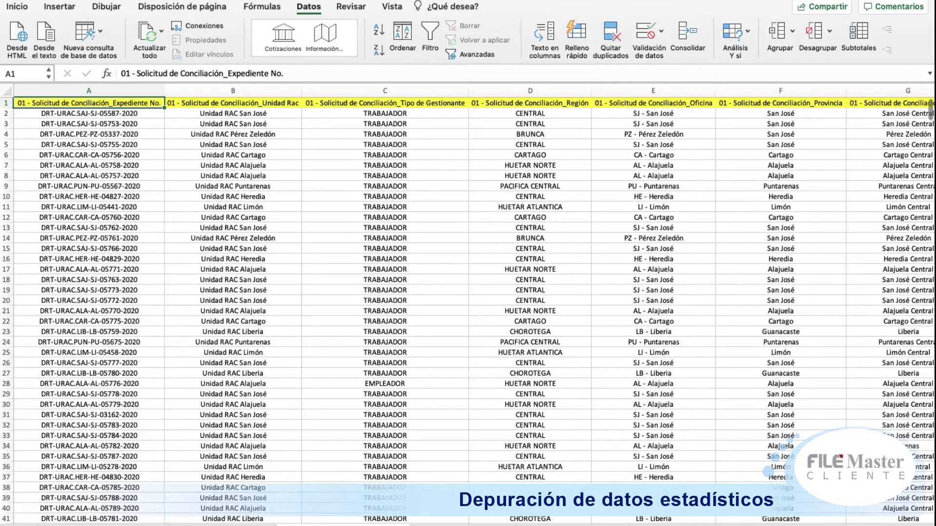
Step: Scan the conciliation headers from Fecha to Funcionario, then inspect row 23's values toward Tipo de Acta
key("Right")
key("Right")
key("Right")
key("Right")
key("Right")
key("Right")
key("Right")
key("Right")
key("Right")
key("Right")
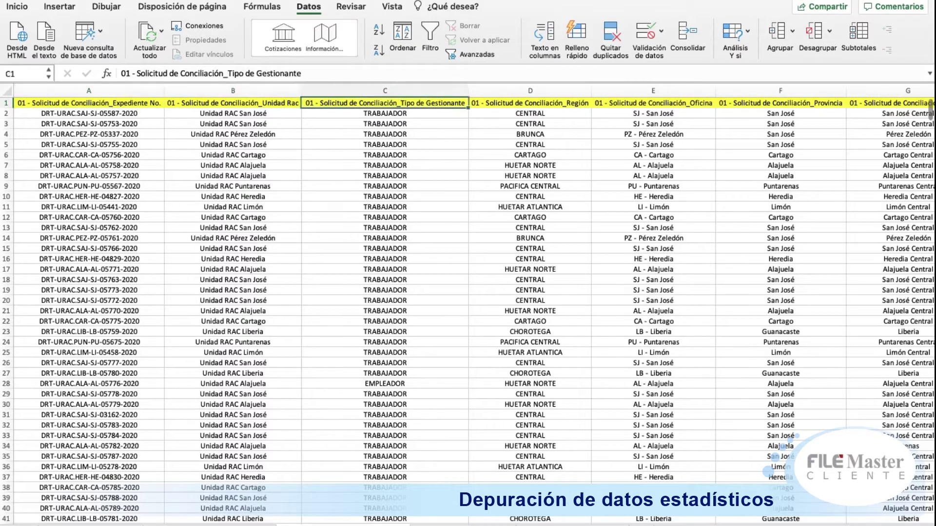
key("Right")
key("Right")
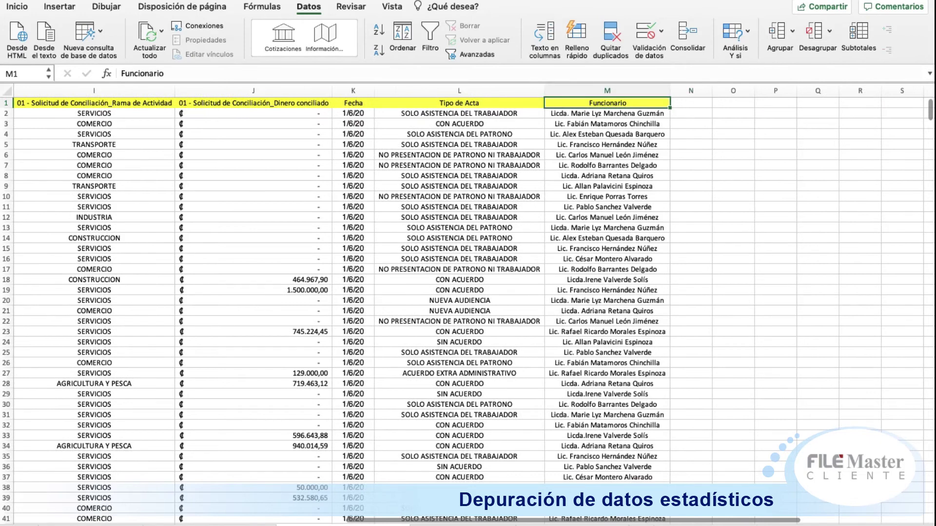
key("Left")
key("Left")
key("Left")
key("Left")
key("Left")
key("Left")
key("Left")
key("Left")
key("Left")
key("Left")
key("Left")
key("Left")
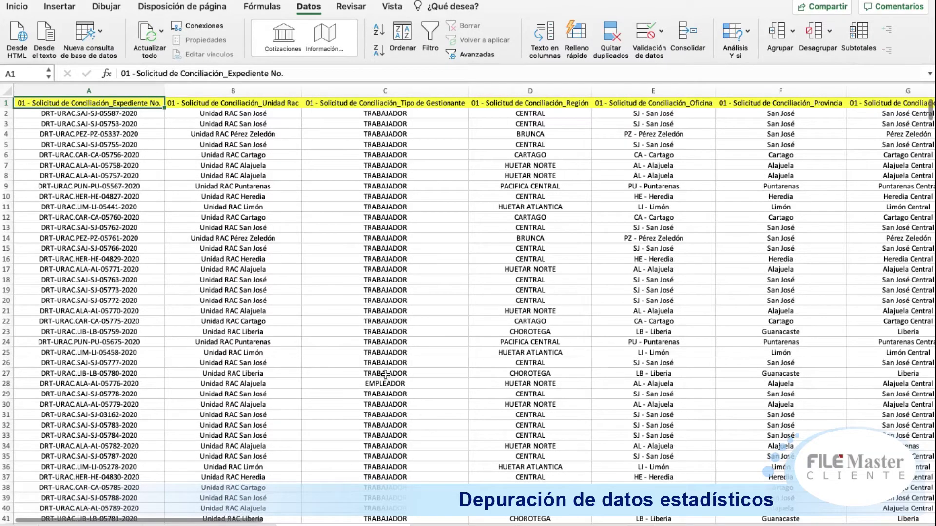
left_click(395, 332)
key("Right")
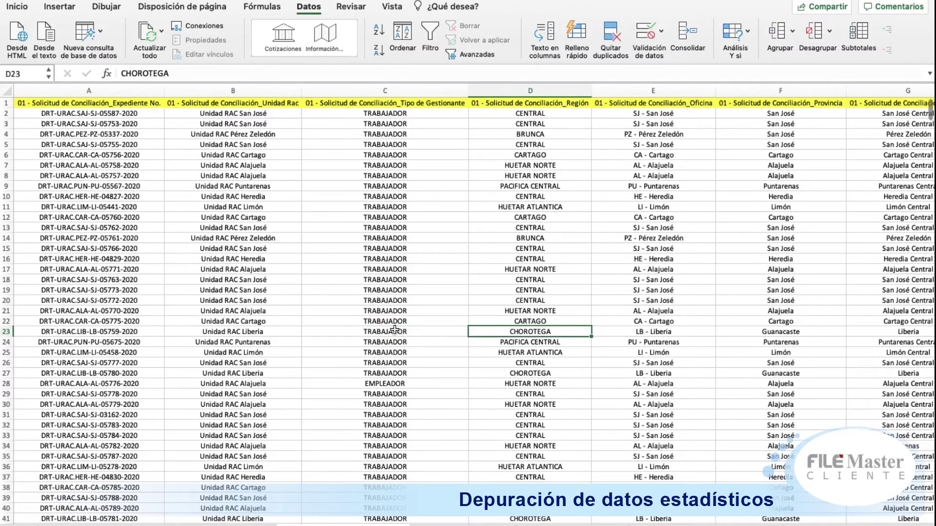
key("Right")
key("Right")
key("Right")
key("Right")
key("Right")
key("Right")
key("Right")
key("Right")
key("Right")
Step: Check the first record's Fecha date and Dinero conciliado amount, then return to the first header
key("Up")
key("Up")
key("Up")
key("Up")
key("Up")
key("Up")
key("Up")
key("Up")
key("Up")
key("Up")
key("Up")
key("Up")
key("Up")
key("Up")
key("Up")
key("Up")
key("Up")
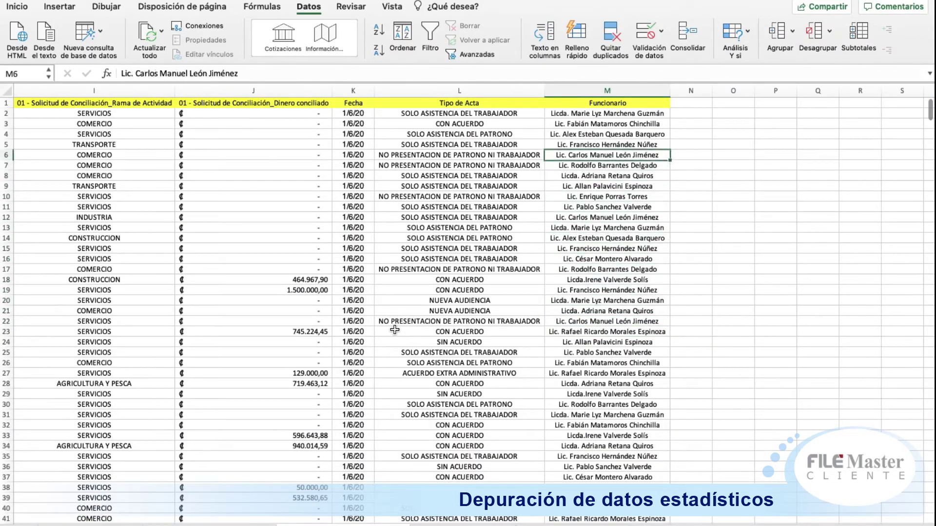
key("Up")
key("Up")
key("Up")
key("Up")
key("Up")
key("Left")
key("Left")
key("Down")
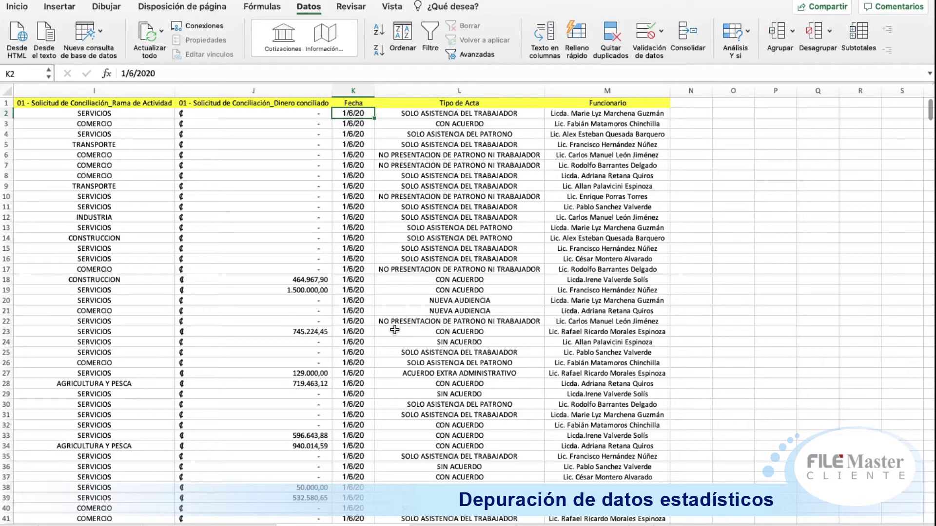
key("Left")
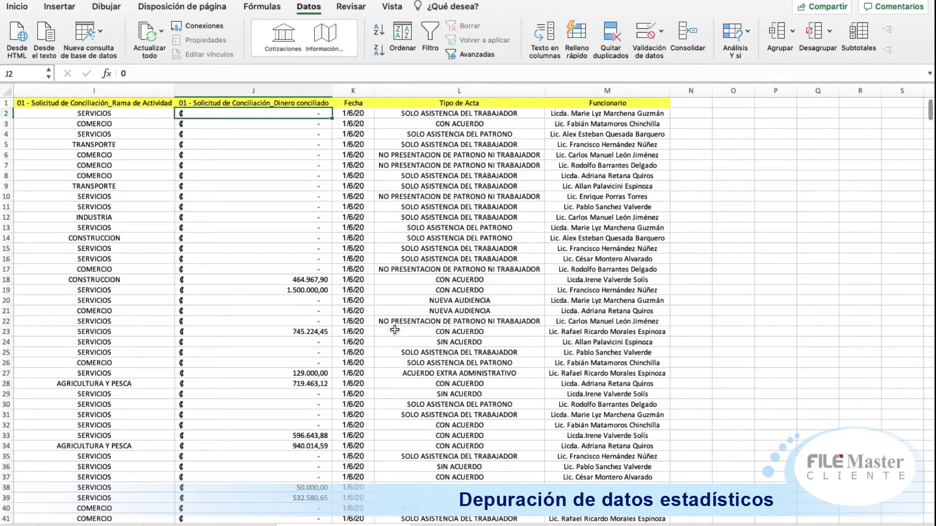
key("Up")
key("Left")
key("Left")
key("Left")
key("Left")
key("Left")
key("Left")
key("Left")
key("Left")
key("Left")
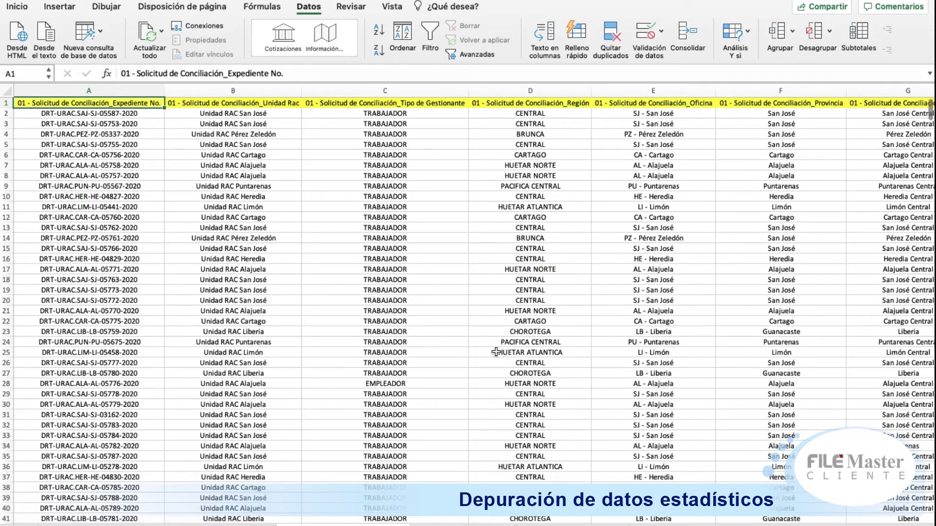
Step: Compare the Tipo de Acta and Funcionario headers at the end of the header row
key("Right")
key("Right")
key("Right")
key("Right")
key("Right")
key("Right")
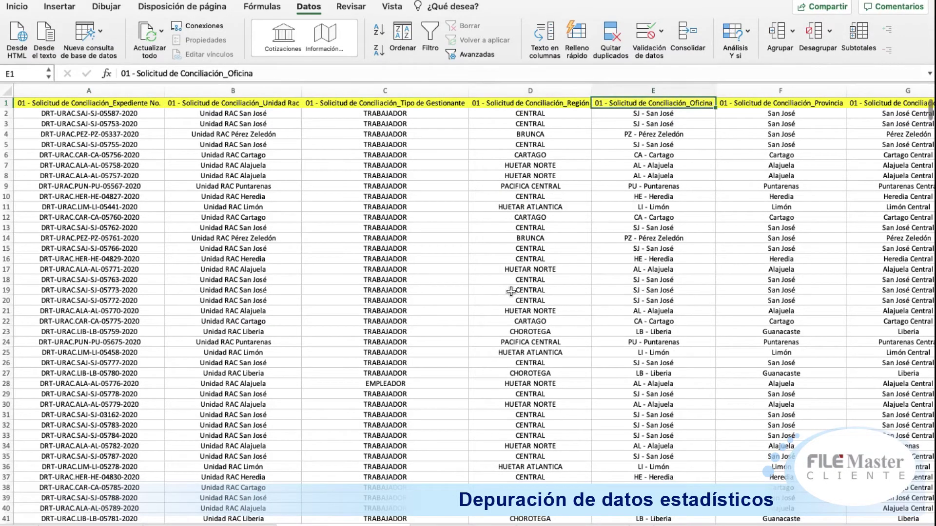
key("Right")
key("Right")
key("Right")
key("Right")
key("Right")
key("Right")
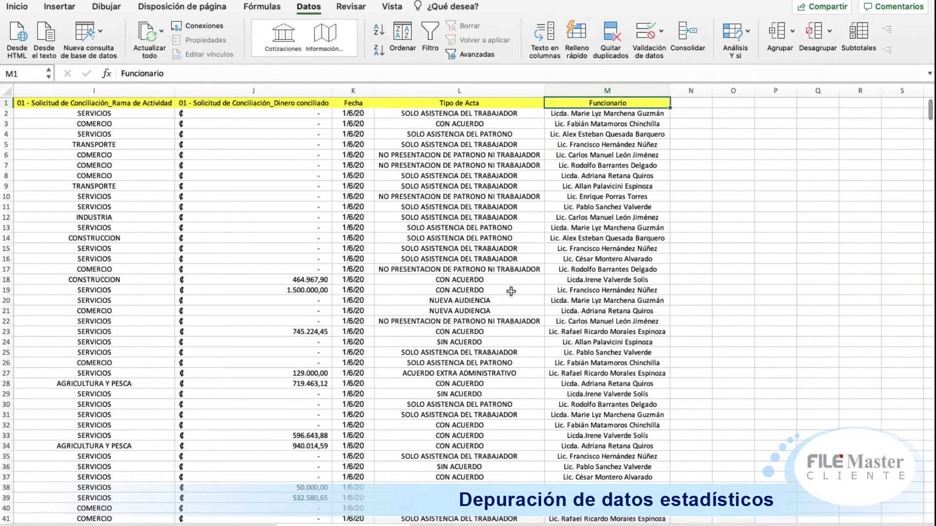
key("Left")
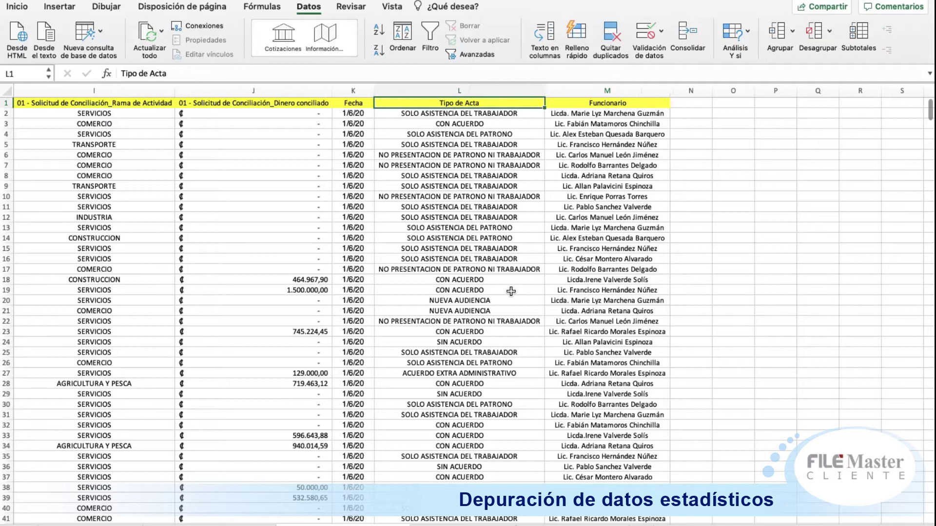
key("Right")
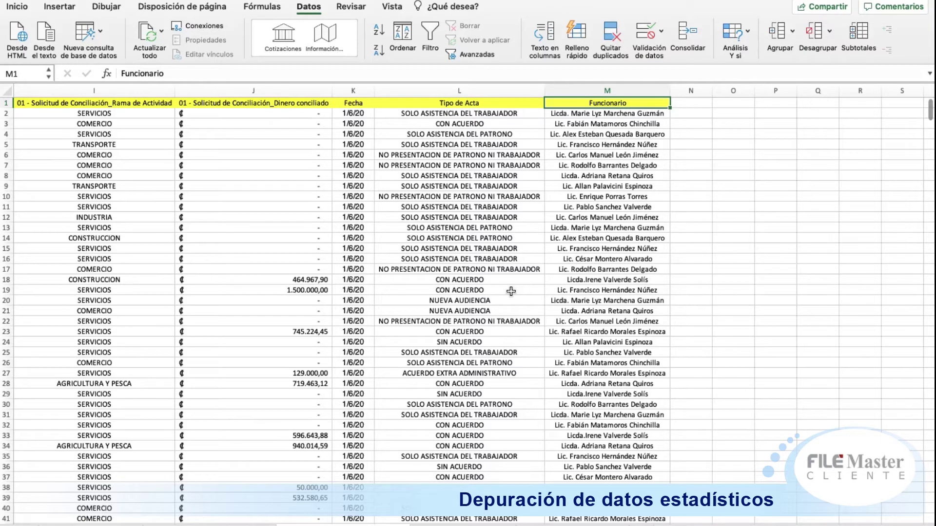
key("Left")
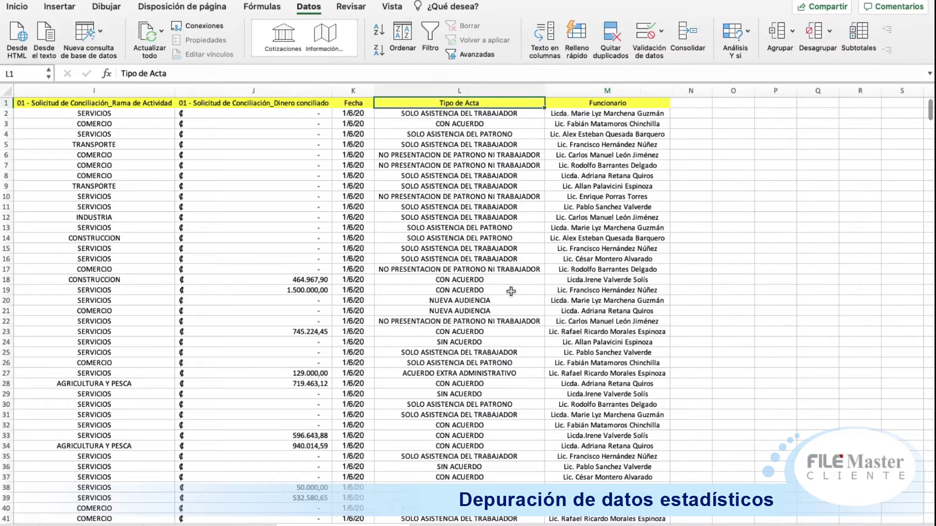
key("Right")
Step: Compare row 2's Tipo de Acta and Funcionario values, then show the empty header-only template sheet
key("Down")
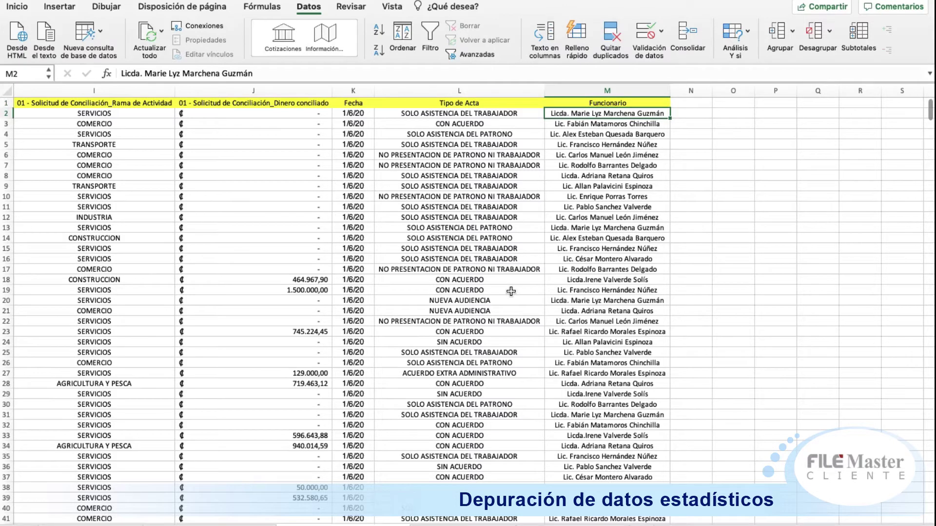
key("Left")
key("Right")
key("Left")
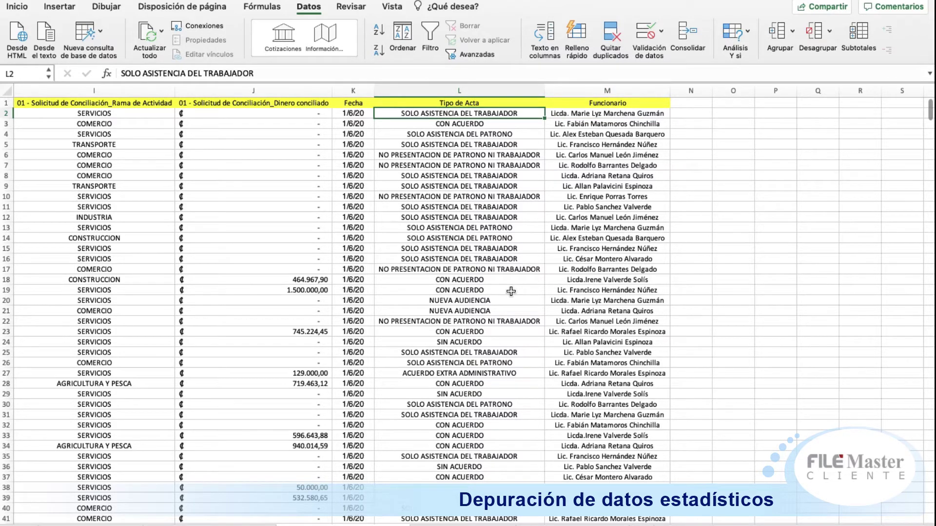
key("Left")
key("Left")
key("Left")
key("Left")
key("Left")
key("Left")
key("Left")
key("Left")
key("Left")
key("Left")
key("Left")
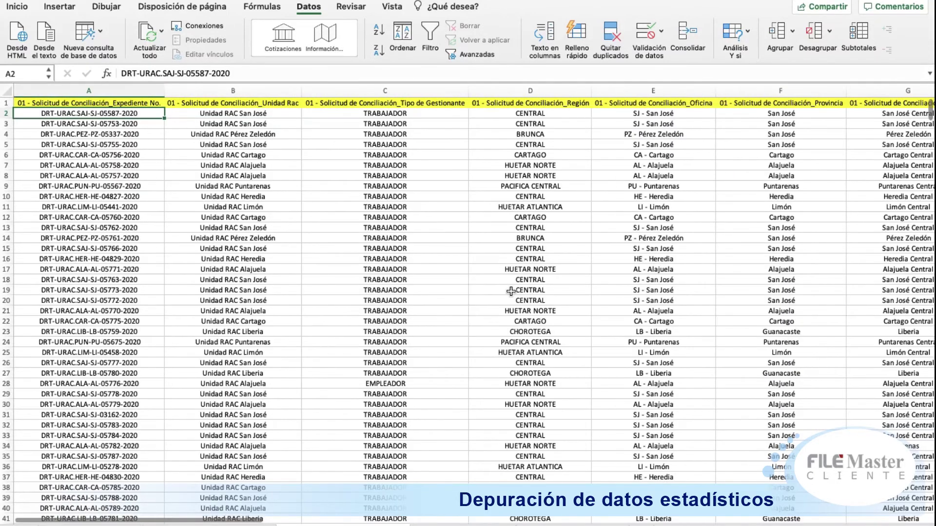
key("Right")
key("Right")
key("Right")
key("Right")
key("Right")
key("Right")
key("Right")
key("Right")
key("Right")
key("Right")
key("Right")
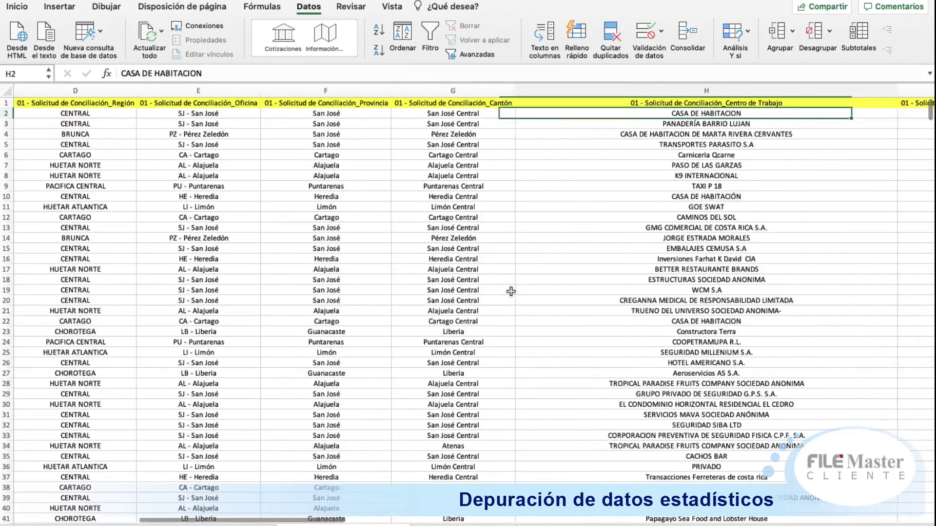
key("Right")
key("Left")
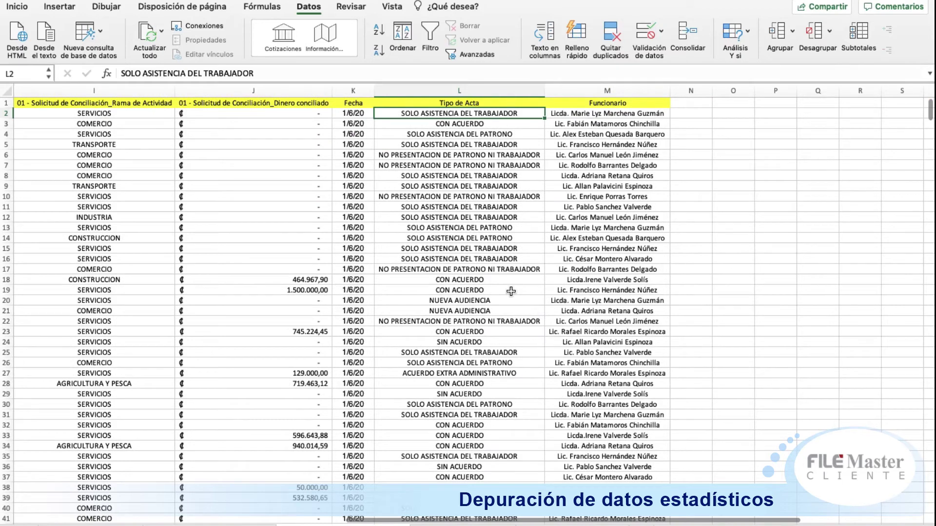
left_click(461, 525)
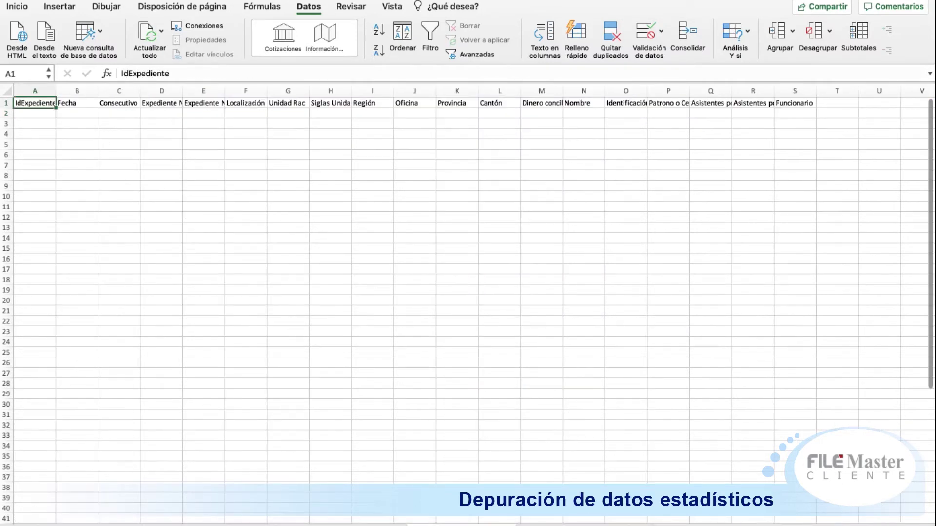
left_click(571, 525)
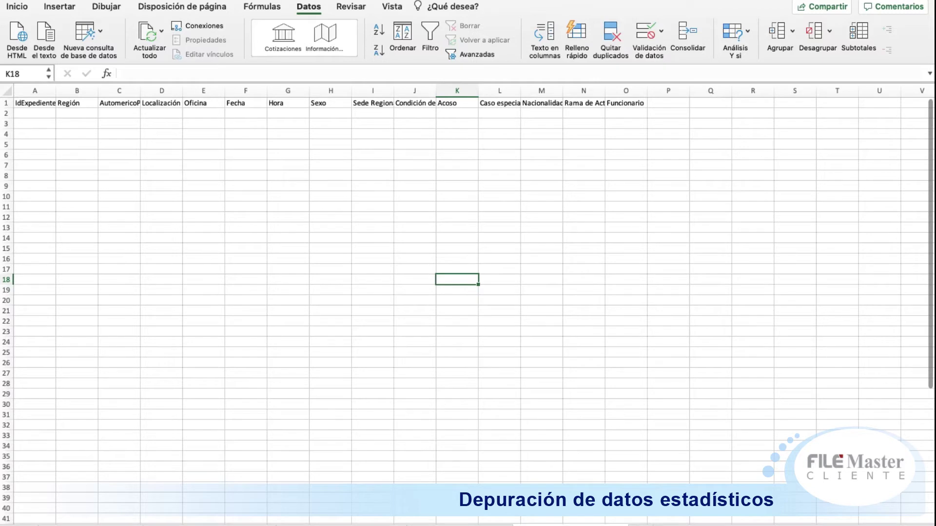
left_click(461, 525)
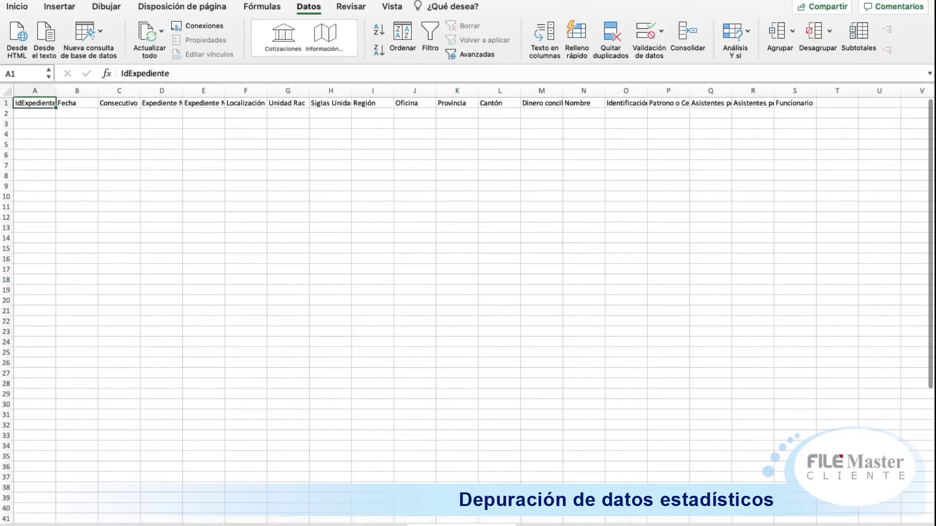
left_click(571, 525)
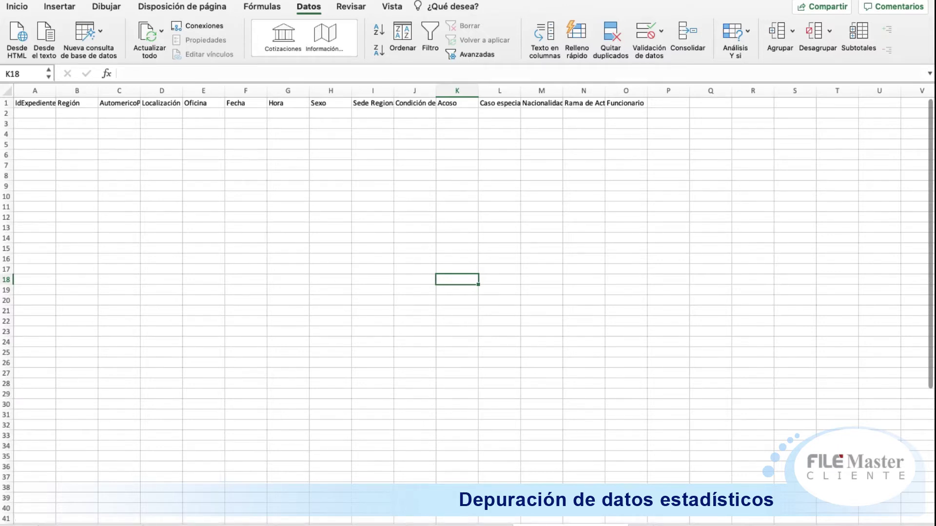
left_click(461, 525)
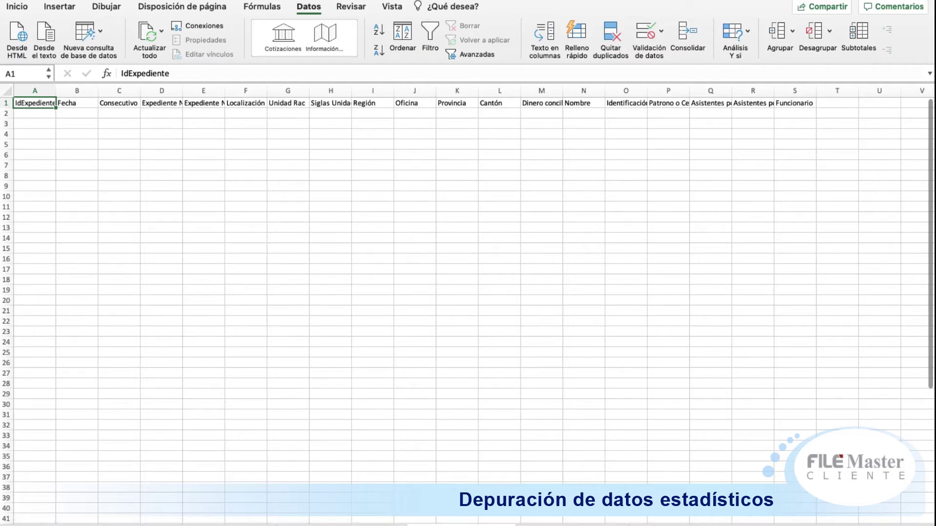
right_click(467, 1)
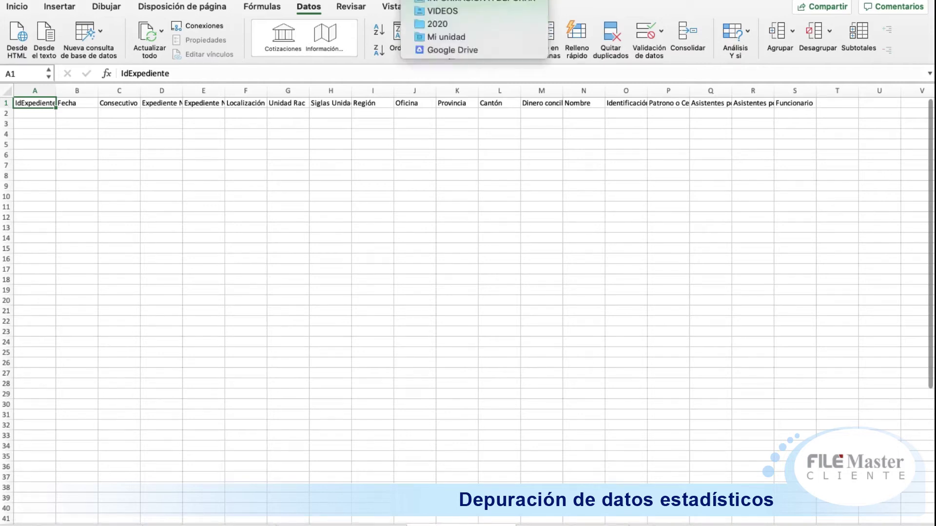
left_click(505, 482)
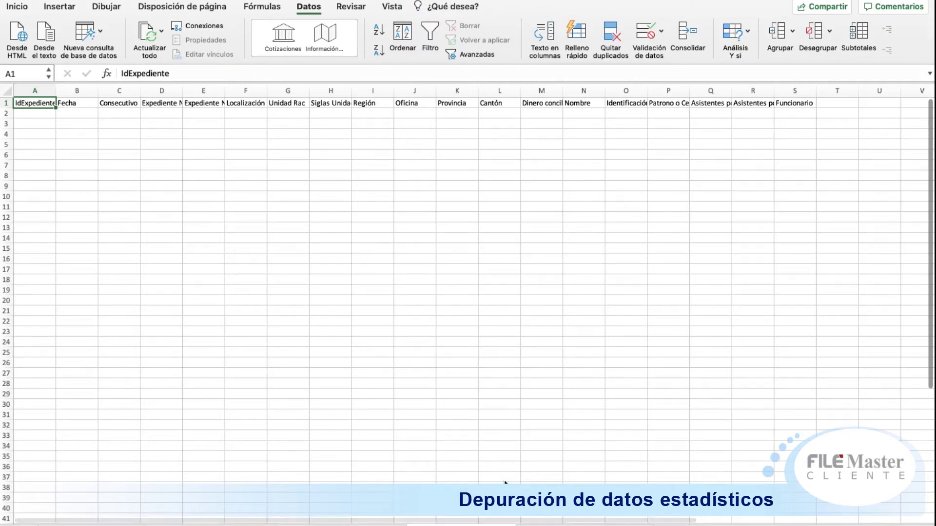
left_click(497, 415)
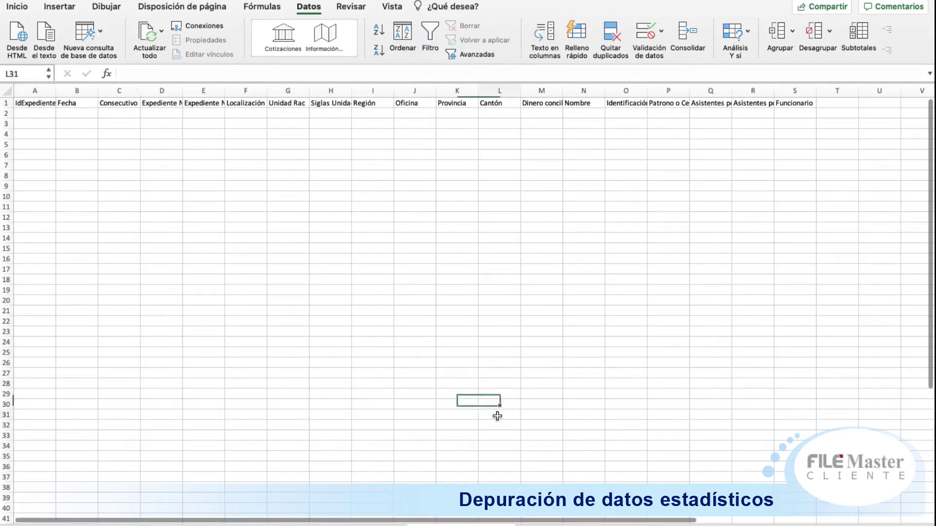
key("Left")
key("Left")
key("Left")
key("Left")
key("Left")
key("Left")
key("Left")
key("Left")
key("Left")
key("Left")
key("Left")
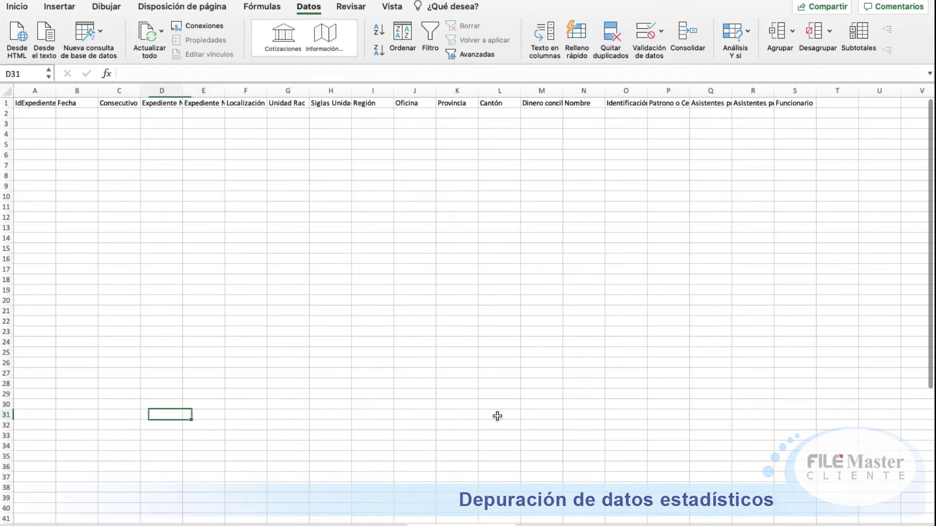
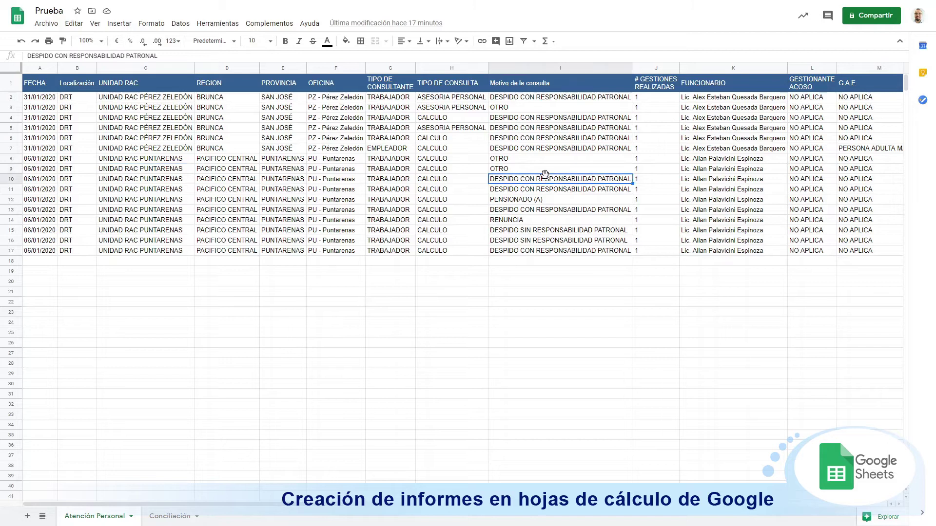
Step: Select the Atención Personal data in columns A through T and open the Datos menu
key("Right")
key("Right")
key("Right")
key("Right")
key("Right")
key("Right")
key("Right")
key("Right")
key("Right")
key("Right")
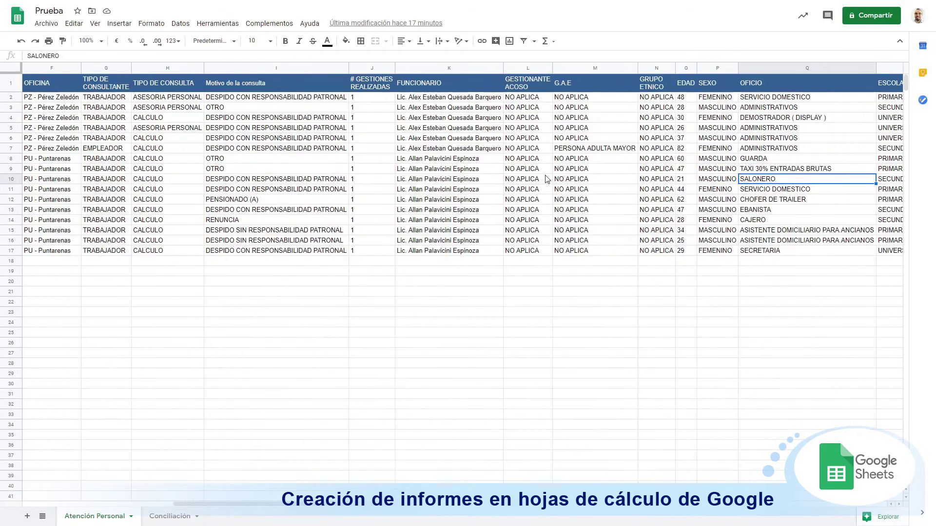
key("Right")
key("Right")
key("Right")
key("Left")
key("Left")
key("Left")
key("Left")
key("Left")
key("Left")
key("Left")
key("Left")
key("Left")
key("Left")
key("Left")
key("Left")
key("Left")
key("Left")
key("Left")
key("Left")
key("Left")
key("Left")
key("Left")
key("Left")
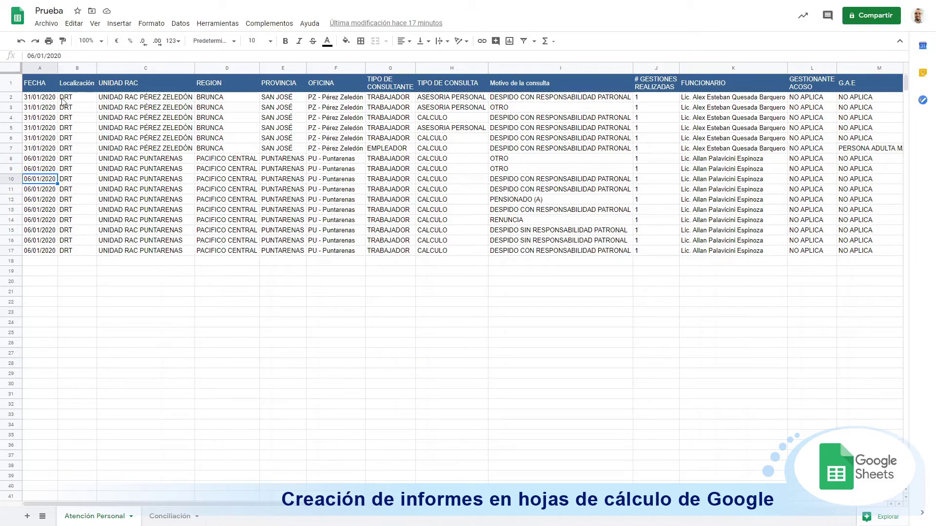
left_click_drag(40, 72, 149, 68)
key("ctrl+shift+Right")
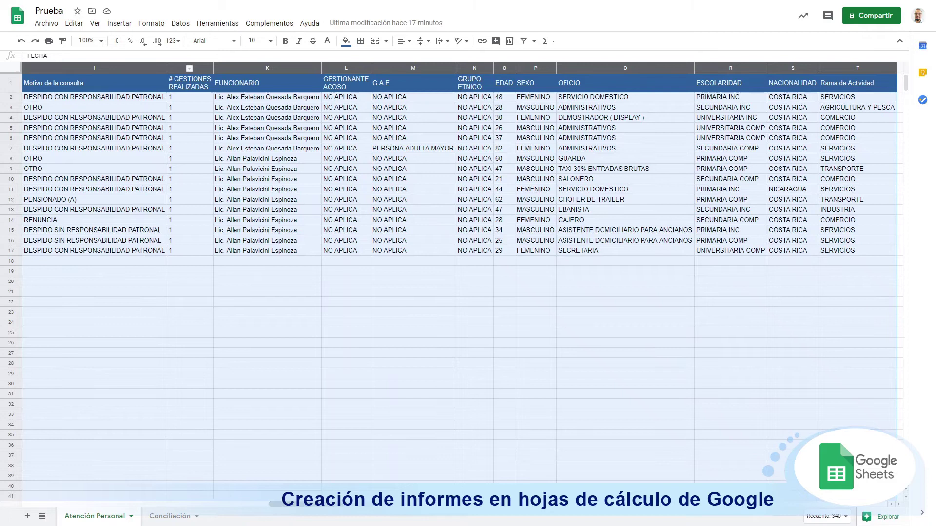
scroll(134, 187, "right", 5)
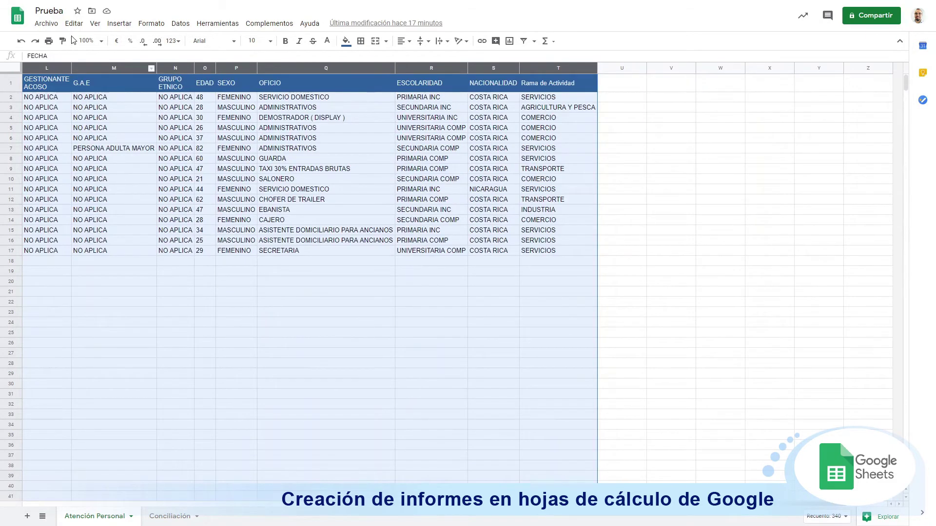
left_click(179, 26)
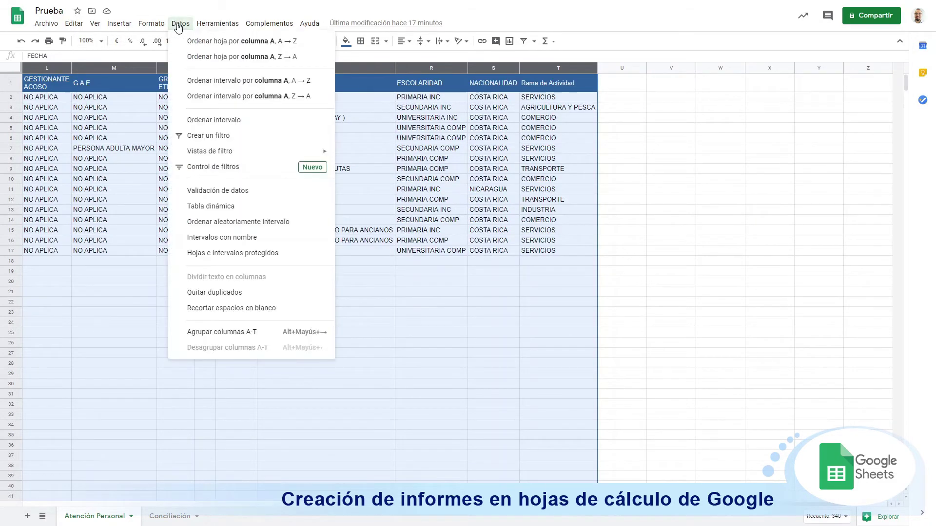
Step: Insert a pivot table from Atención Personal!A:T on a new sheet
left_click(209, 207)
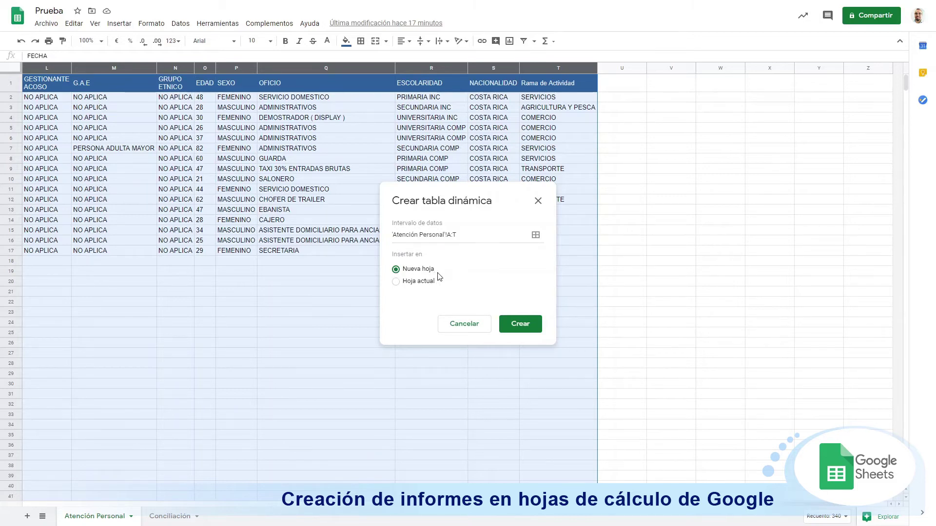
left_click(522, 330)
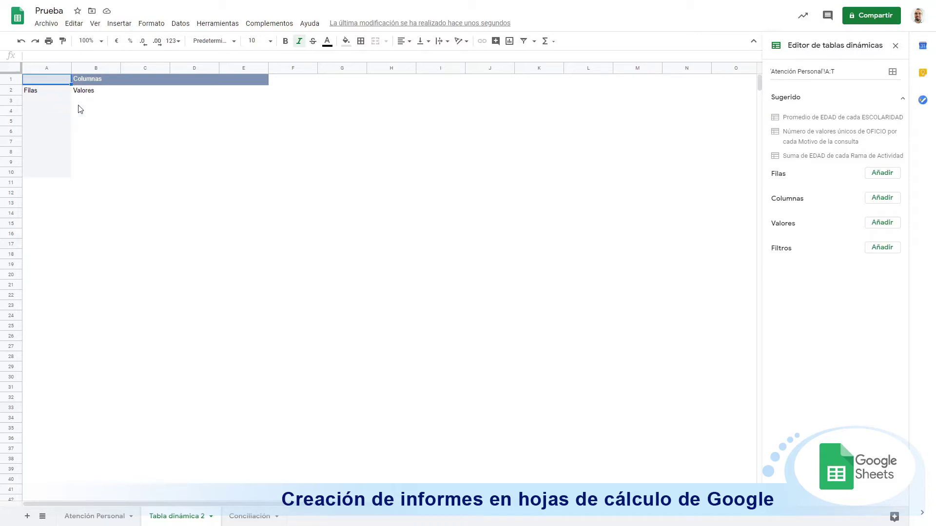
Step: Insert four empty rows above the pivot table
right_click(12, 80)
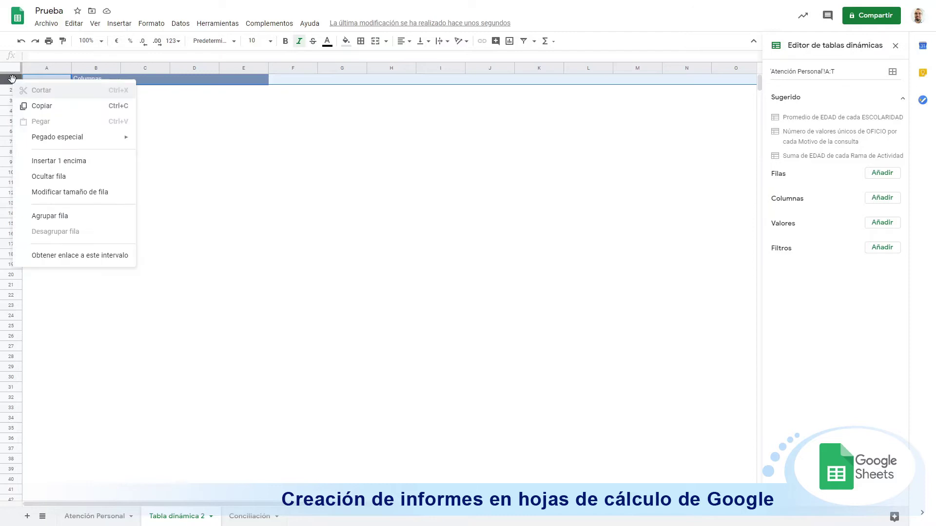
left_click(166, 131)
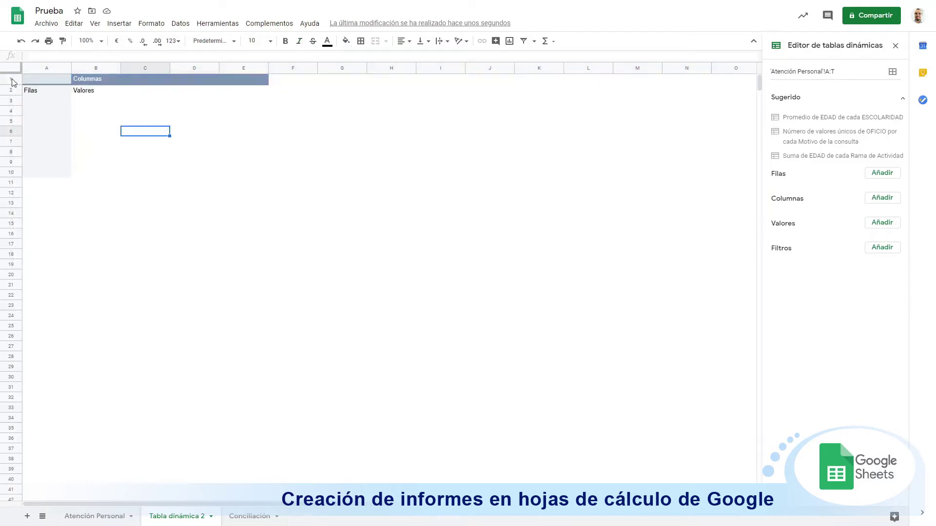
left_click_drag(14, 80, 11, 105)
right_click(11, 106)
left_click(59, 188)
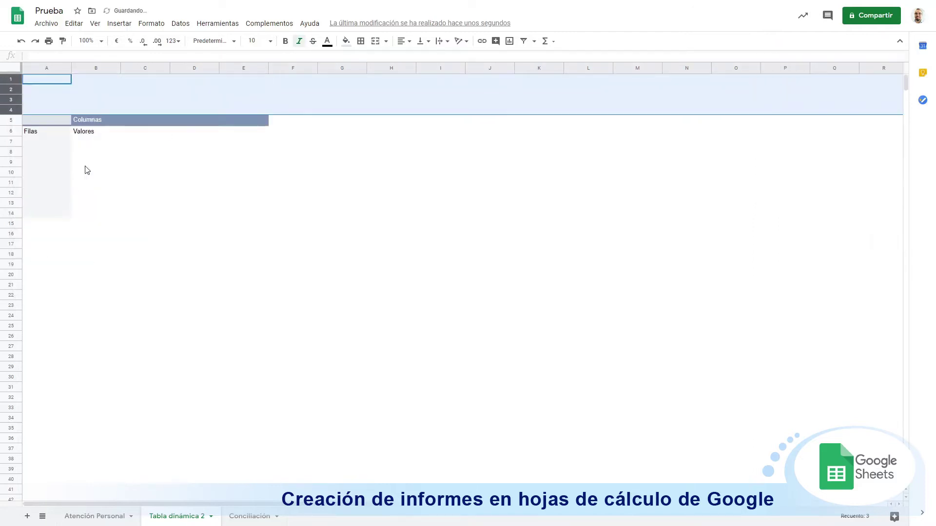
Step: After checking the office name in Atención Personal, type UNIDAD RAC PEREZ ZELEDON in A2
left_click(54, 101)
left_click(48, 93)
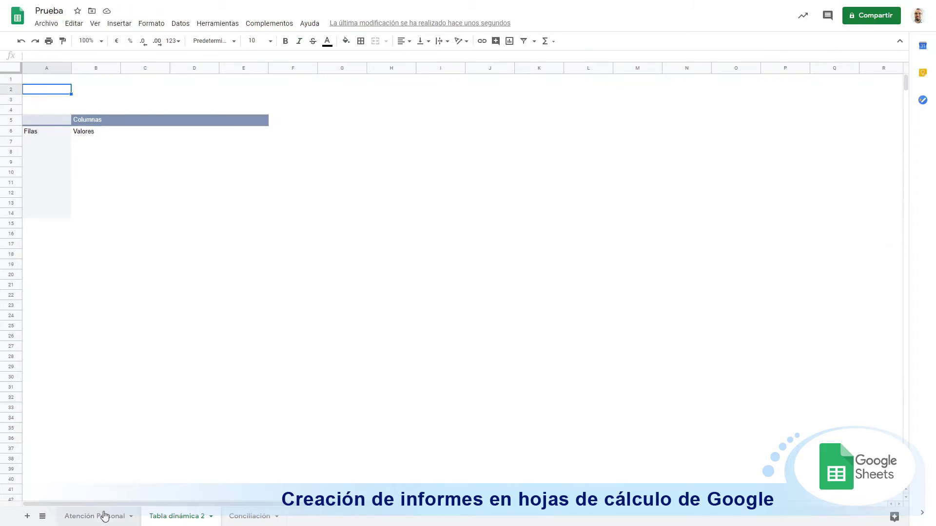
left_click(102, 515)
left_click(205, 203)
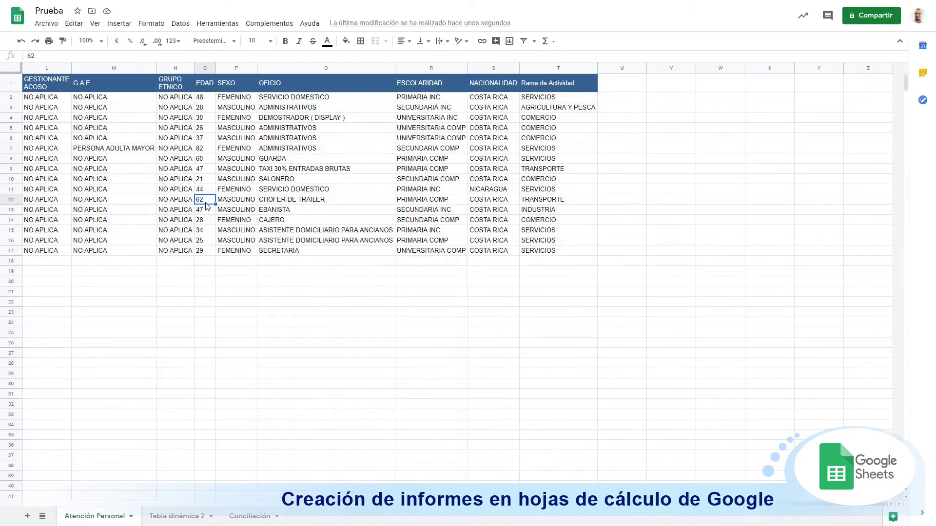
key("Home")
key("Right")
key("Right")
key("Up")
key("Up")
key("Up")
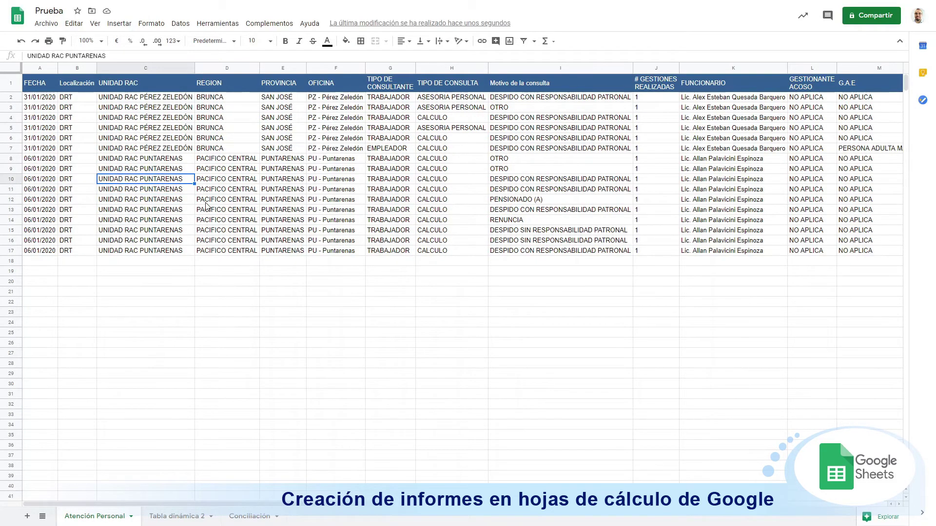
left_click(185, 518)
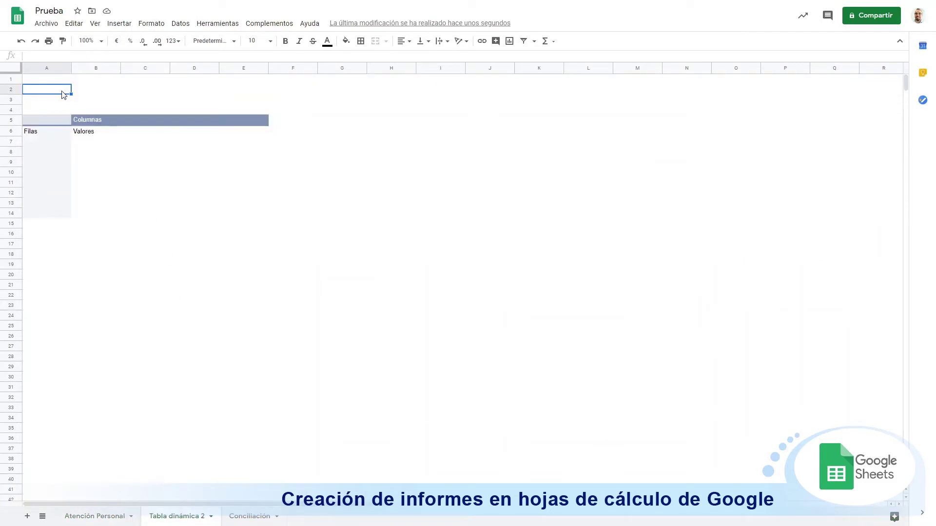
type("UNIDAD RAC PEREZ ZELEDON")
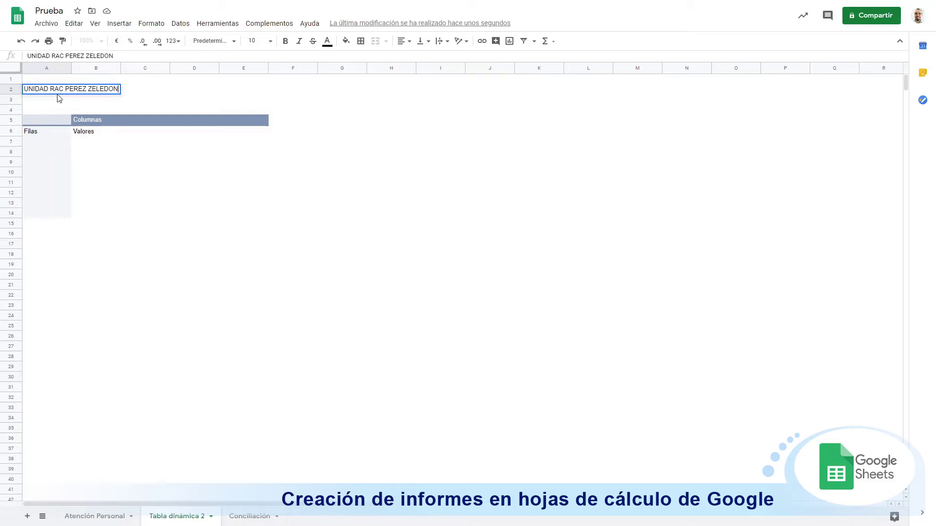
key("Return")
Step: Add the subtitle ATENCION DIARIA in A3 and insert a blank row above row 4
left_click(44, 114)
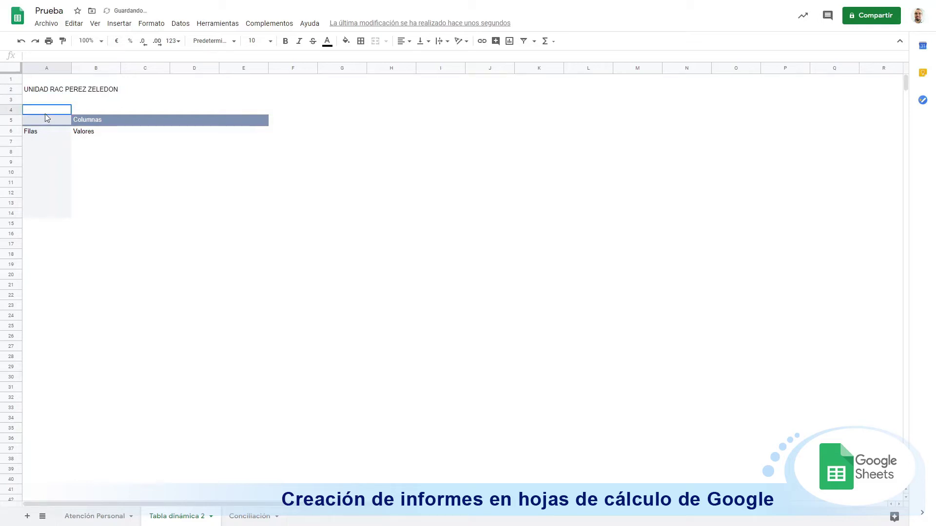
key("Up")
type("AT")
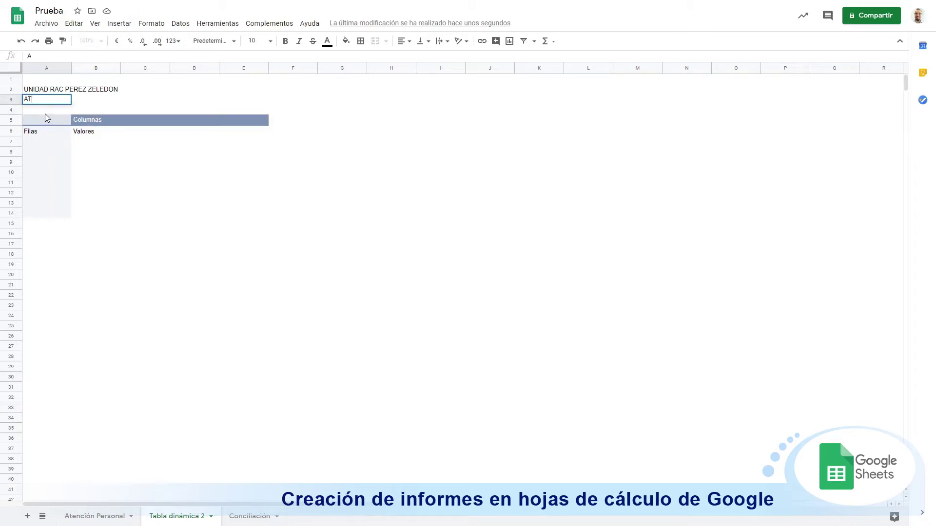
type("ENCION DIARIA")
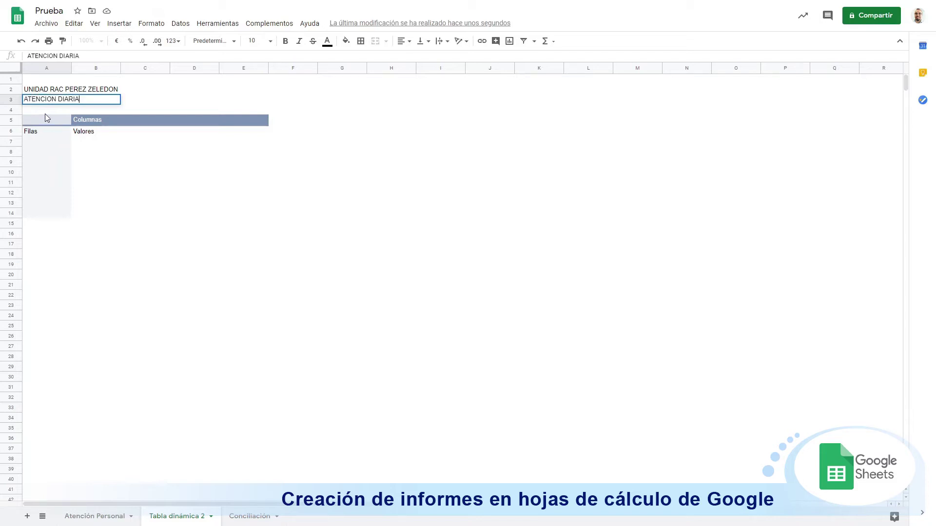
key("Return")
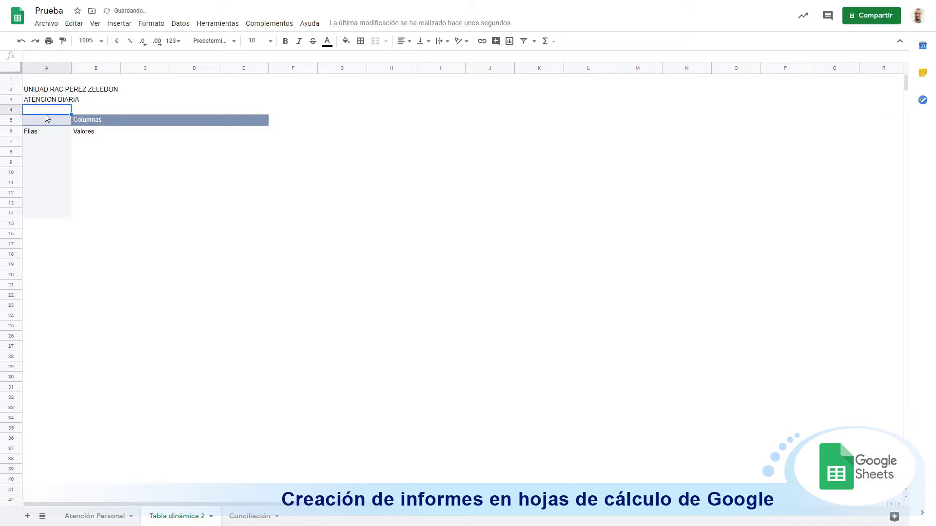
right_click(15, 111)
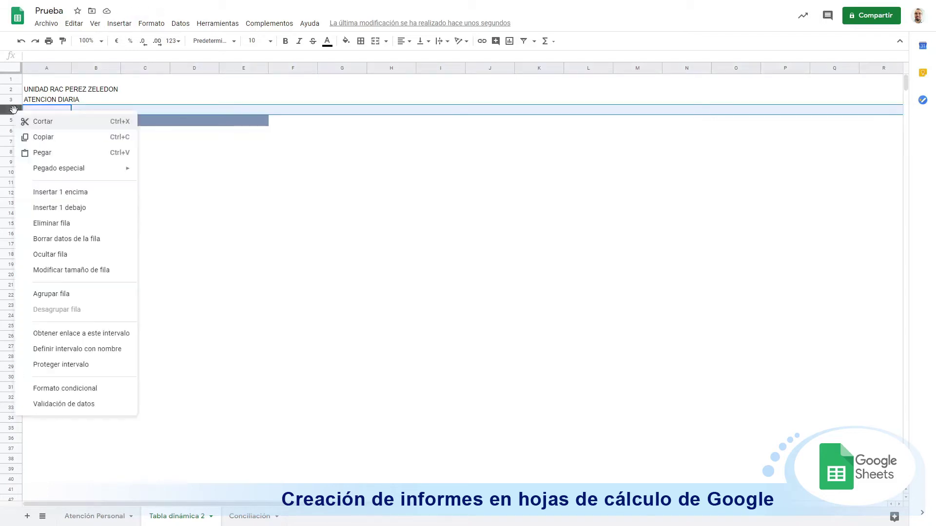
left_click(56, 191)
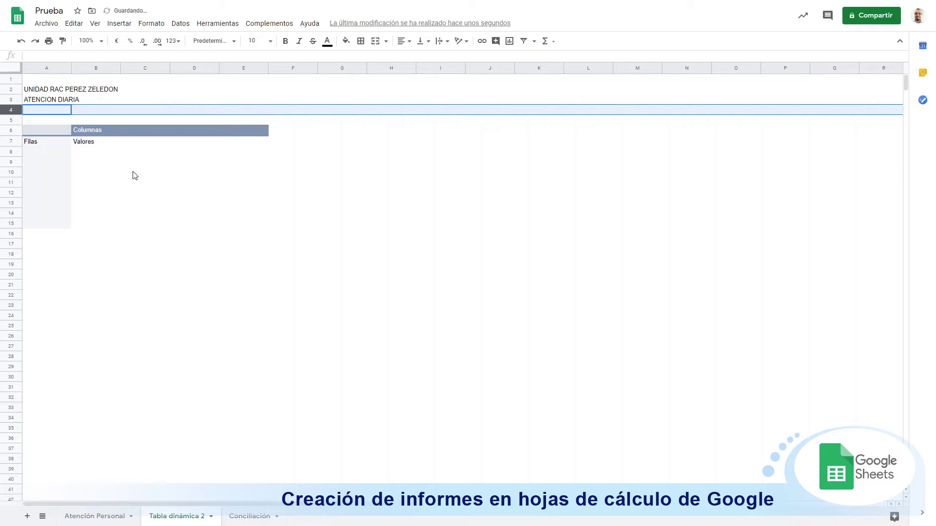
left_click(55, 177)
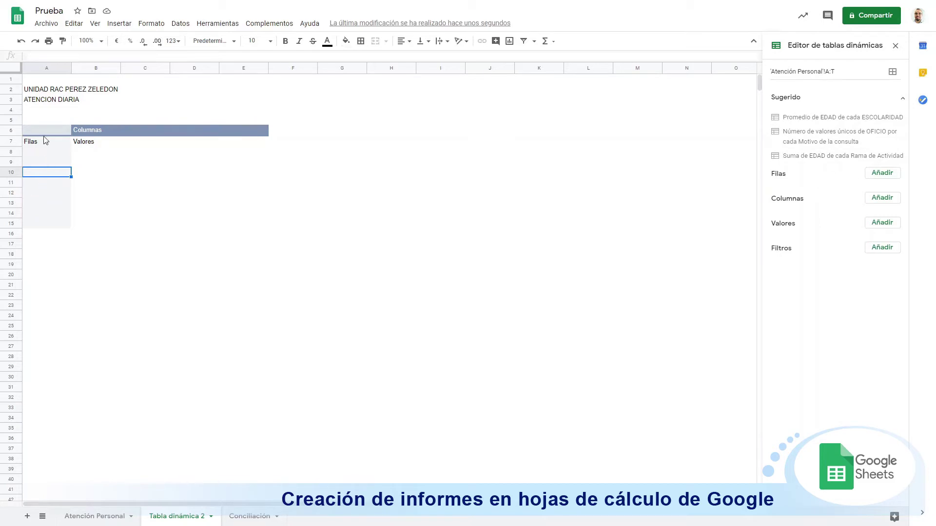
Step: Set Motivo de la consulta as rows and SUM of # GESTIONES REALIZADAS as values, widening column A
left_click(884, 177)
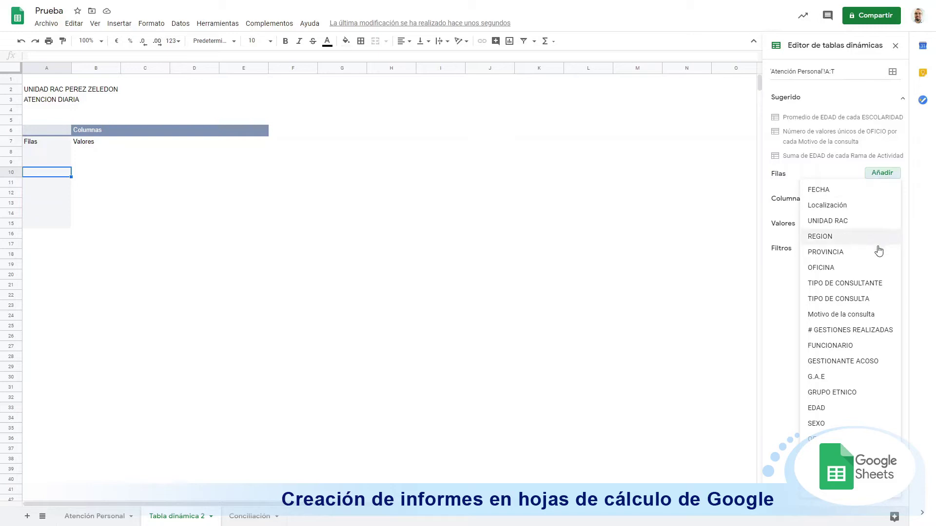
left_click(868, 316)
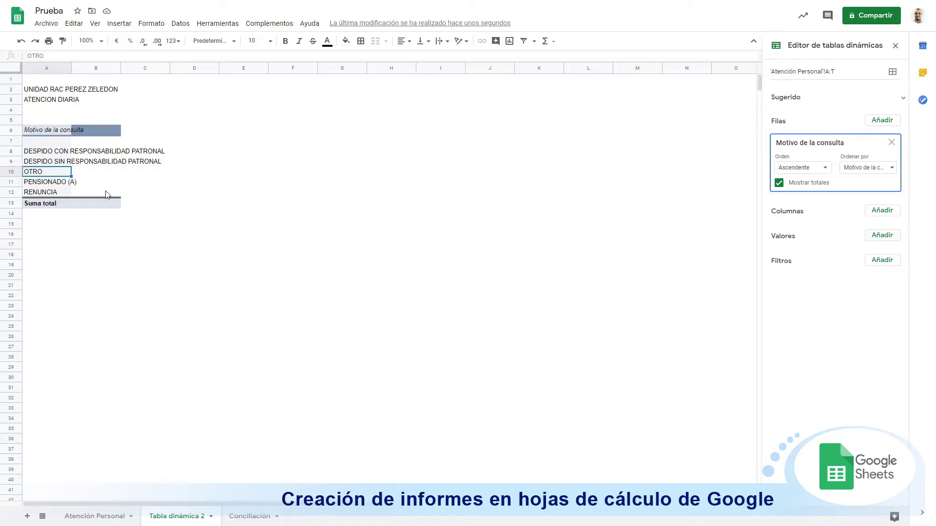
left_click(891, 237)
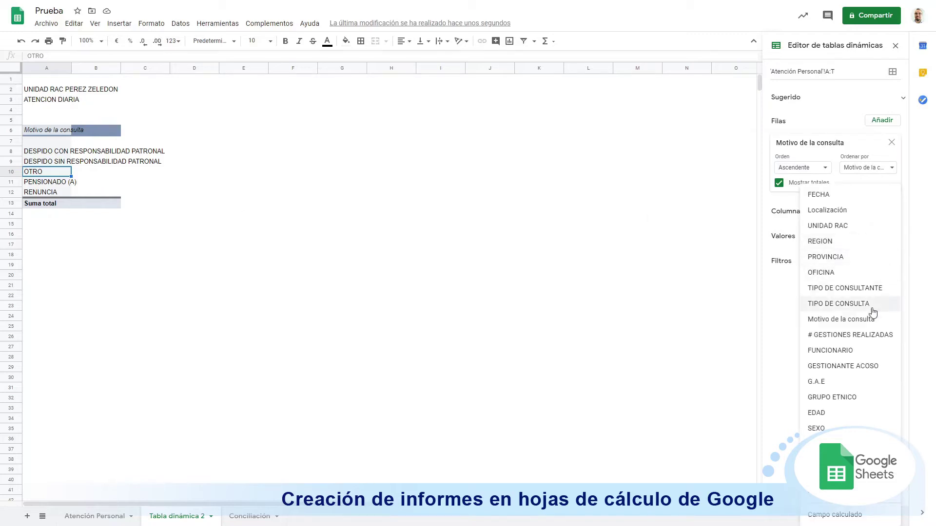
left_click(860, 341)
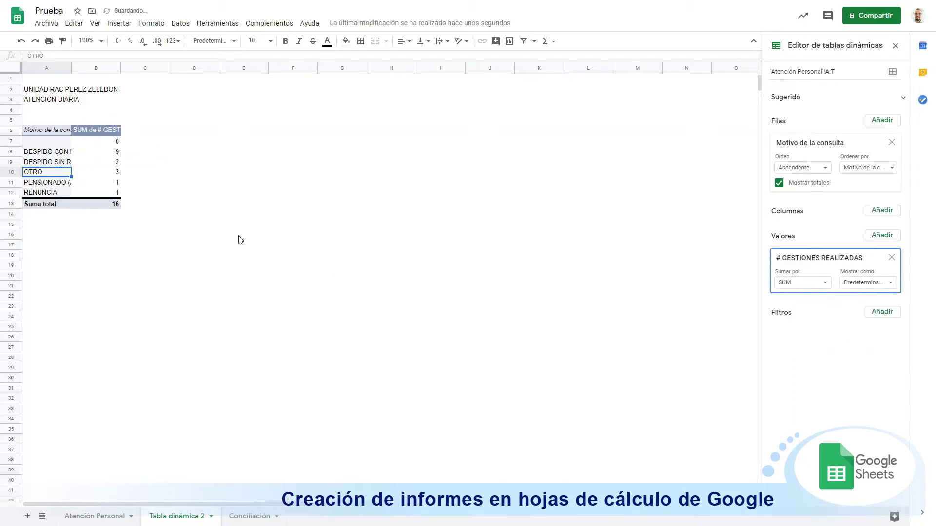
left_click_drag(71, 65, 180, 68)
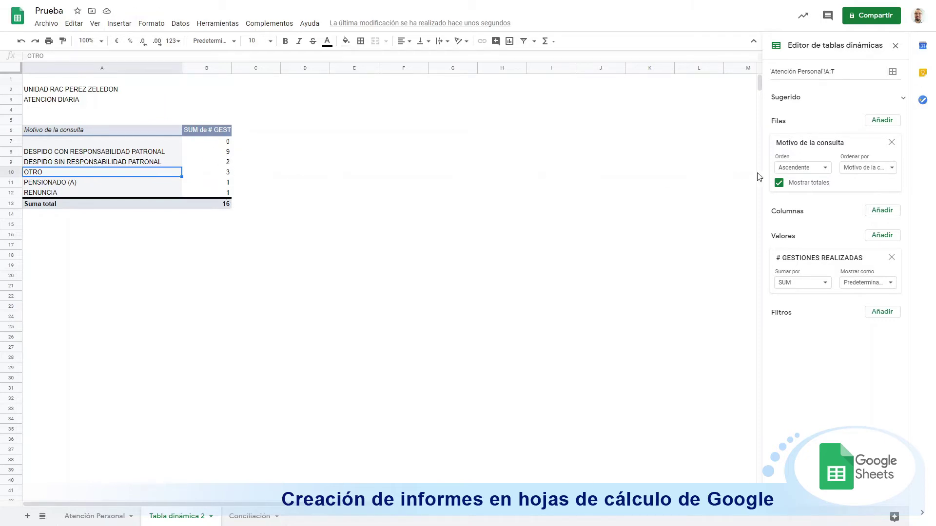
Step: Add FECHA as the pivot's column field and centre the values in B7:E14
left_click(877, 213)
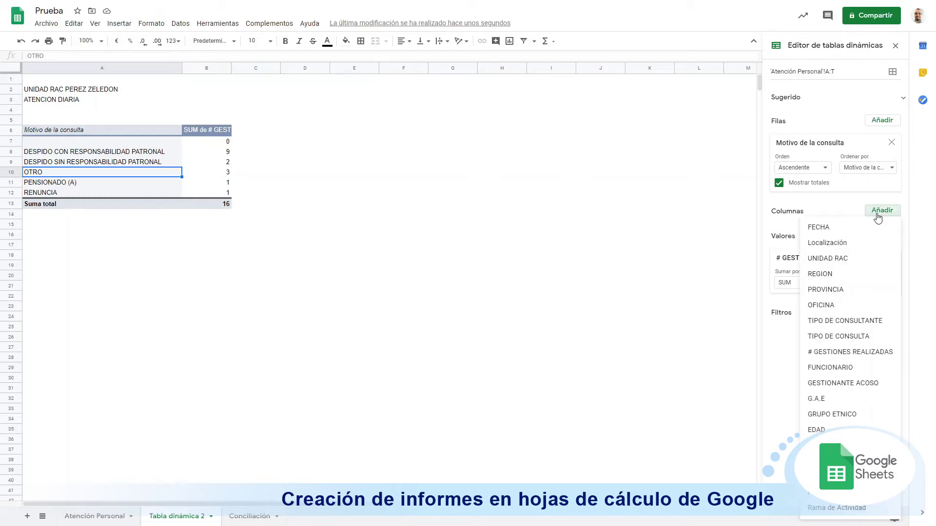
left_click(826, 228)
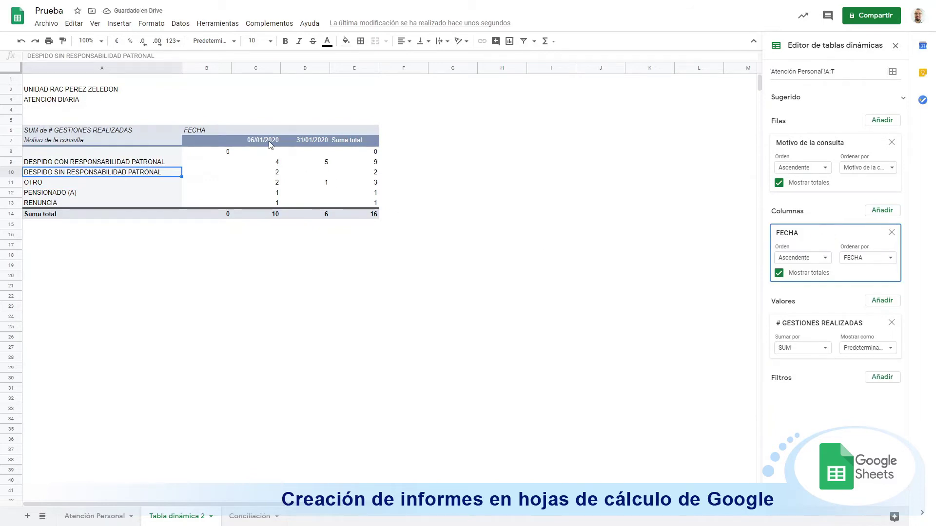
left_click_drag(206, 140, 362, 213)
left_click(402, 41)
left_click(415, 58)
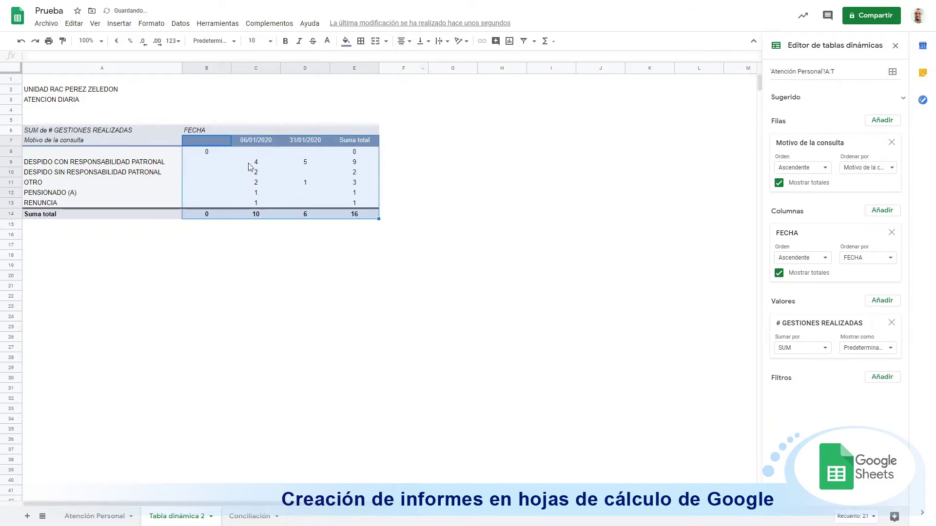
left_click(271, 173)
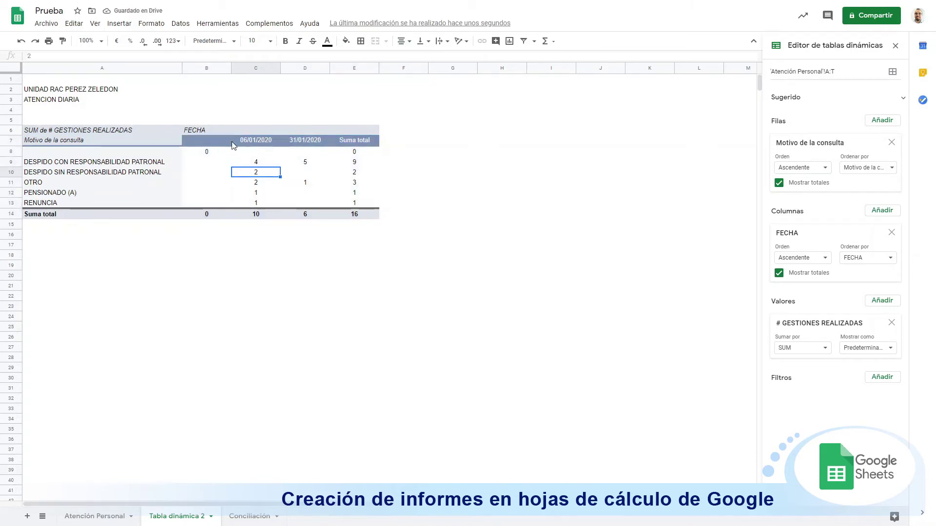
Step: Group the date column headers by month, leaving an ene. column and Suma total
left_click(211, 142)
left_click_drag(276, 147, 317, 140)
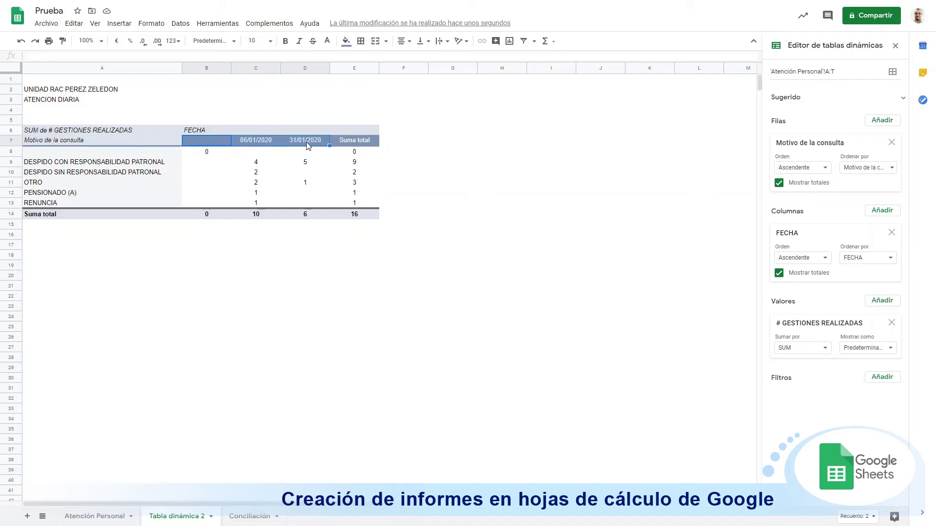
left_click(291, 145)
right_click(291, 145)
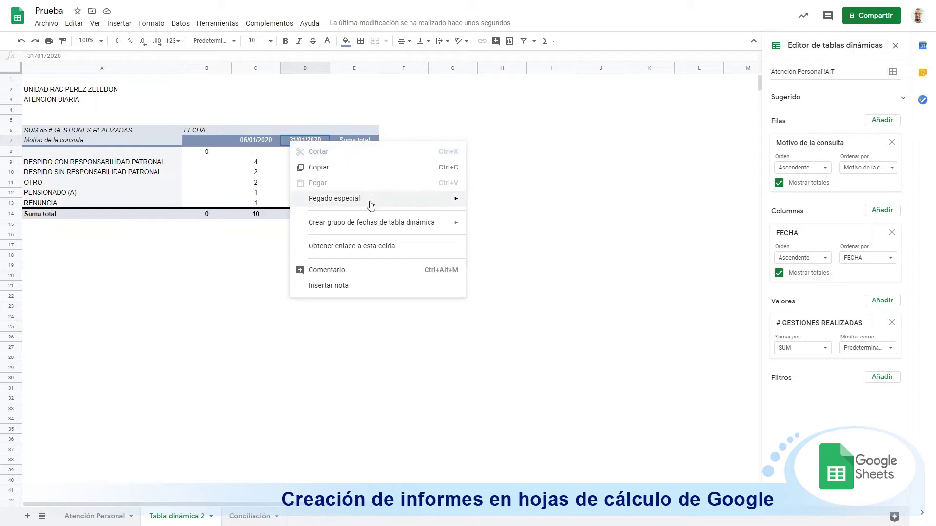
mouse_move(324, 228)
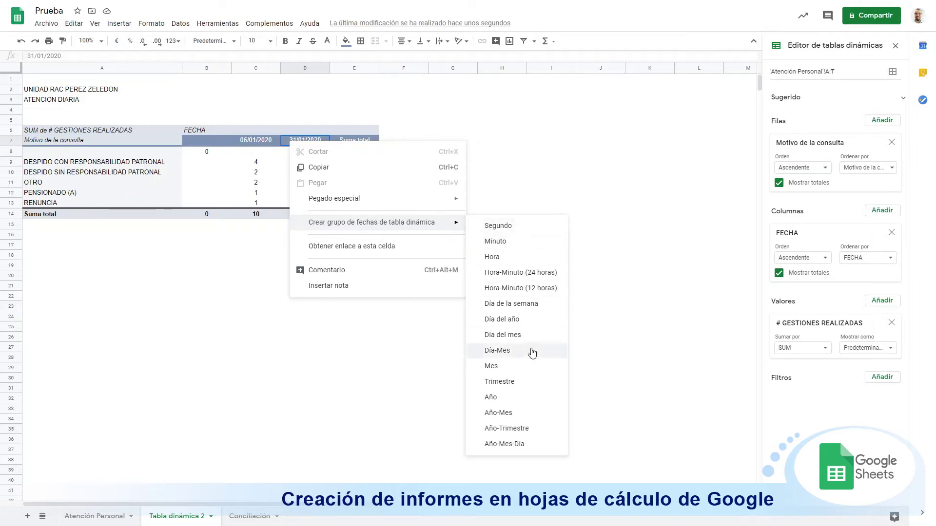
left_click(523, 374)
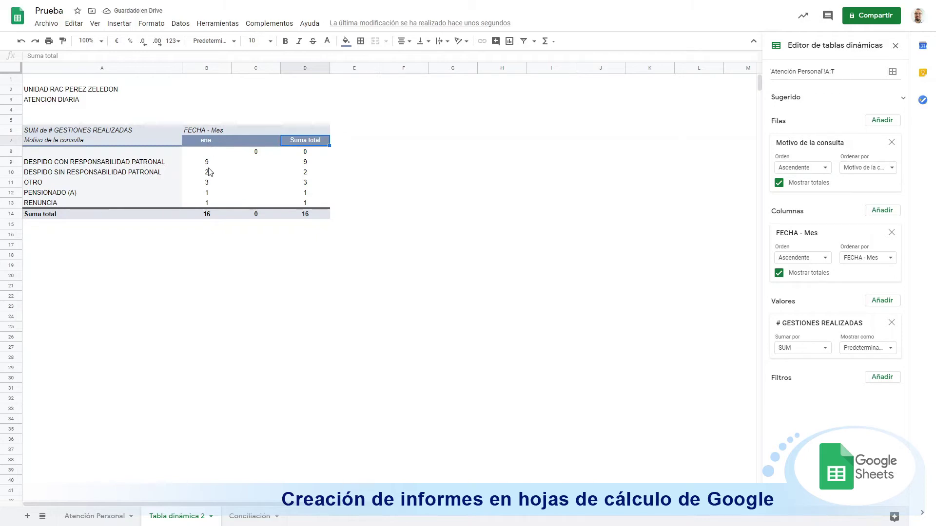
left_click_drag(206, 164, 208, 203)
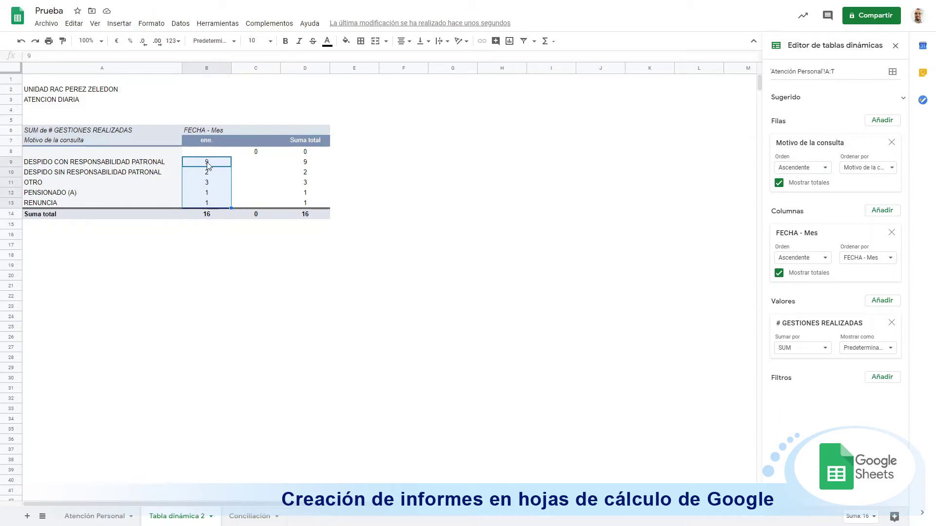
left_click(209, 182)
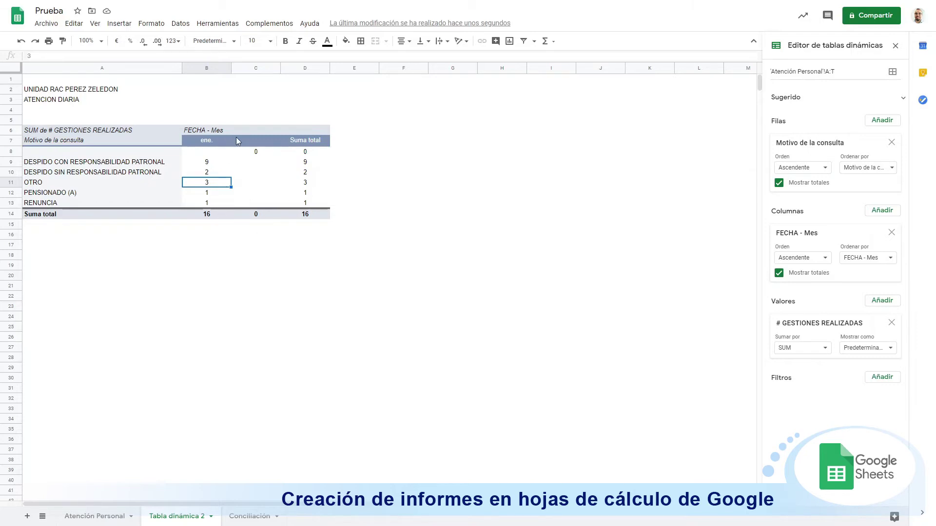
Step: Enter ATENCION DIARIA POR MOTIVO SEGUN MES 2020 in cell A5 as the pivot title
left_click(92, 516)
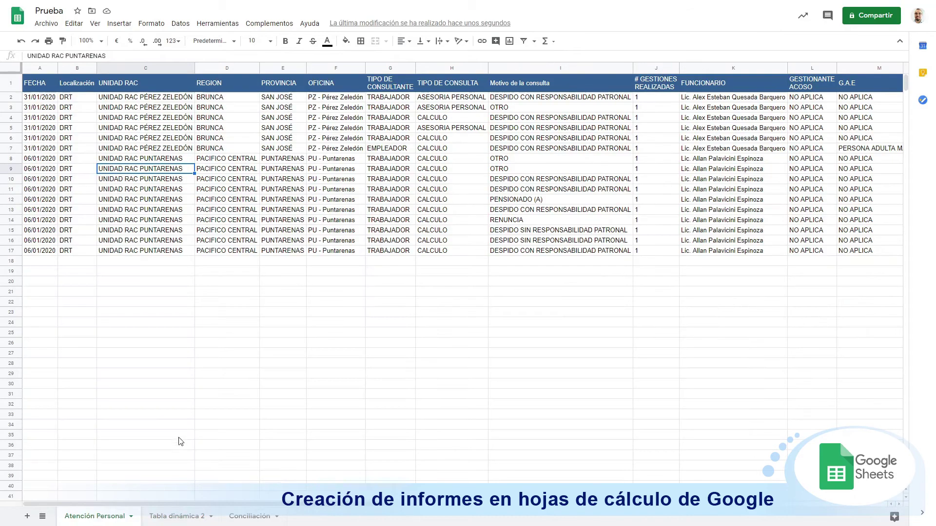
left_click_drag(49, 261, 43, 439)
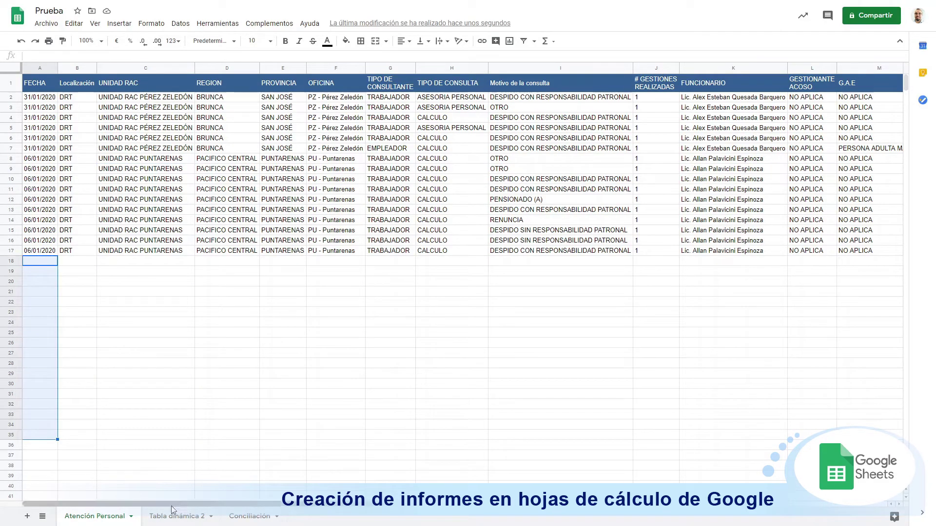
left_click(184, 516)
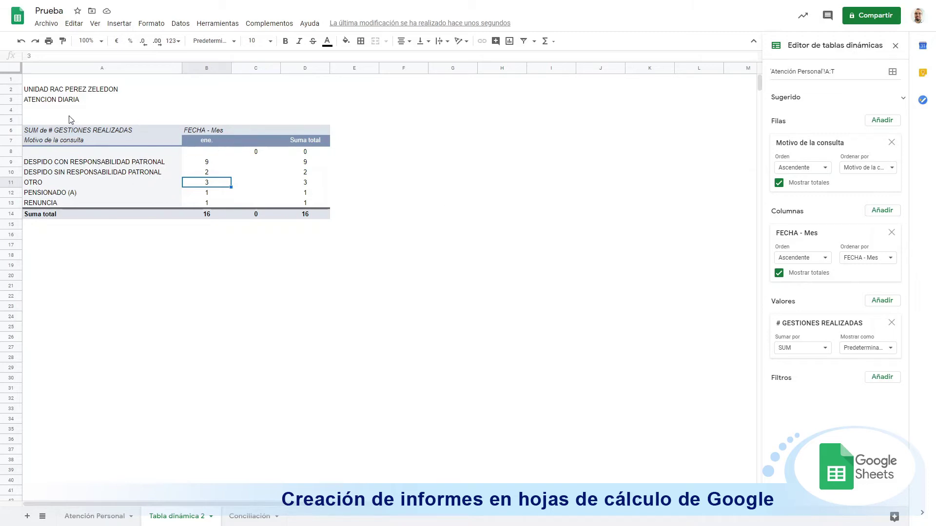
left_click(39, 103)
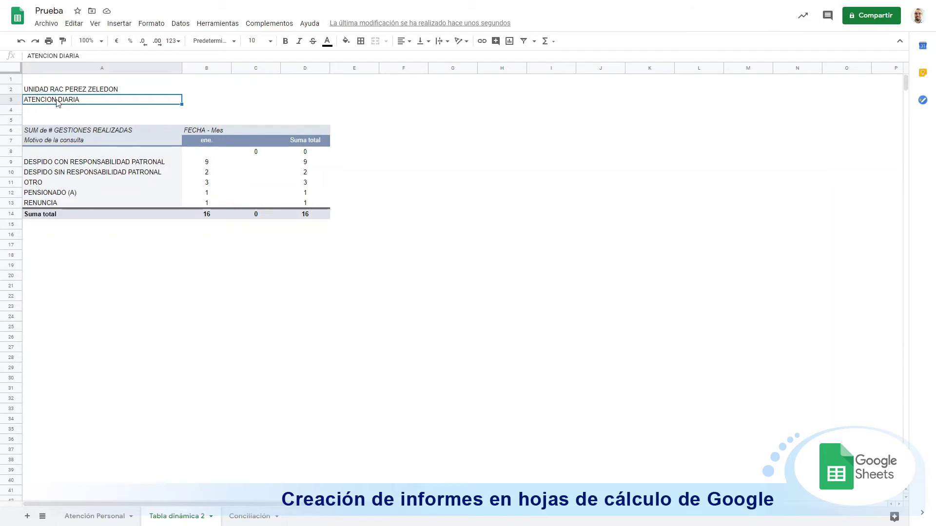
left_click(36, 121)
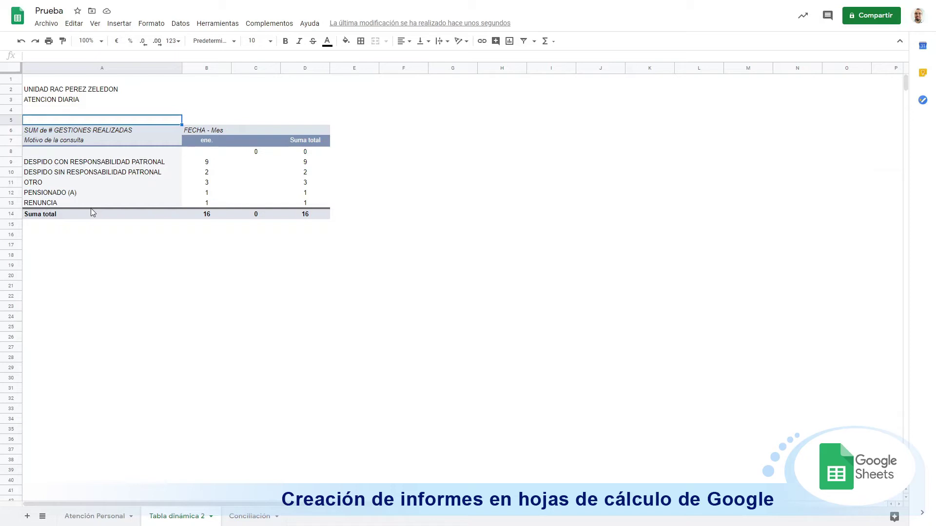
type("ATEN")
key("BackSpace")
type("CION DIAR")
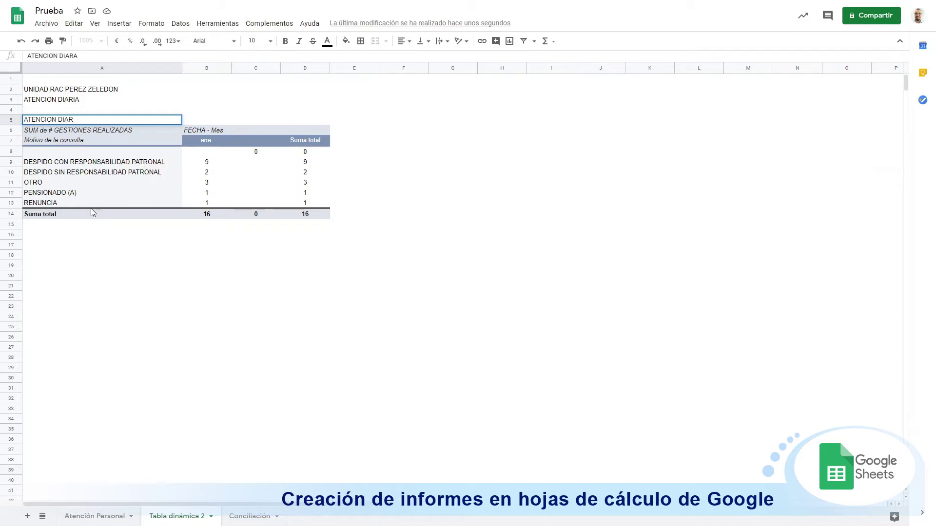
type("AA POR MOTIVO SEGU")
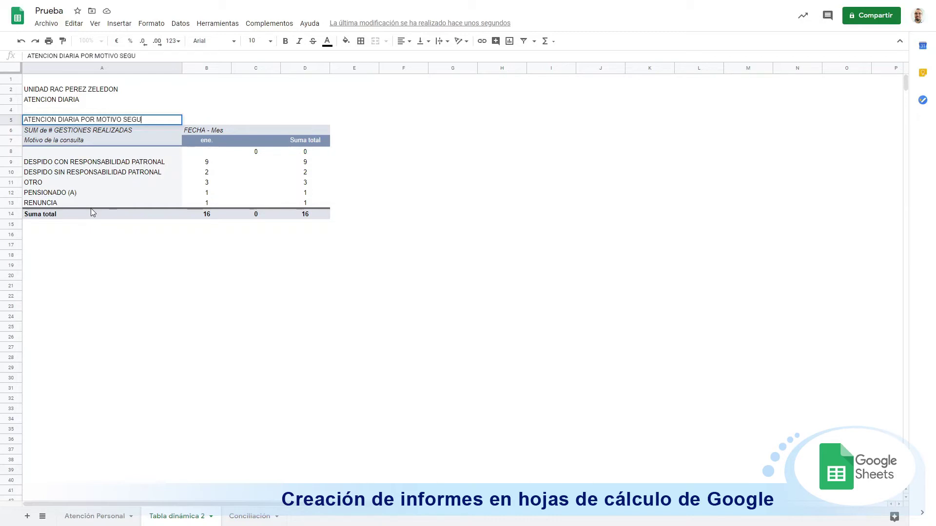
type("N MES 2020")
key("Return")
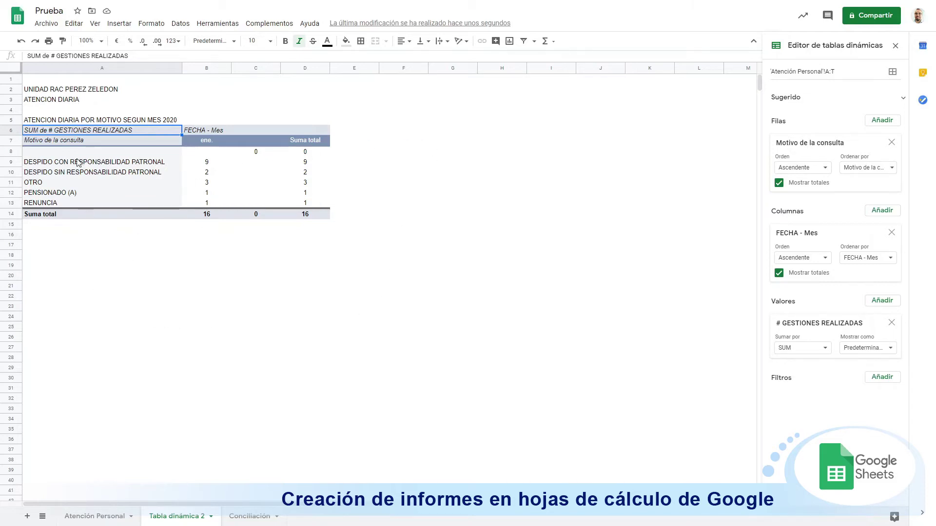
left_click(55, 122)
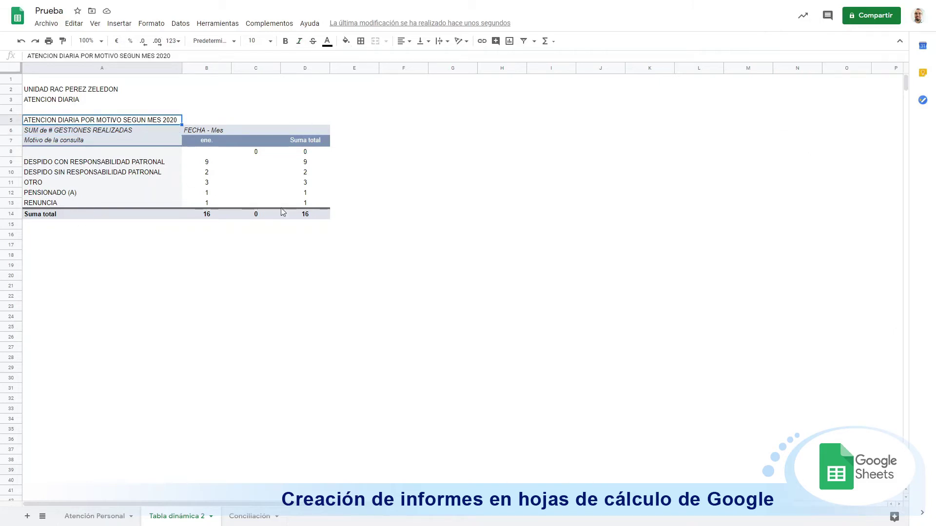
Step: Copy the titled pivot table A5:D14 and paste it at A18
left_click(326, 218, "shift")
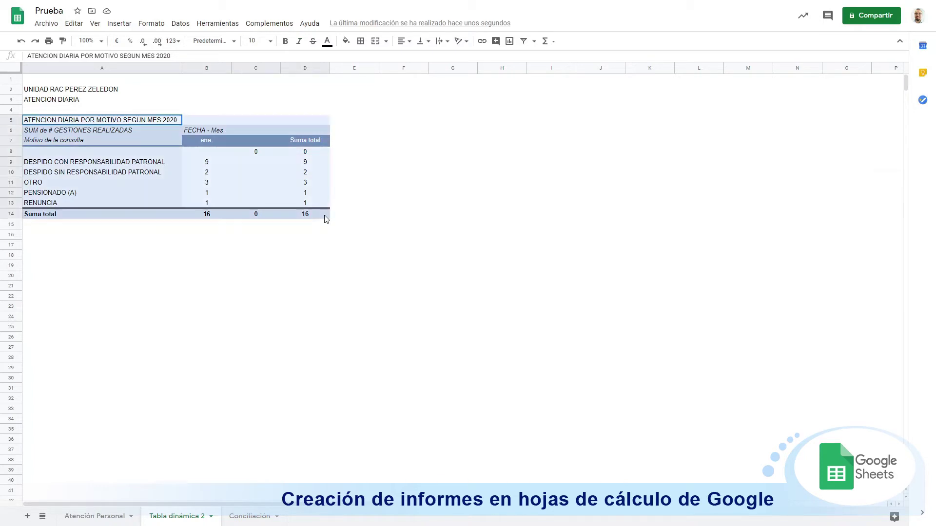
key("ctrl+c")
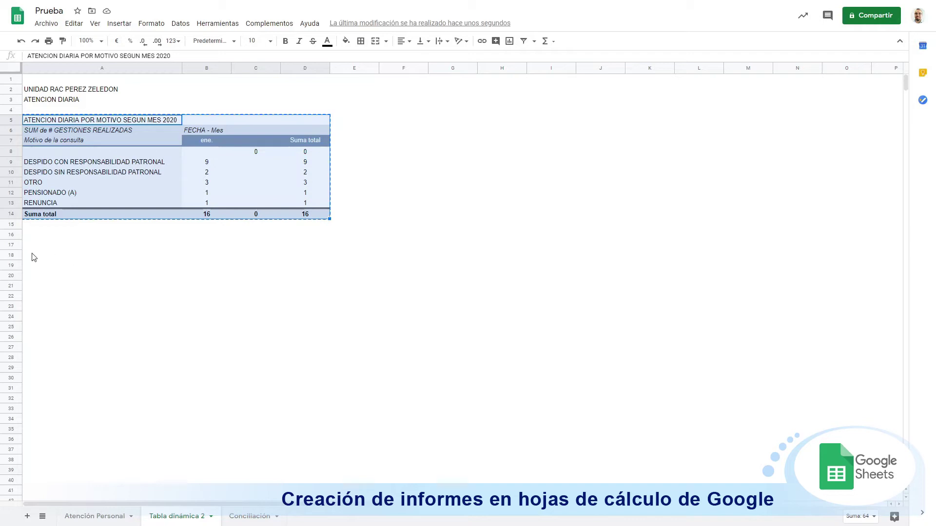
left_click(34, 256)
key("ctrl+v")
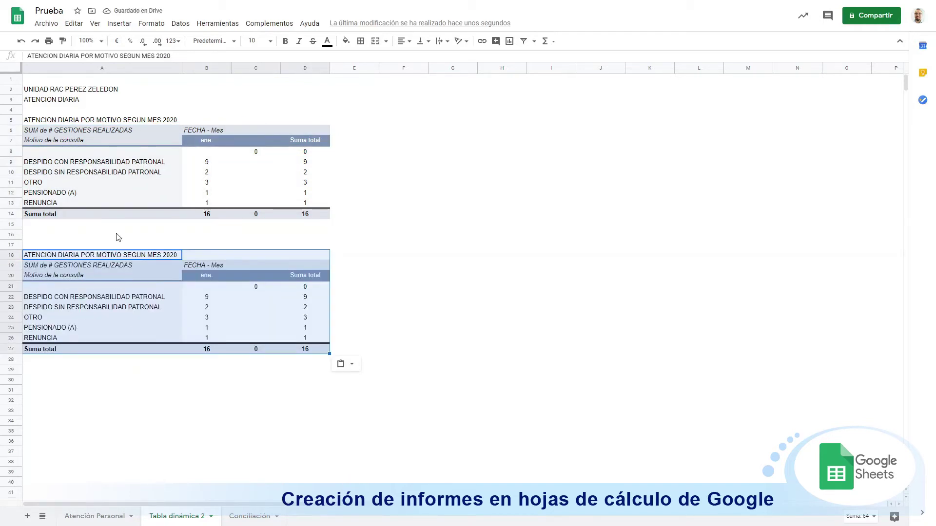
Step: Copy the A3 heading into A17 and overwrite it with CONCILIACION
left_click(61, 100)
key("ctrl+c")
left_click(38, 245)
key("ctrl+v")
type("CONCILIACIO")
key("Return")
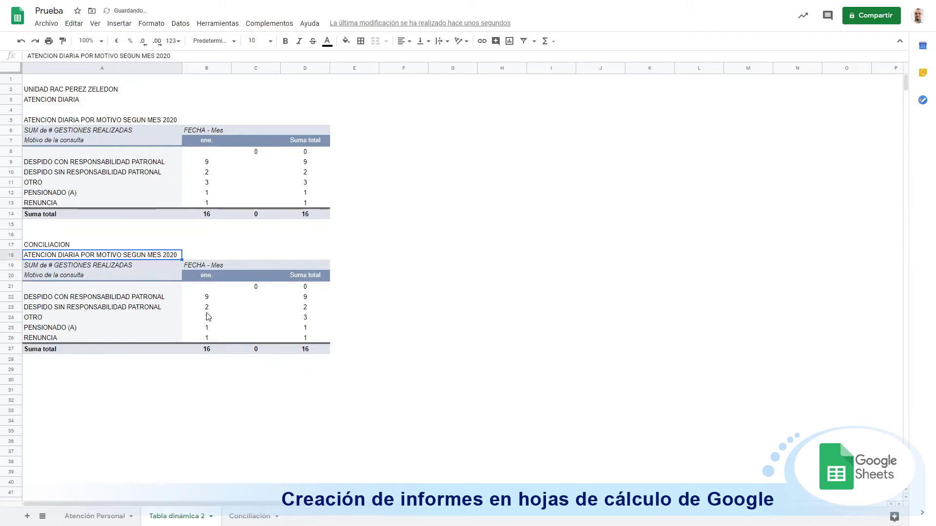
left_click(207, 308)
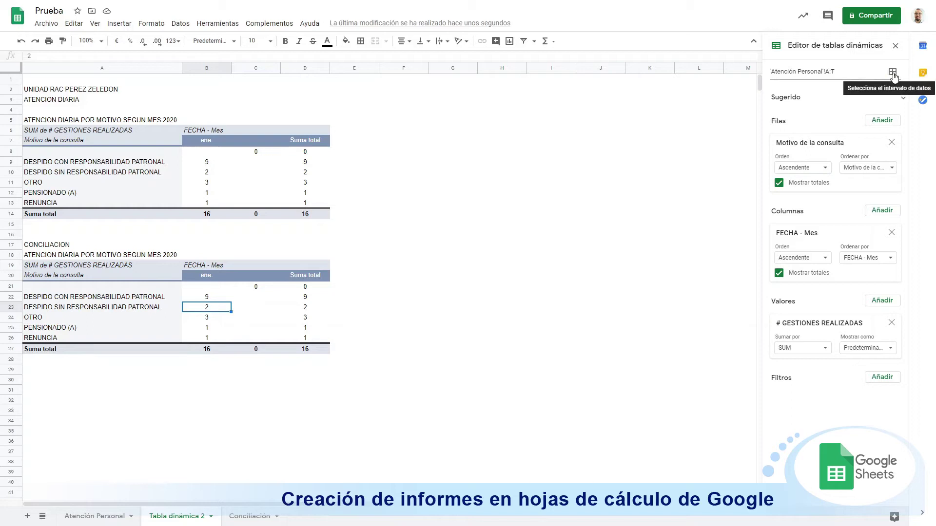
Step: Change the copied pivot's data range to Conciliación!E:M
left_click(892, 73)
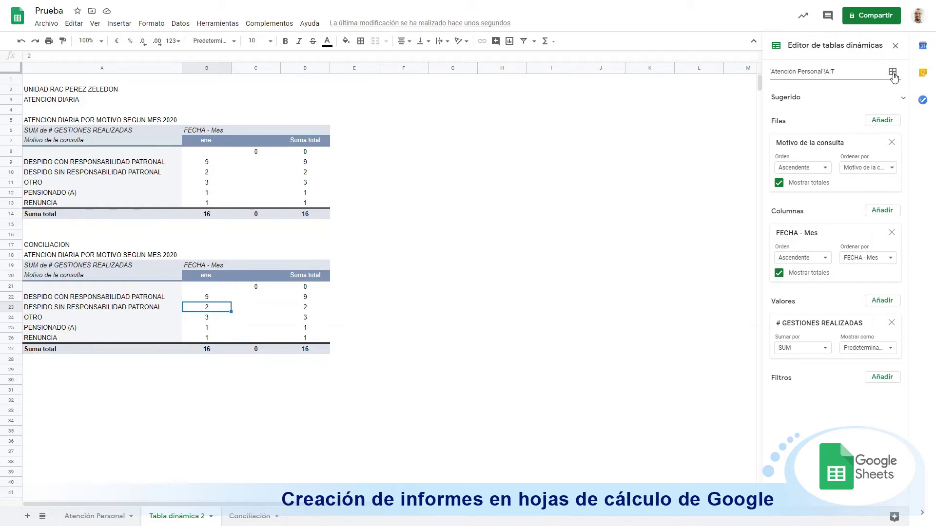
left_click(243, 518)
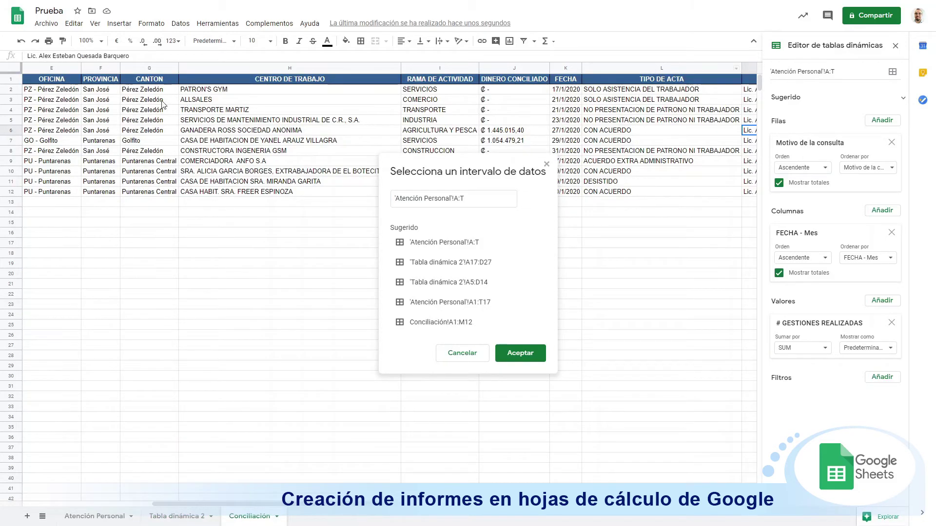
left_click(49, 66)
key("ctrl+shift+Right")
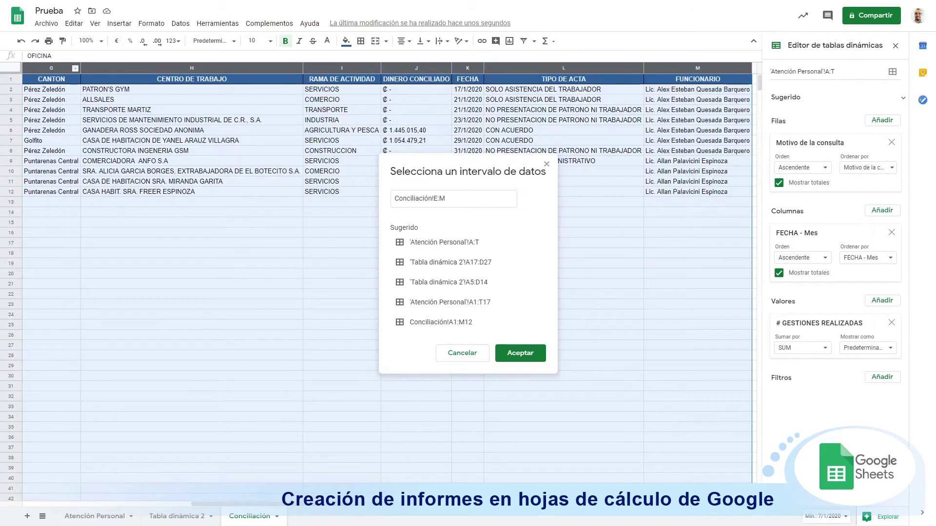
left_click_drag(390, 503, 432, 504)
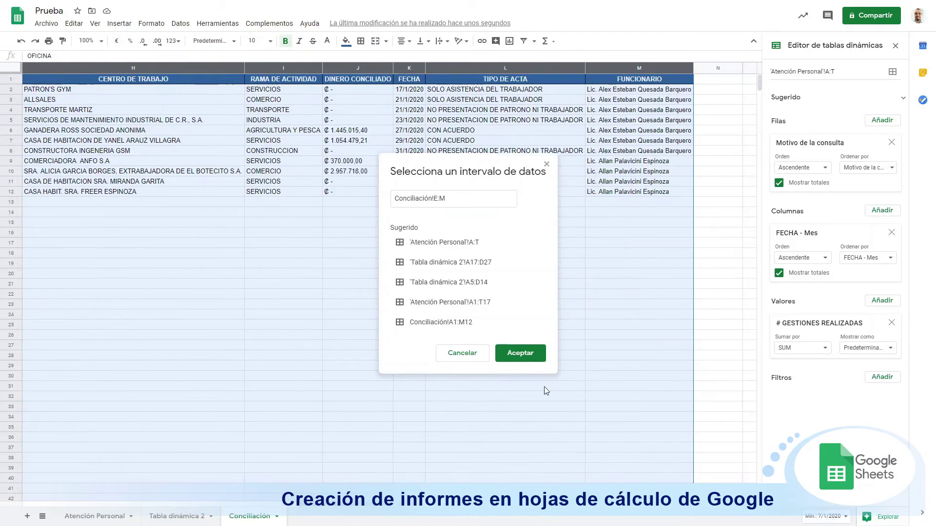
left_click(527, 354)
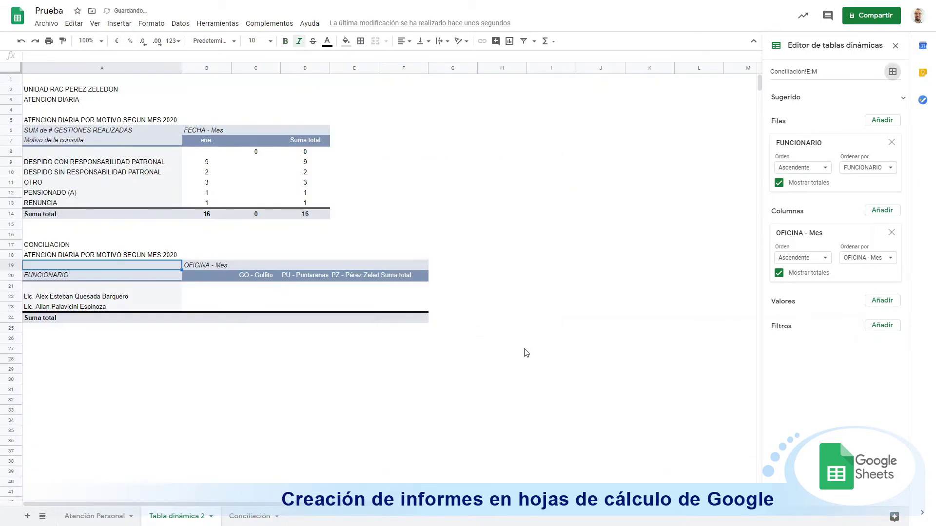
Step: Count CENTRO DE TRABAJO as values, move OFICINA - Mes into rows, and remove FUNCIONARIO
left_click(237, 294)
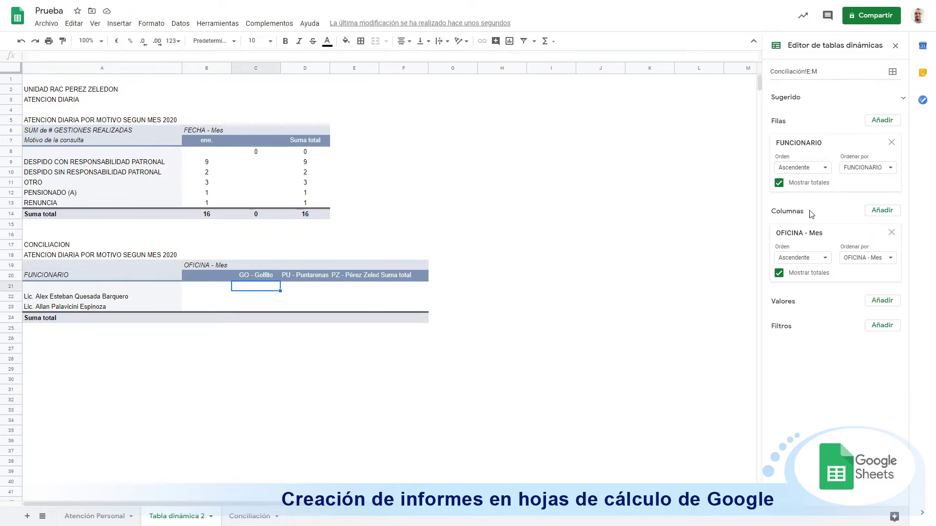
left_click(885, 301)
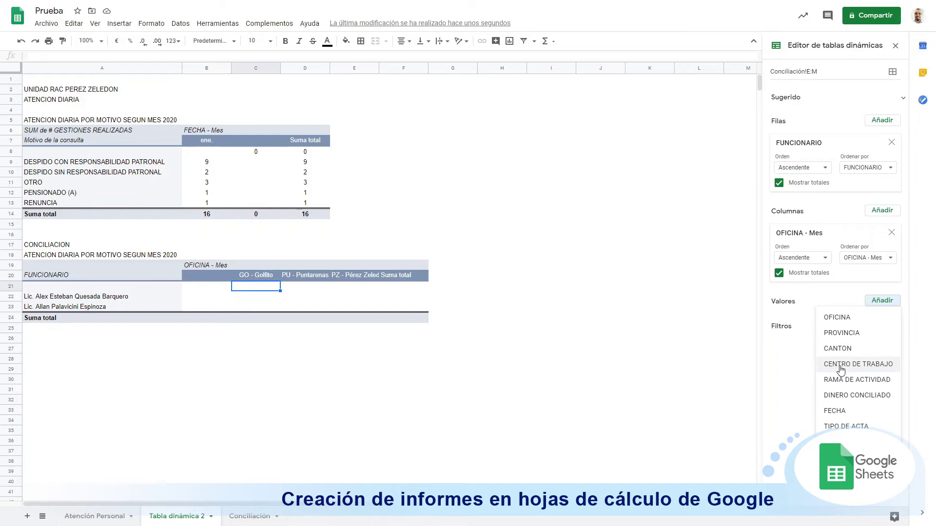
left_click(840, 369)
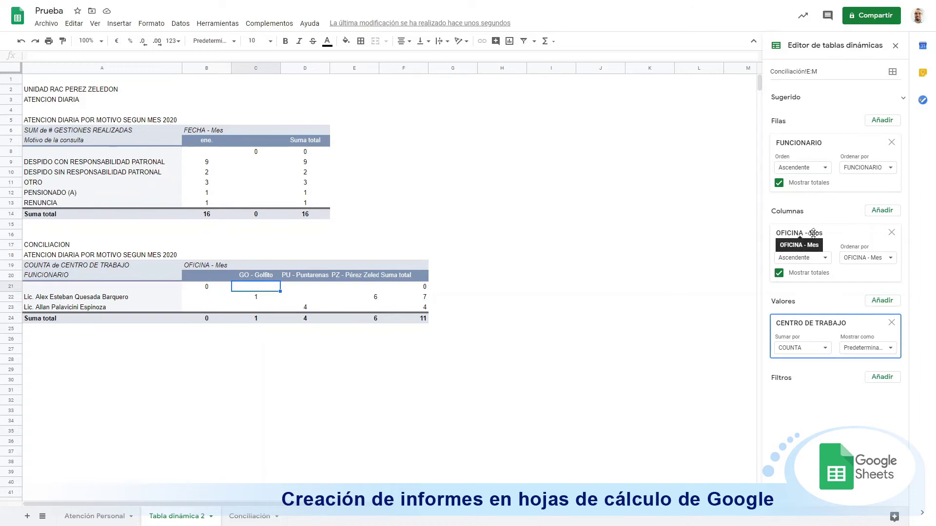
left_click_drag(812, 233, 812, 144)
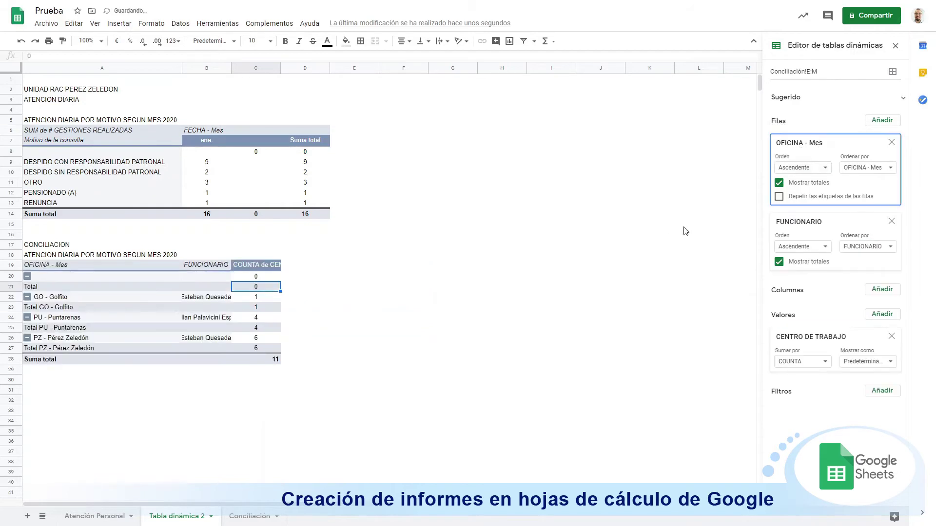
left_click(891, 223)
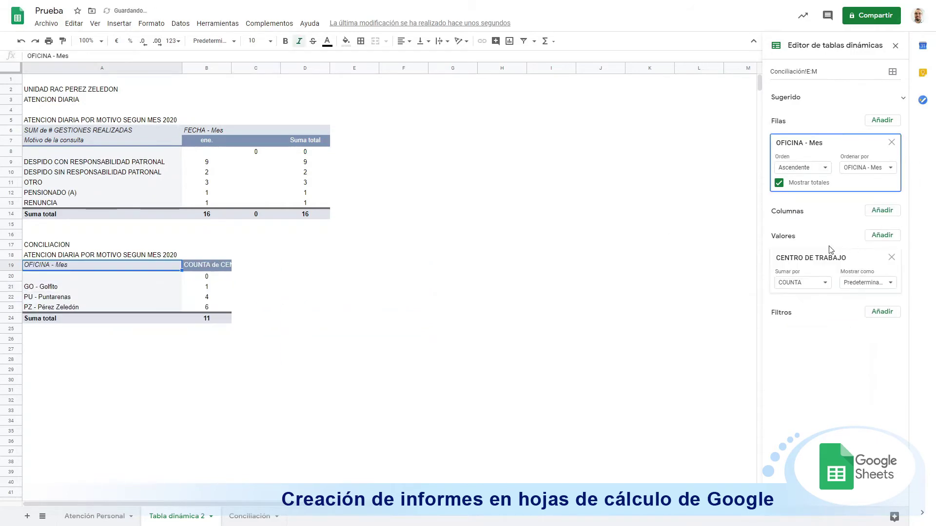
Step: Add FECHA as the pivot columns and group the dates by month
left_click(882, 211)
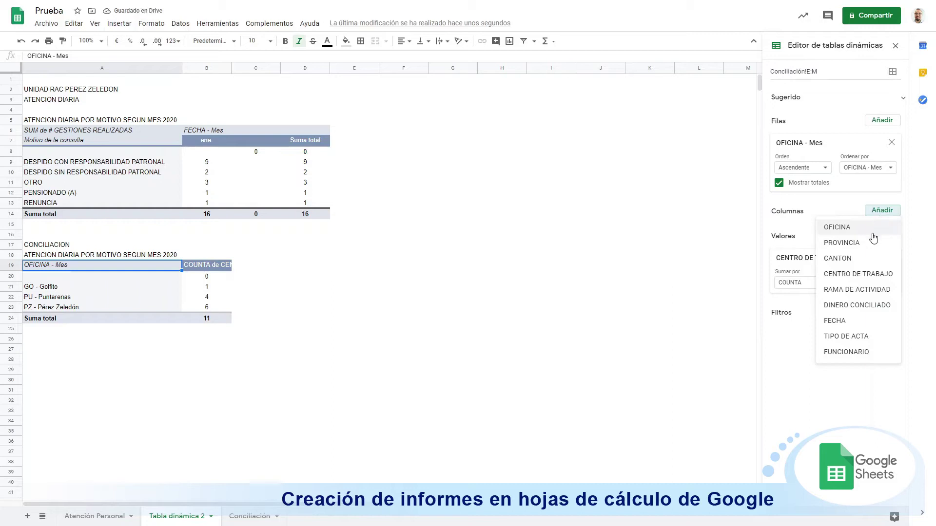
left_click(861, 323)
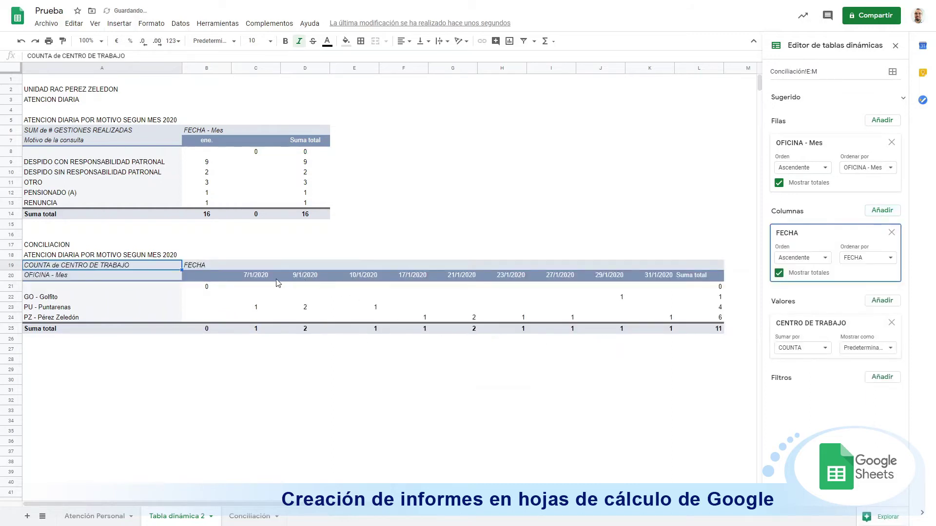
left_click(362, 280)
right_click(361, 279)
mouse_move(479, 365)
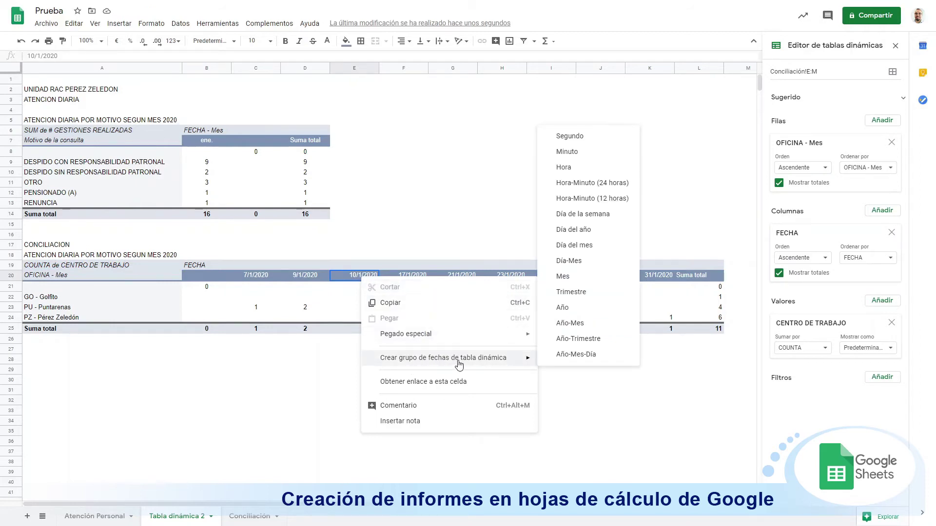
left_click(594, 278)
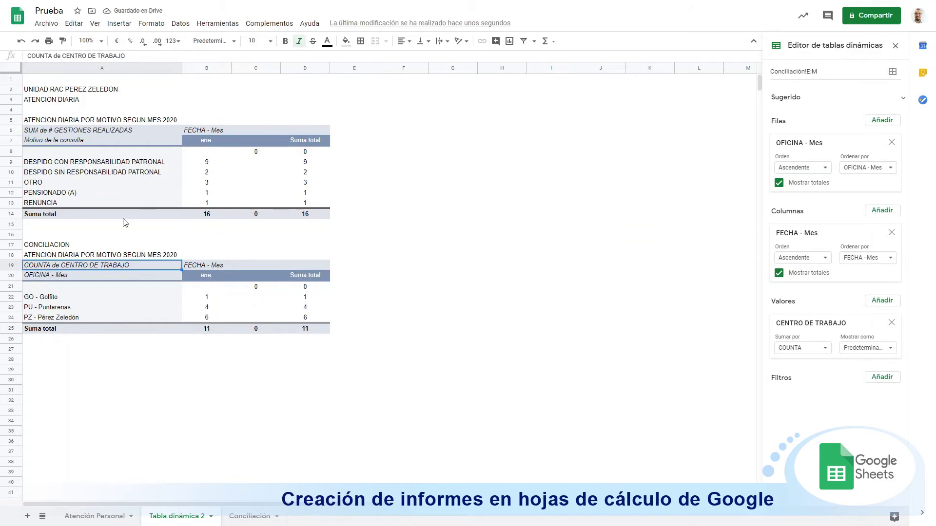
Step: Insert a blank row above ATENCION DIARIA and filter the first pivot by UNIDAD RAC, totalling 6
right_click(11, 99)
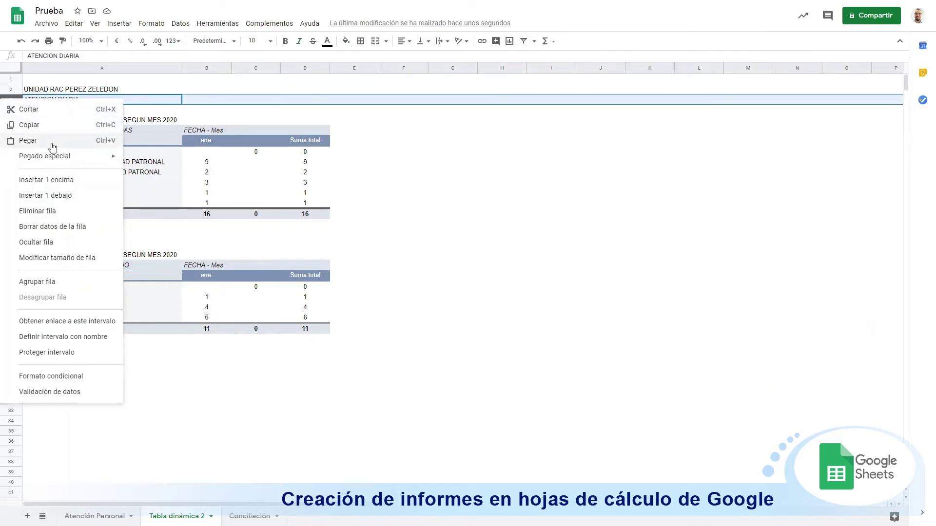
left_click(49, 180)
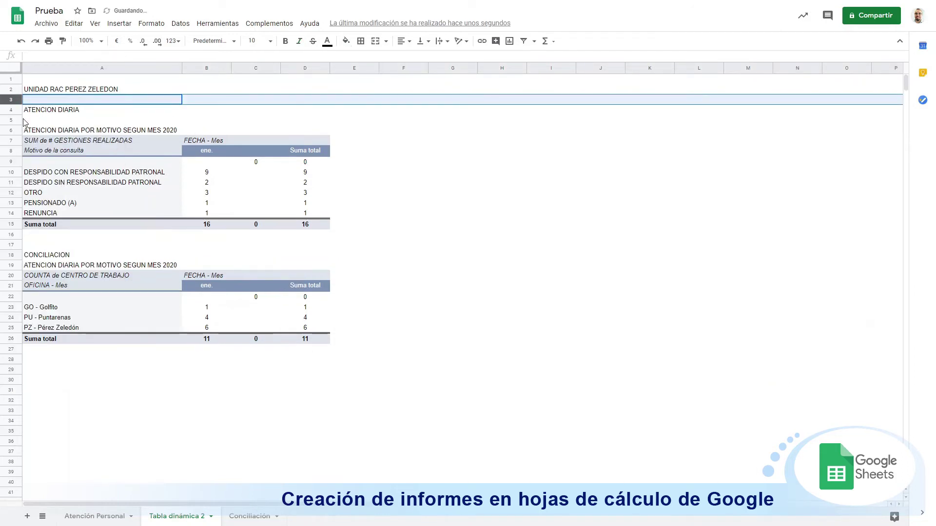
left_click(152, 173)
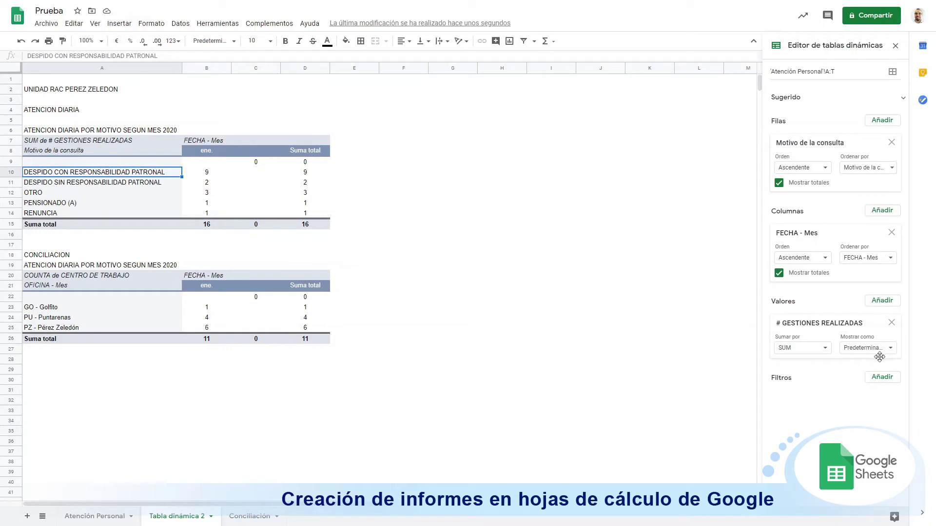
left_click(877, 383)
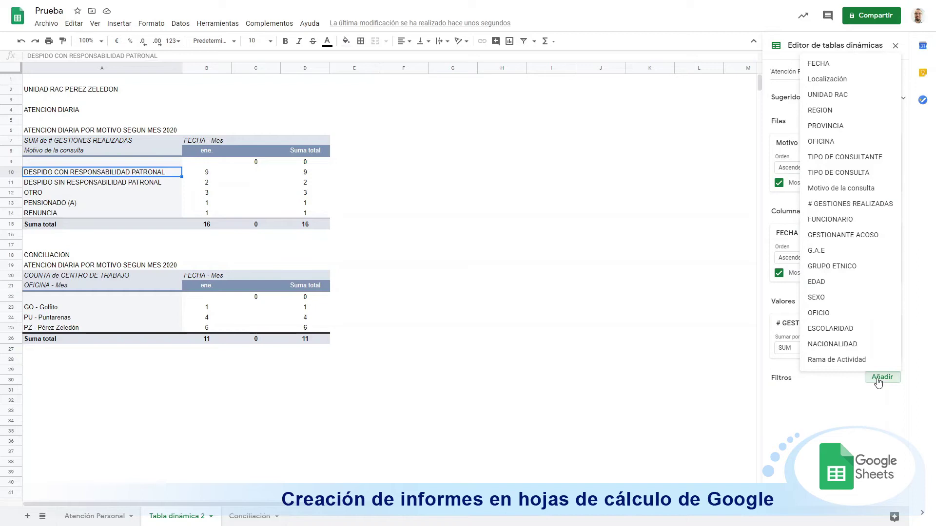
left_click(847, 97)
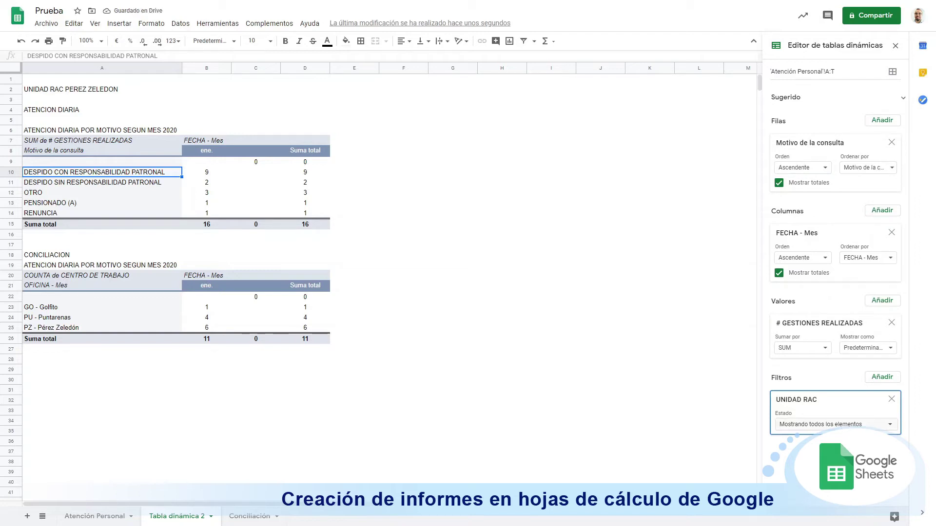
left_click(867, 426)
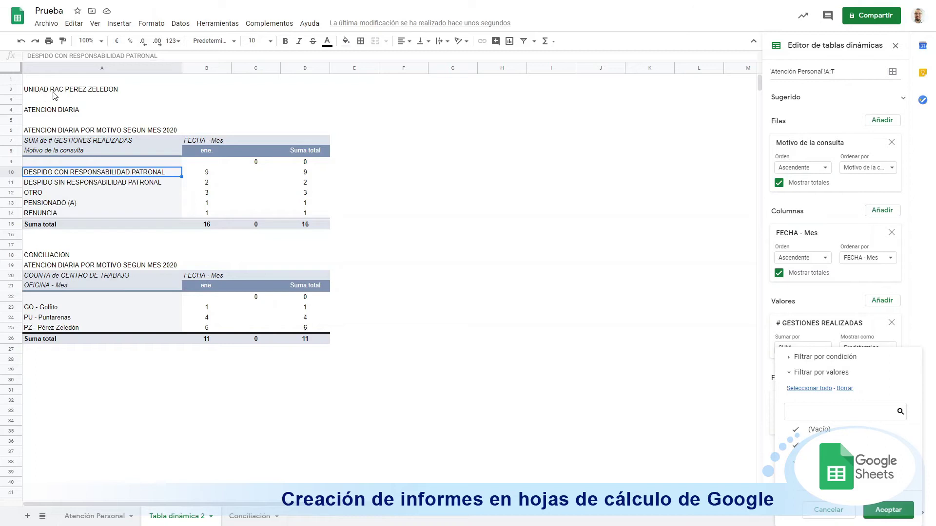
left_click(796, 446)
left_click(797, 431)
left_click(885, 514)
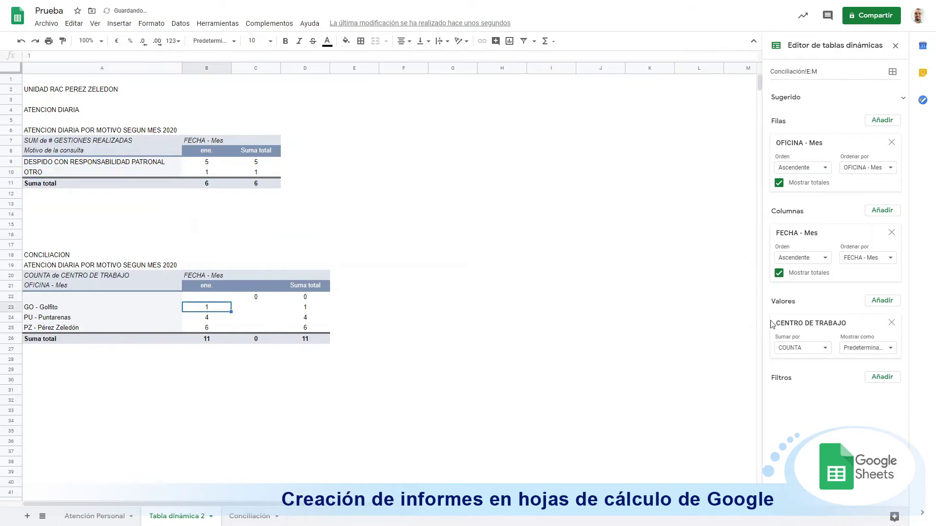
Step: Add an OFICINA filter to the conciliation pivot keeping only Golfito (1) and Pérez Zeledón (6), total 7
left_click(881, 377)
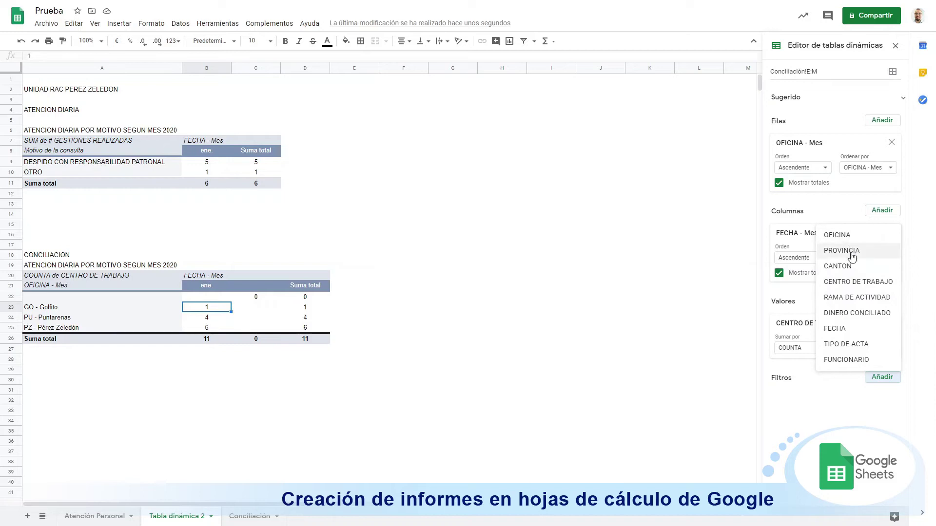
left_click(848, 235)
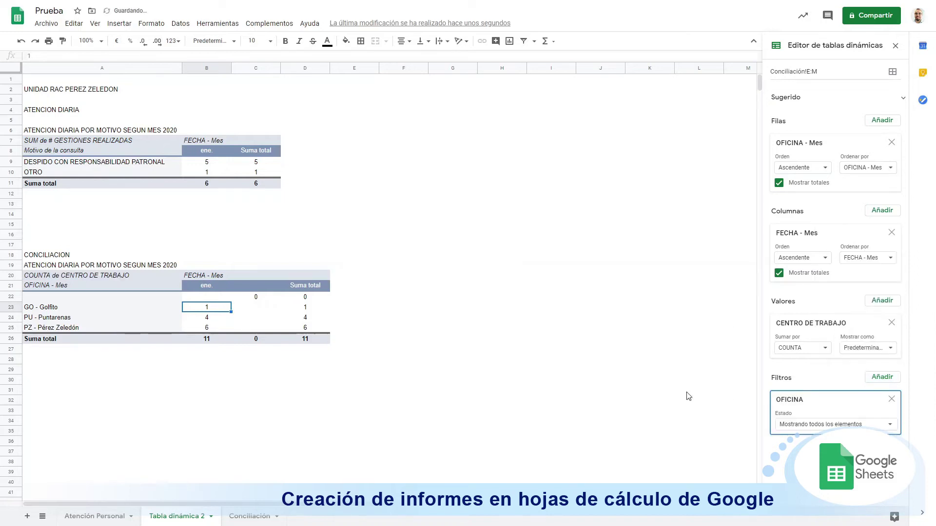
left_click(853, 424)
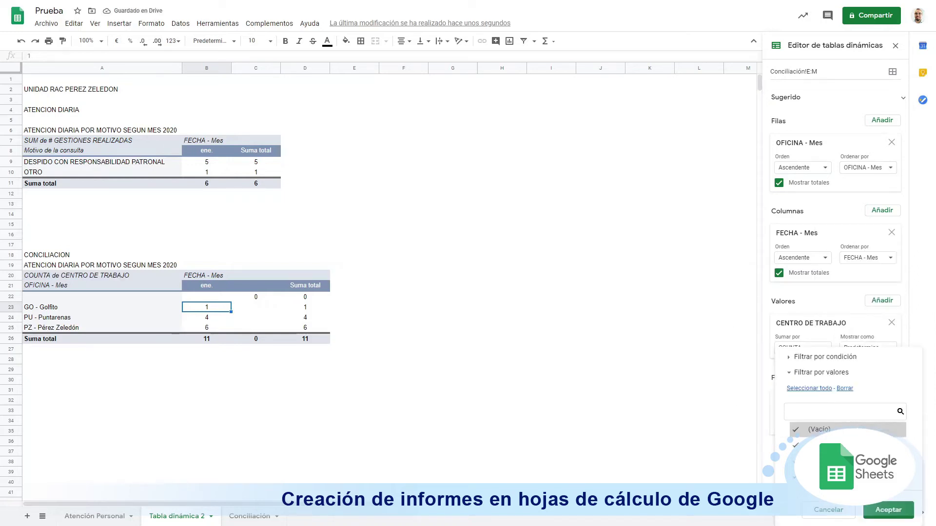
left_click(812, 431)
left_click(844, 389)
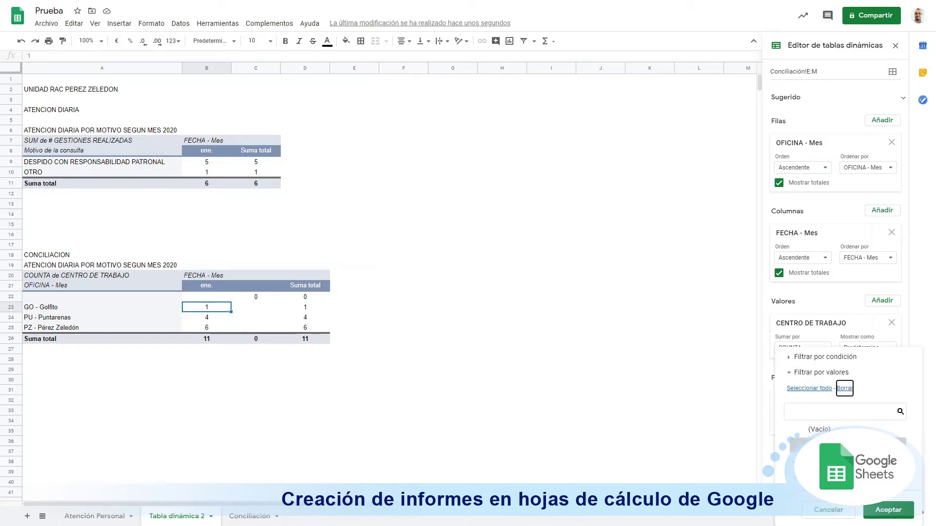
left_click(797, 412)
left_click(888, 510)
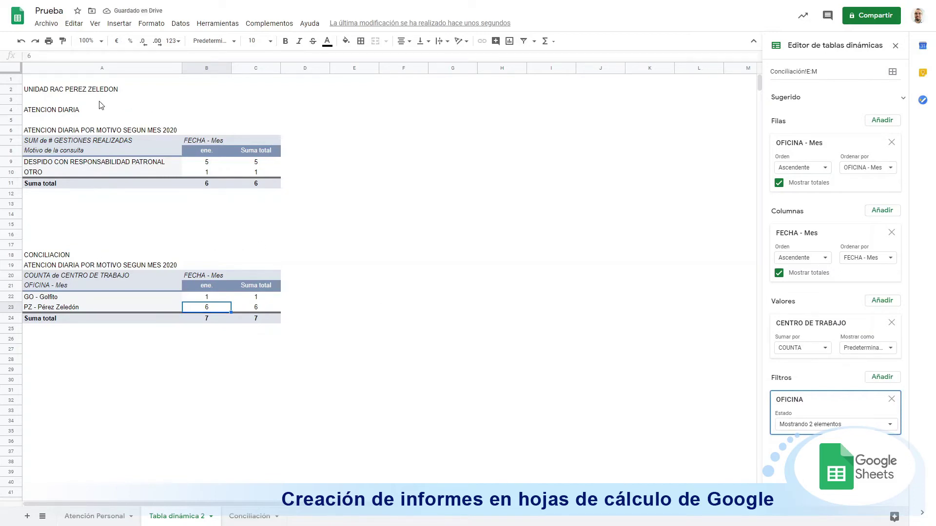
left_click(61, 92)
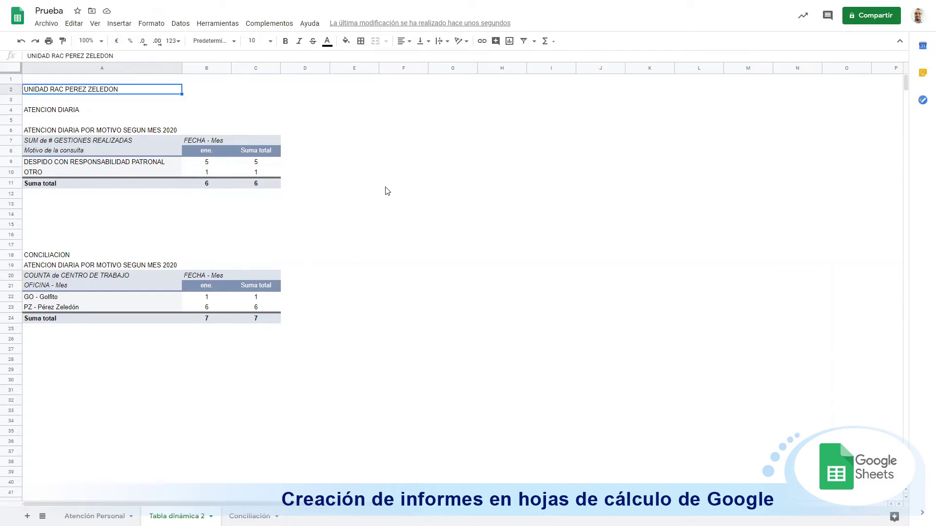
left_click_drag(12, 214, 11, 232)
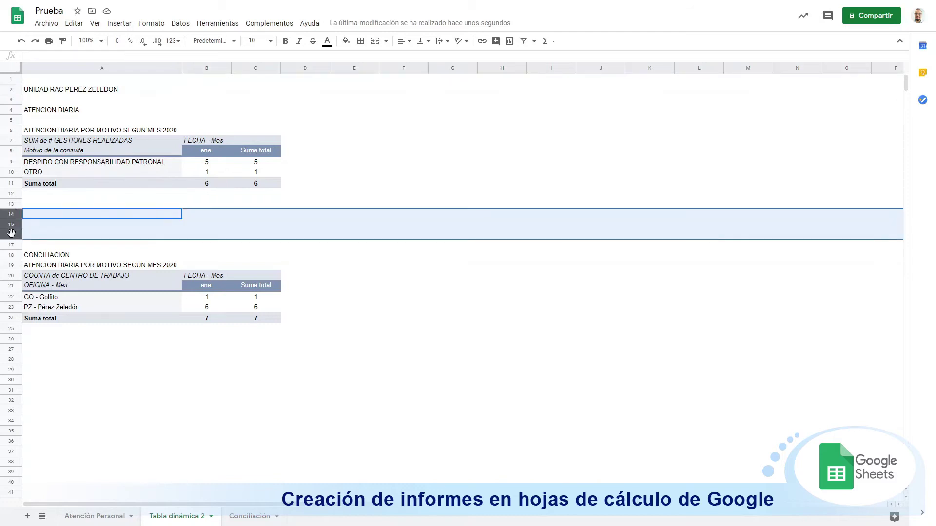
right_click(8, 223)
left_click(47, 336)
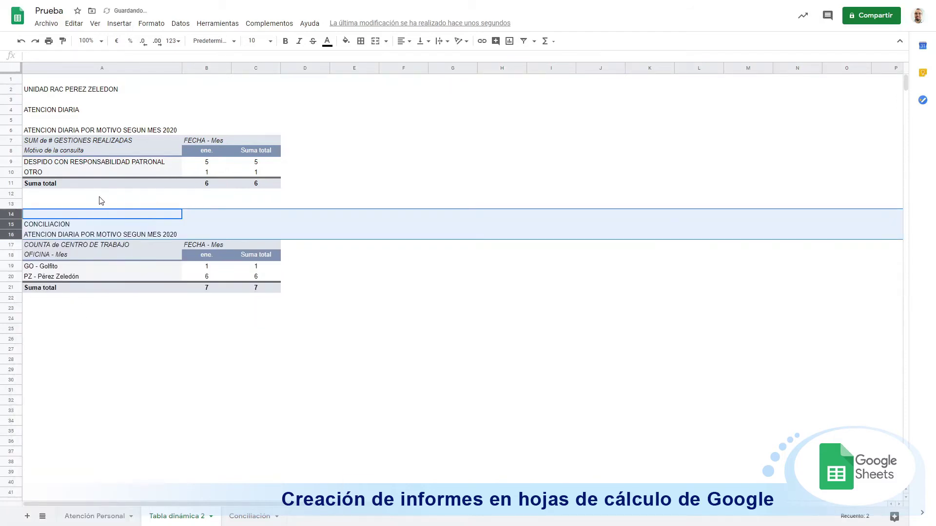
left_click(96, 195)
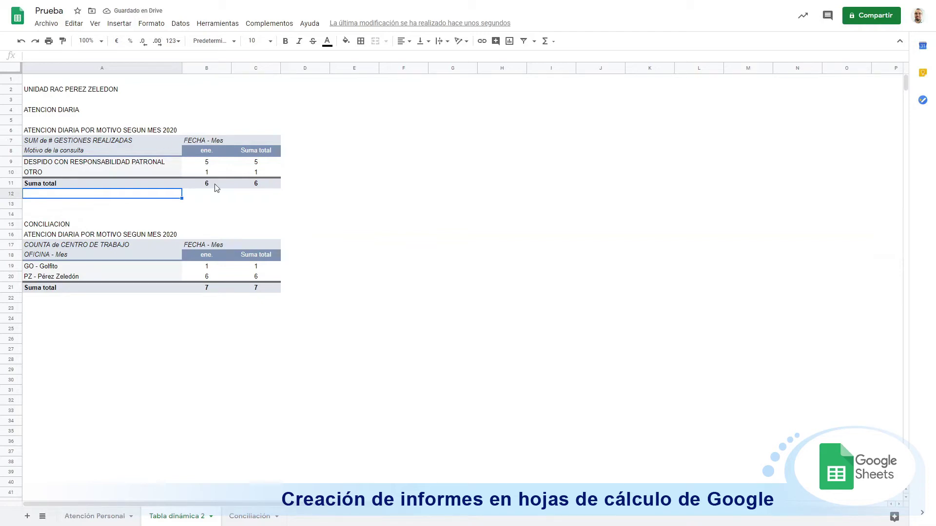
left_click(318, 215)
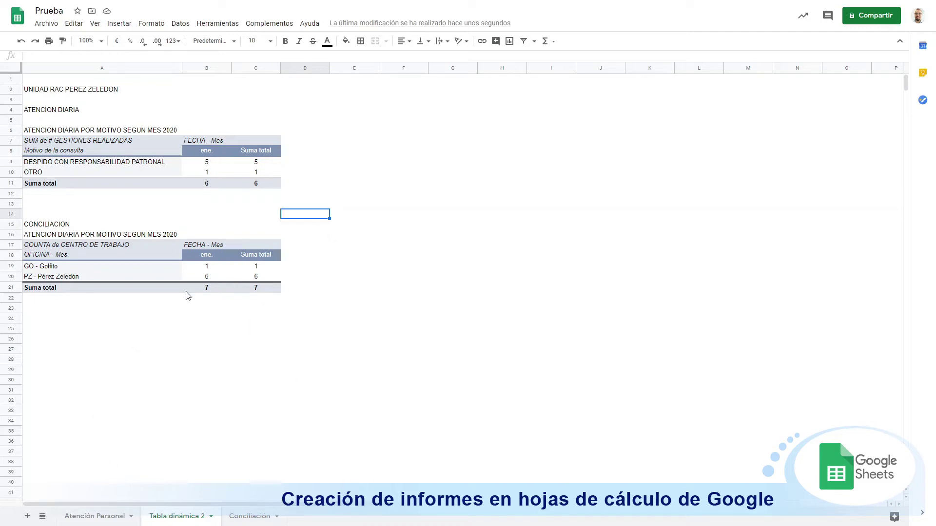
Step: Rename the Tabla dinámica 2 sheet to PEREZ ZELEDON and duplicate it
double_click(183, 520)
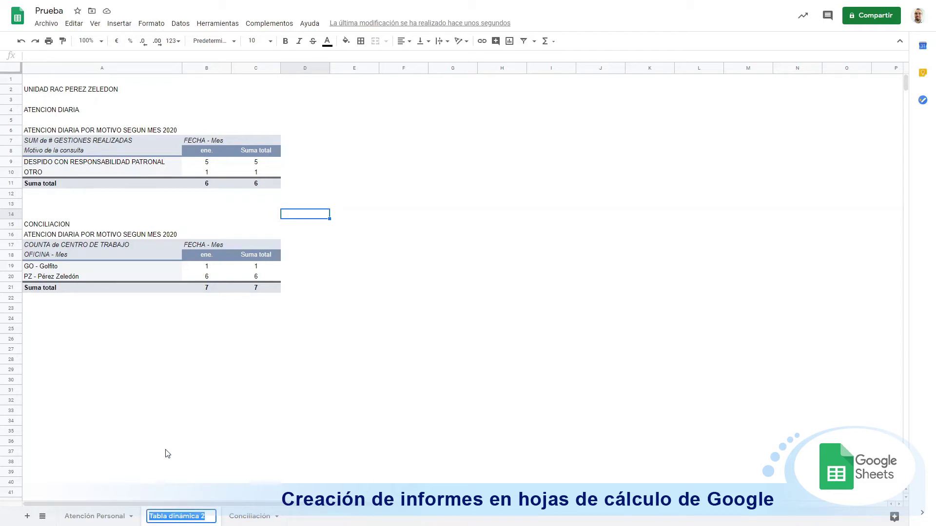
type("p")
key("BackSpace")
type("PEREZ ZELEDON")
left_click(159, 465)
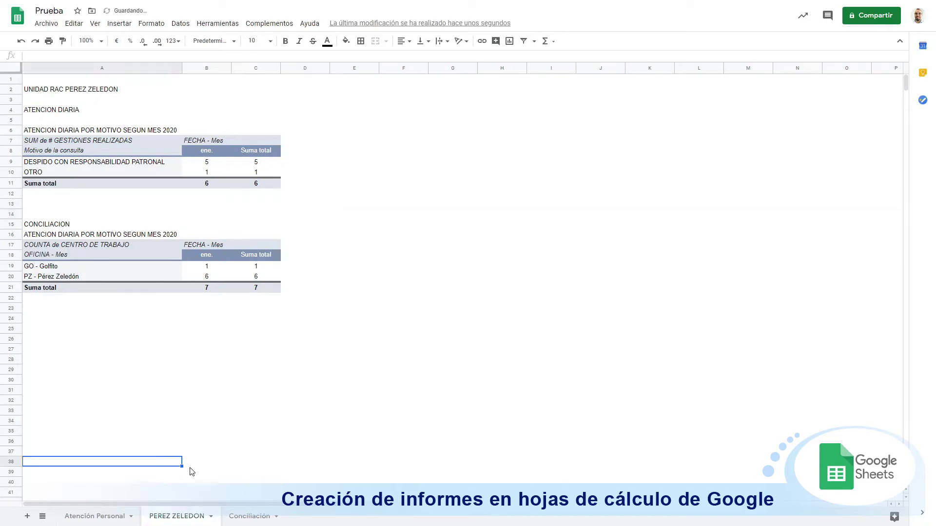
right_click(192, 520)
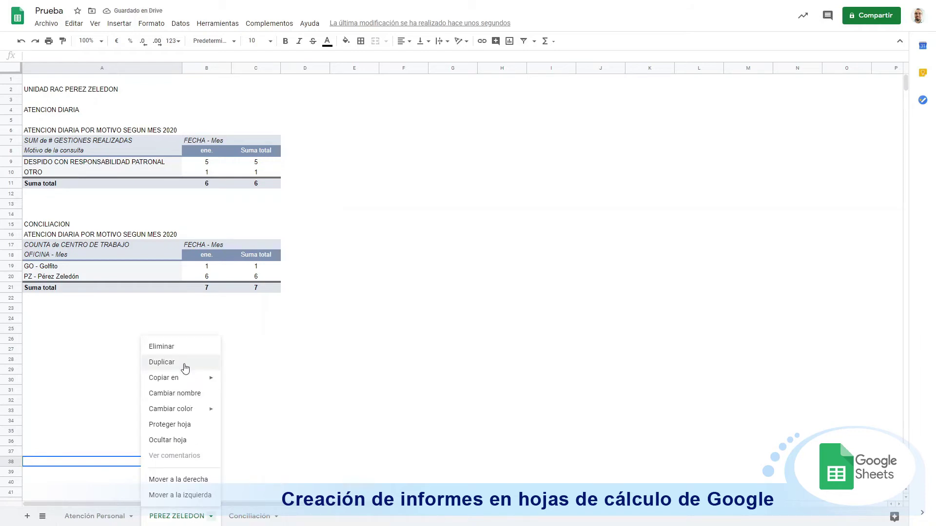
left_click(167, 365)
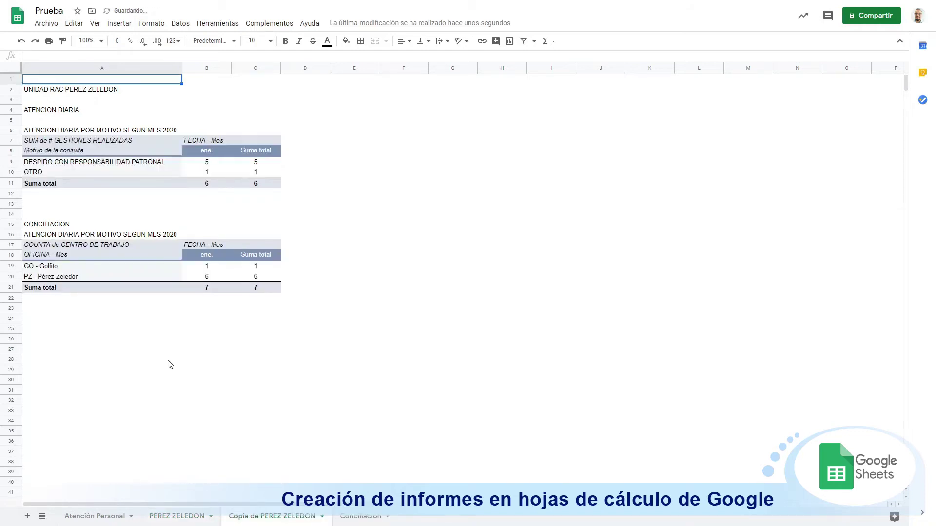
Step: Select the office name PEREZ ZELEDON in the copy's UNIDAD RAC heading in A2
double_click(70, 89)
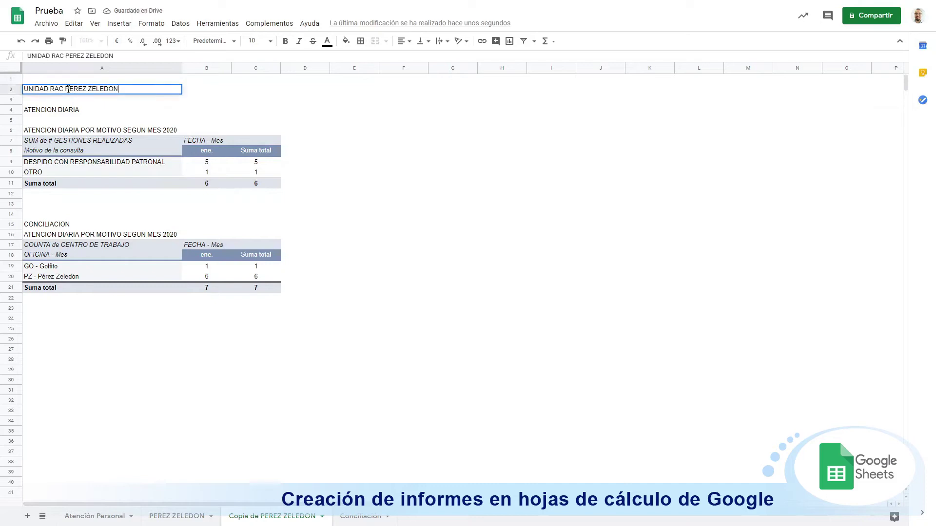
left_click_drag(66, 89, 118, 89)
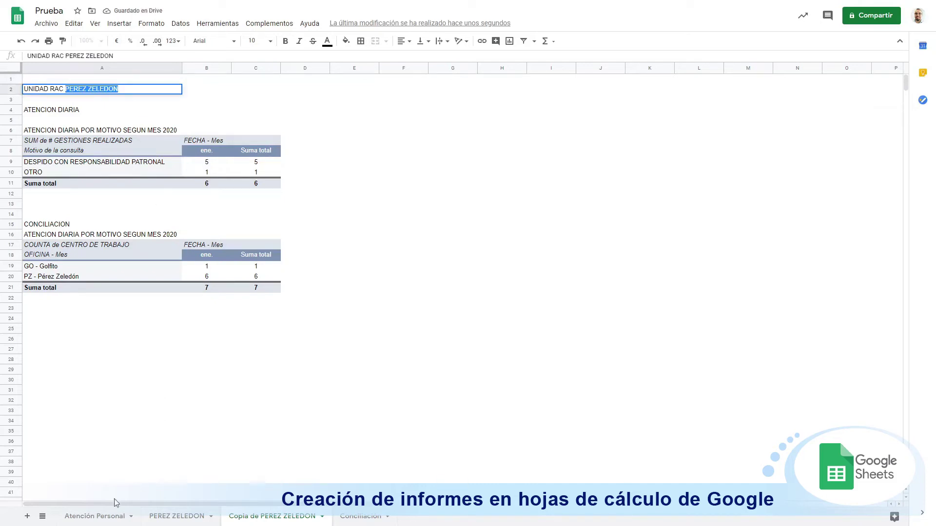
left_click(116, 517)
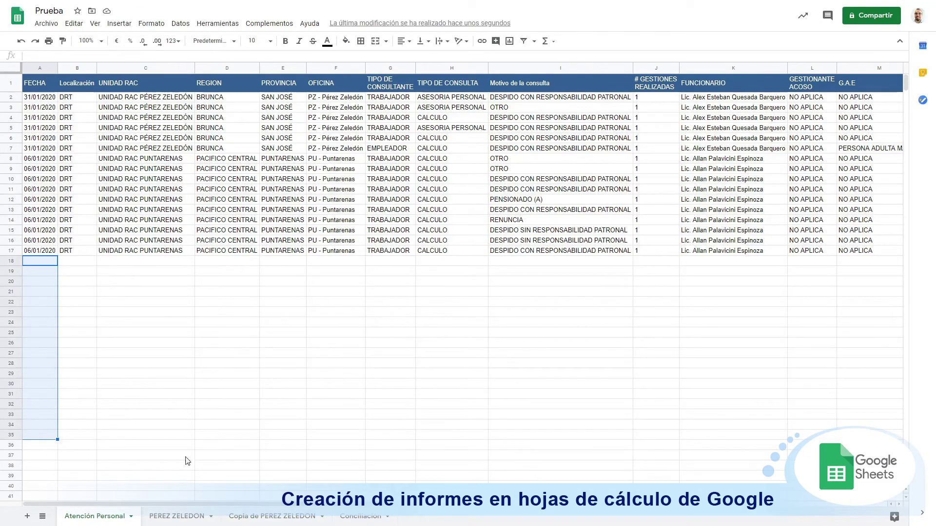
left_click(253, 516)
double_click(66, 90)
left_click_drag(66, 88, 145, 90)
Step: Change the heading to UNIDAD RAC PUNTARENAS and filter the first pivot's UNIDAD RAC to Puntarenas
type("PUNTARENAS")
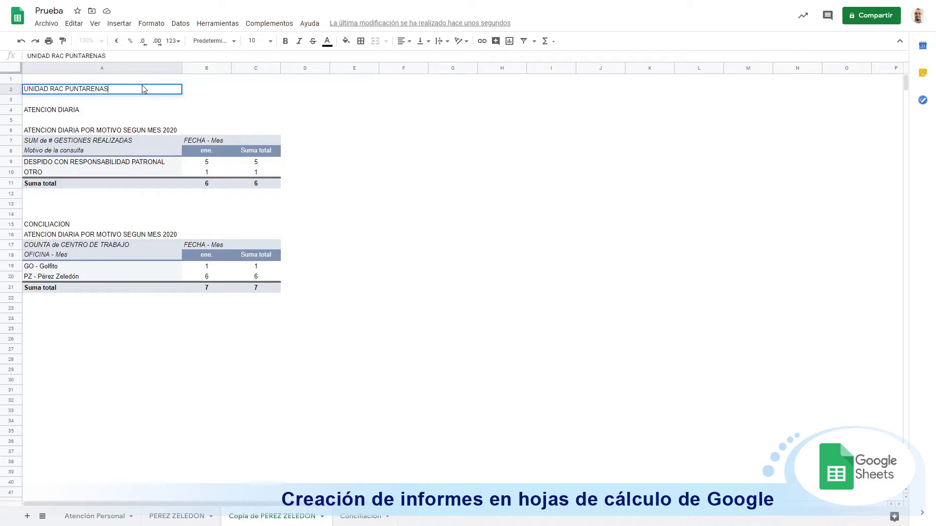
left_click(147, 173)
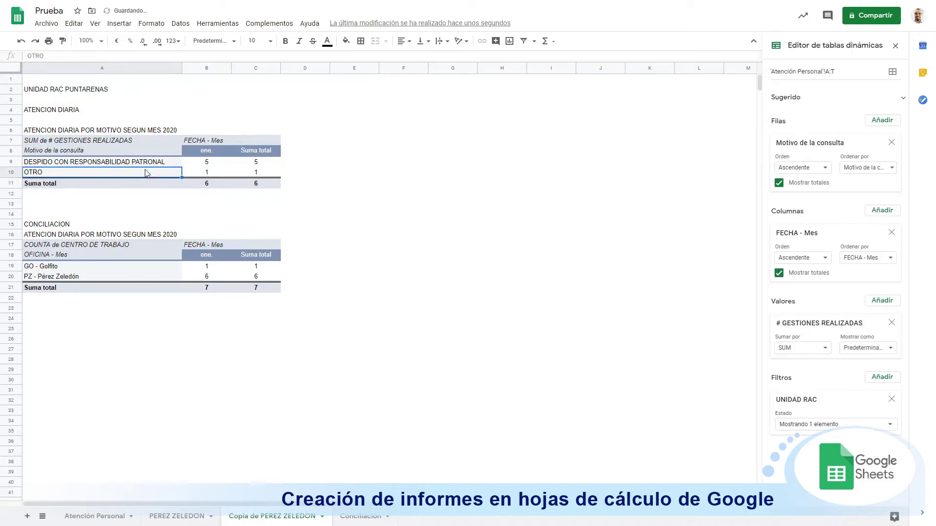
left_click(838, 425)
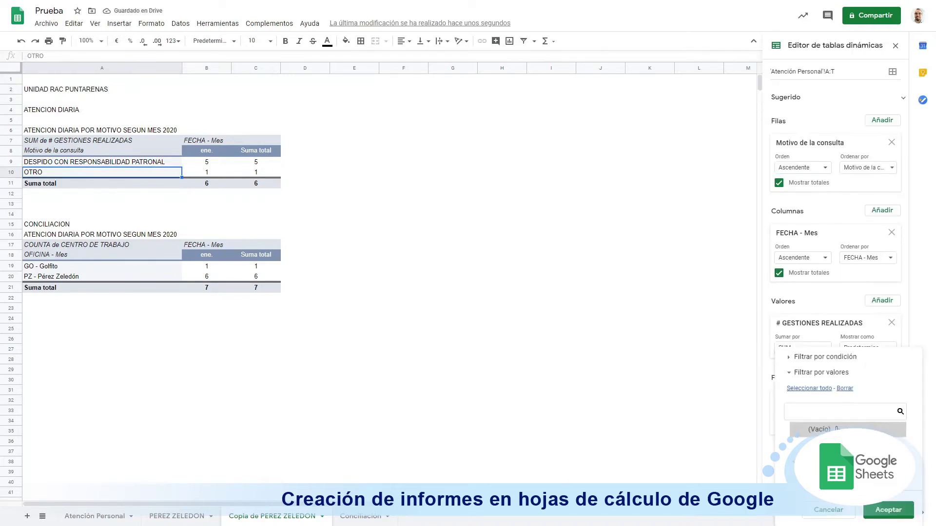
left_click(887, 510)
Step: Filter the second pivot's OFICINA to Puntarenas only, giving a conciliation total of 4
left_click(200, 277)
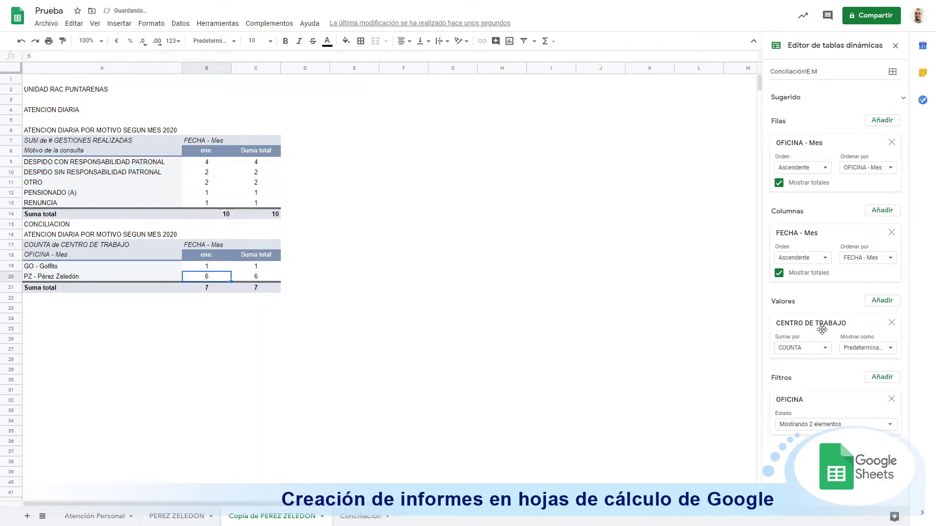
left_click(838, 425)
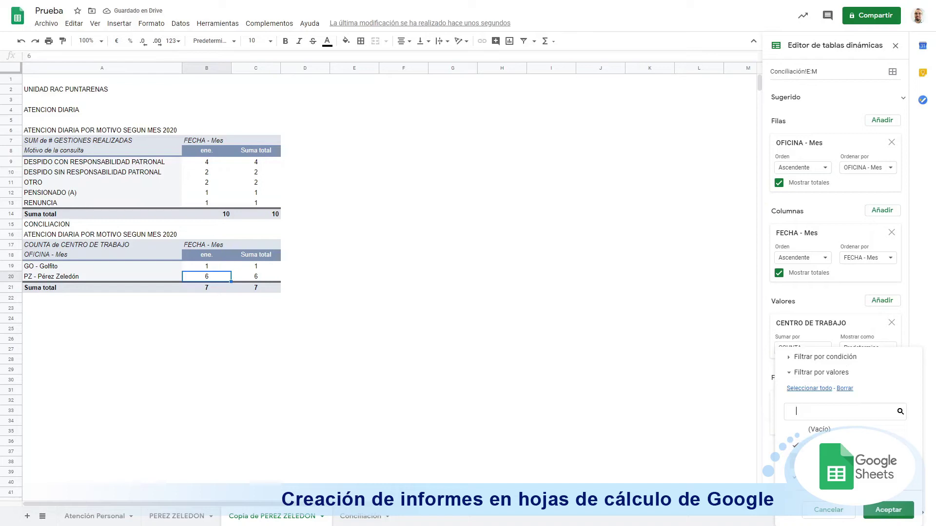
left_click(844, 388)
left_click(800, 444)
left_click(878, 507)
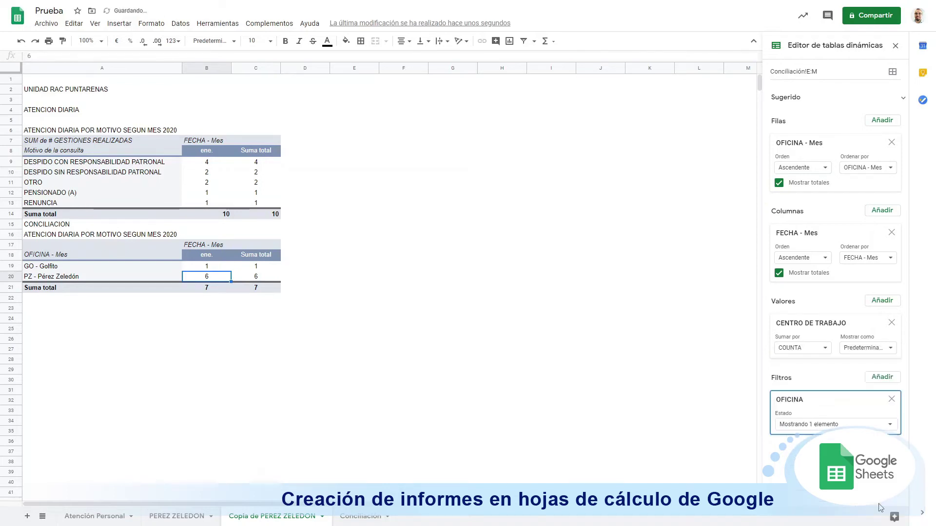
right_click(9, 239)
Step: Insert three blank rows above the CONCILIACION section, moving it to row 18
left_click(63, 304)
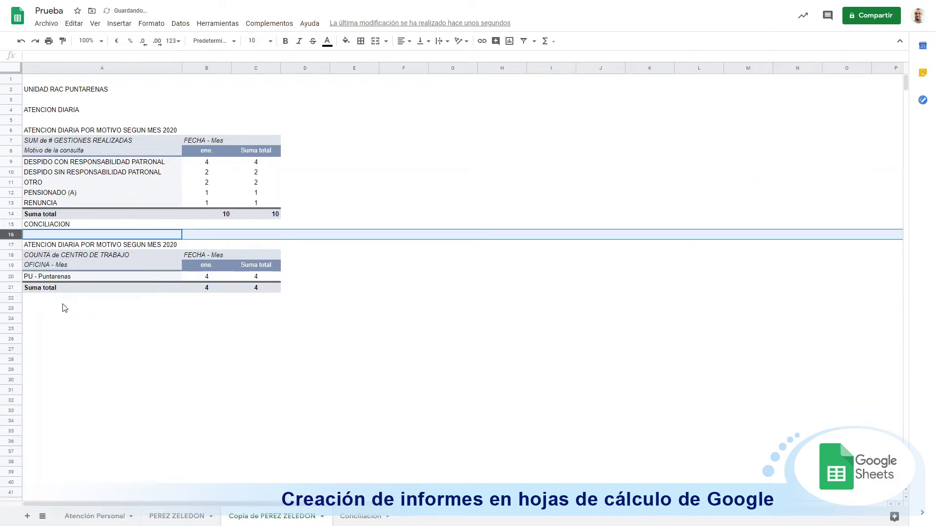
right_click(12, 225)
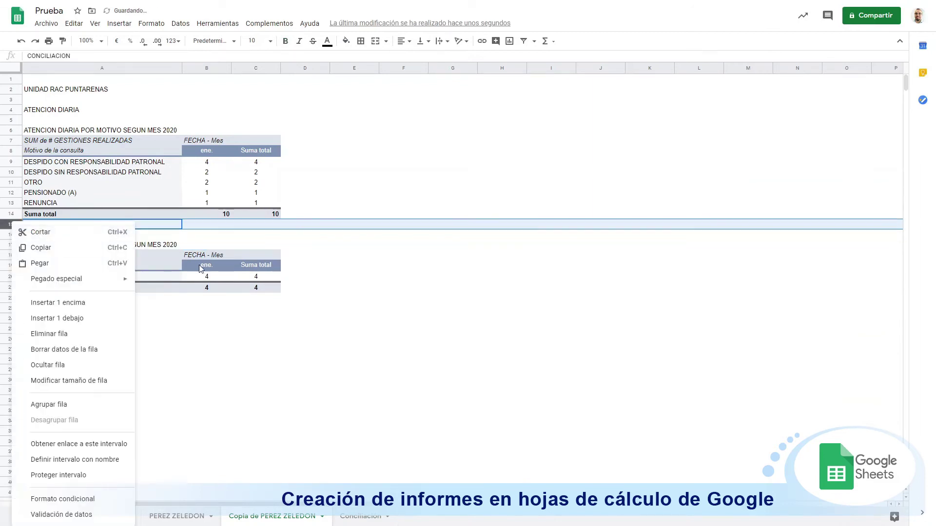
left_click(203, 266)
left_click_drag(5, 225, 4, 244)
right_click(5, 244)
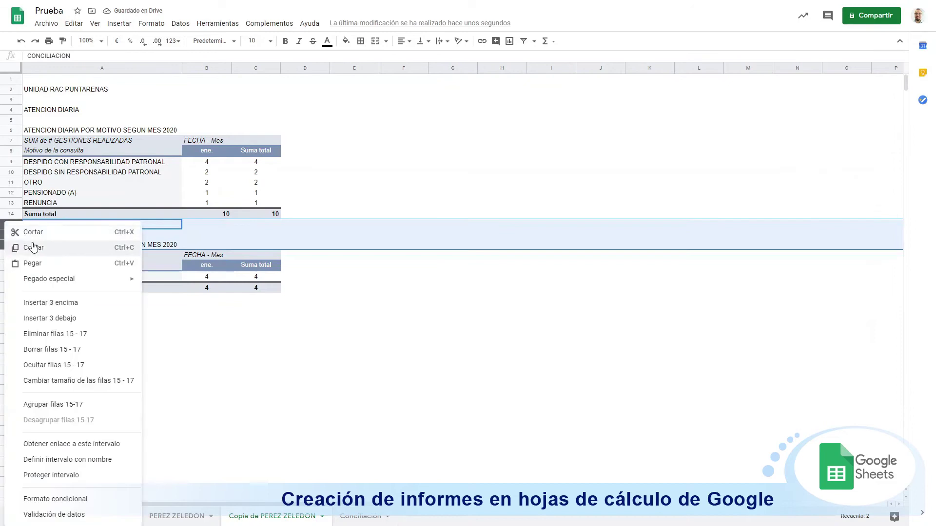
left_click(87, 306)
left_click(418, 279)
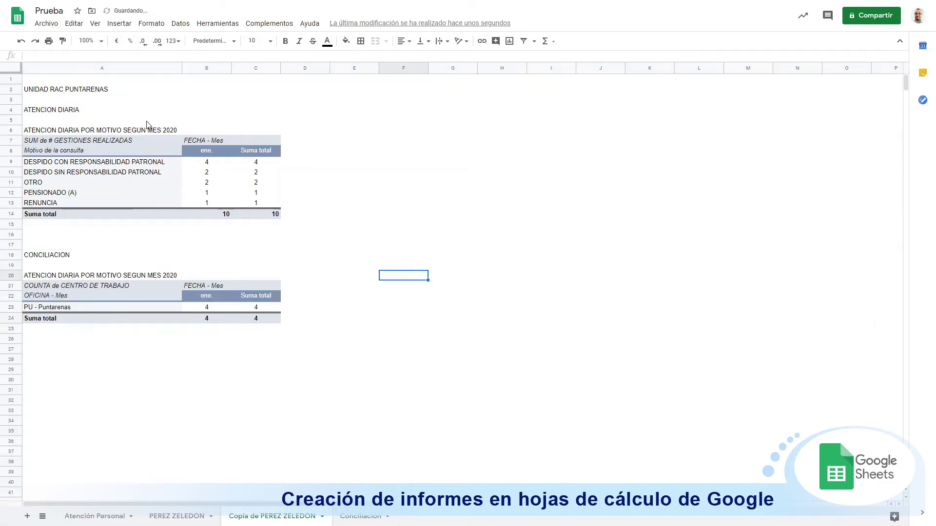
Step: Rename the Copia de PEREZ ZELEDON sheet to PUNTARENAS
double_click(254, 516)
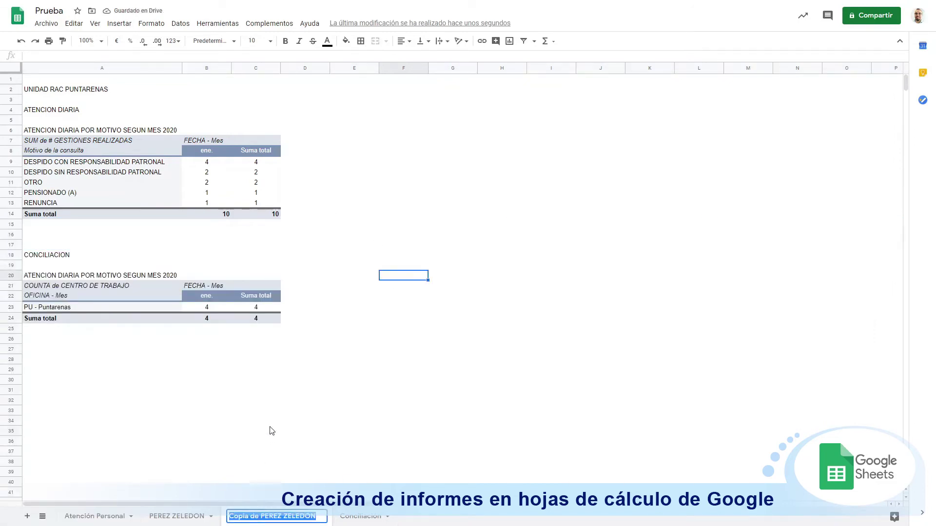
type("p")
type("PUN")
type("TARE")
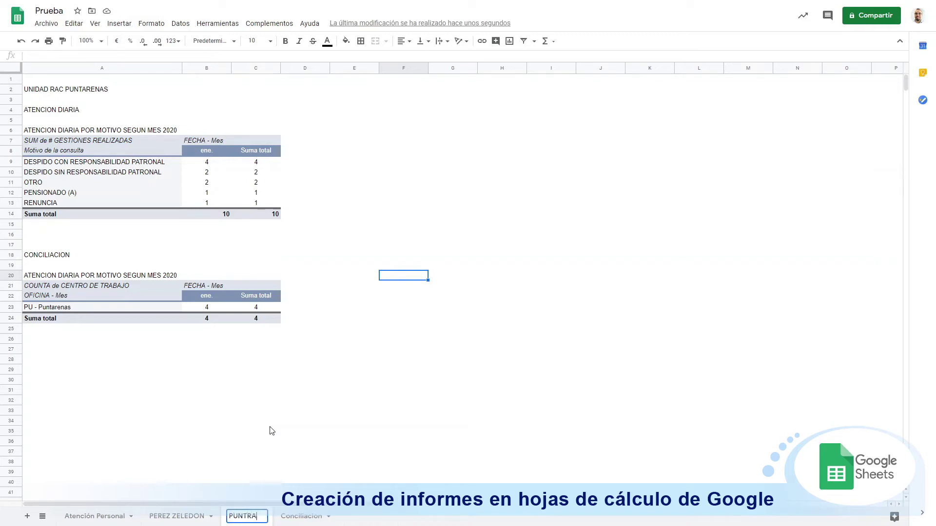
type("NAS")
key("Return")
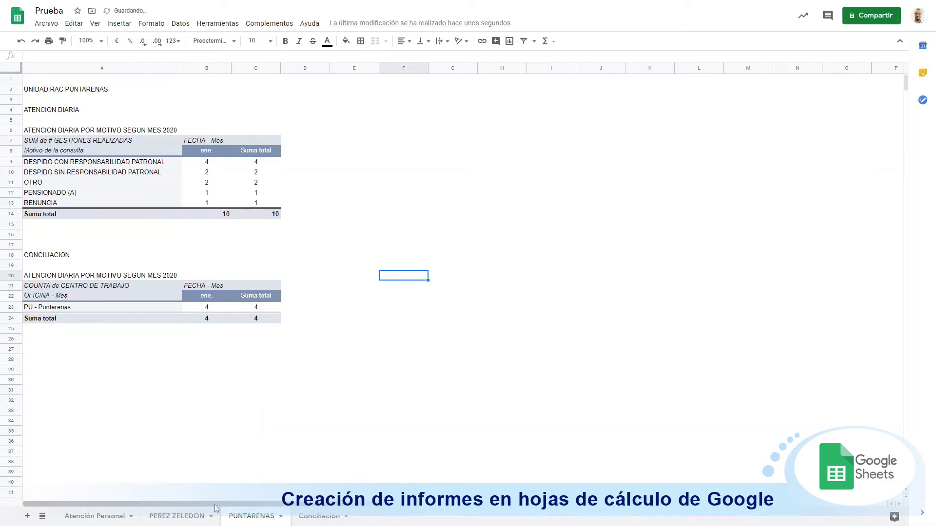
Step: Place the Conciliación tab second and start a new blank untitled spreadsheet
left_click_drag(310, 519, 166, 516)
left_click(322, 232)
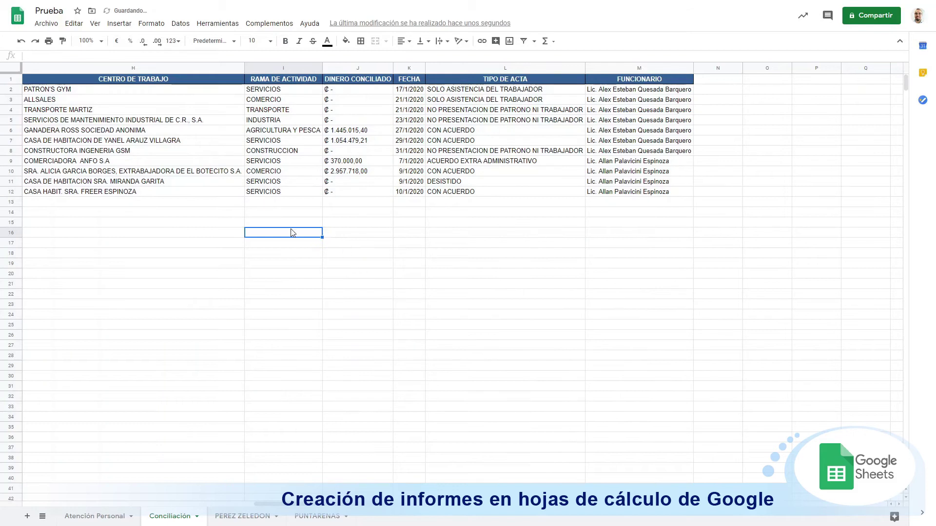
left_click(312, 516)
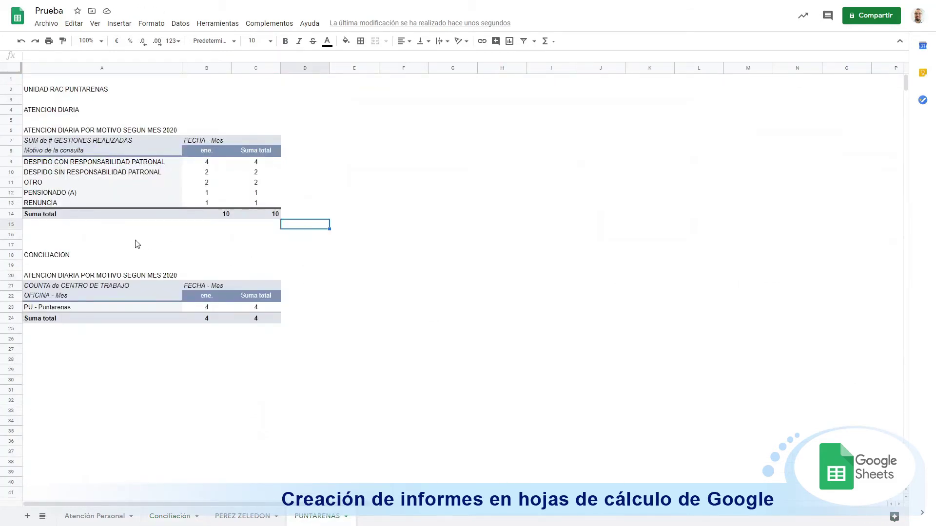
left_click(45, 245)
left_click(227, 238)
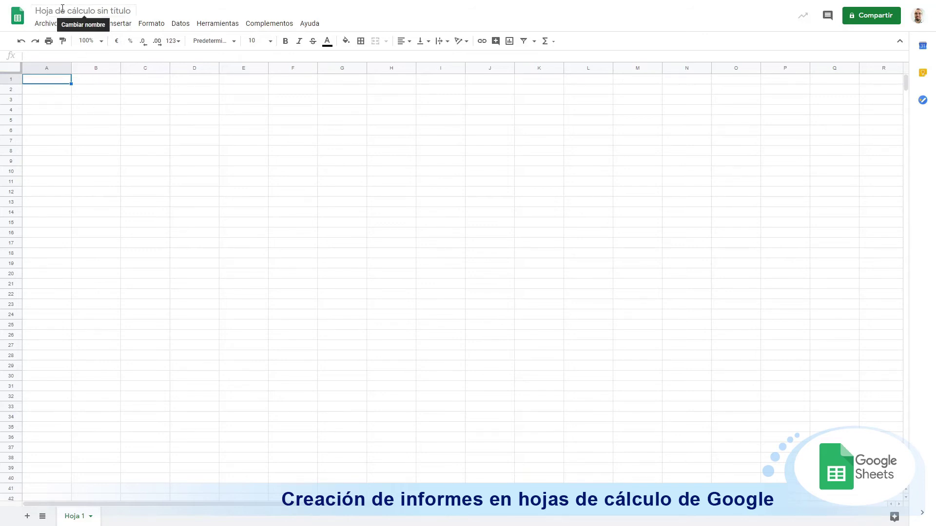
Step: Title the new spreadsheet PUNTARENAS
left_click(59, 11)
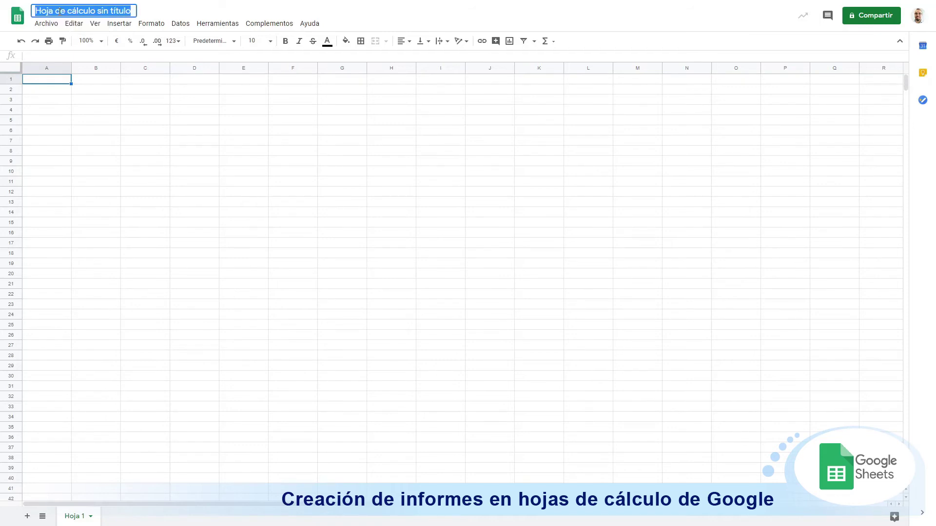
type("PUNTARENAS")
key("Return")
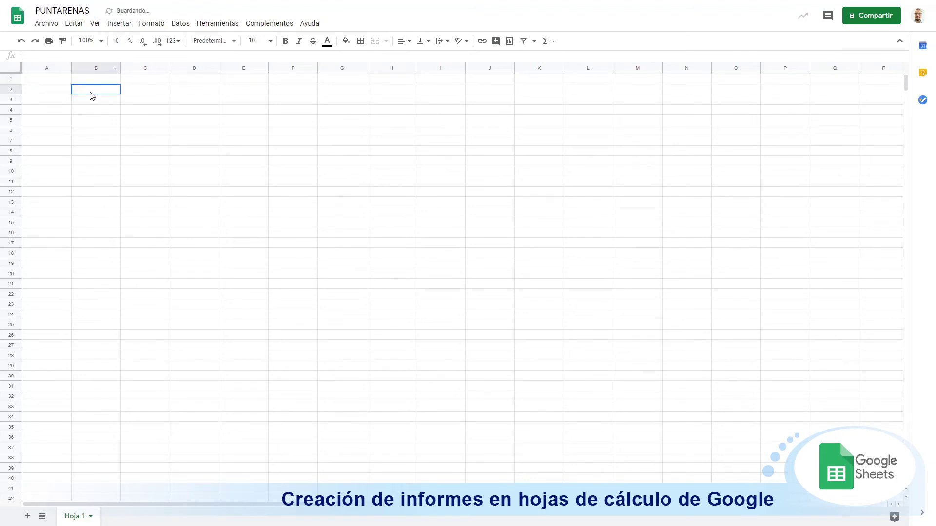
Step: Begin an =IMPORTRANGE( formula in cell A2 of Hoja 1
left_click(40, 92)
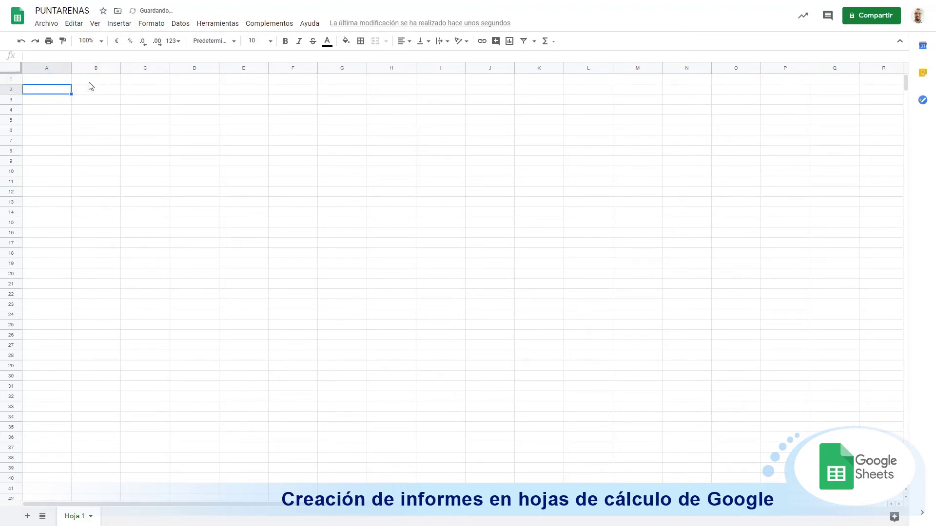
left_click(45, 58)
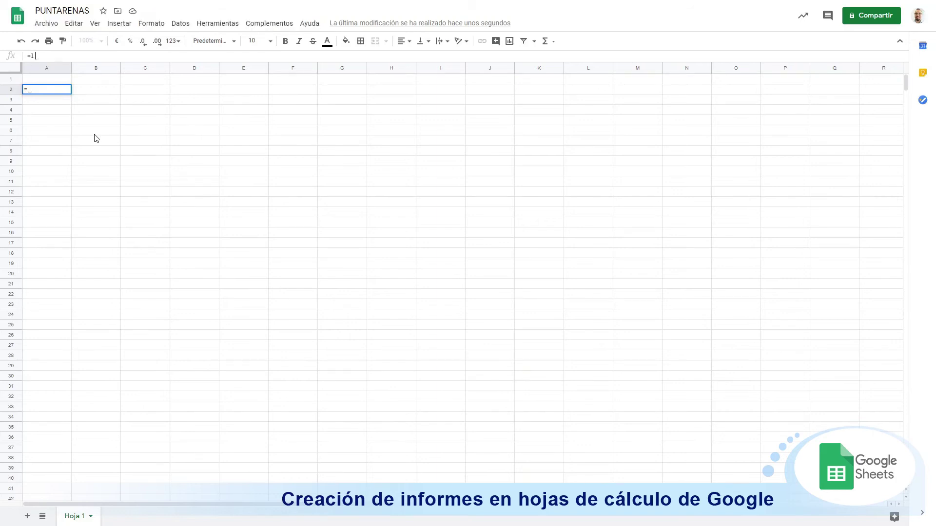
type("=IMPORT")
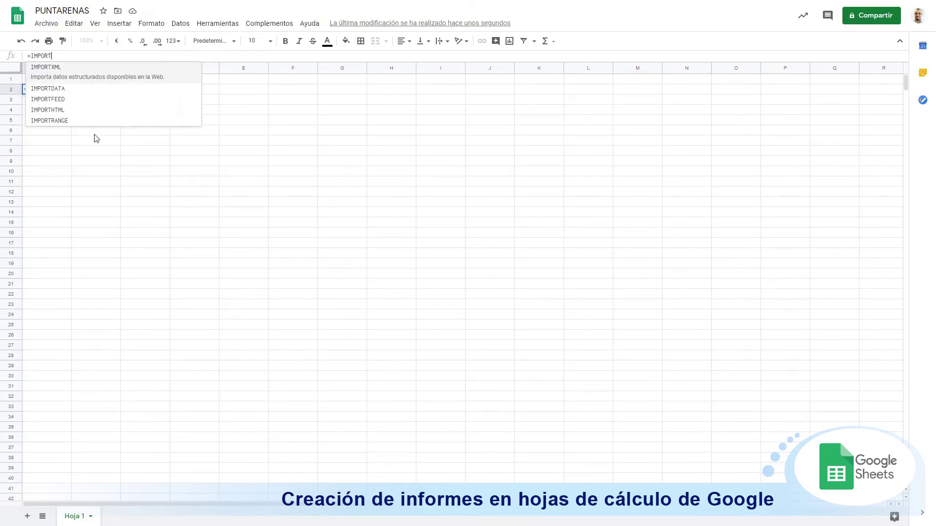
left_click(48, 122)
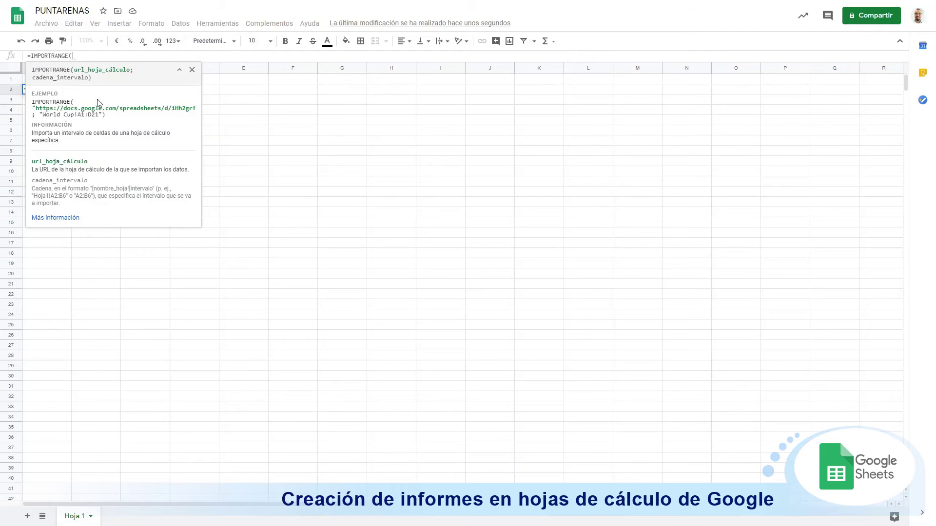
Step: Complete A2 as IMPORTRANGE of the quoted source URL with range "PUNTARENAS!A1:H200"
key("ctrl+v")
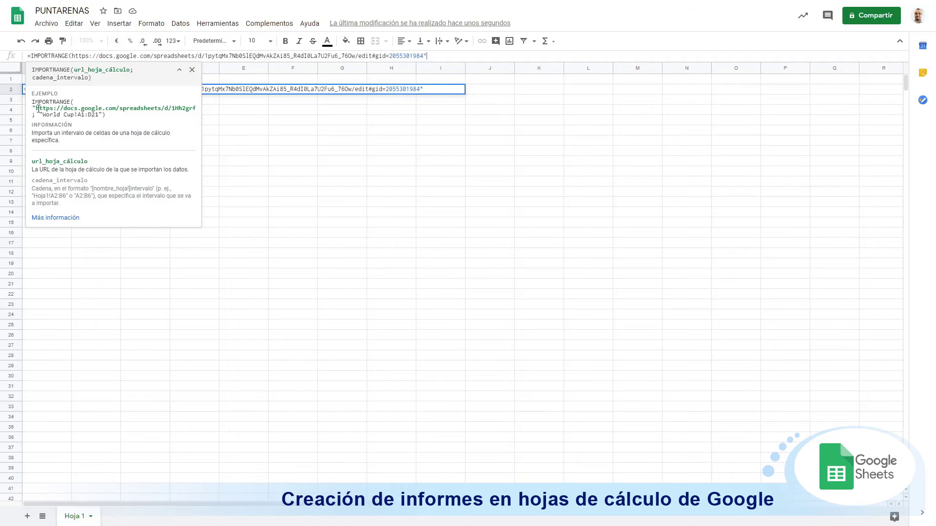
left_click(74, 55)
type("\"")
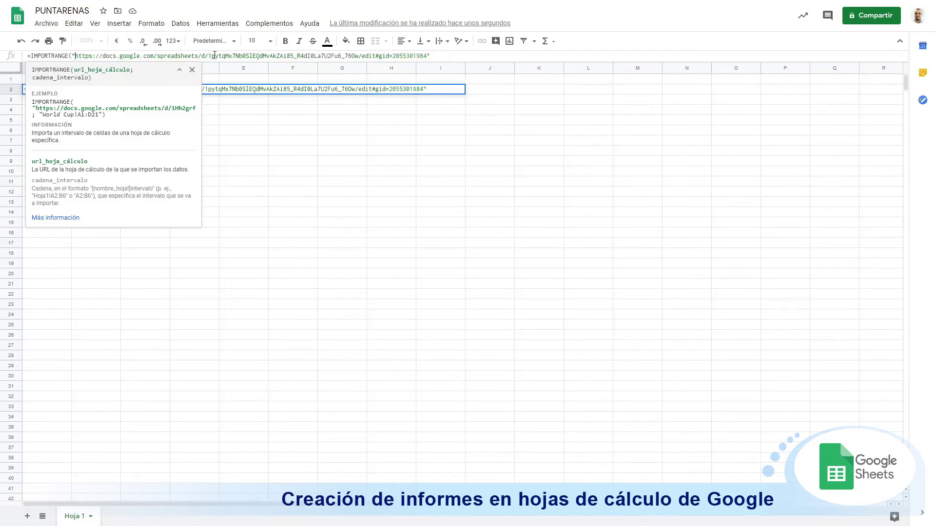
left_click(438, 56)
type(";")
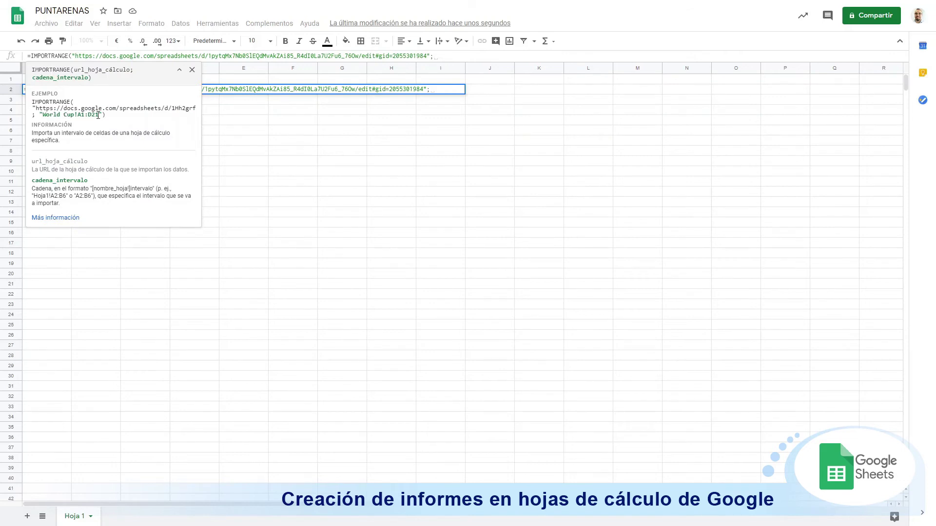
type("\"")
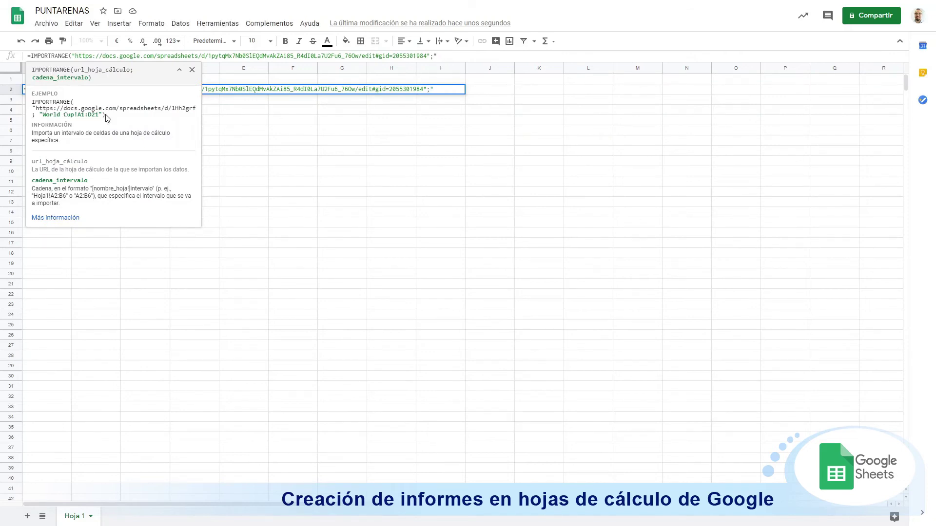
type("PUNTARENAS")
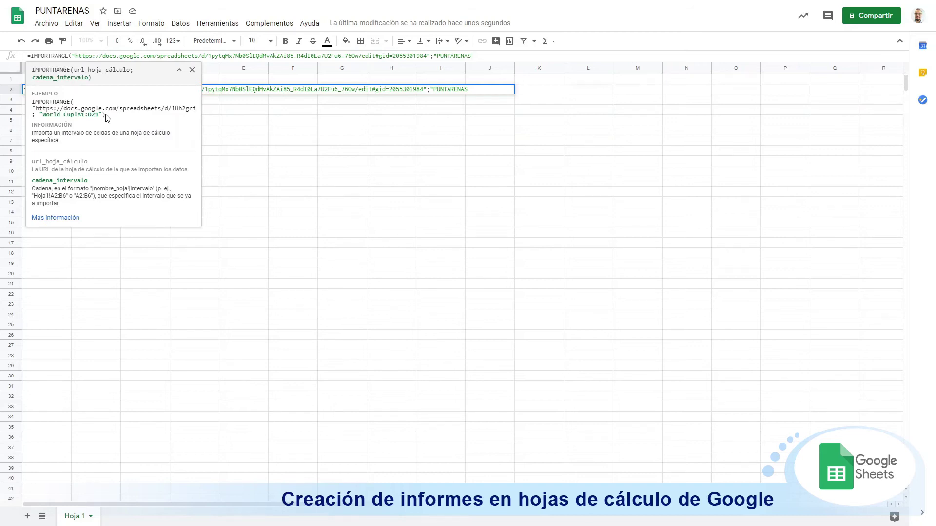
type("!")
type("A1:H")
type("200\")")
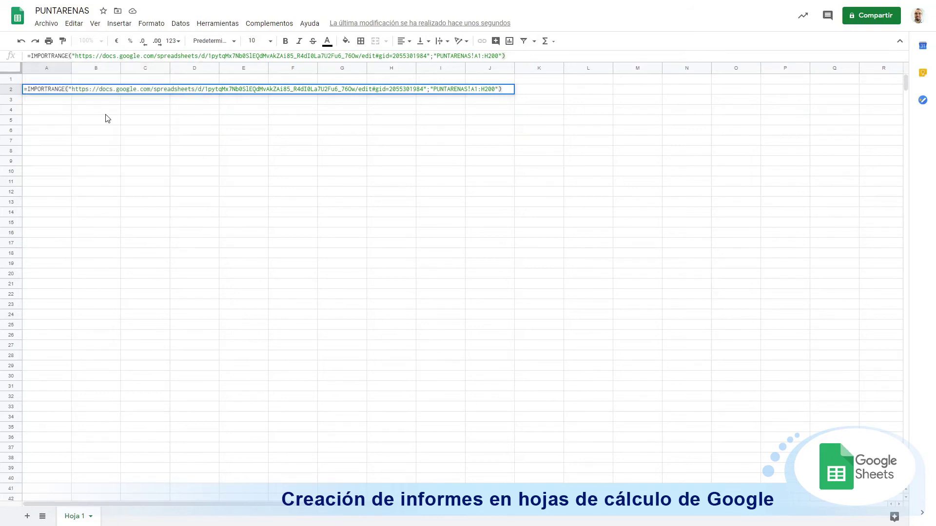
key("Return")
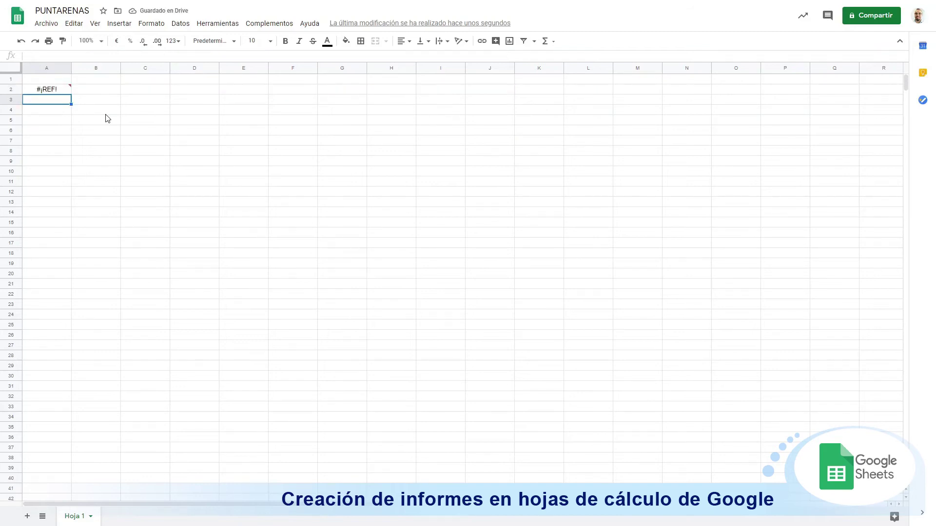
Step: Allow access on the #¡REF! cell so the Puntarenas report imports
mouse_move(56, 91)
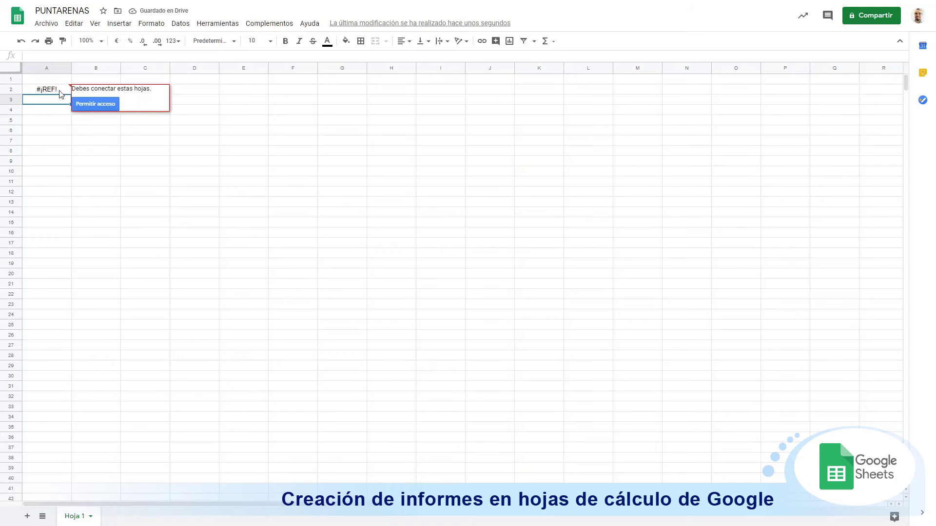
left_click(87, 106)
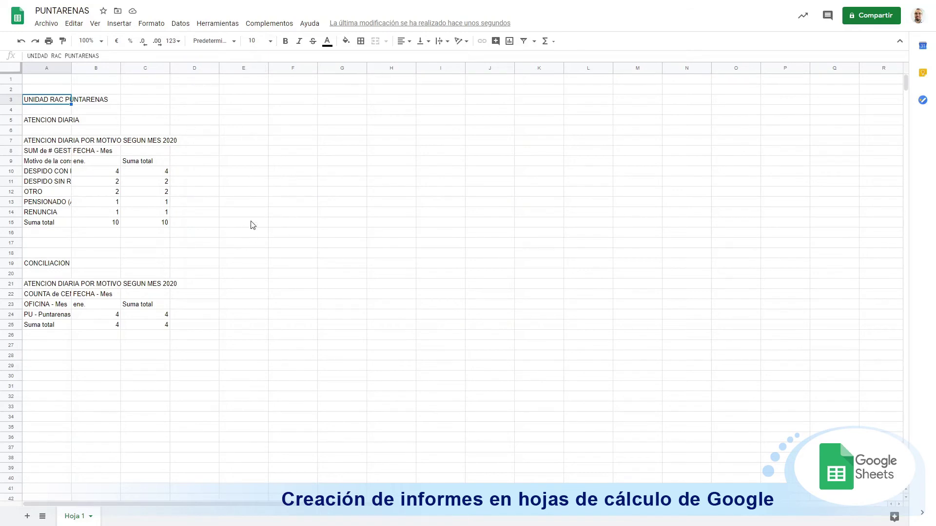
Step: Auto-fit column A to its text and centre-align columns B and C
double_click(71, 67)
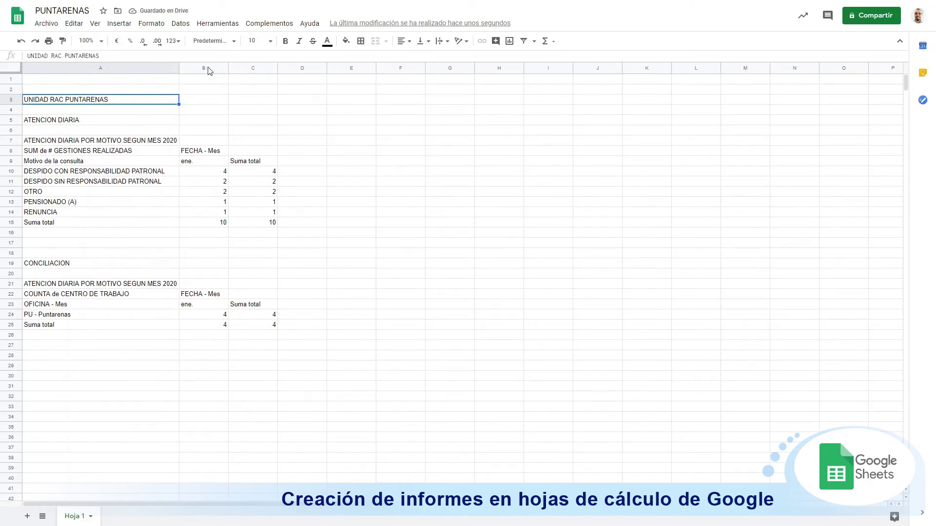
left_click_drag(207, 69, 267, 68)
left_click(403, 41)
left_click(414, 57)
left_click(311, 306)
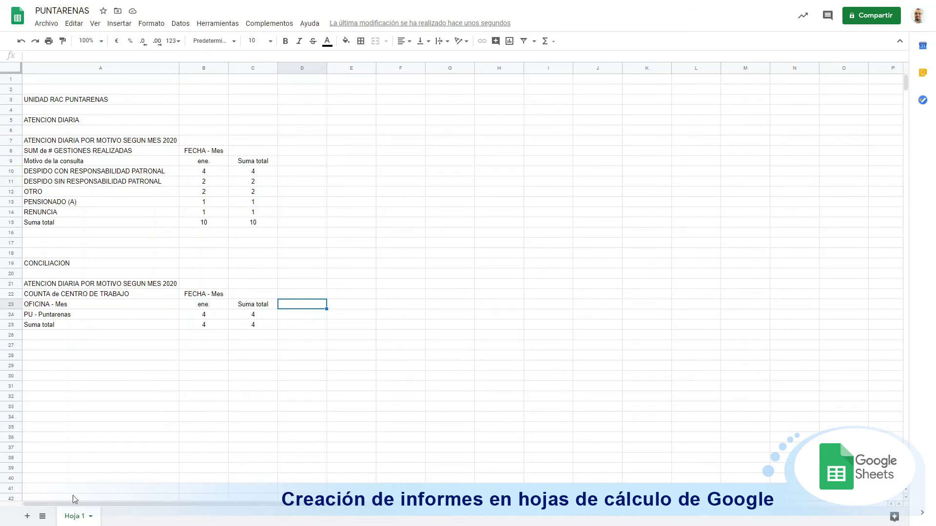
Step: Rename the Hoja 1 sheet tab to PUNTARENAS
double_click(80, 520)
type("PUNTARAENAS")
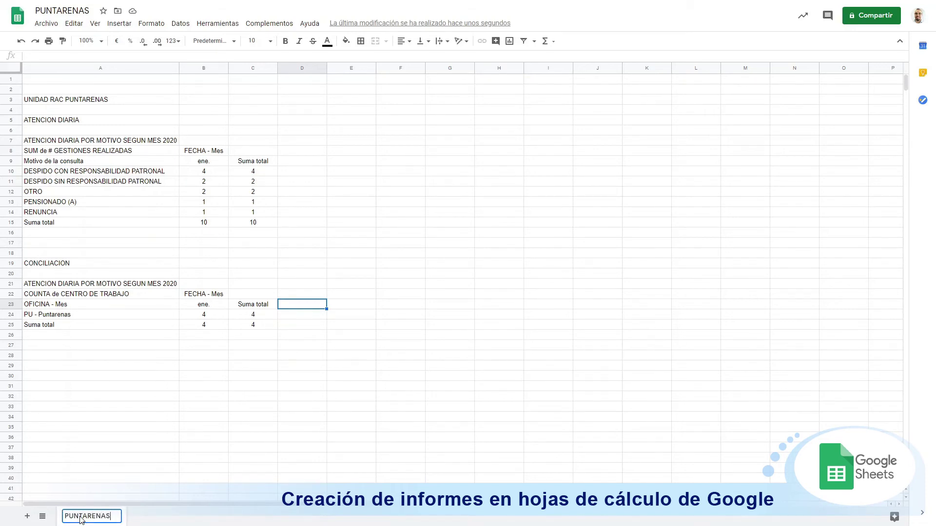
key("Return")
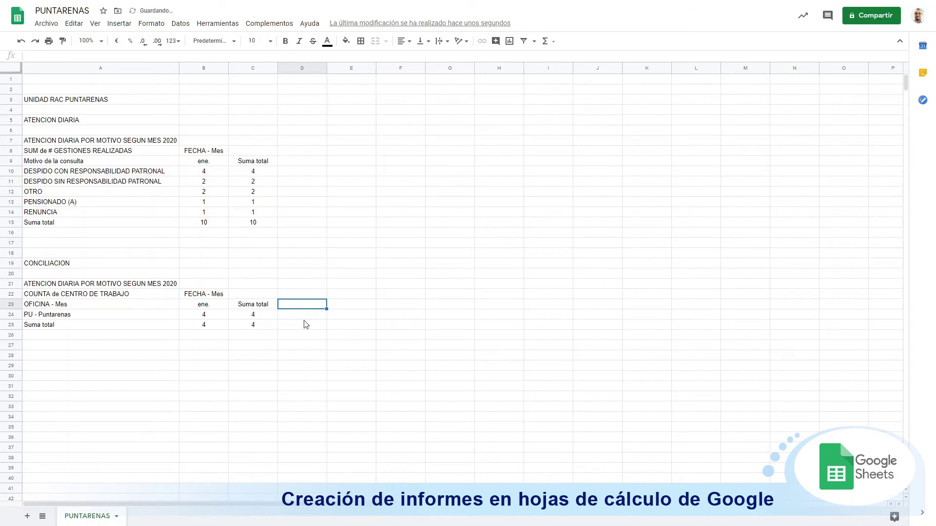
left_click(350, 254)
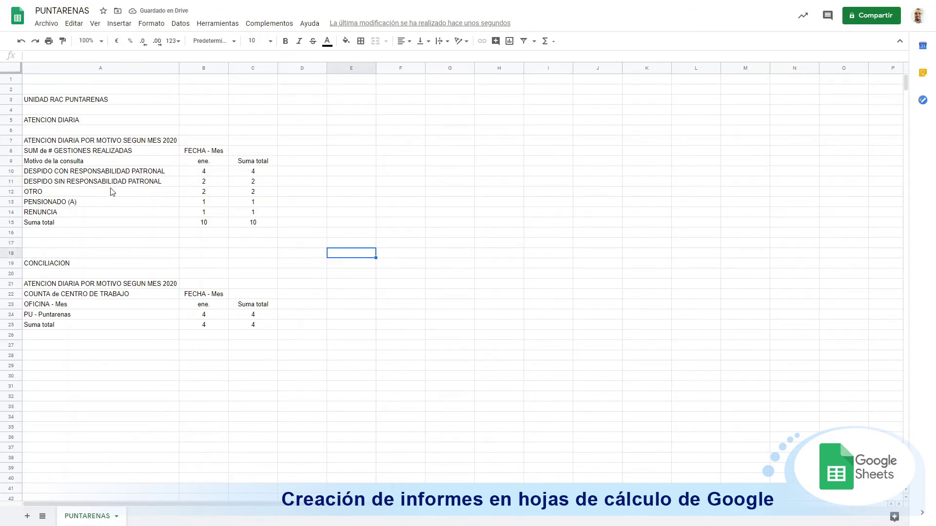
Step: Hide rows 8 and 22 holding the SUM and COUNTA value labels
right_click(13, 154)
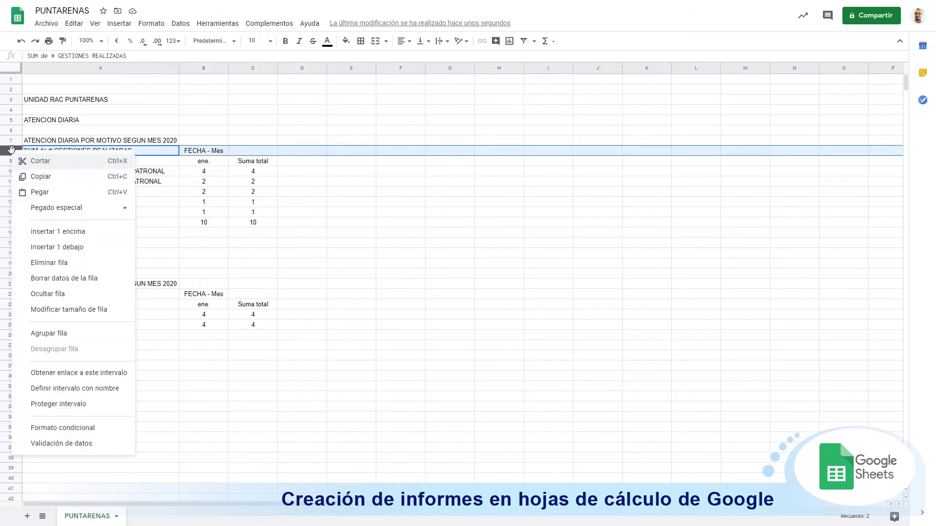
left_click(58, 294)
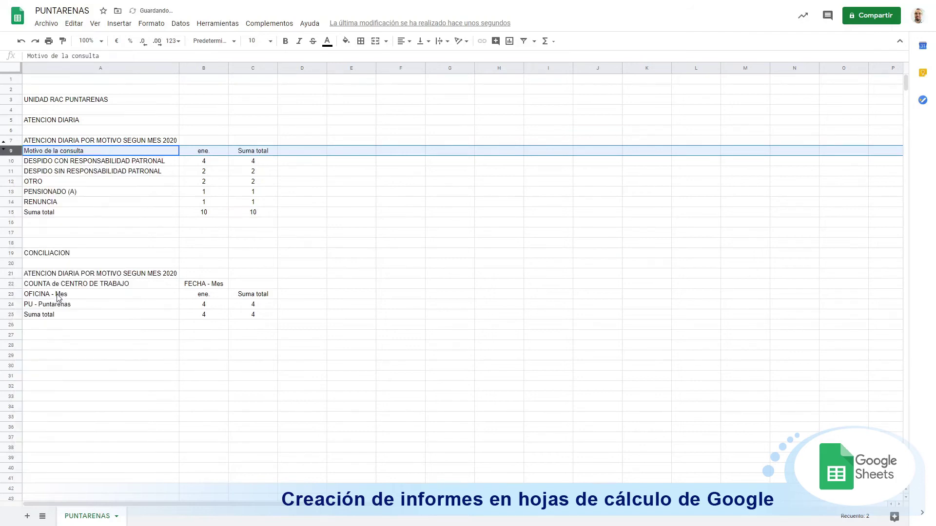
left_click(11, 284)
key("ctrl+alt+9")
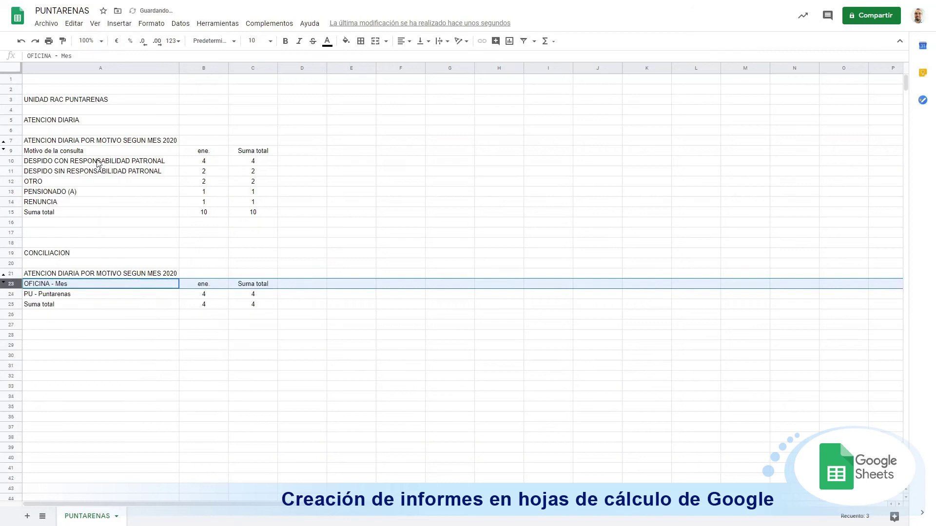
left_click(102, 153)
Step: Make the UNIDAD RAC PUNTARENAS title bold at 14 pt
left_click(55, 102)
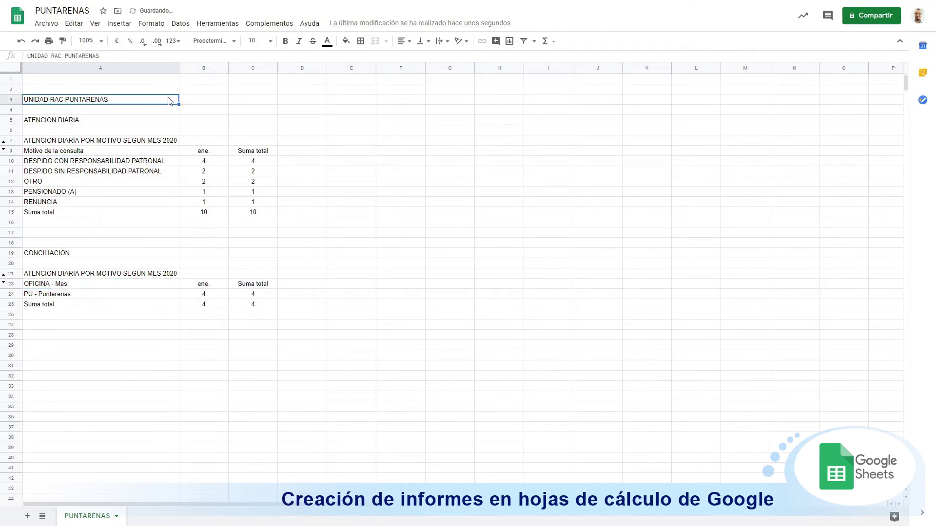
left_click(286, 42)
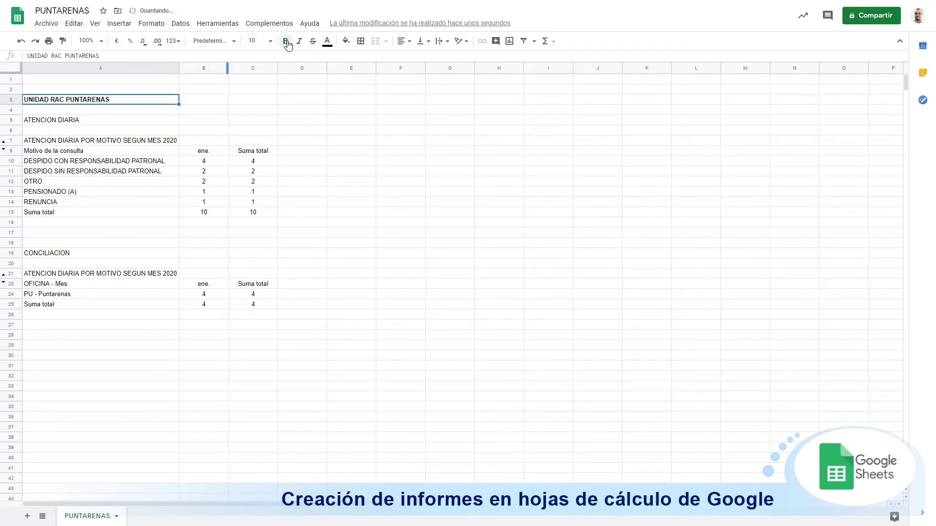
left_click(255, 41)
left_click(258, 167)
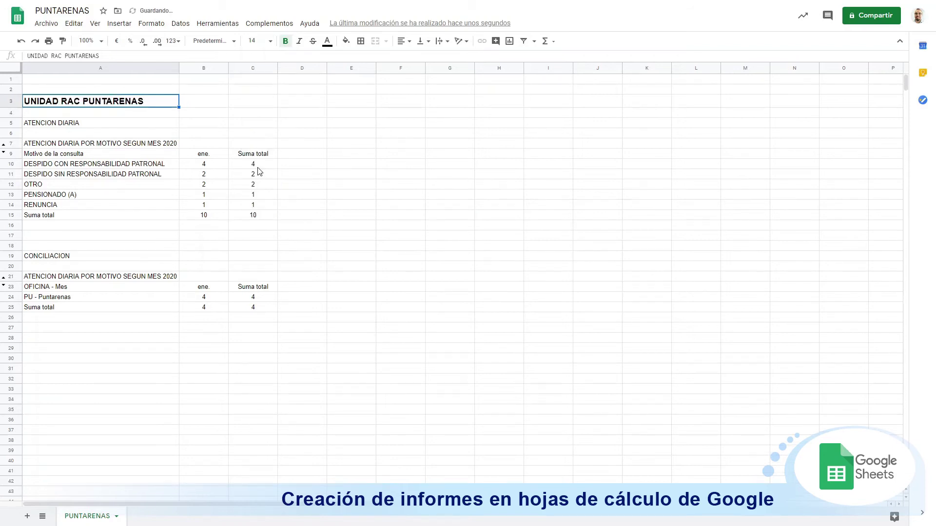
Step: Make ATENCION DIARIA bold at 12 pt and paint that format onto CONCILIACION
left_click(56, 123)
left_click(256, 40)
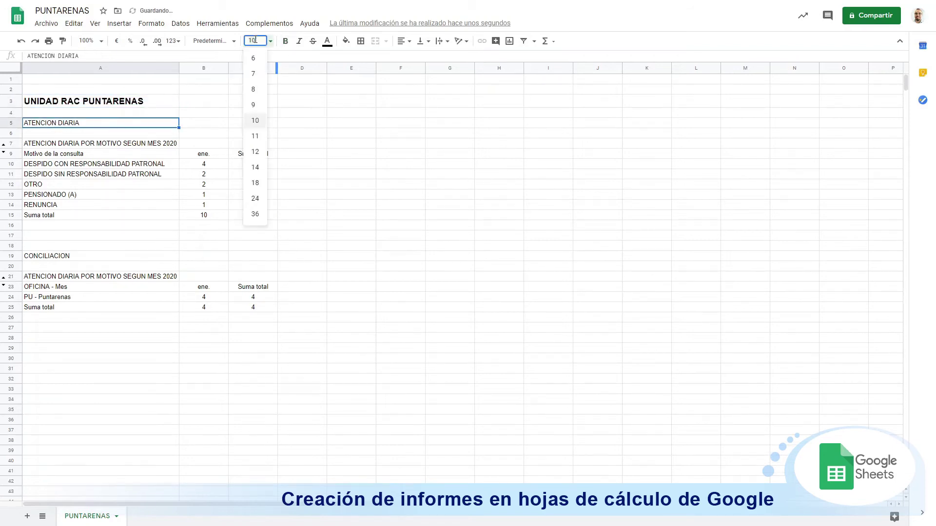
left_click(262, 153)
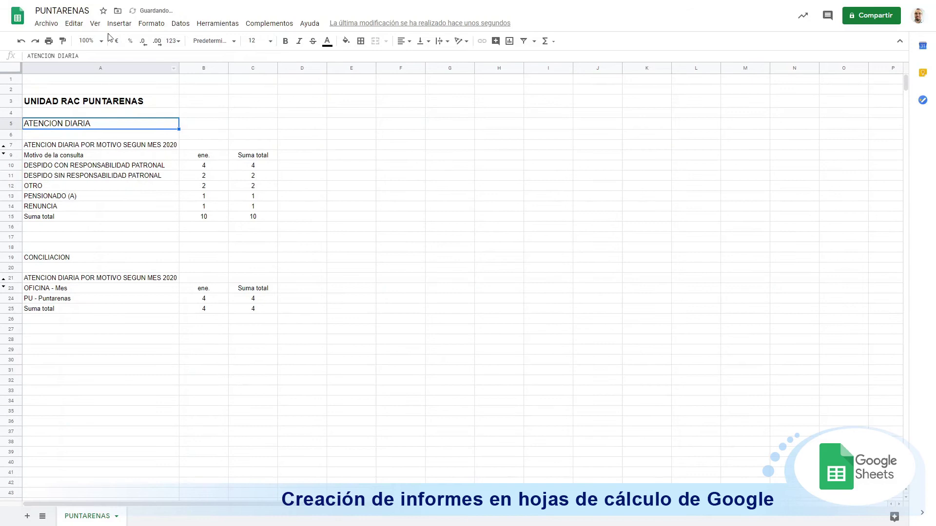
left_click(286, 41)
left_click(64, 41)
left_click(61, 258)
left_click(322, 206)
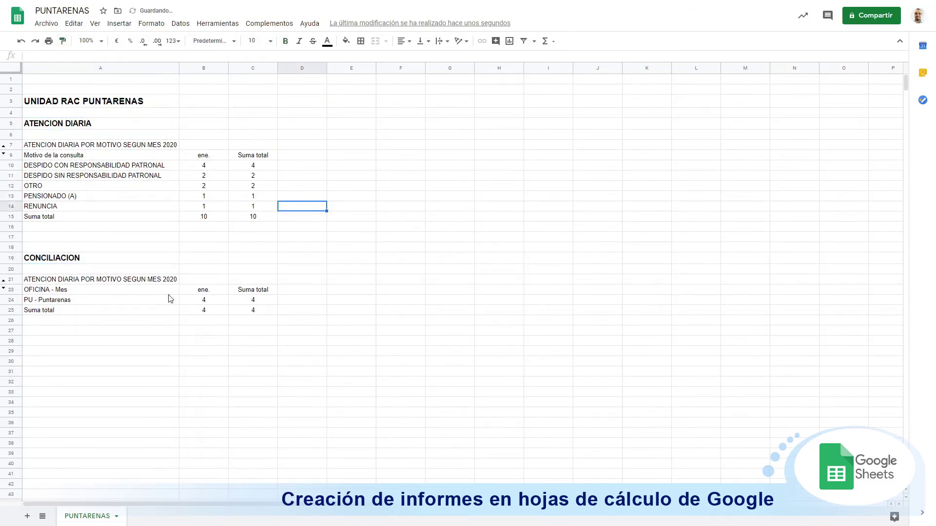
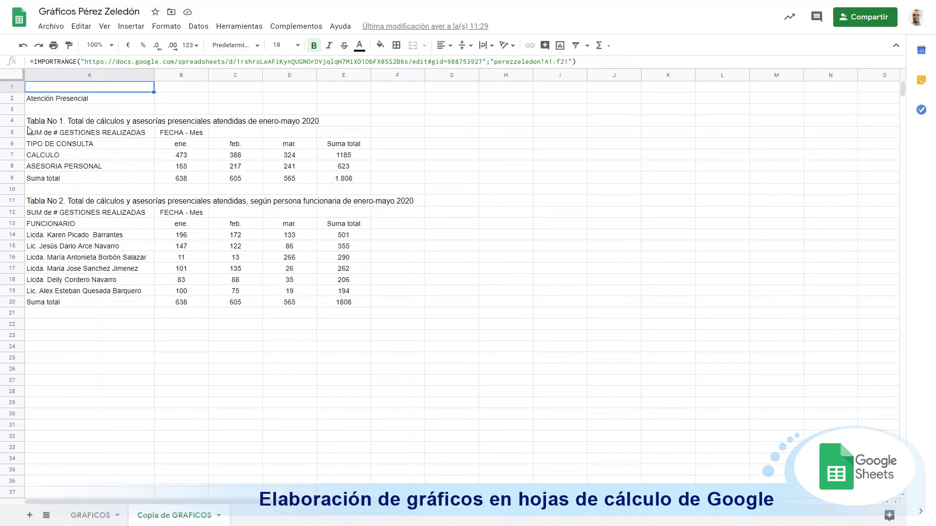
Step: Review Tabla No 1 and Tabla No 2: titles, names, month headers and monthly totals
left_click(43, 125)
left_click(84, 204)
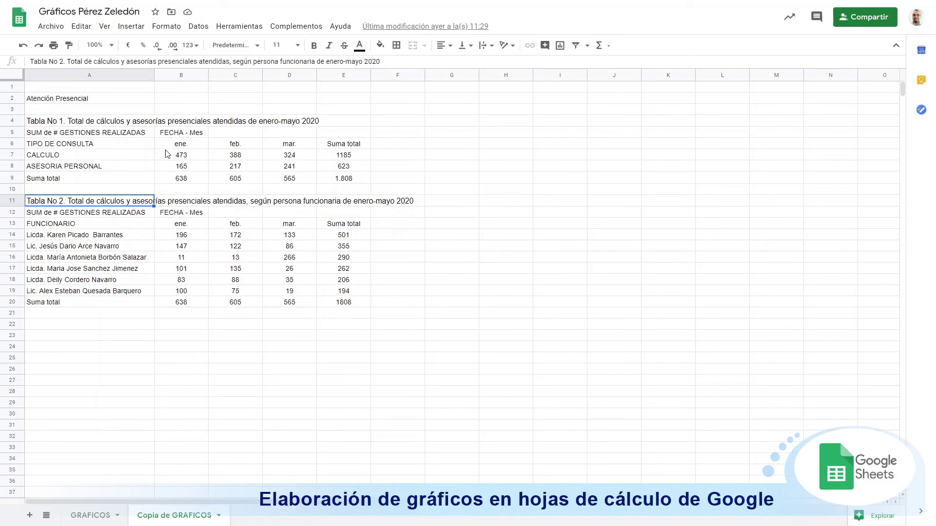
left_click_drag(48, 161, 47, 167)
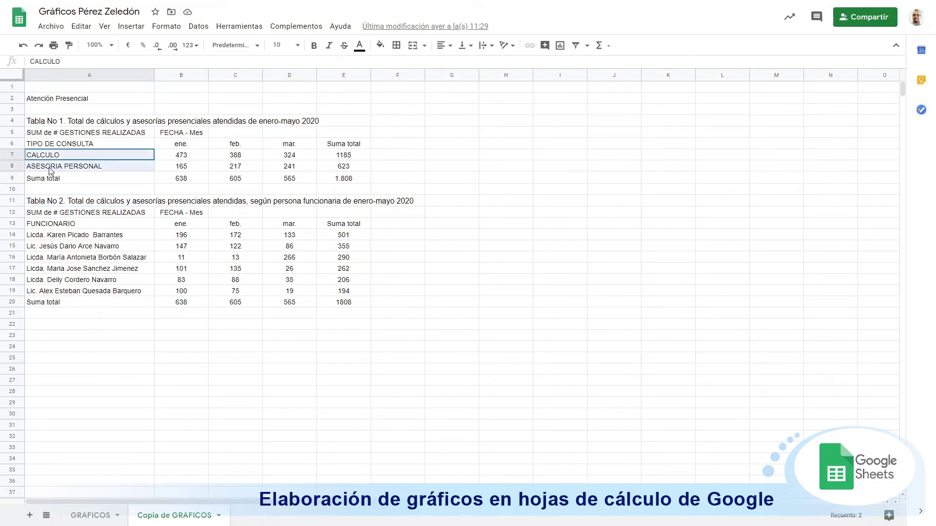
left_click_drag(111, 238, 121, 294)
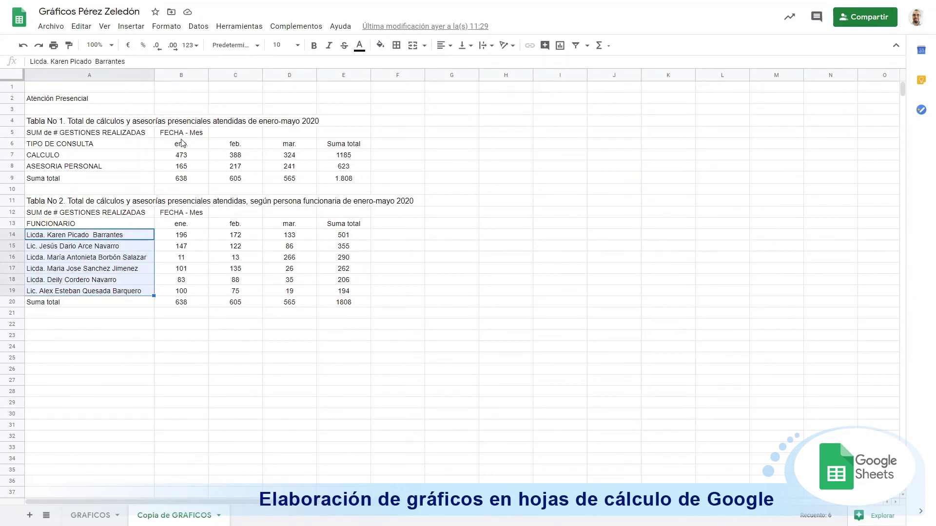
left_click_drag(180, 146, 291, 151)
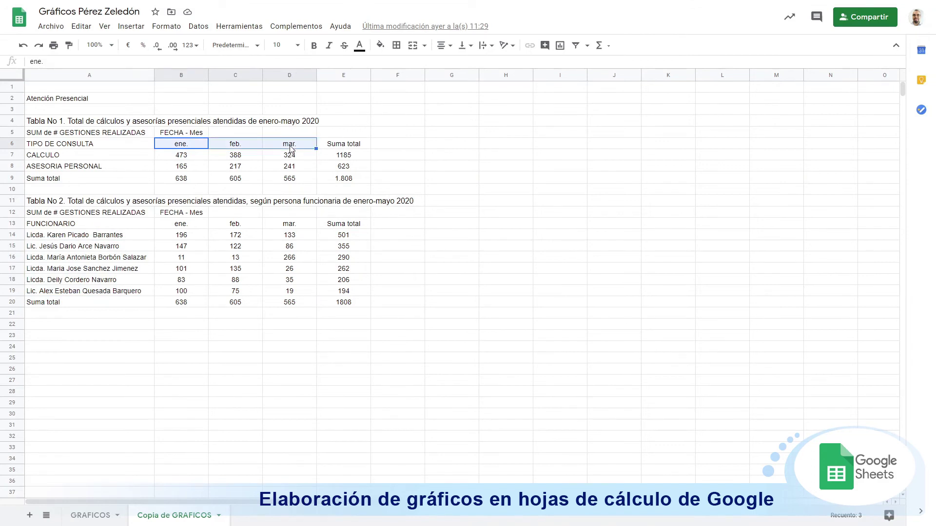
left_click_drag(184, 177, 285, 179)
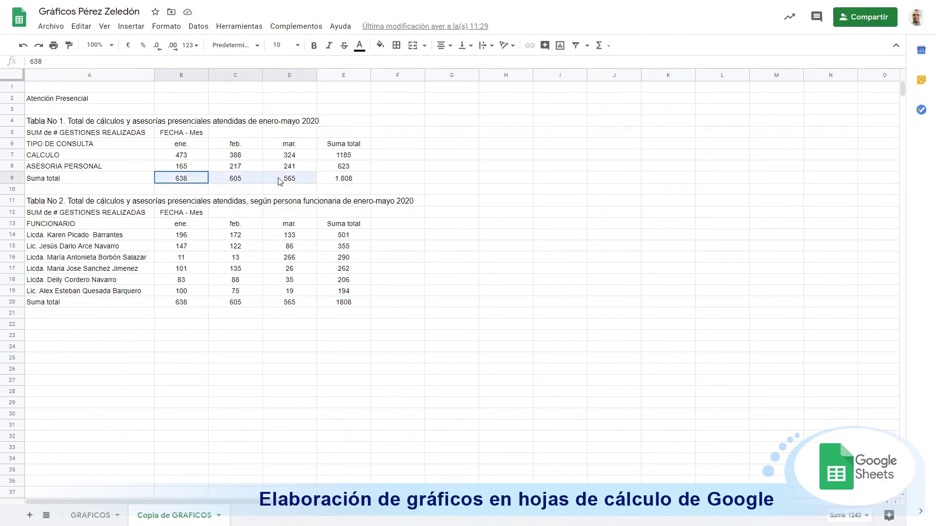
Step: Select the CALCULO and ASESORIA PERSONAL labels together with their totals 1185 and 623
left_click_drag(86, 159, 84, 171)
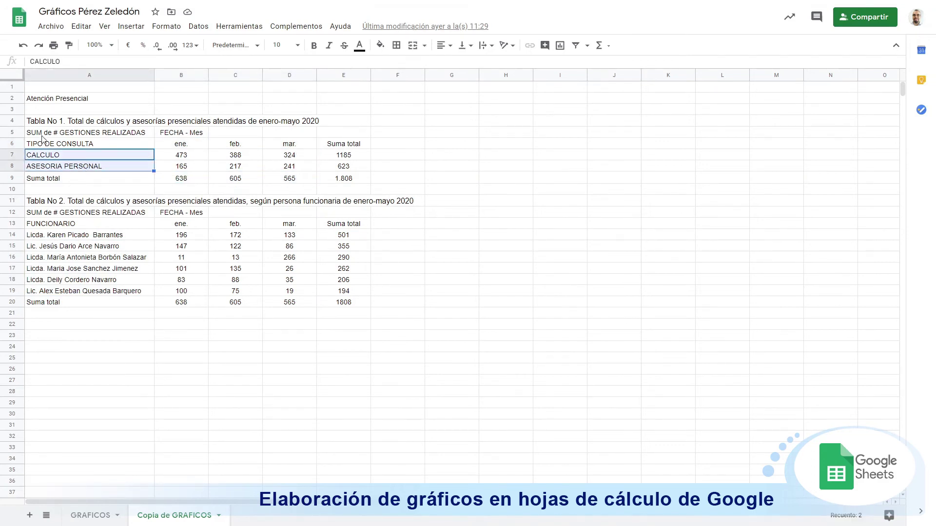
left_click_drag(354, 158, 355, 169)
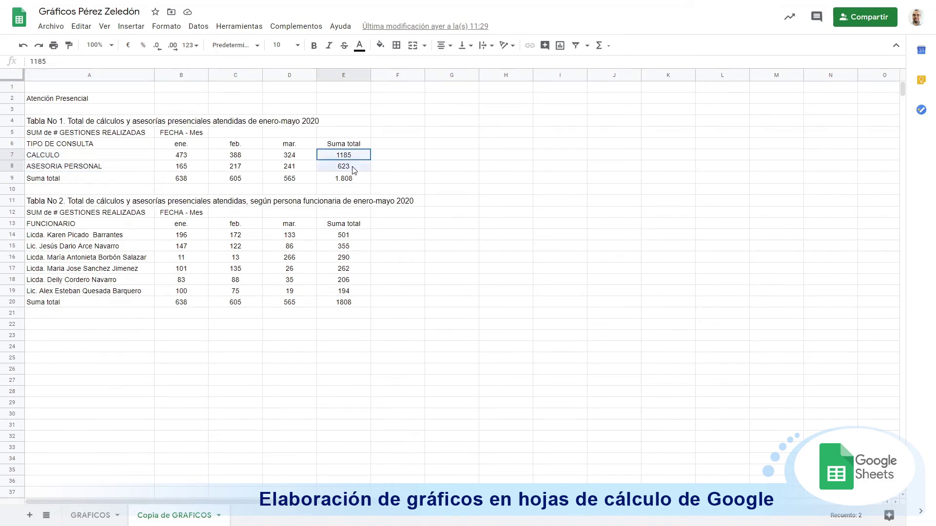
left_click(356, 181)
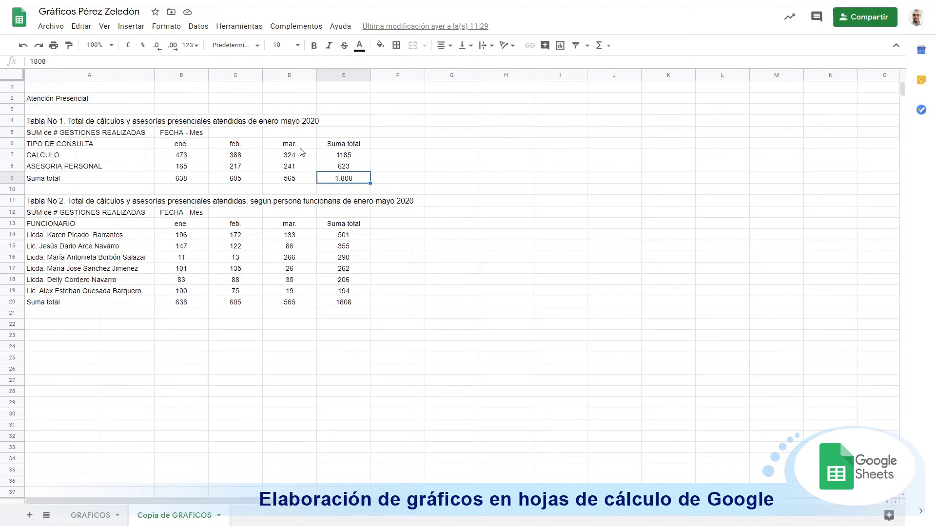
left_click_drag(88, 158, 89, 169)
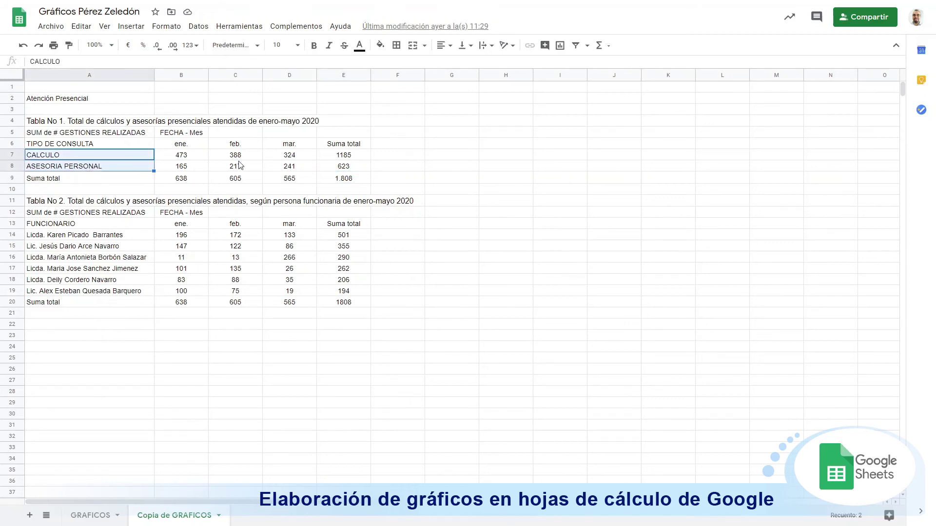
left_click_drag(346, 157, 349, 172)
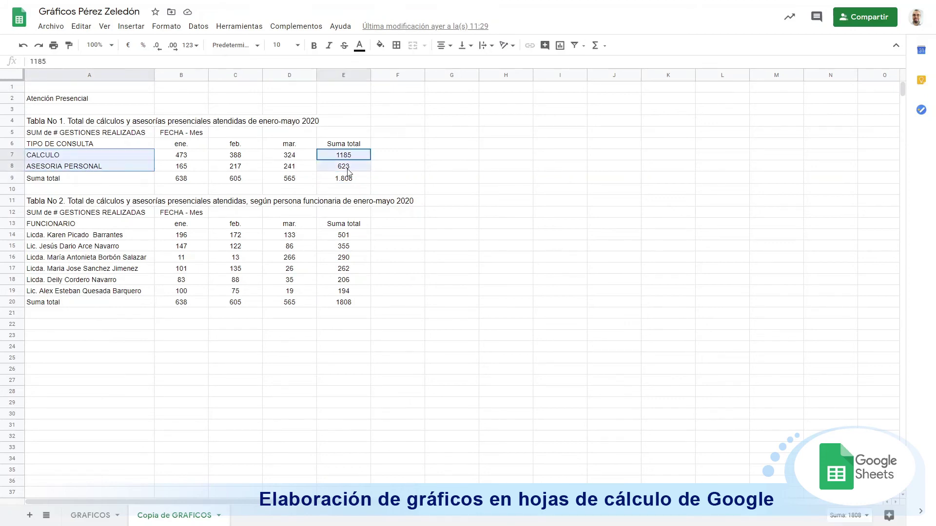
Step: Insert a pie chart from the selection and place it right of the tables
left_click(128, 27)
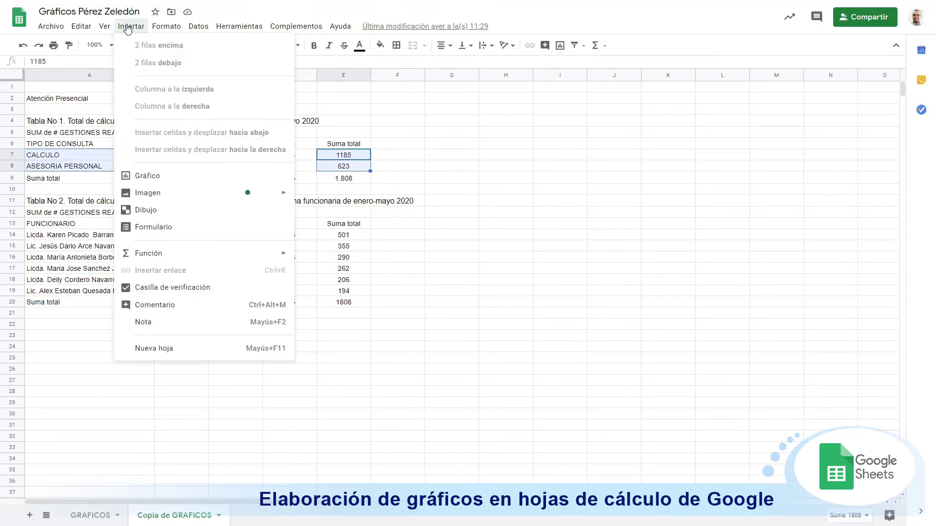
left_click(172, 177)
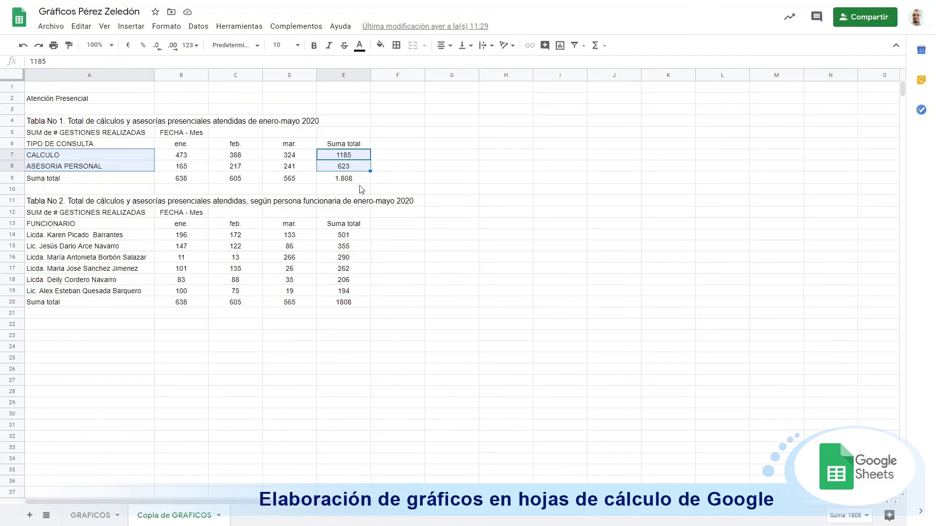
left_click_drag(434, 184, 620, 93)
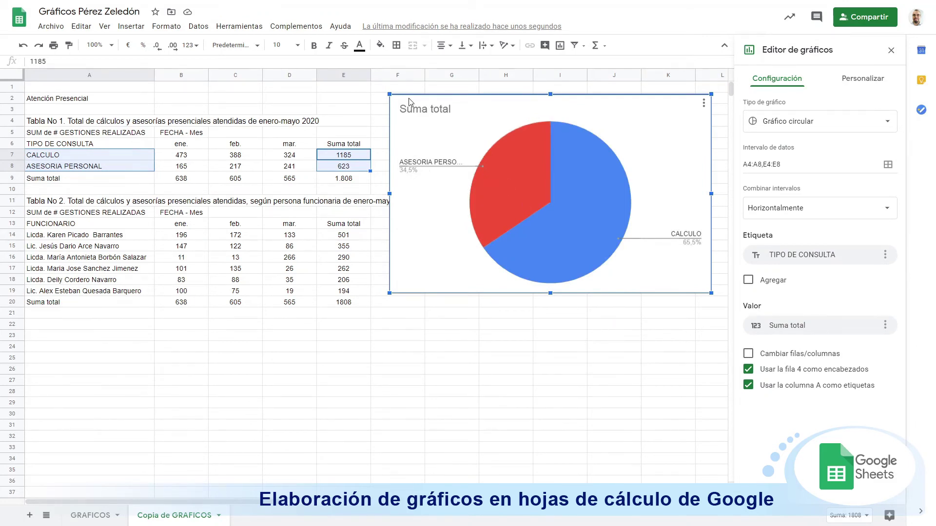
Step: Rename the pie chart title from 'Suma total' to 'Gestiones por Tipo'
left_click(417, 111)
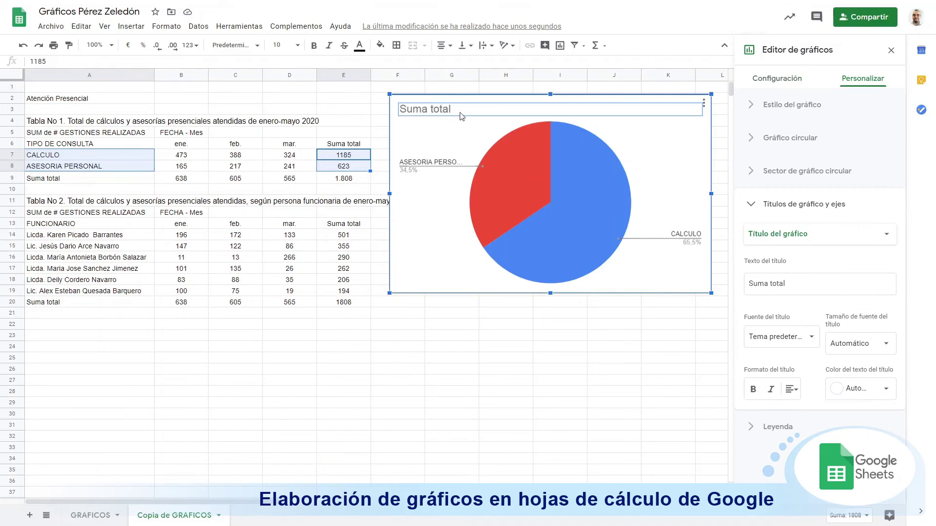
left_click(461, 112)
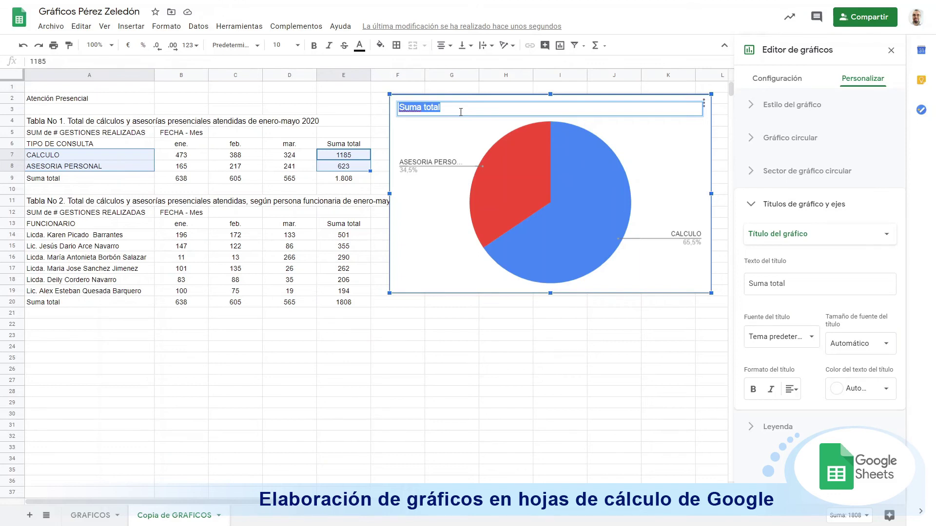
type("Gestiones por Tipo")
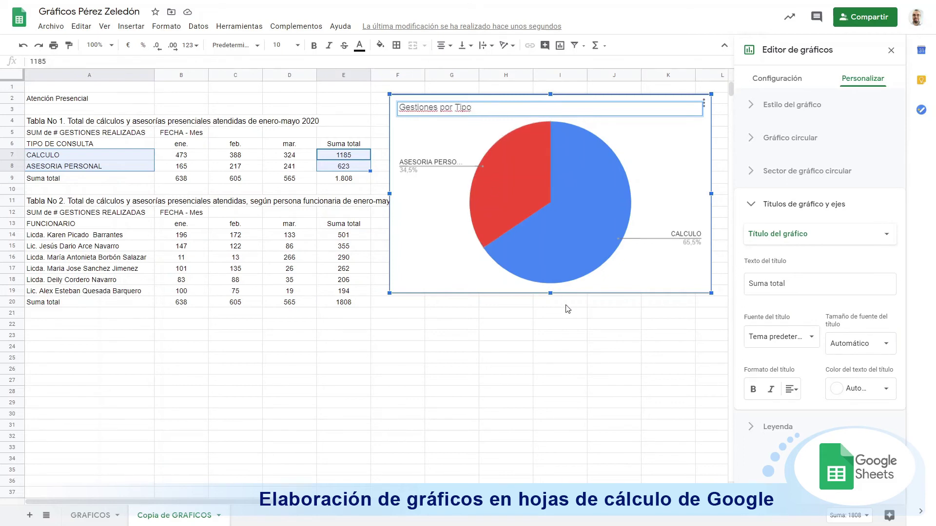
left_click(584, 324)
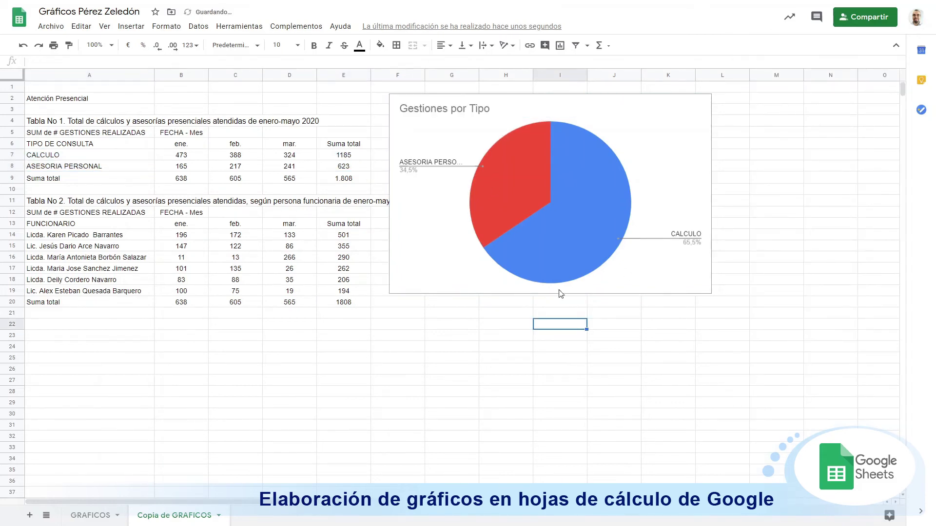
Step: Bring up the pie chart's Personalizar settings at the Gráfico circular section
left_click(407, 205)
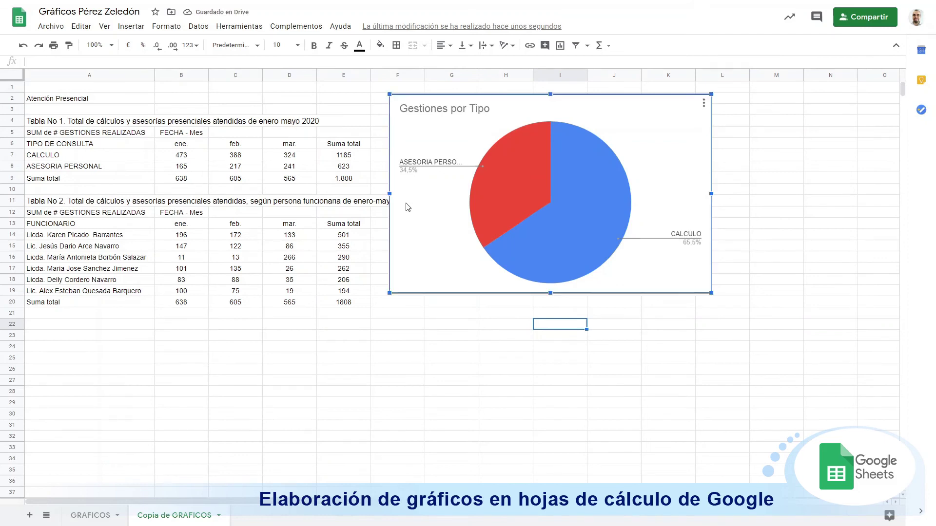
double_click(680, 137)
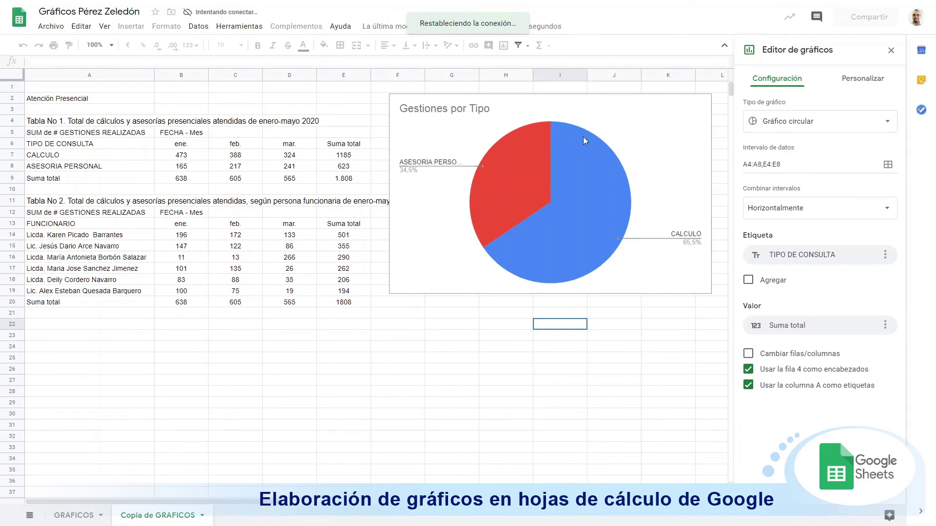
left_click(844, 86)
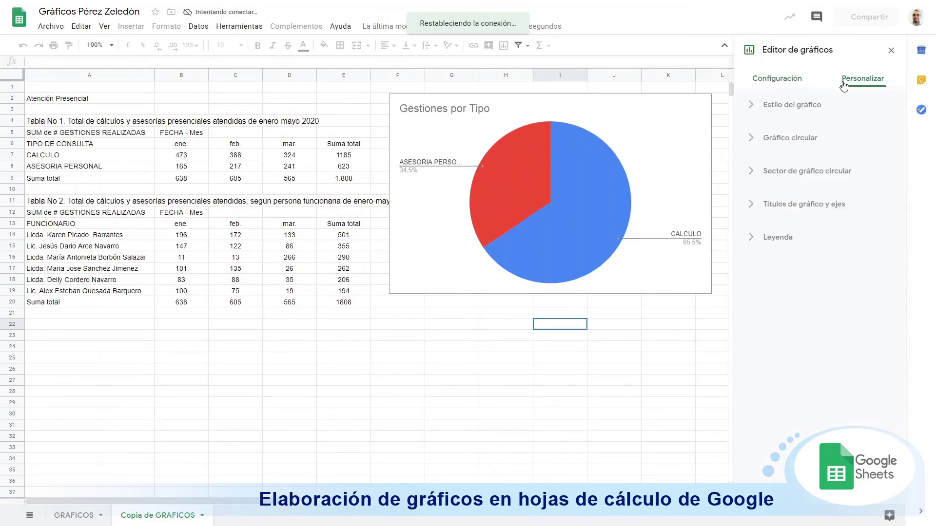
left_click(753, 140)
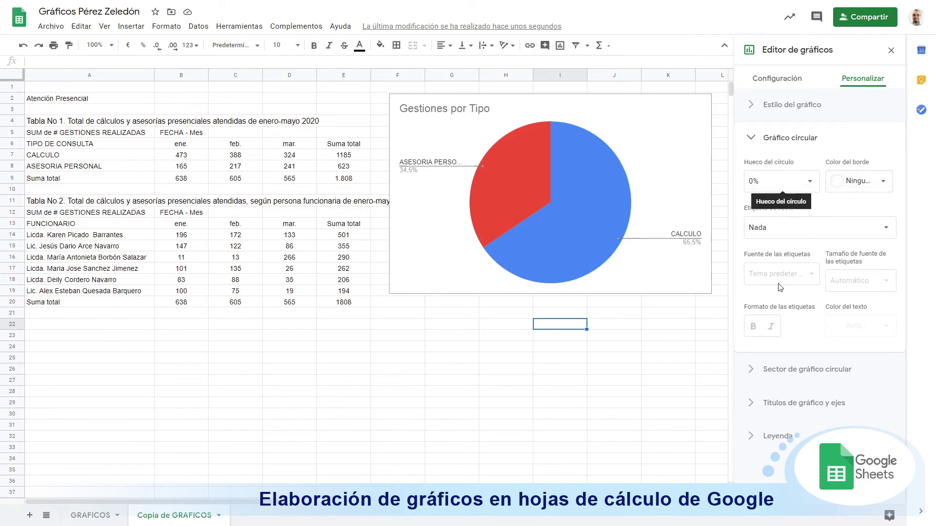
left_click(770, 369)
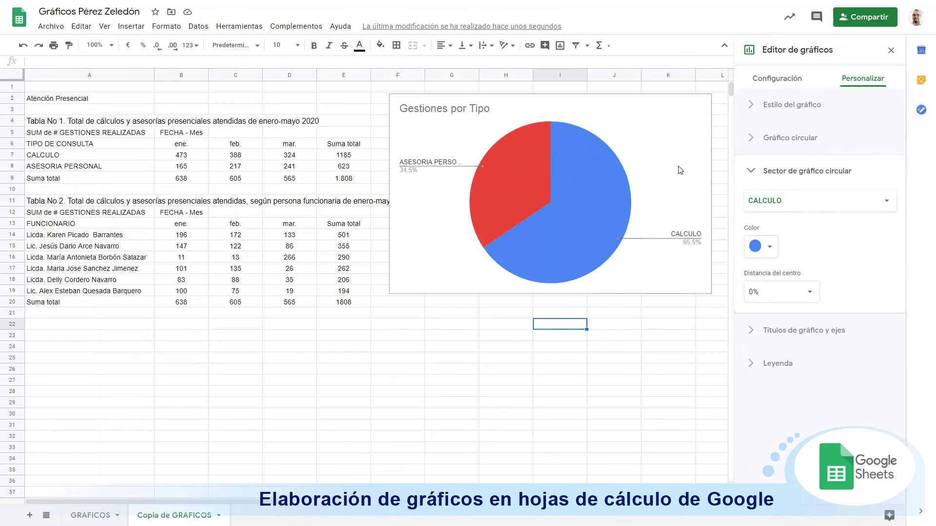
left_click(587, 221)
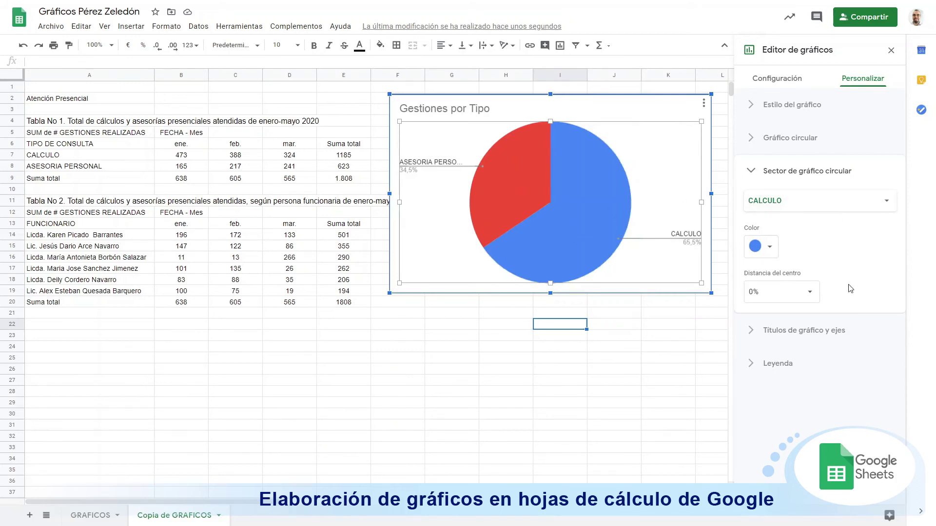
left_click(804, 142)
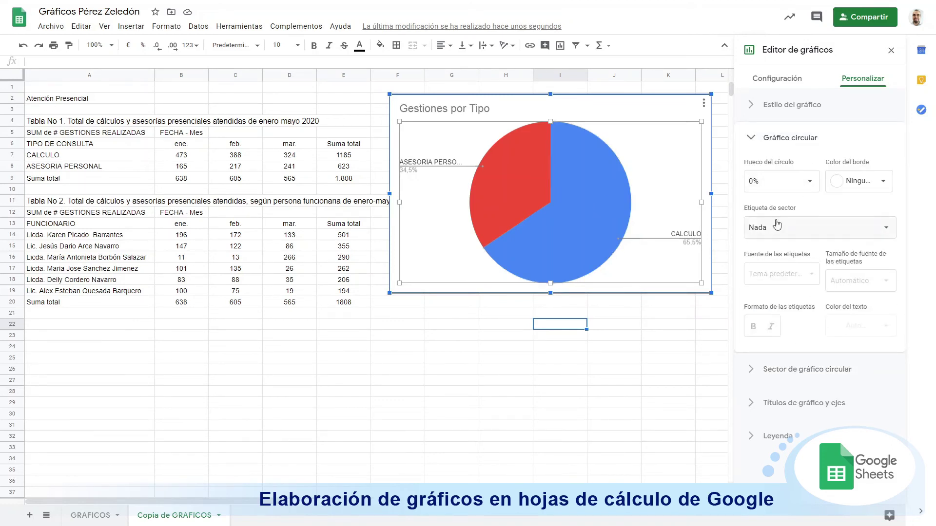
Step: Set the pie slice labels to Valor, font size 18, in white text
left_click(800, 229)
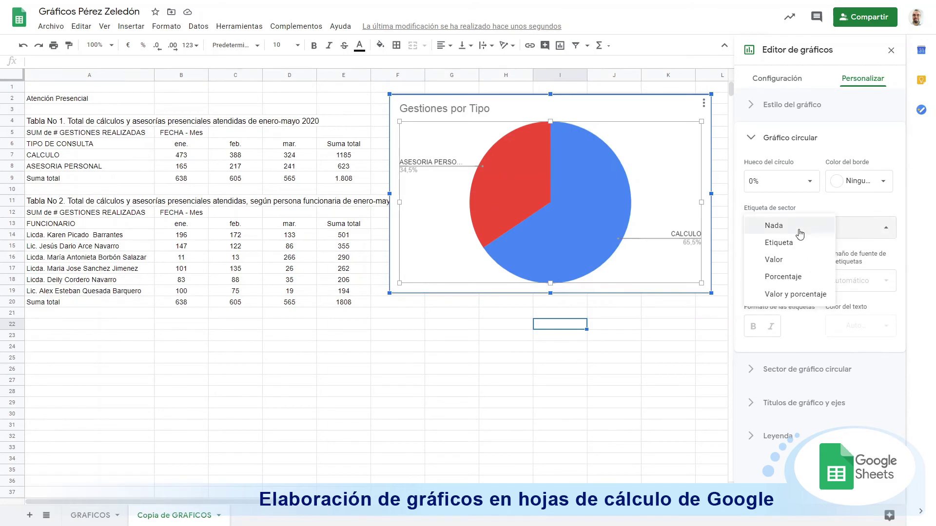
left_click(795, 260)
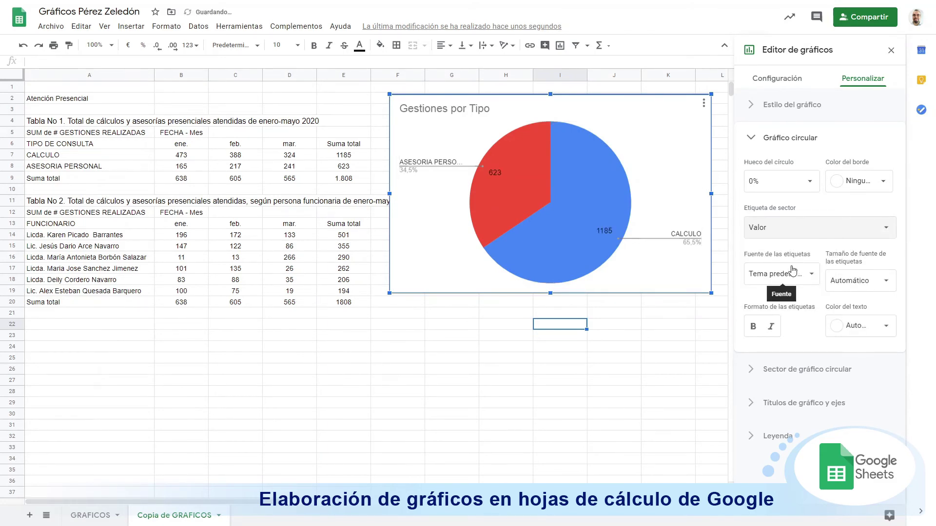
left_click(843, 280)
left_click(850, 385)
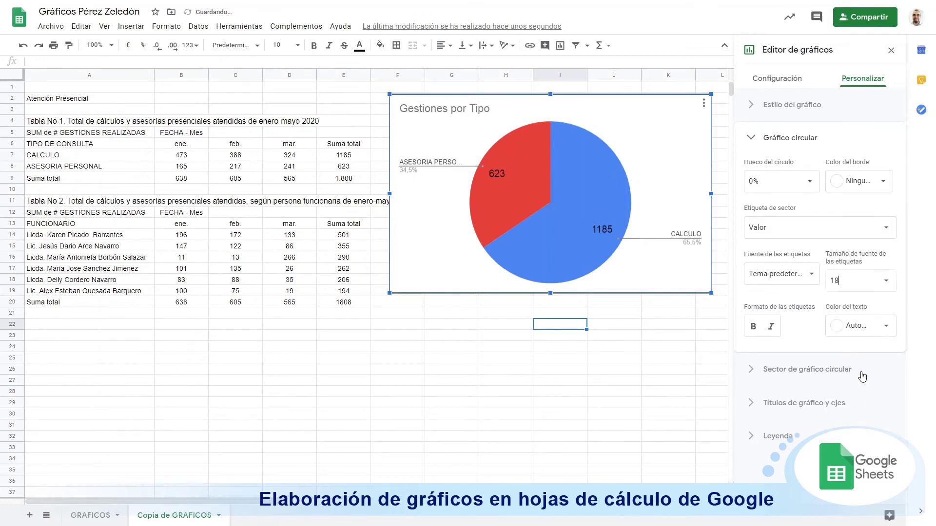
left_click(848, 333)
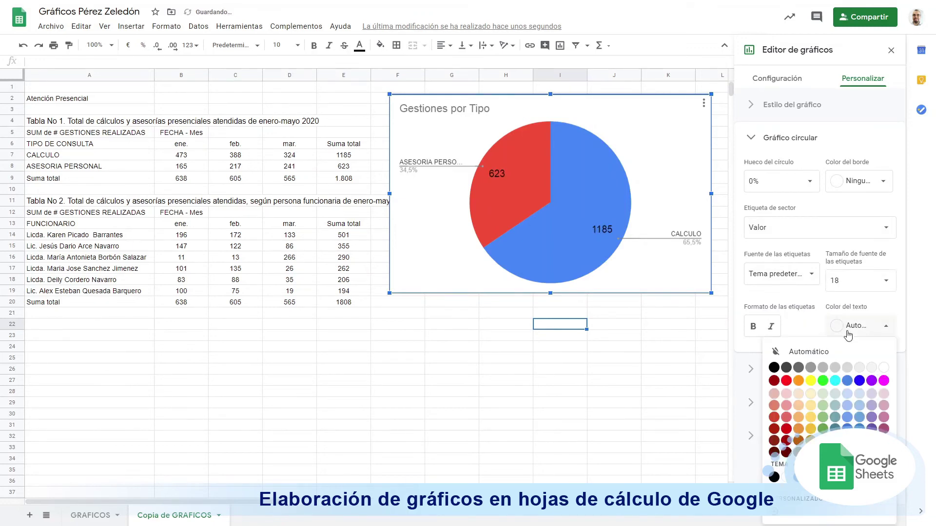
left_click(882, 369)
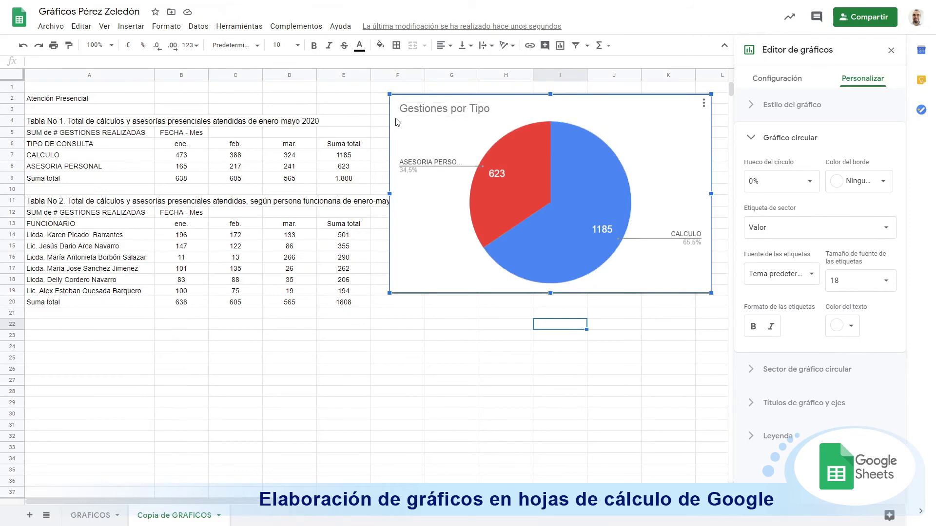
Step: Move the pie chart down to about row 19 and select ene., feb., mar. with totals 638, 605, 565
left_click_drag(415, 135, 422, 379)
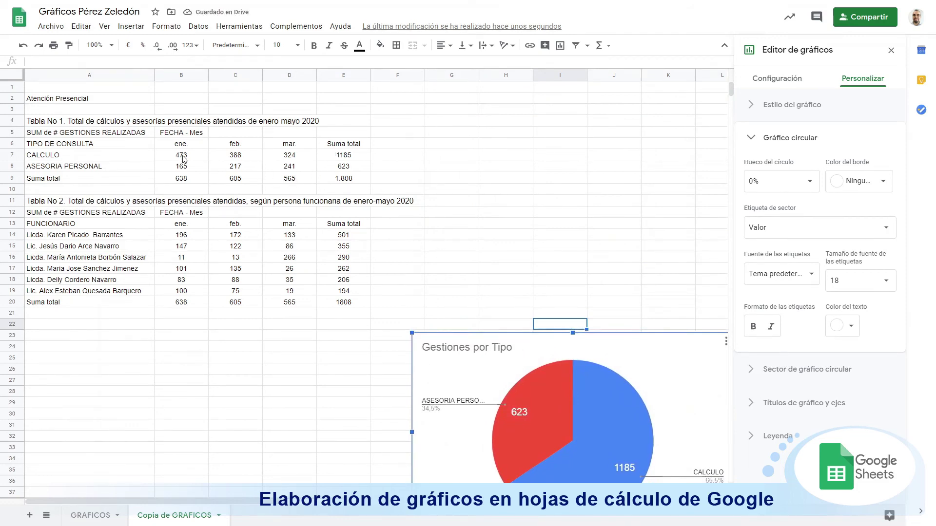
left_click_drag(175, 145, 288, 149)
left_click_drag(195, 177, 296, 185)
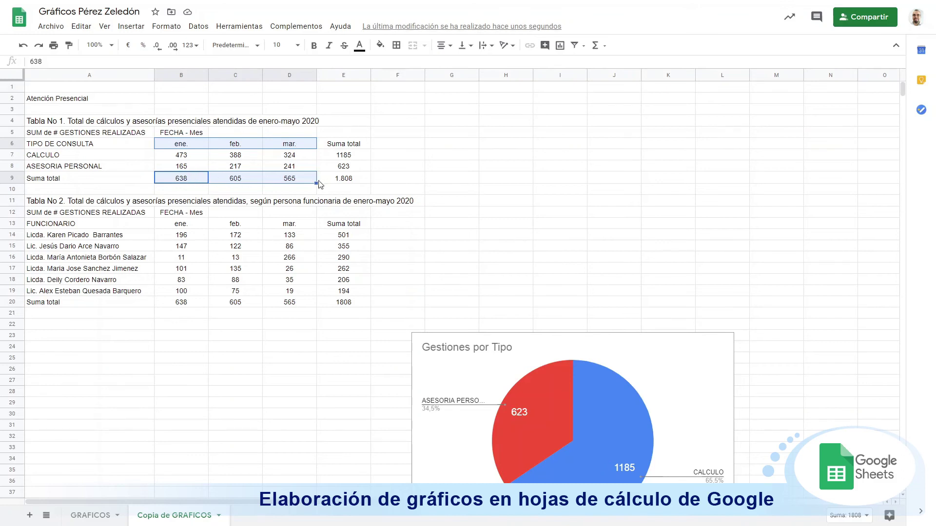
Step: Insert a column chart beside the tables, swapping rows/columns and combining ranges vertically
left_click(129, 26)
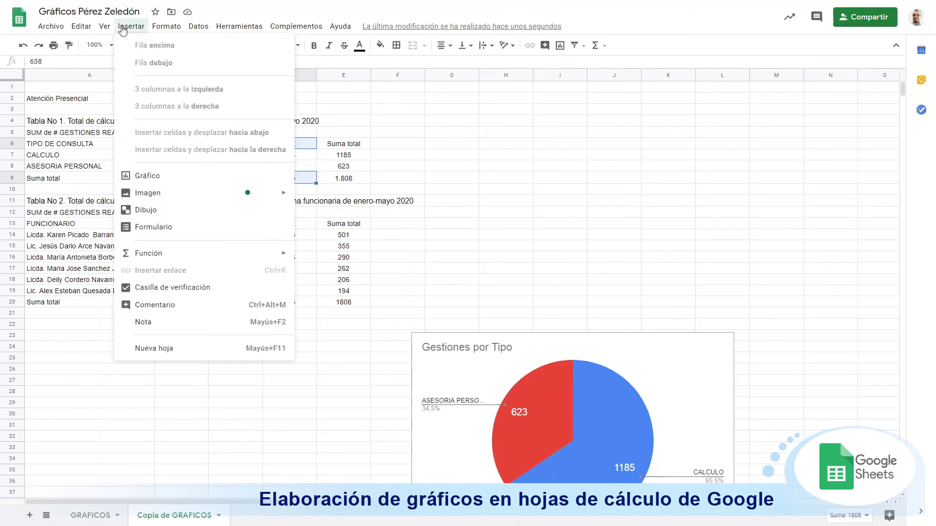
left_click(187, 177)
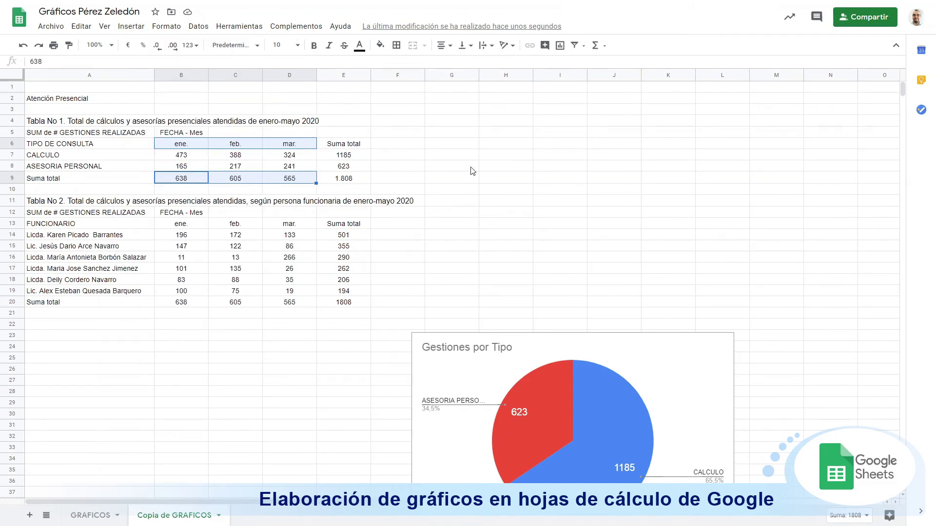
left_click_drag(421, 202, 619, 108)
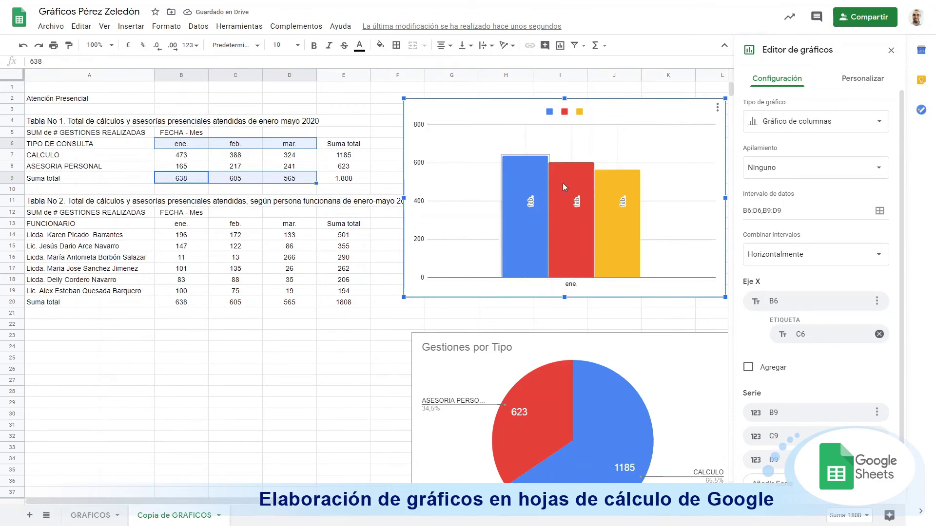
scroll(824, 297, "down", 2)
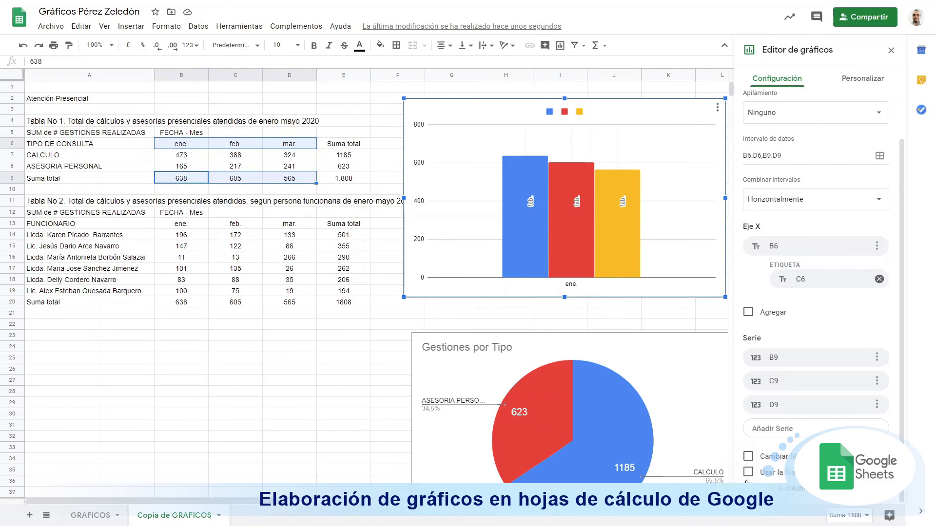
left_click(748, 456)
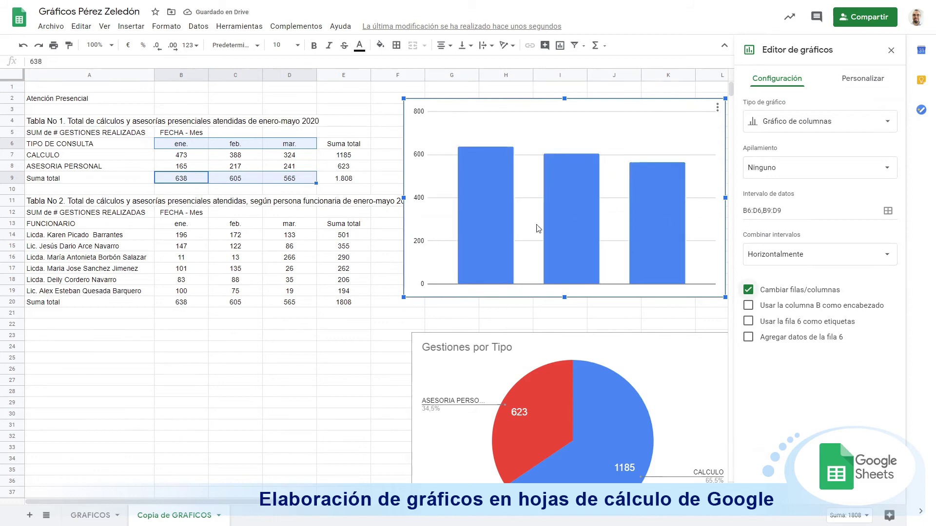
left_click(817, 257)
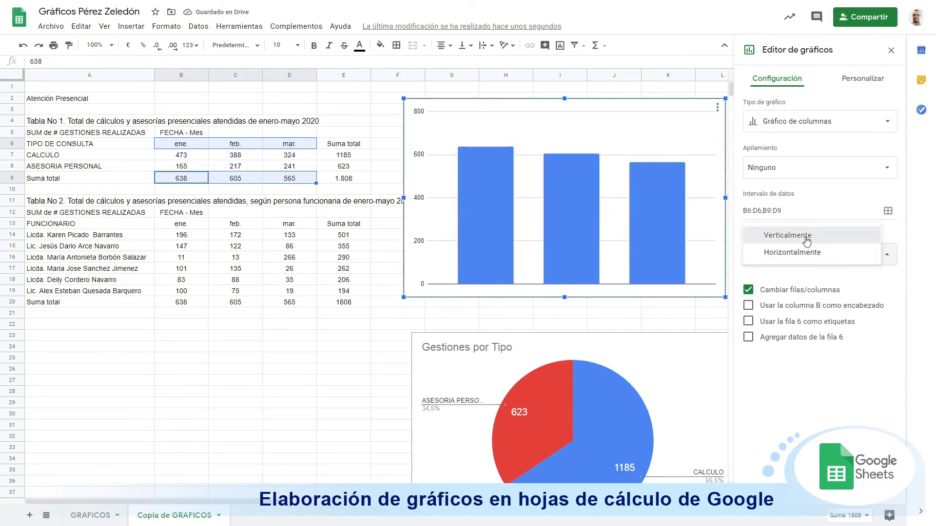
left_click(806, 238)
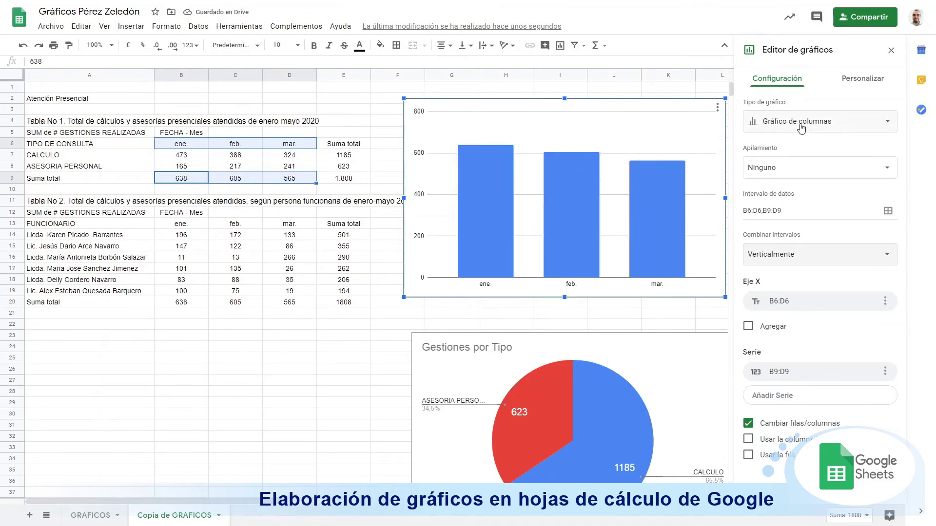
left_click(860, 80)
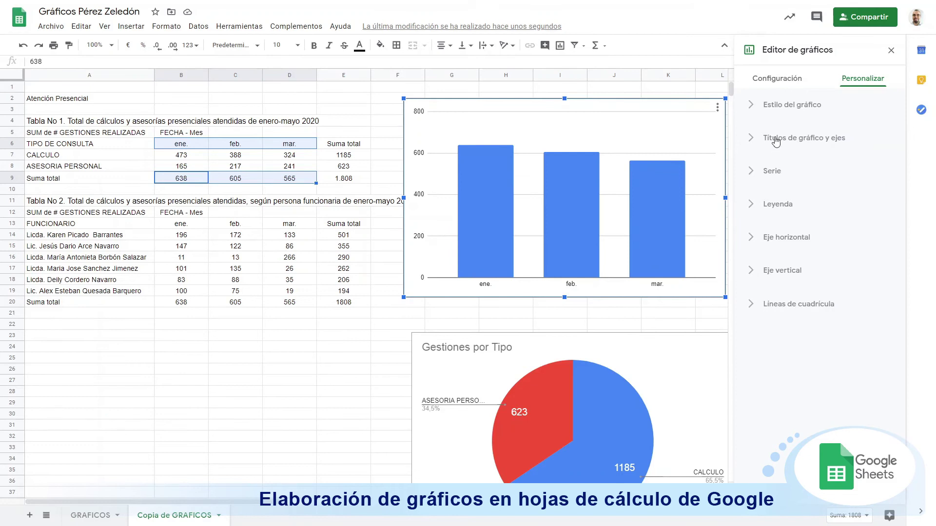
Step: Enter 'Total de atención por mes' as the column chart's title text, then shift the chart right past the tables
left_click(776, 139)
left_click(803, 217)
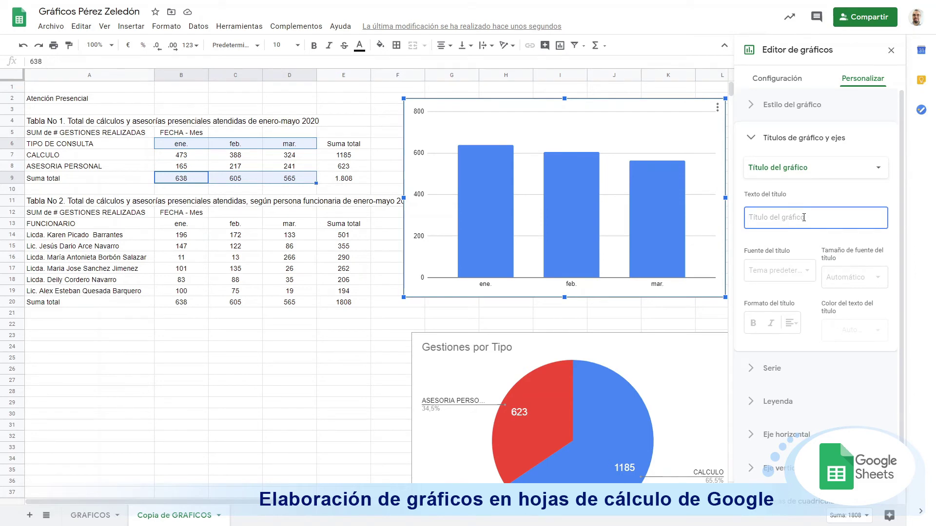
type("Total de")
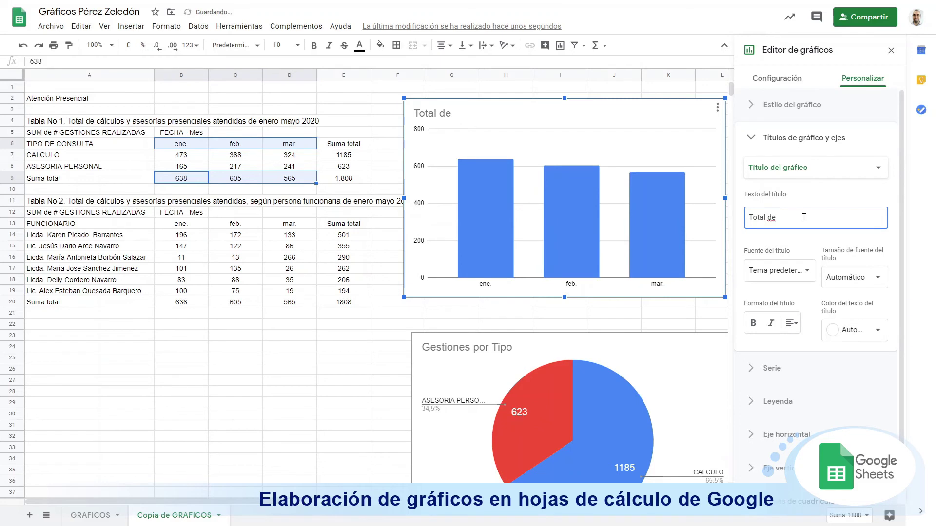
type(" atención por mes")
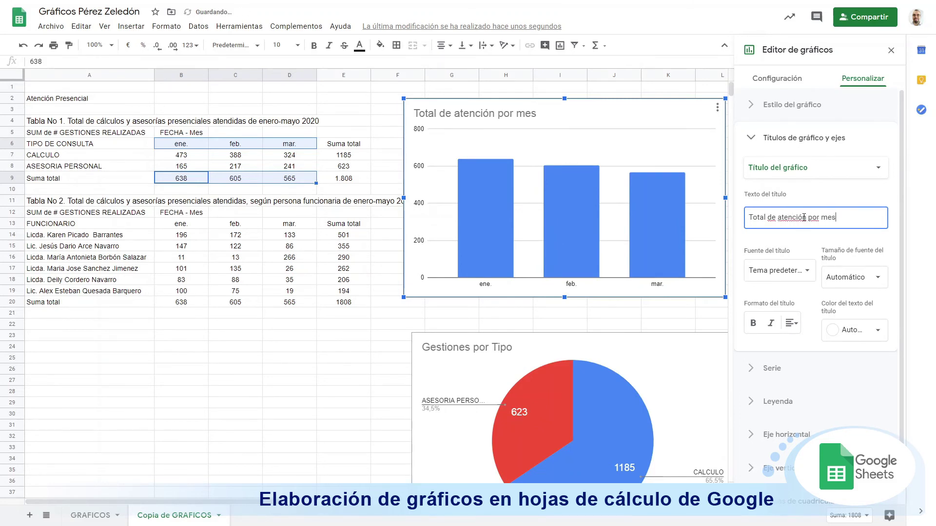
left_click(574, 306)
left_click_drag(422, 104, 794, 117)
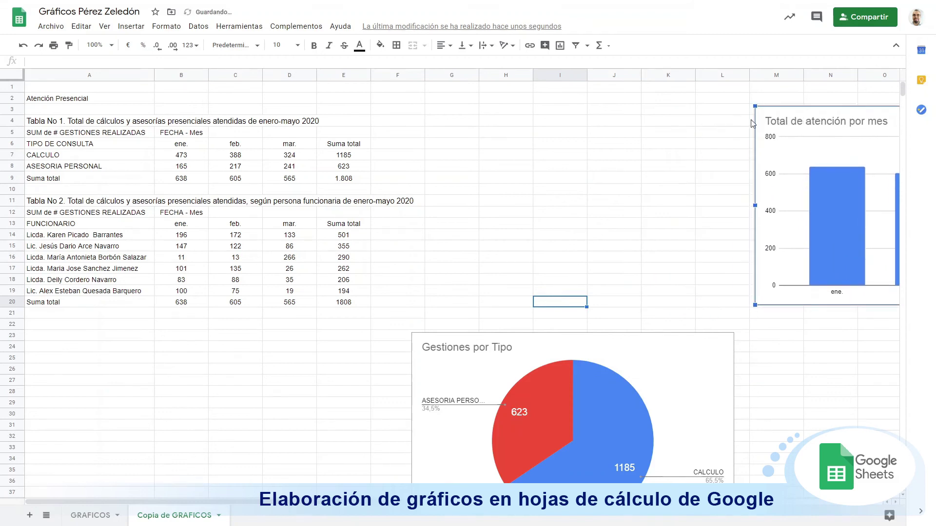
Step: Insert a chart from cell E9's total 1.808, reposition it, and change its type to Gráfico de comparación de resultados
left_click(357, 180)
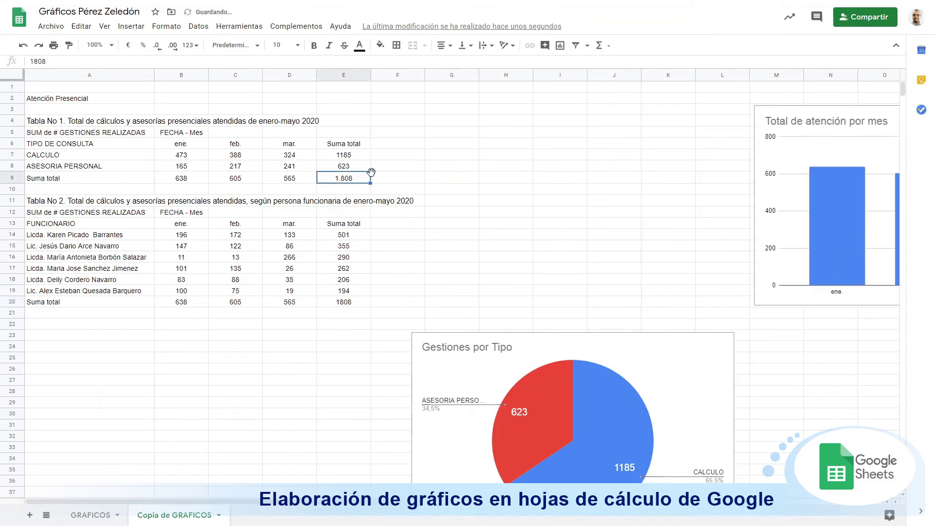
left_click(126, 27)
left_click(131, 178)
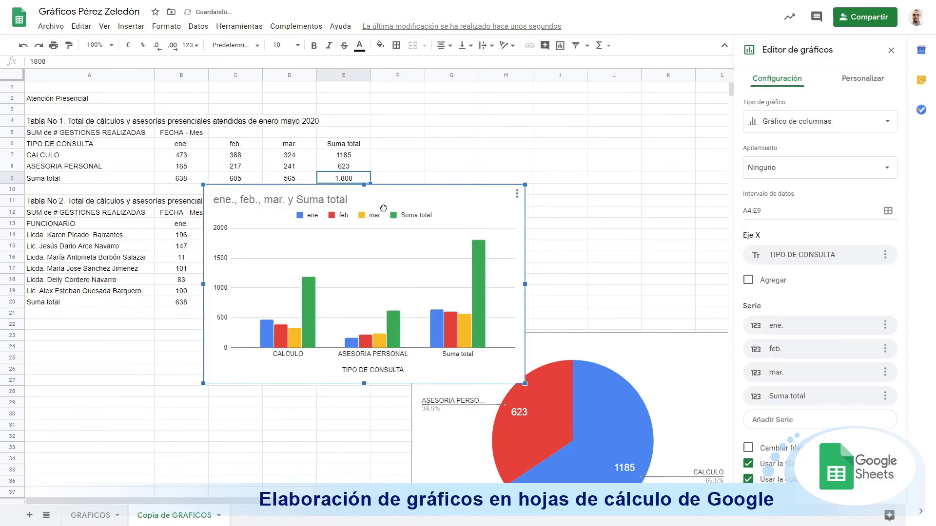
left_click_drag(383, 208, 341, 241)
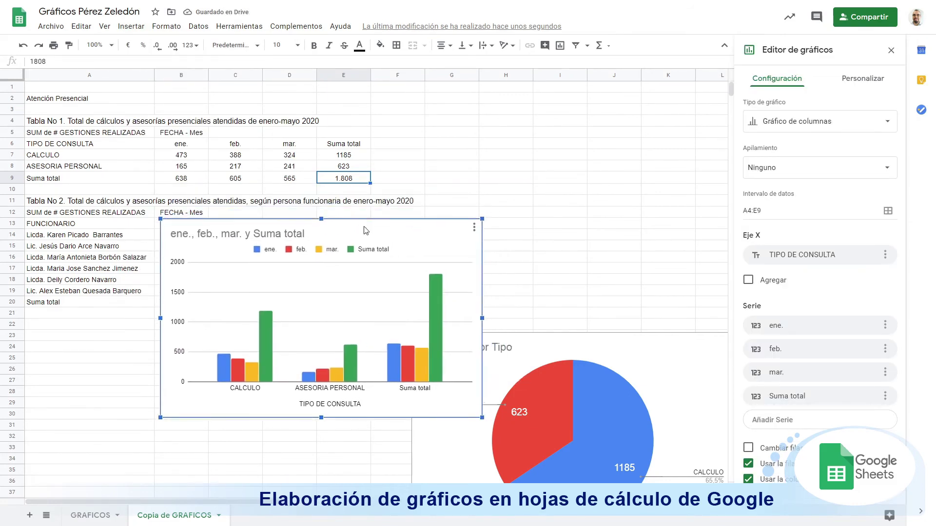
left_click(863, 88)
left_click(788, 84)
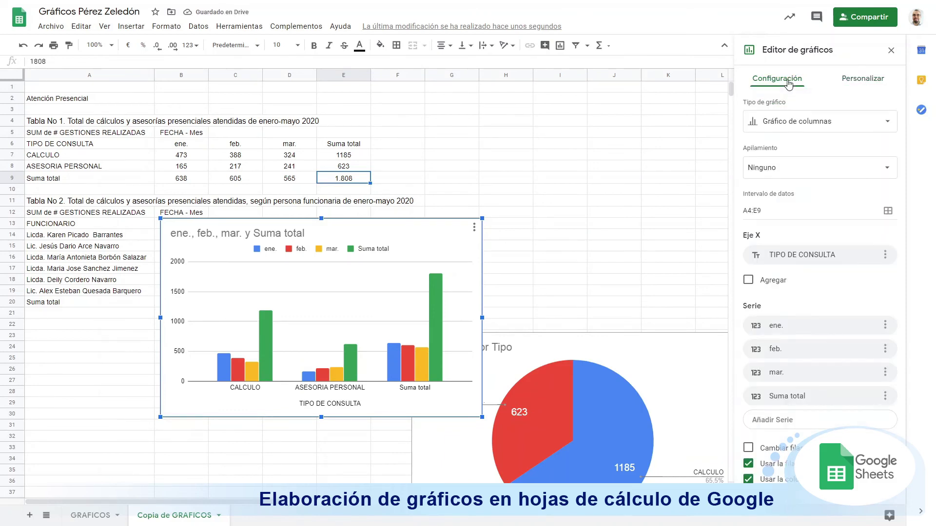
left_click(777, 128)
scroll(838, 336, "down", 3)
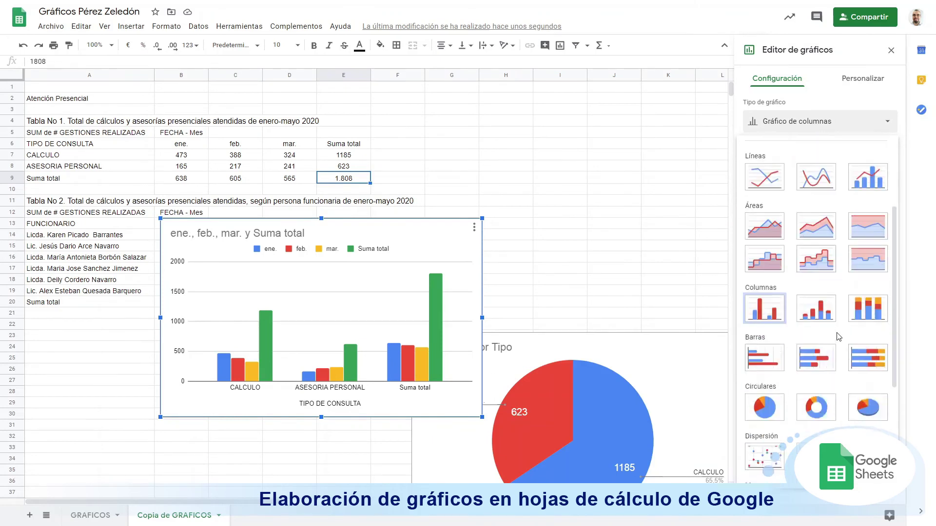
scroll(838, 336, "down", 4)
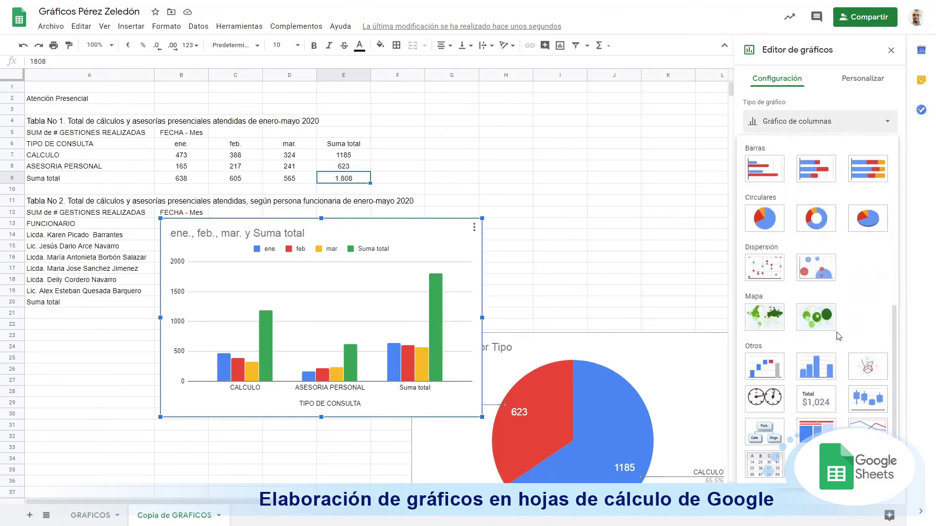
left_click(826, 403)
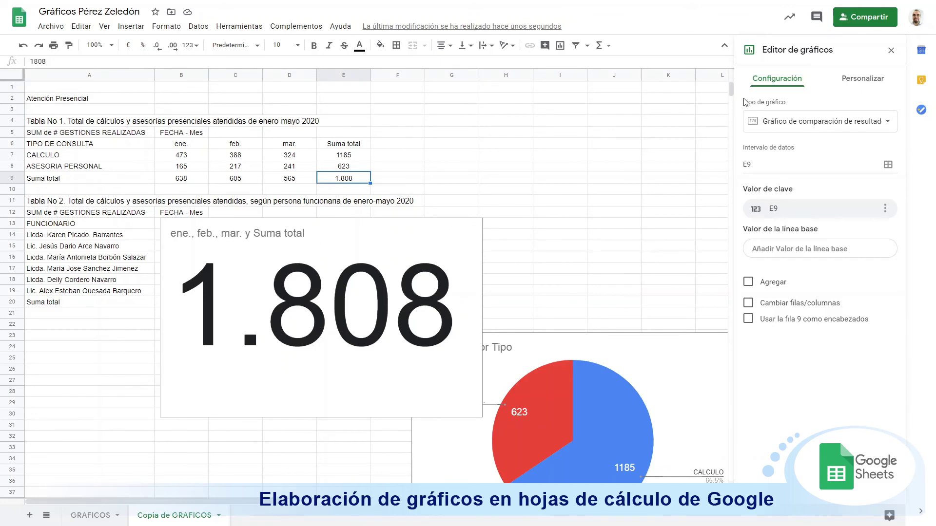
Step: Retitle the scorecard 'Total de atención presencial'
left_click(880, 81)
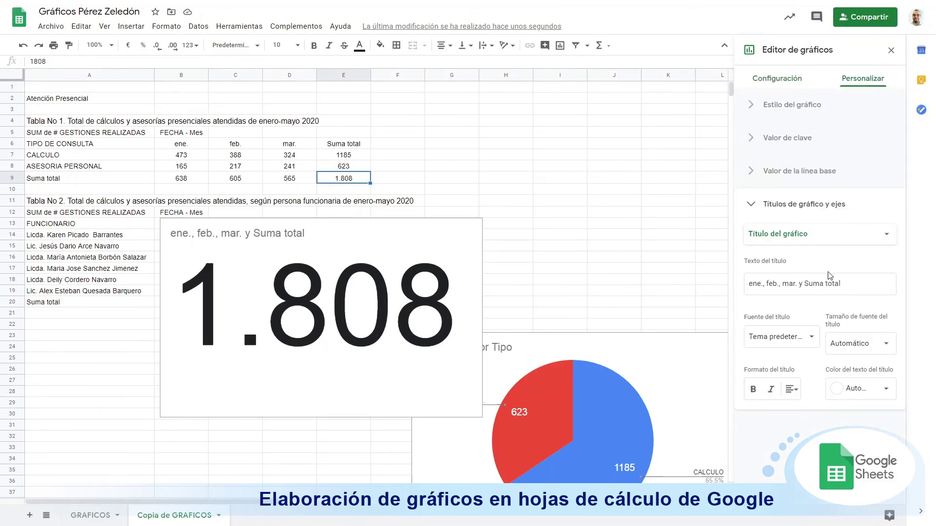
left_click(829, 284)
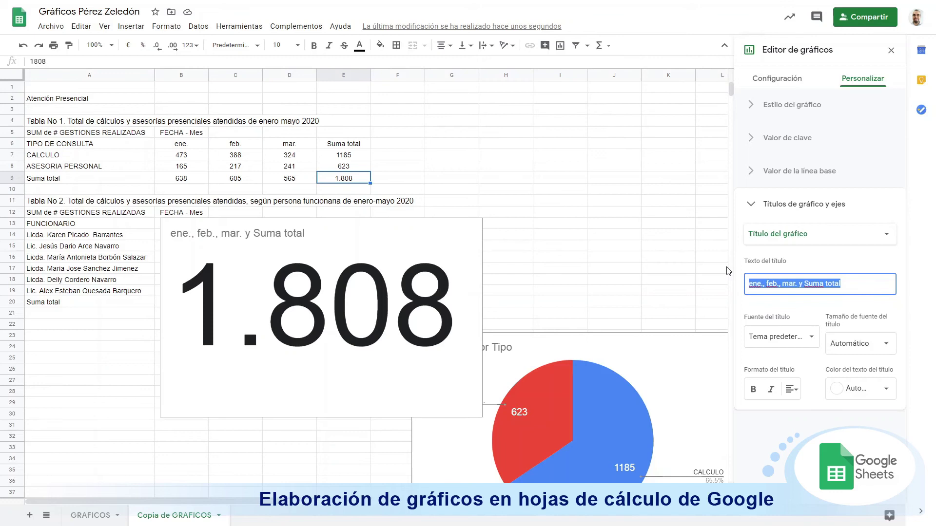
type("Total")
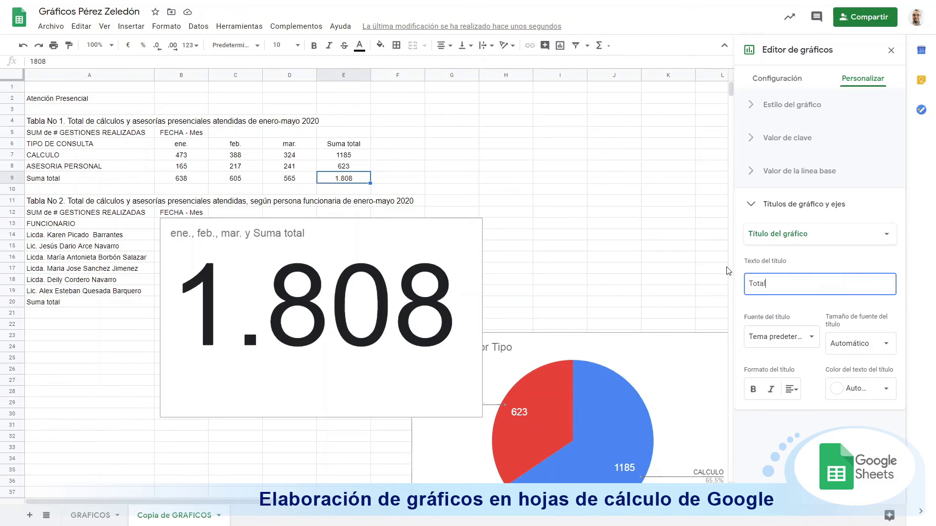
type(" de atención presencial")
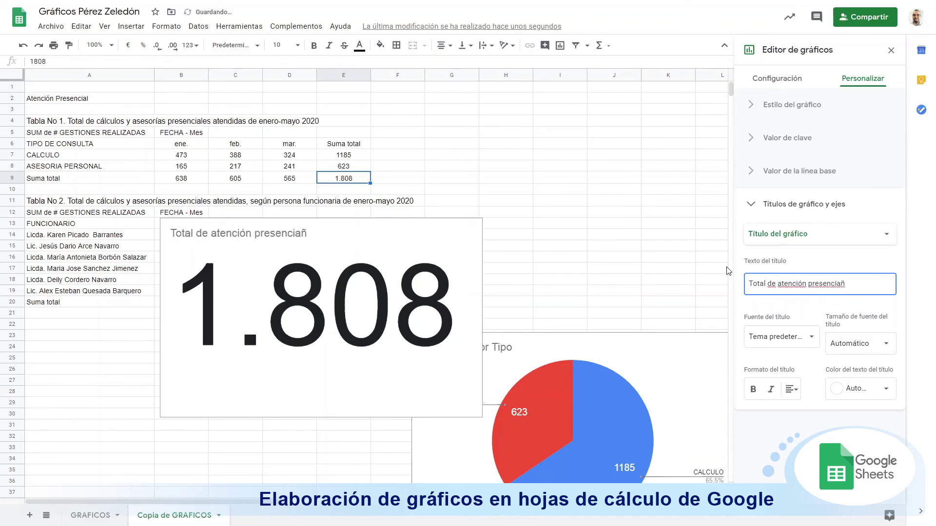
Step: Place the scorecard beside the top tables, then select staff names A14:A19 and totals E14:E19
left_click_drag(316, 225, 555, 105)
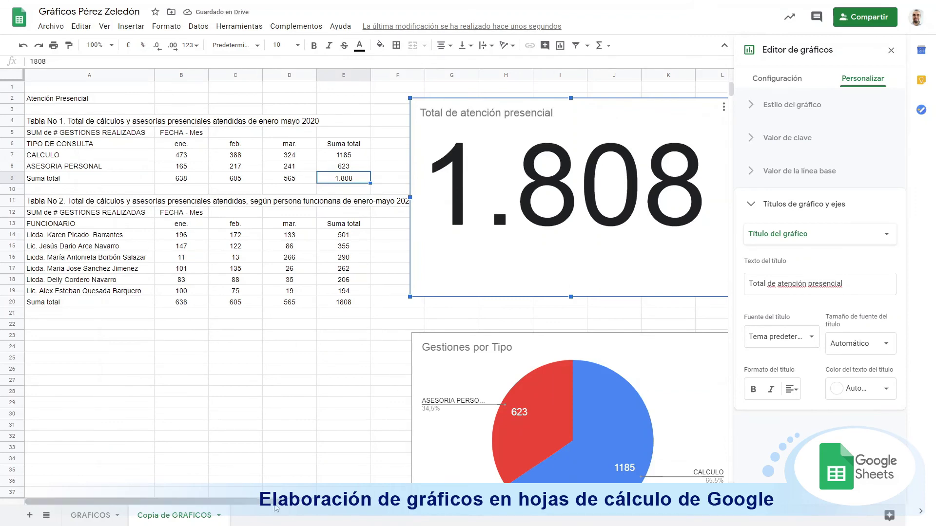
left_click_drag(273, 504, 239, 498)
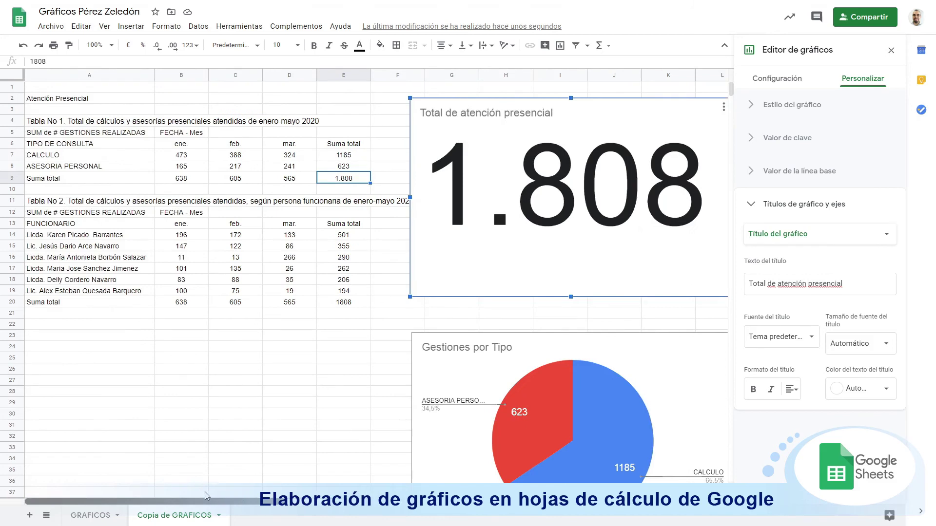
left_click_drag(66, 238, 65, 293)
left_click_drag(343, 235, 355, 292)
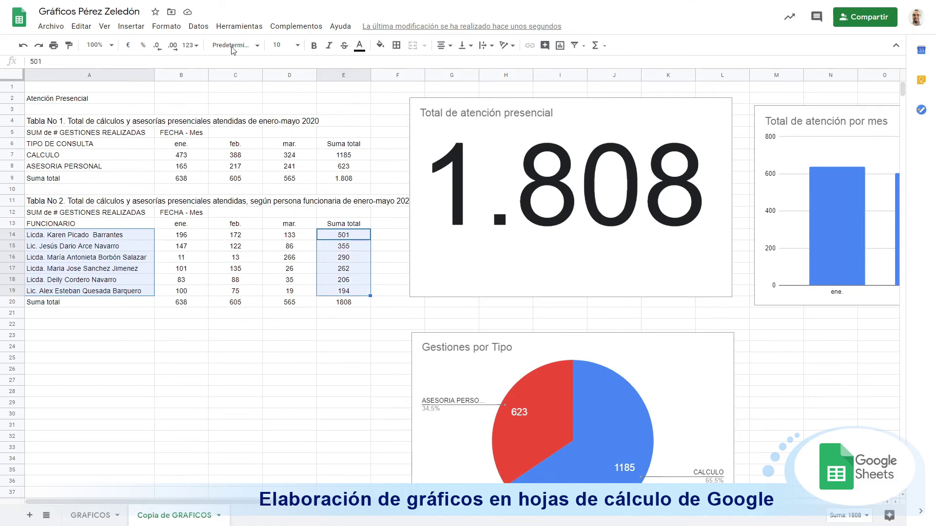
Step: Insert a horizontal bar chart of the staff totals and place it at rows 23–37 beside the pie chart
left_click(131, 27)
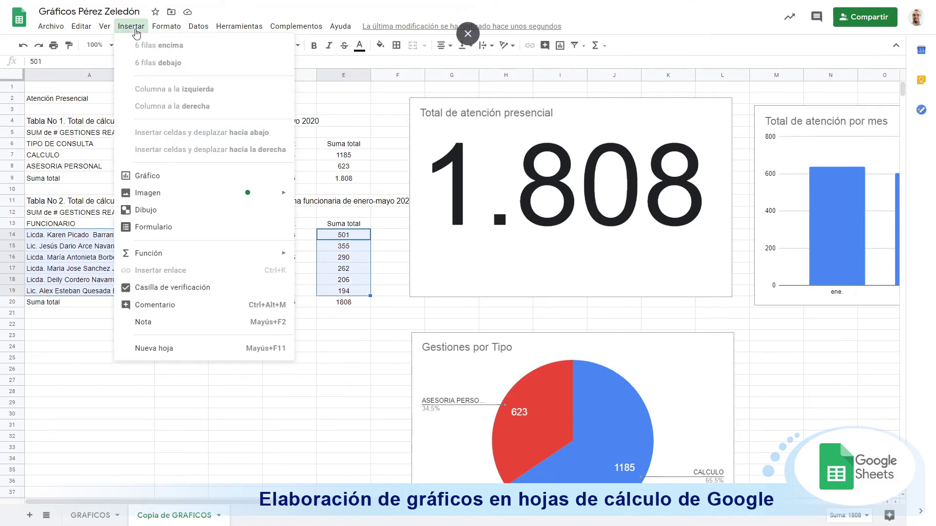
left_click(187, 182)
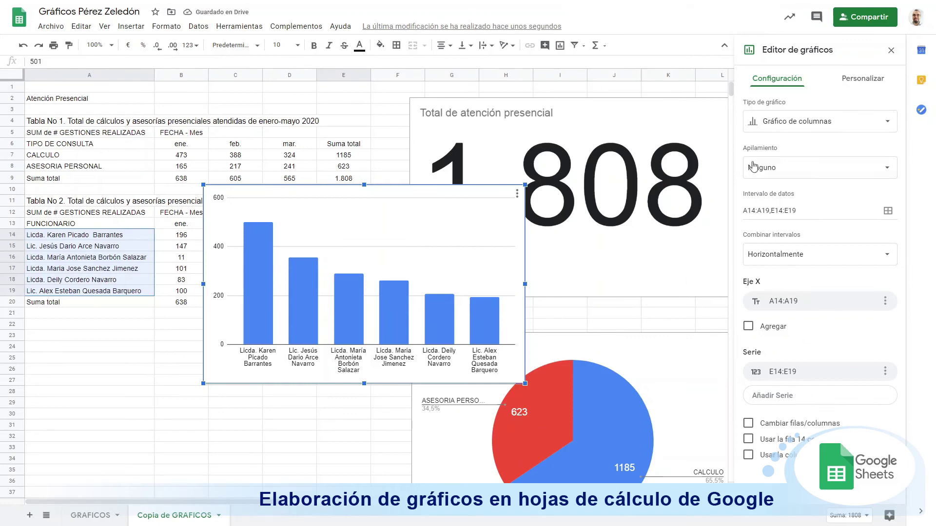
left_click(801, 128)
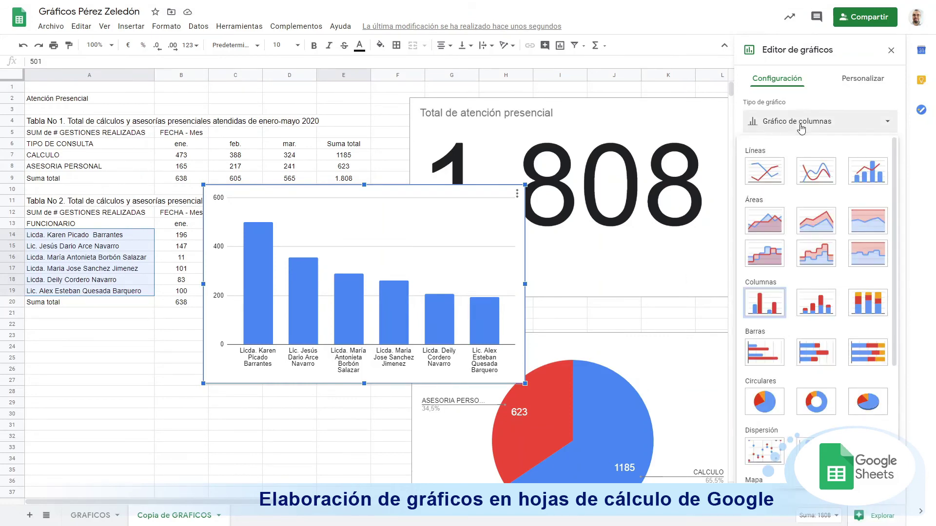
scroll(804, 239, "down", 2)
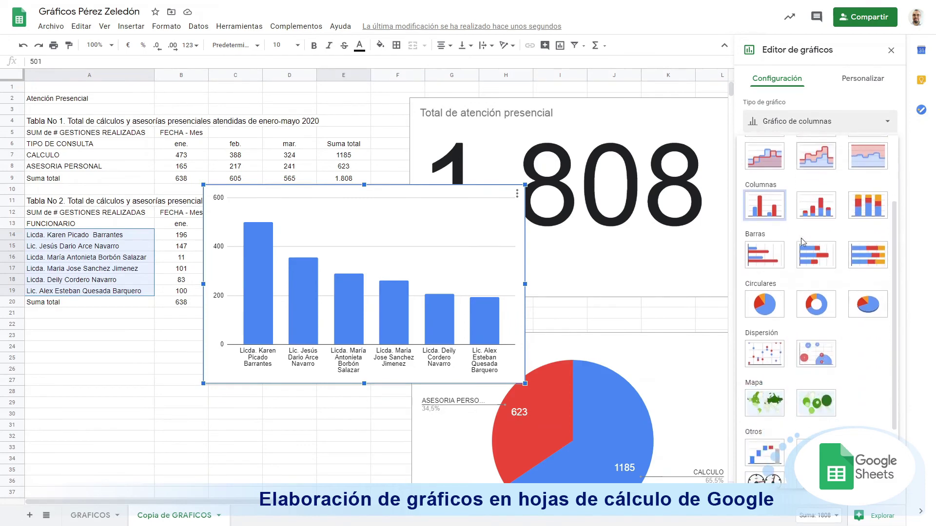
left_click(758, 258)
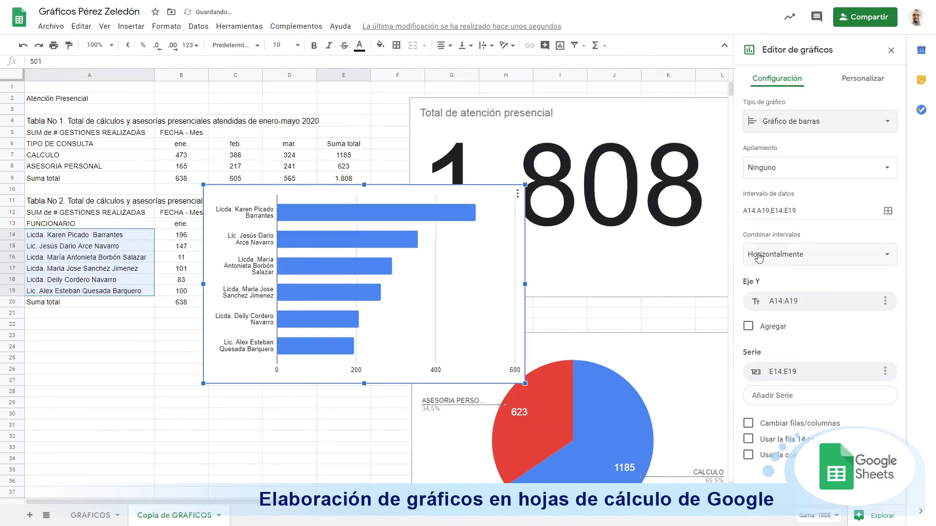
left_click_drag(421, 195, 282, 344)
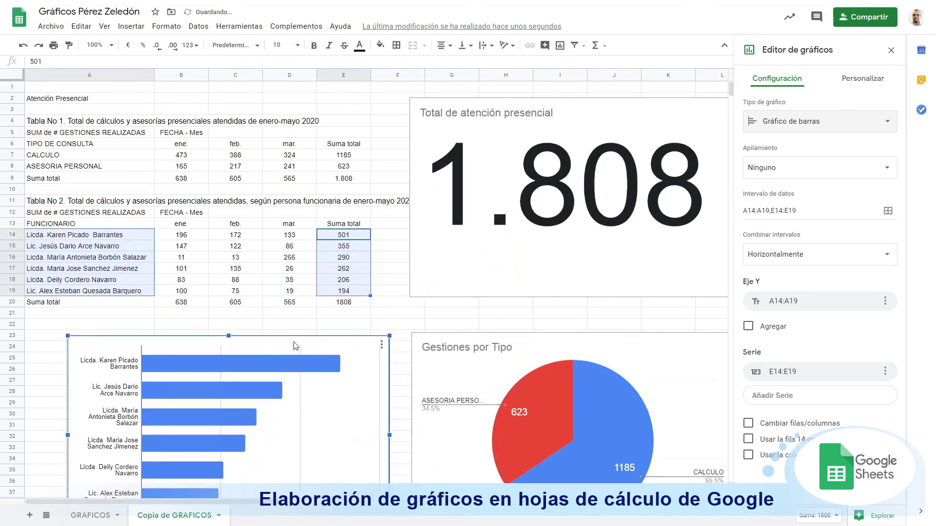
scroll(253, 344, "down", 2)
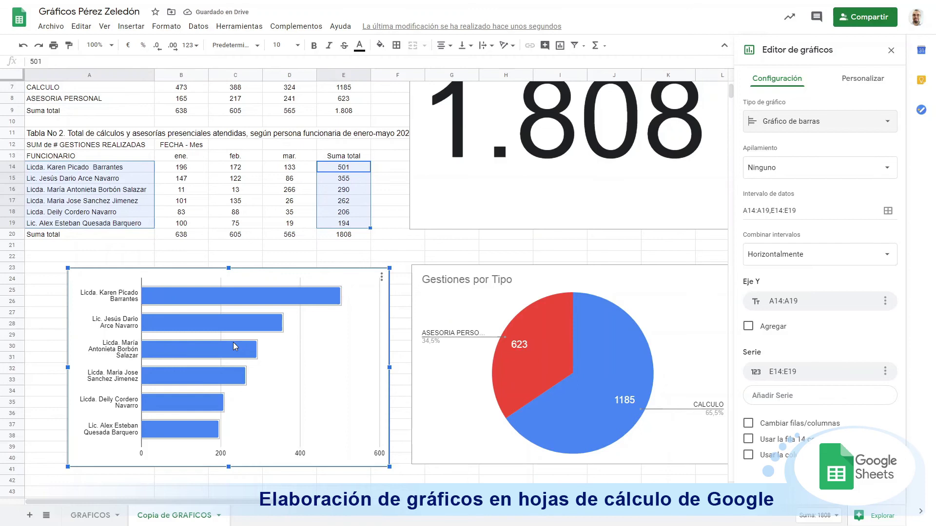
left_click(472, 256)
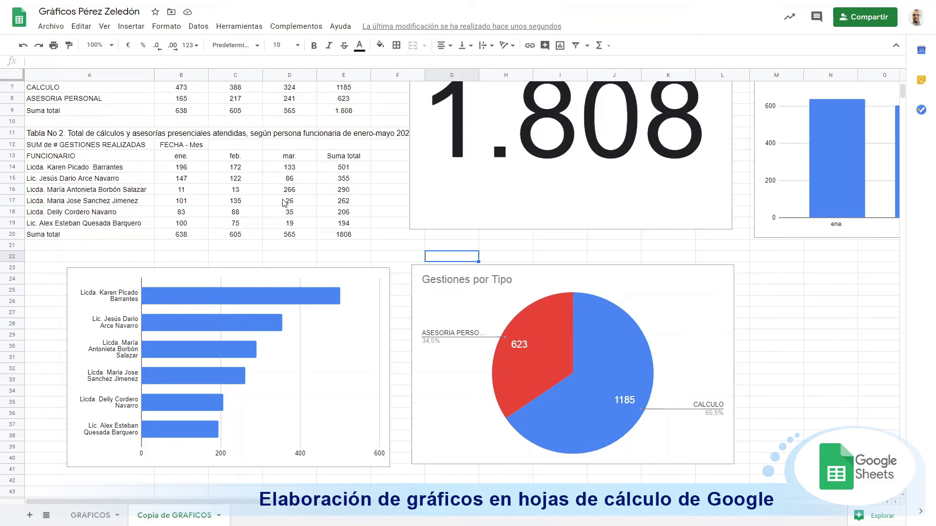
scroll(285, 204, "up", 3)
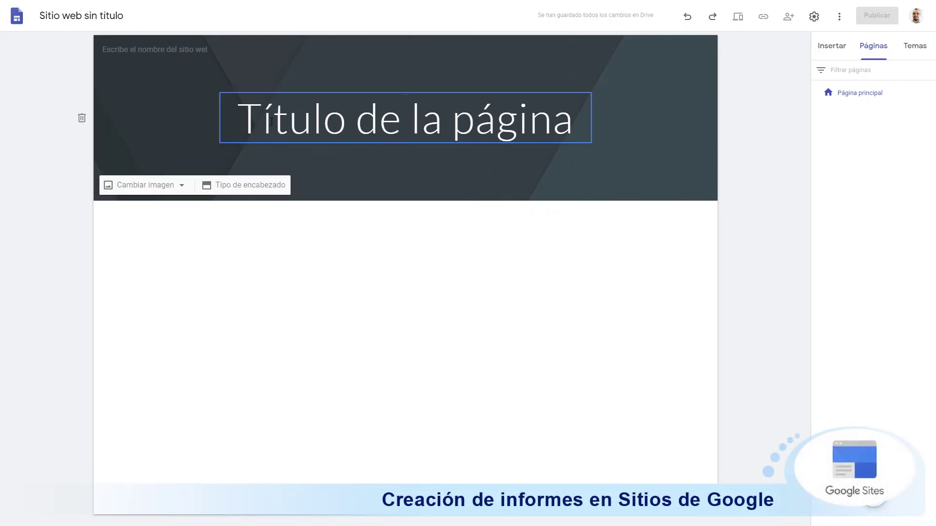
Step: Replace the 'Título de la página' placeholder header with 'Informe avance mensual'
left_click(403, 119)
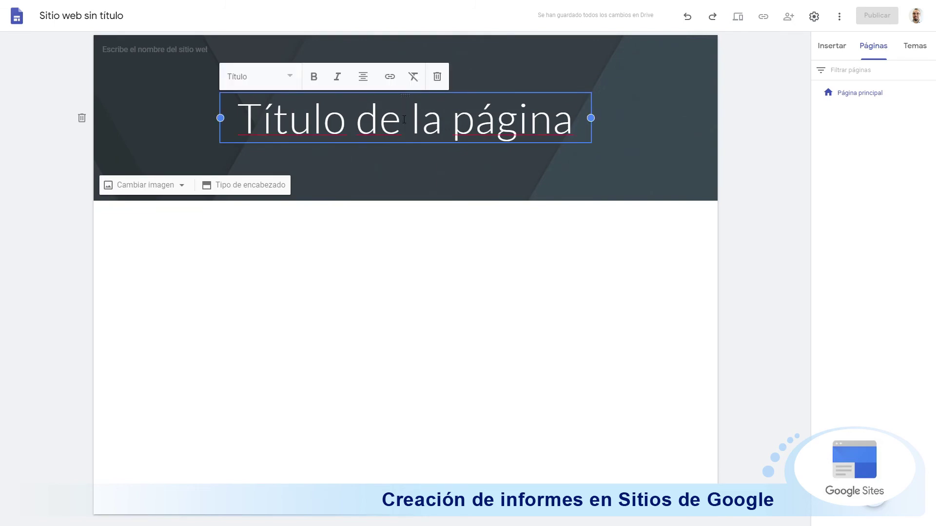
key("ctrl+a")
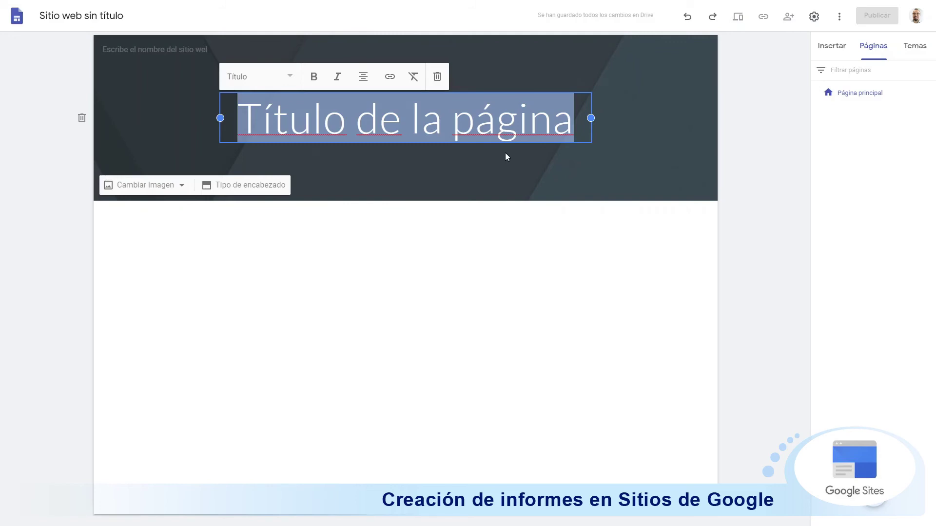
key("BackSpace")
type("Informes")
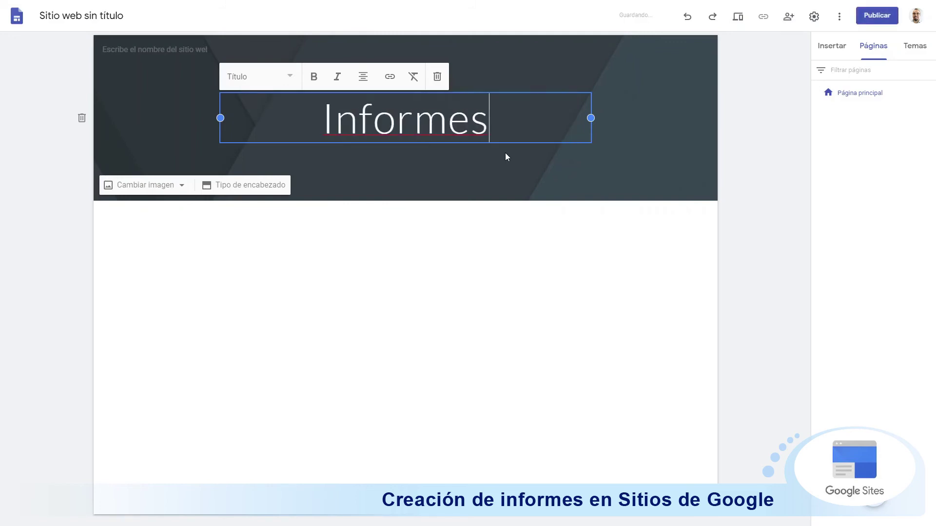
key("BackSpace")
type("av")
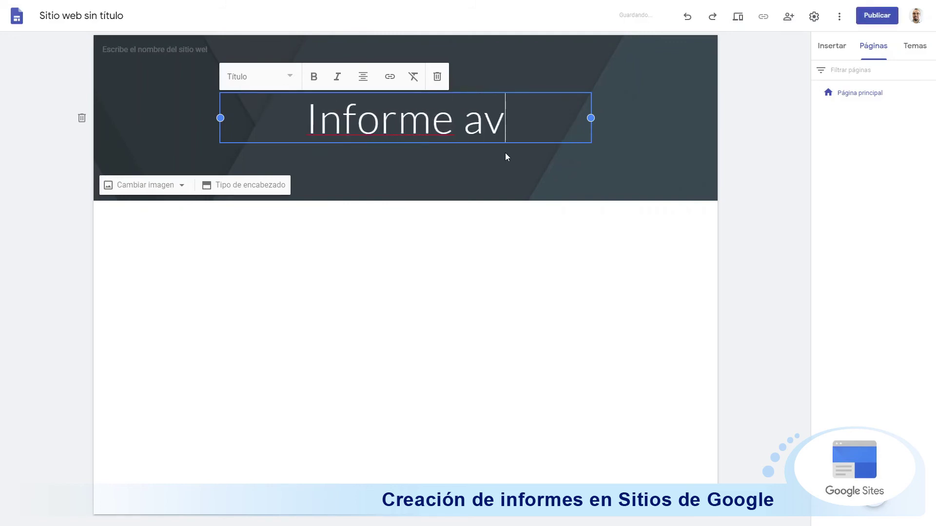
type("ance mensual")
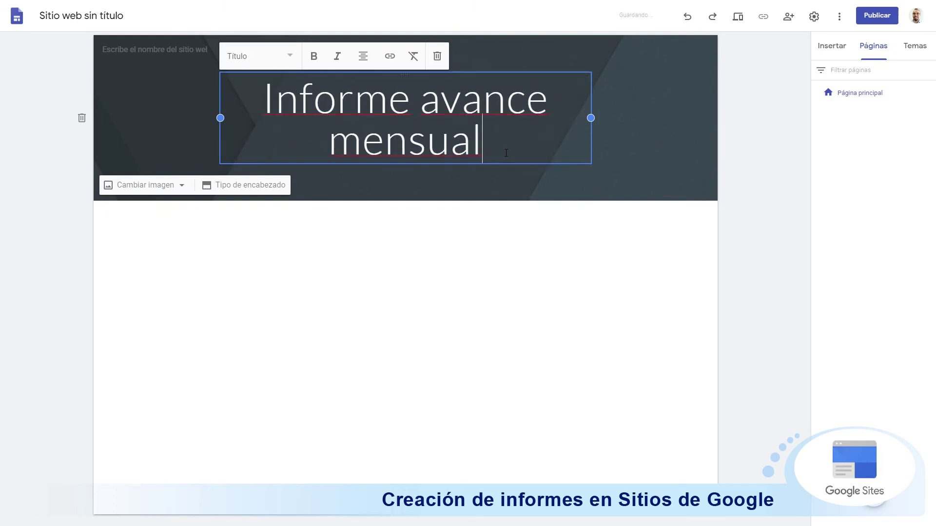
left_click(419, 247)
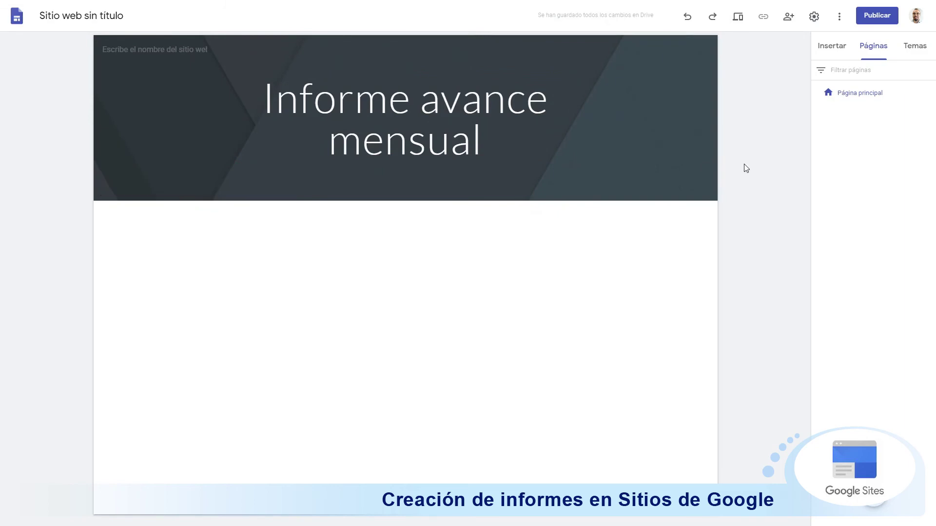